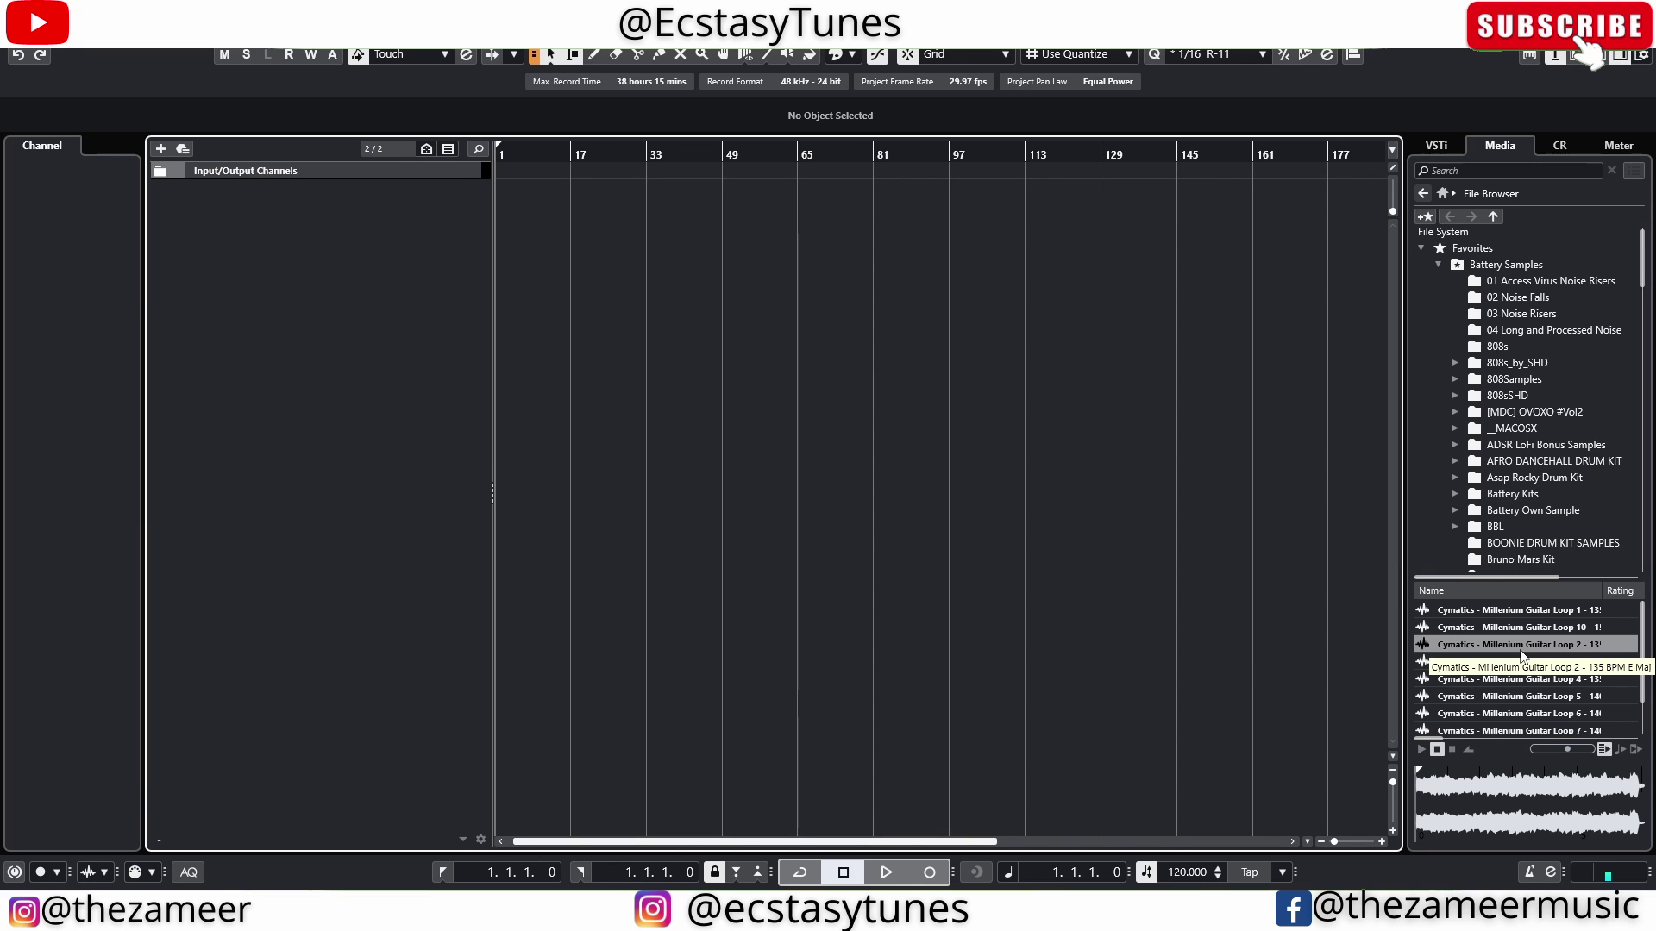
Step: Place the Cymatics Millenium Guitar Loop 2 sample on a new audio track, starting at bar 1
{"action": "left_click_drag", "start_coordinate": [1509, 656], "coordinate": [491, 281]}
{"action": "left_click", "coordinate": [940, 600]}
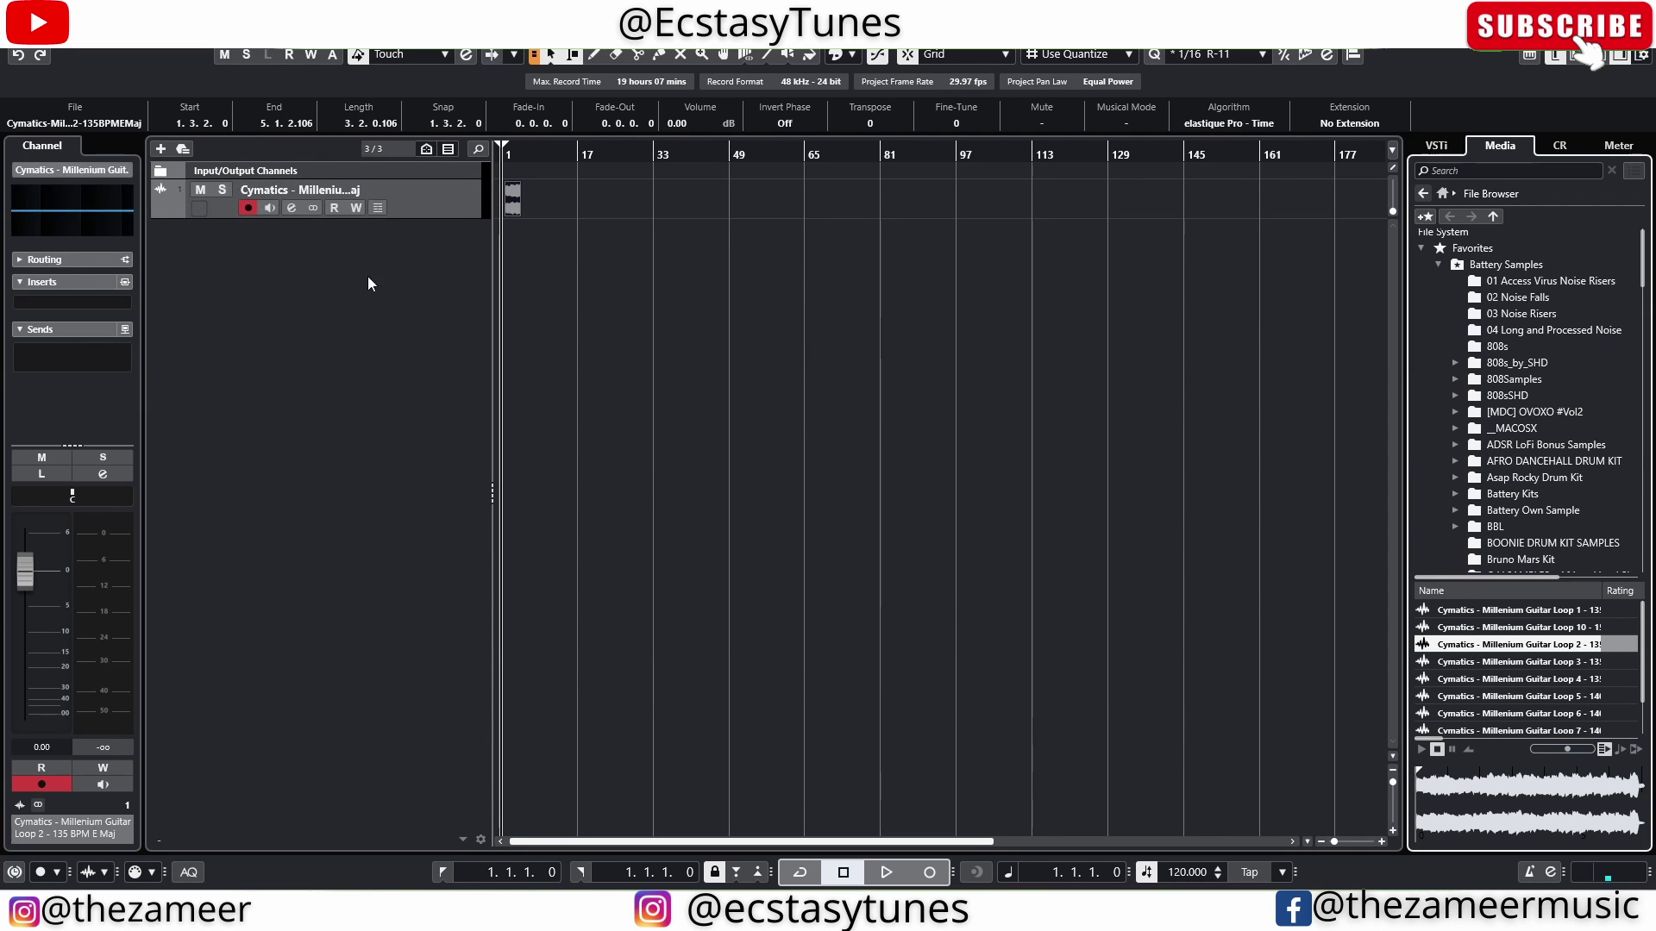
{"action": "left_click_drag", "start_coordinate": [513, 157], "coordinate": [495, 218]}
{"action": "key", "text": "h"}
{"action": "left_click", "coordinate": [690, 359]}
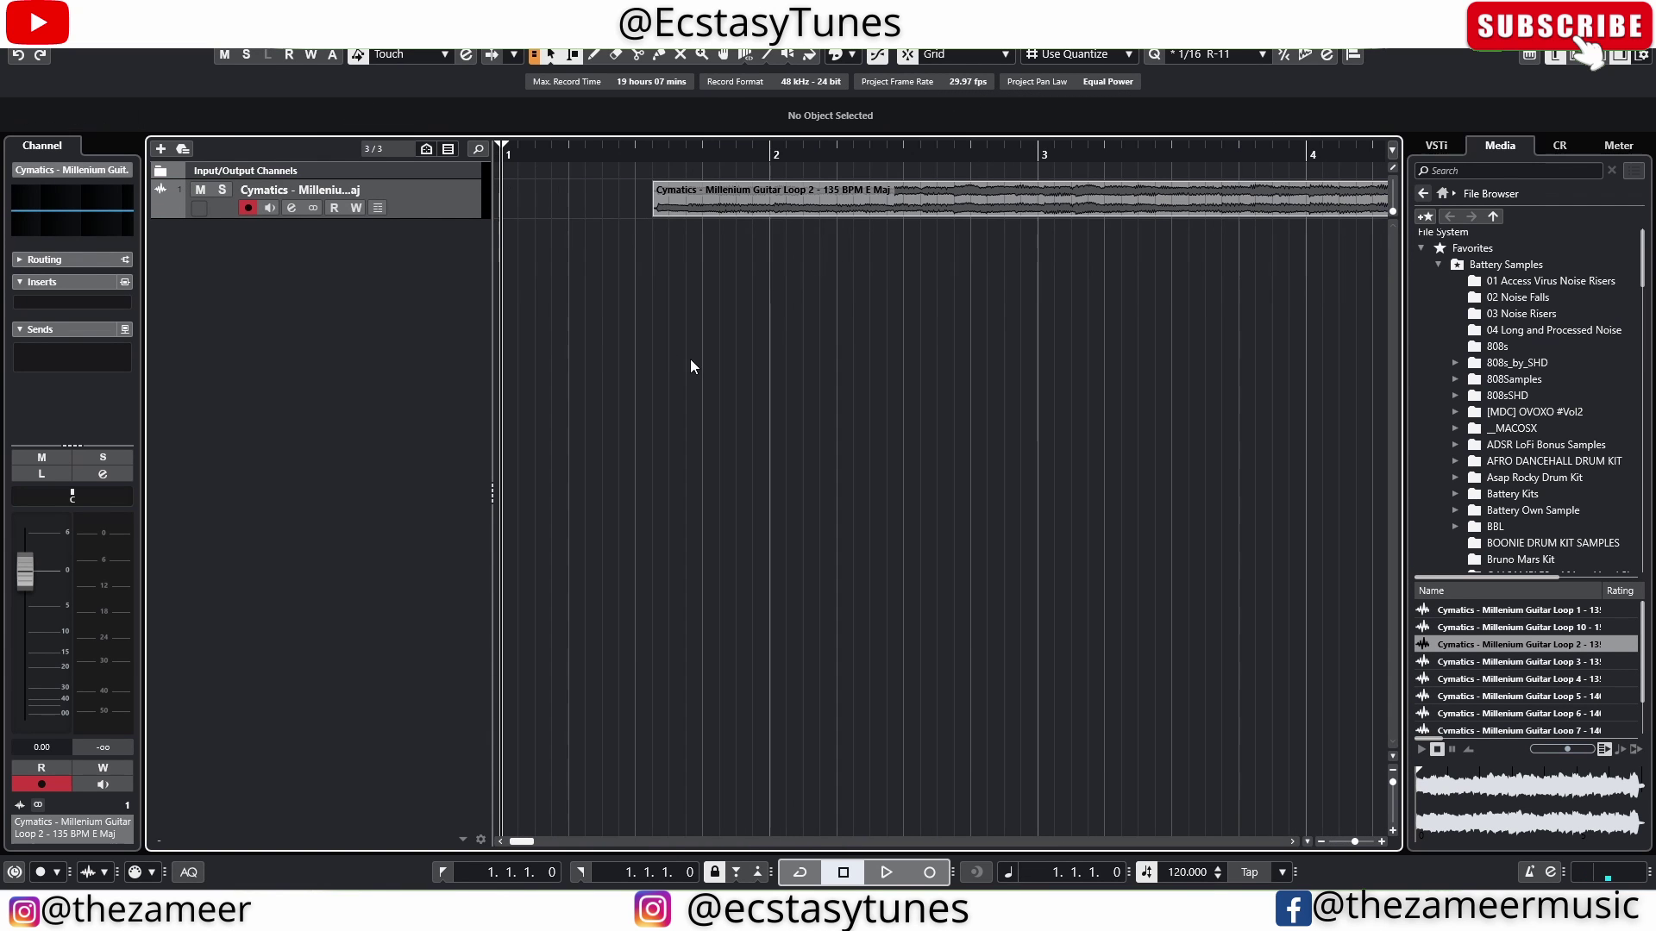
{"action": "key", "text": "g"}
{"action": "left_click_drag", "start_coordinate": [784, 214], "coordinate": [712, 216]}
{"action": "left_click", "coordinate": [765, 269]}
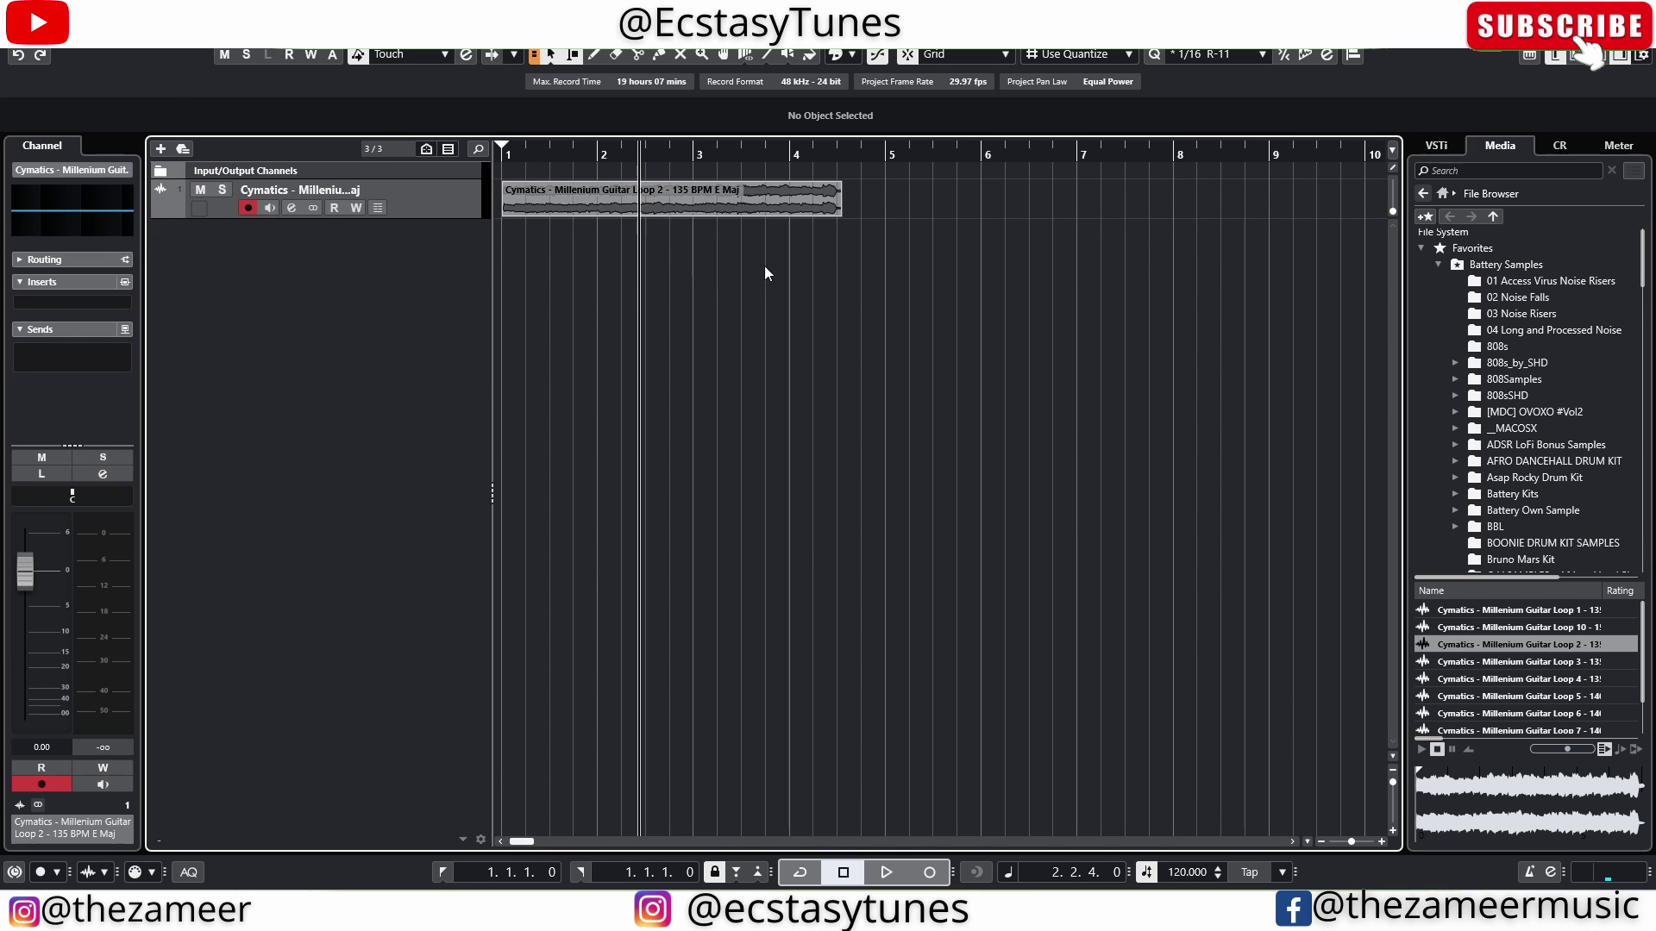
Step: Select the guitar loop event and increase its track's height to show a larger waveform
{"action": "left_click", "coordinate": [757, 212]}
{"action": "left_click", "coordinate": [797, 253]}
{"action": "left_click", "coordinate": [812, 209]}
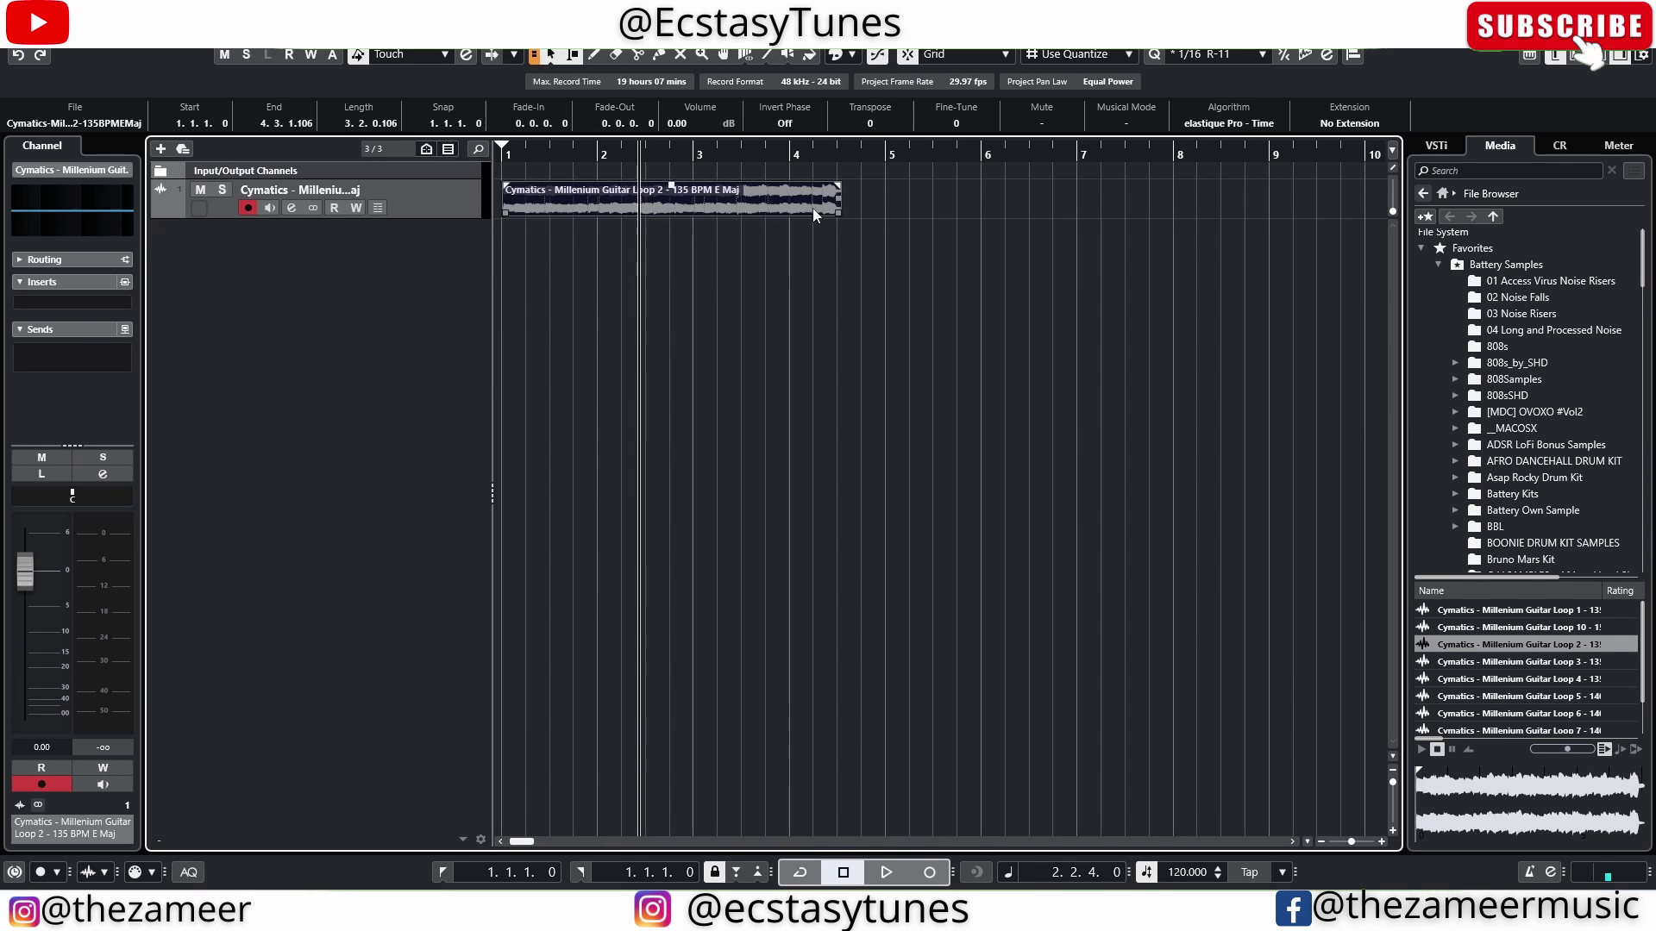
{"action": "left_click_drag", "start_coordinate": [881, 204], "coordinate": [500, 207]}
{"action": "left_click", "coordinate": [637, 231]}
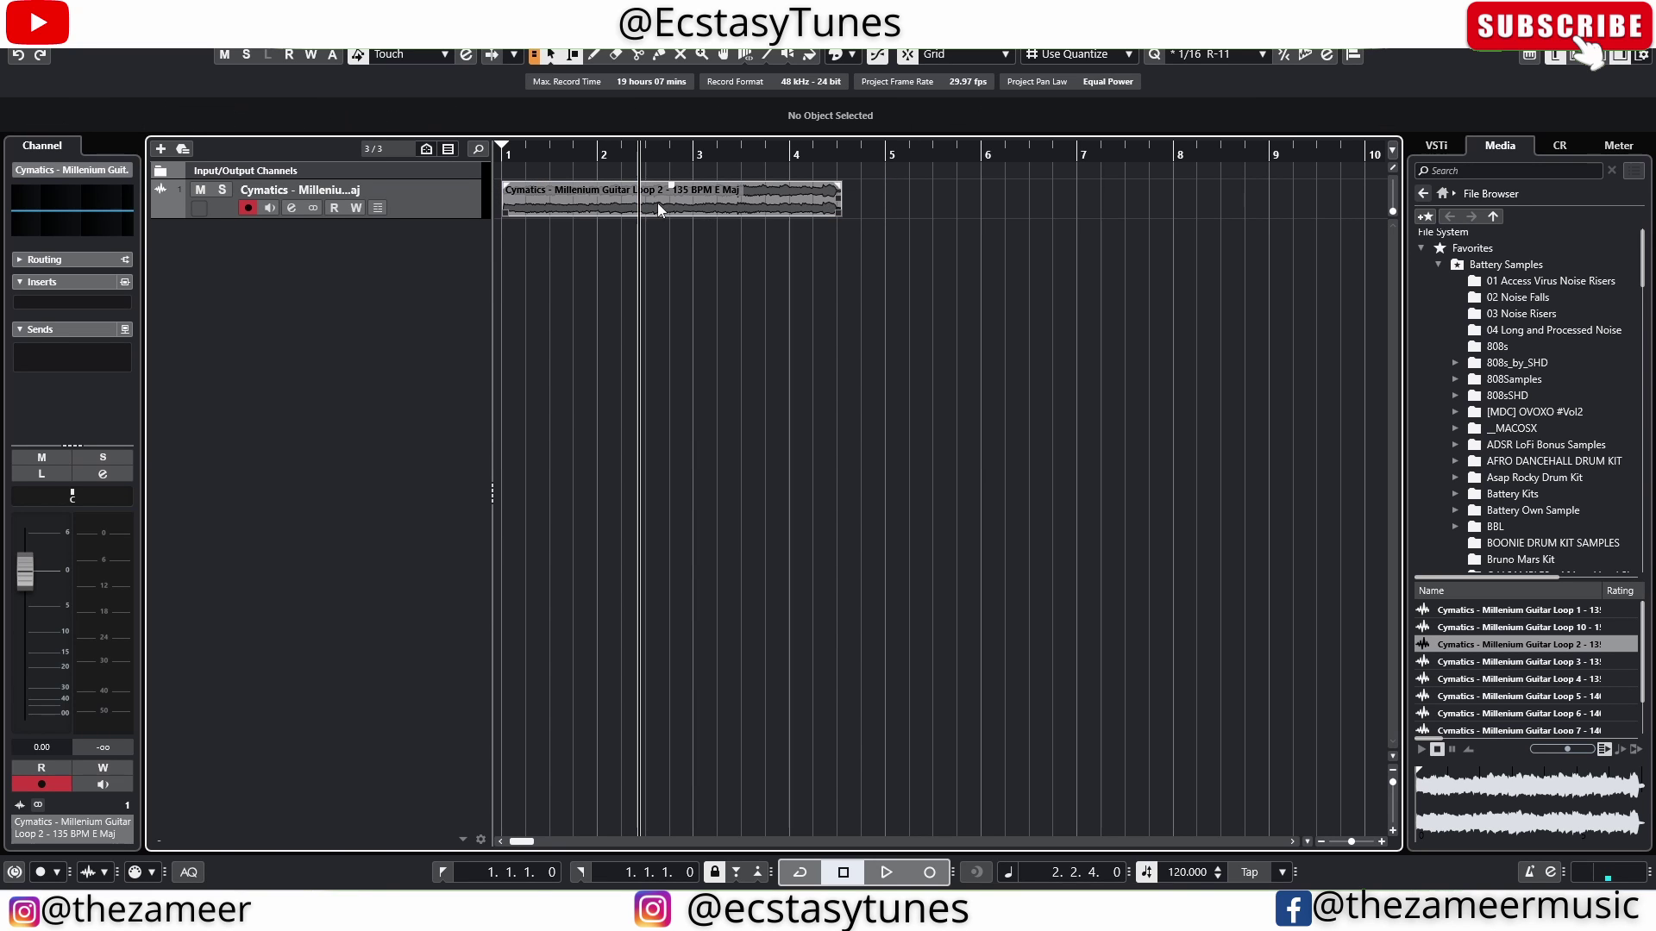
{"action": "left_click", "coordinate": [686, 202]}
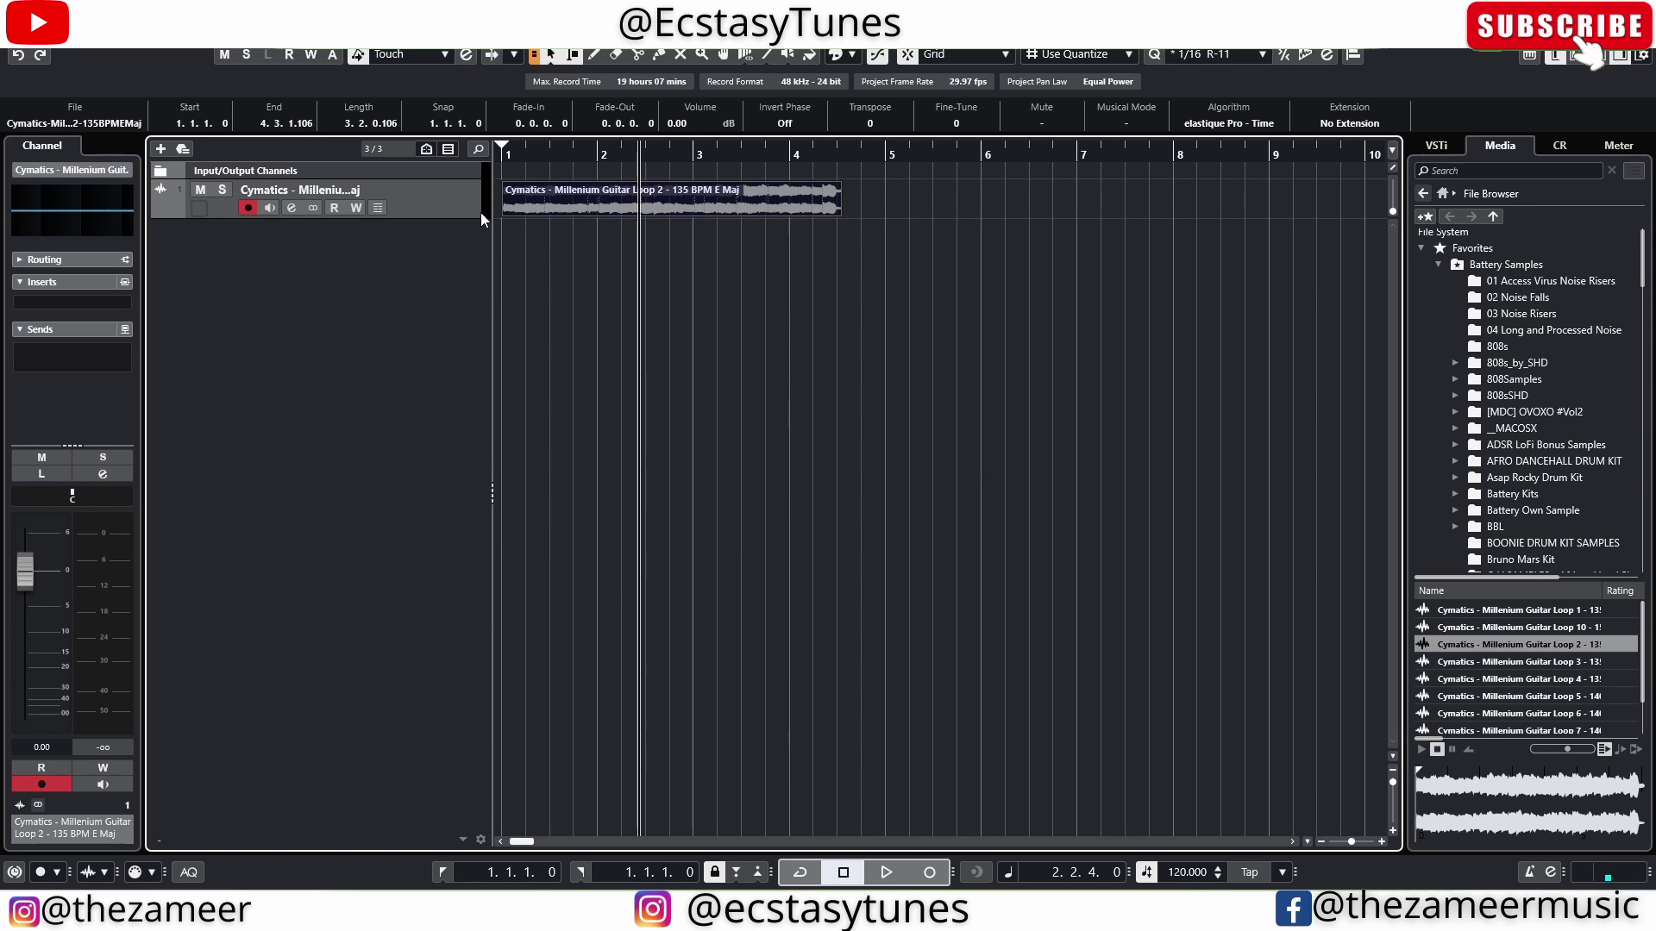
{"action": "left_click_drag", "start_coordinate": [475, 217], "coordinate": [476, 274]}
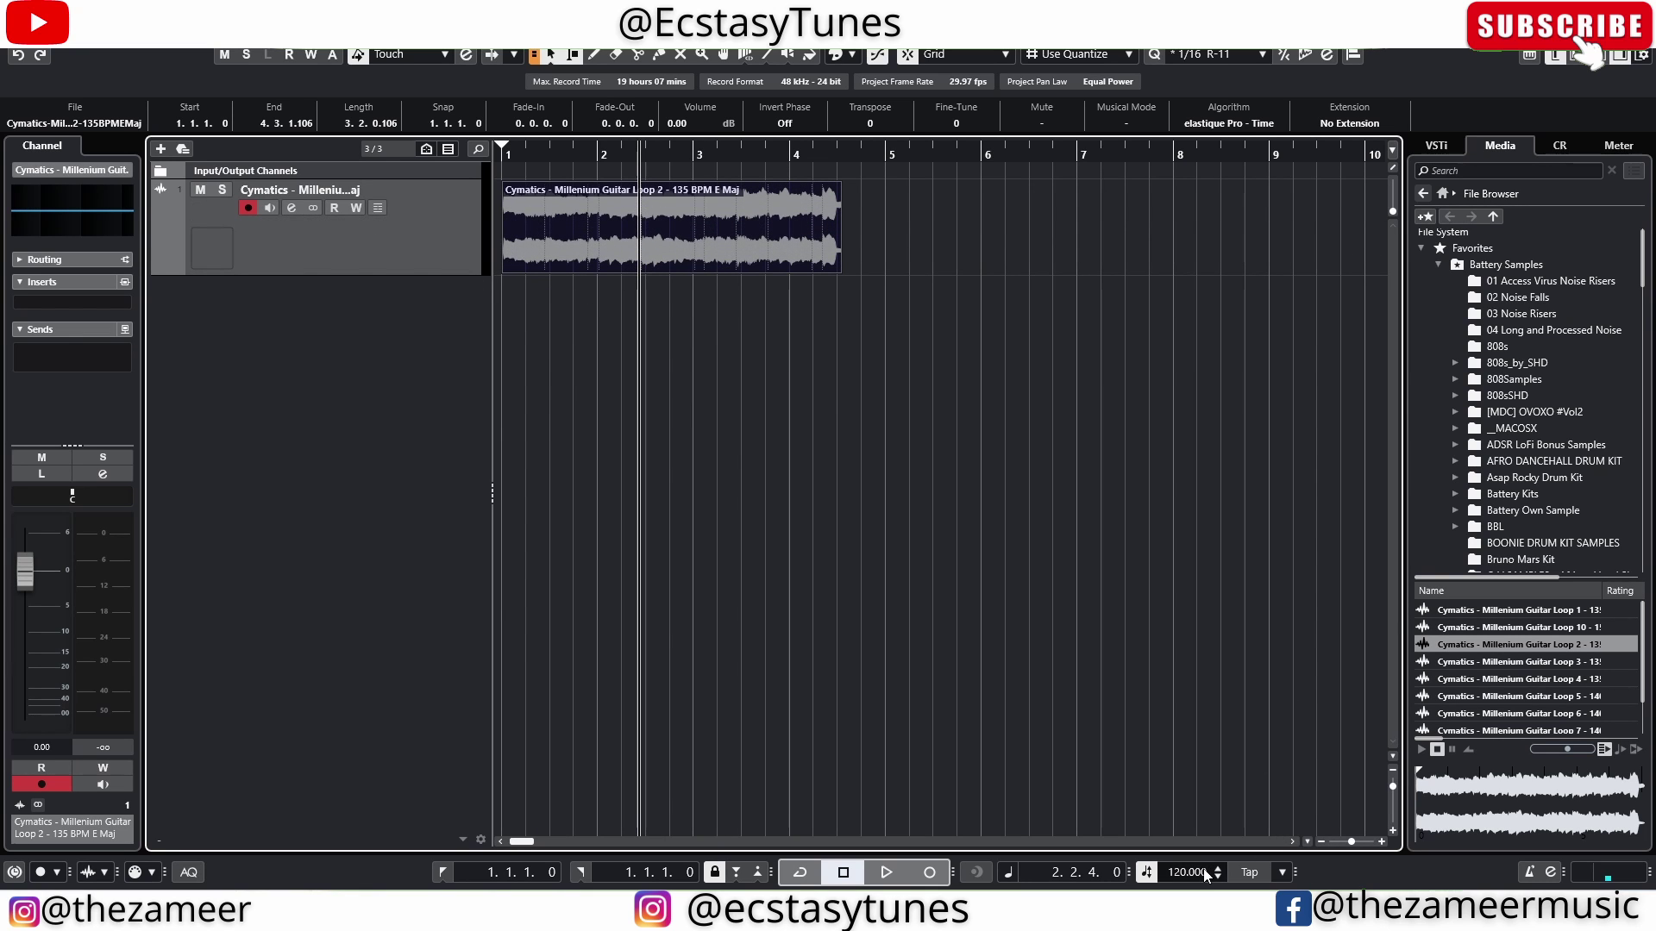
{"action": "left_click", "coordinate": [684, 236], "text": "ctrl"}
{"action": "left_click", "coordinate": [706, 248]}
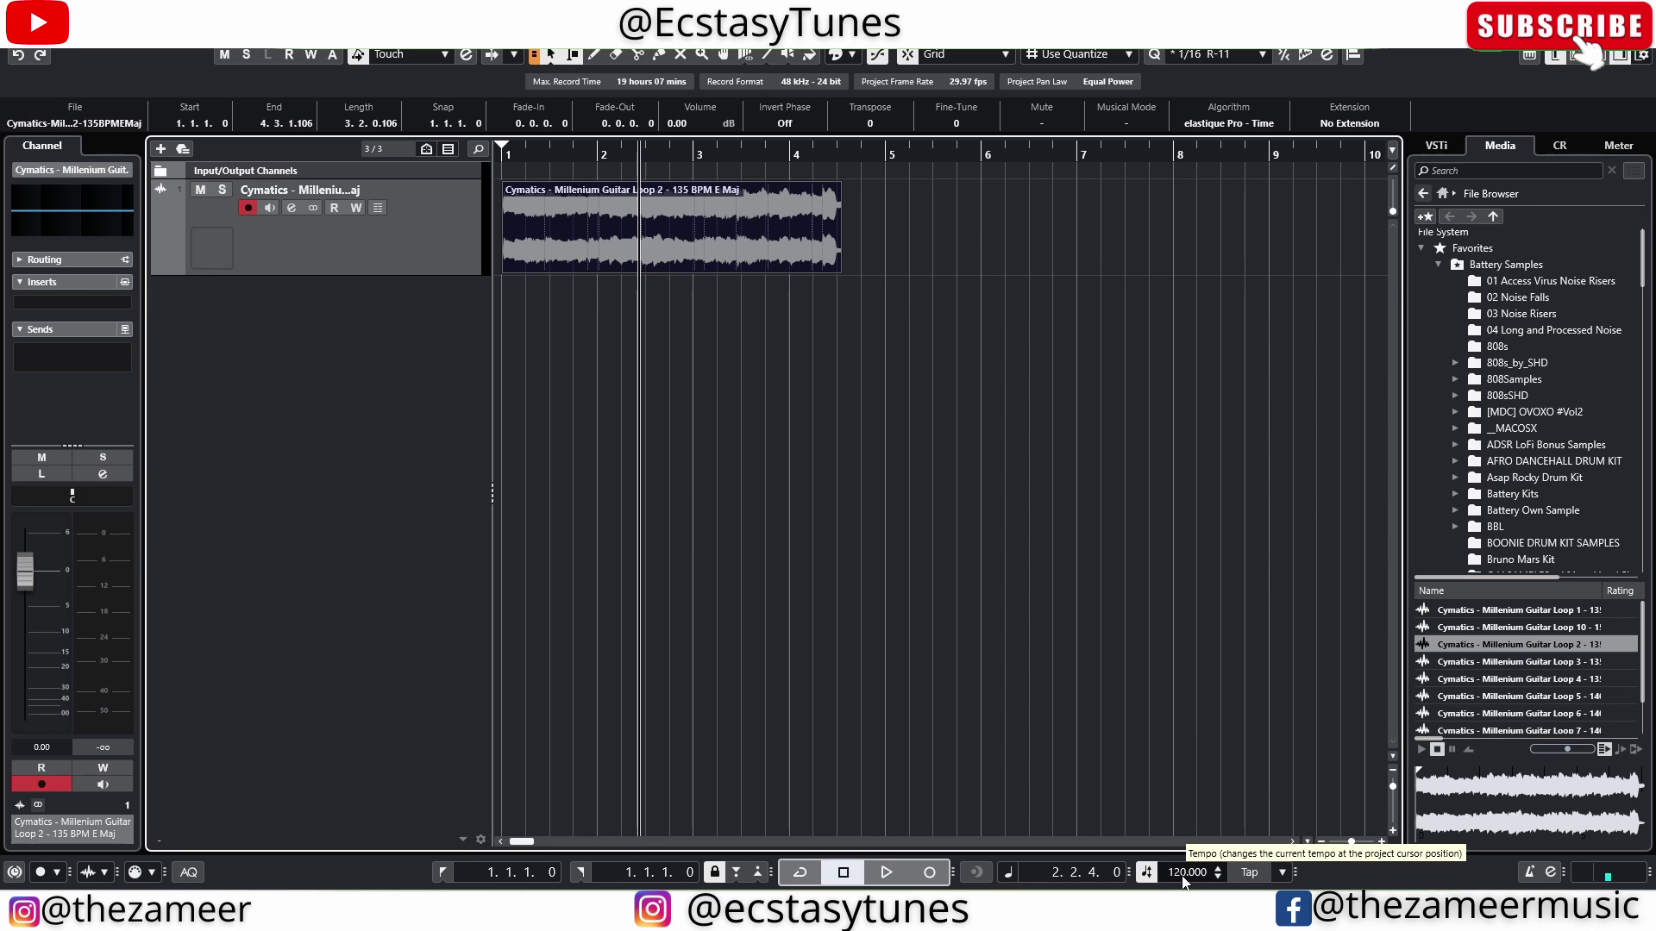
{"action": "left_click", "coordinate": [797, 537]}
{"action": "left_click", "coordinate": [763, 259]}
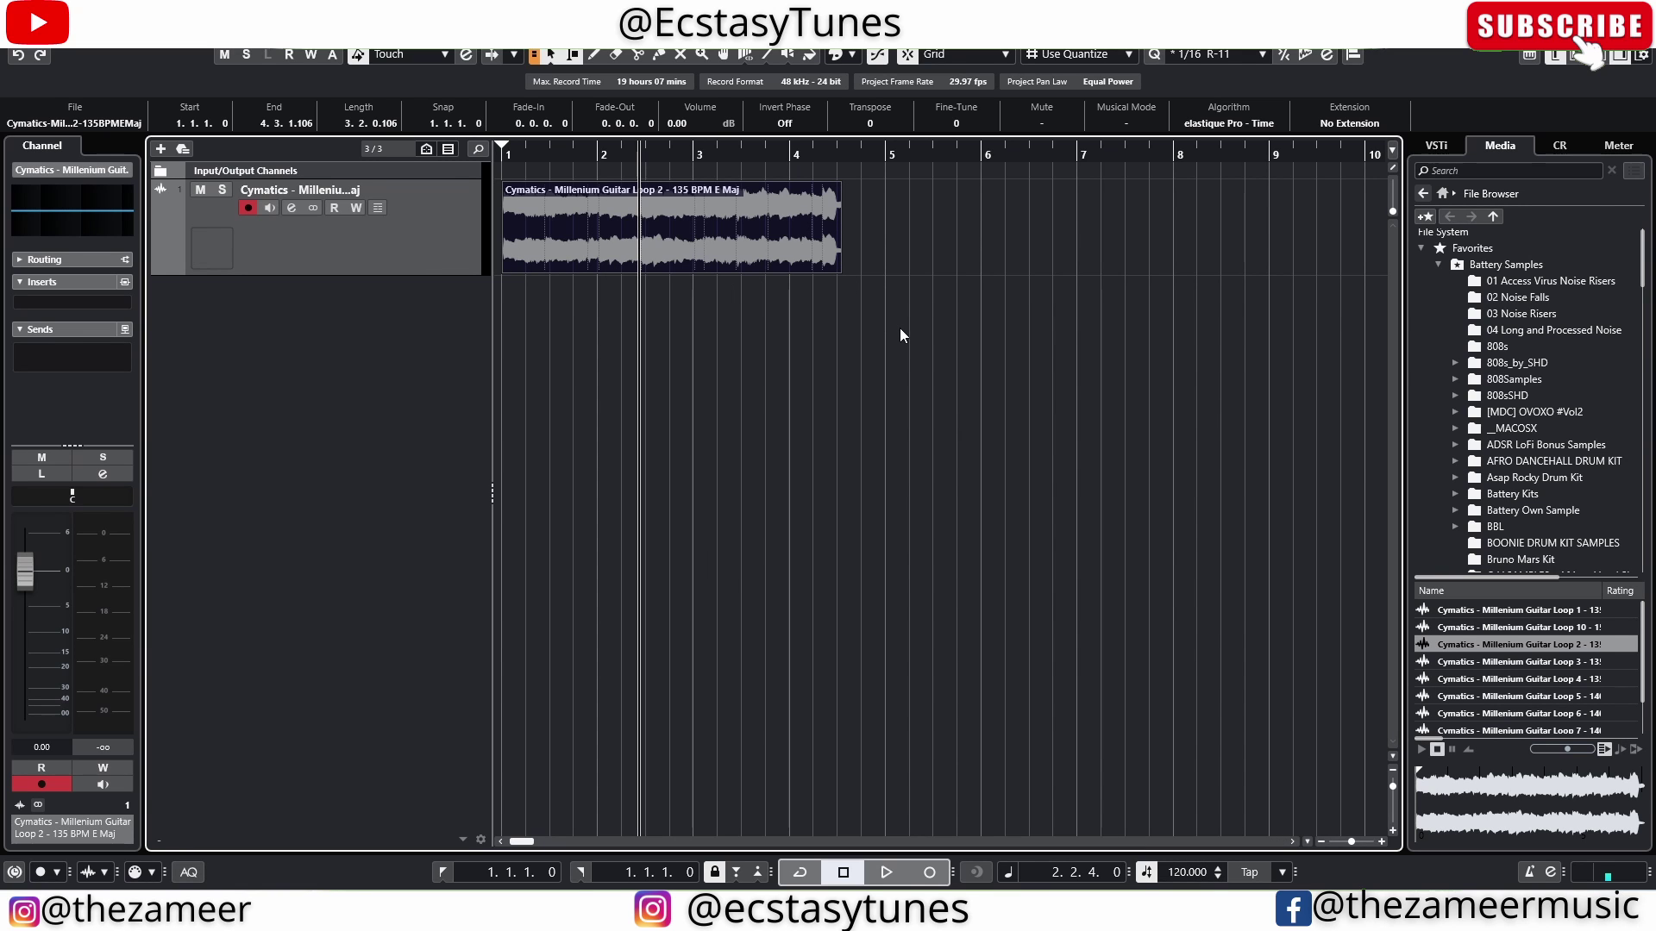
{"action": "left_click", "coordinate": [924, 257]}
{"action": "left_click", "coordinate": [707, 257]}
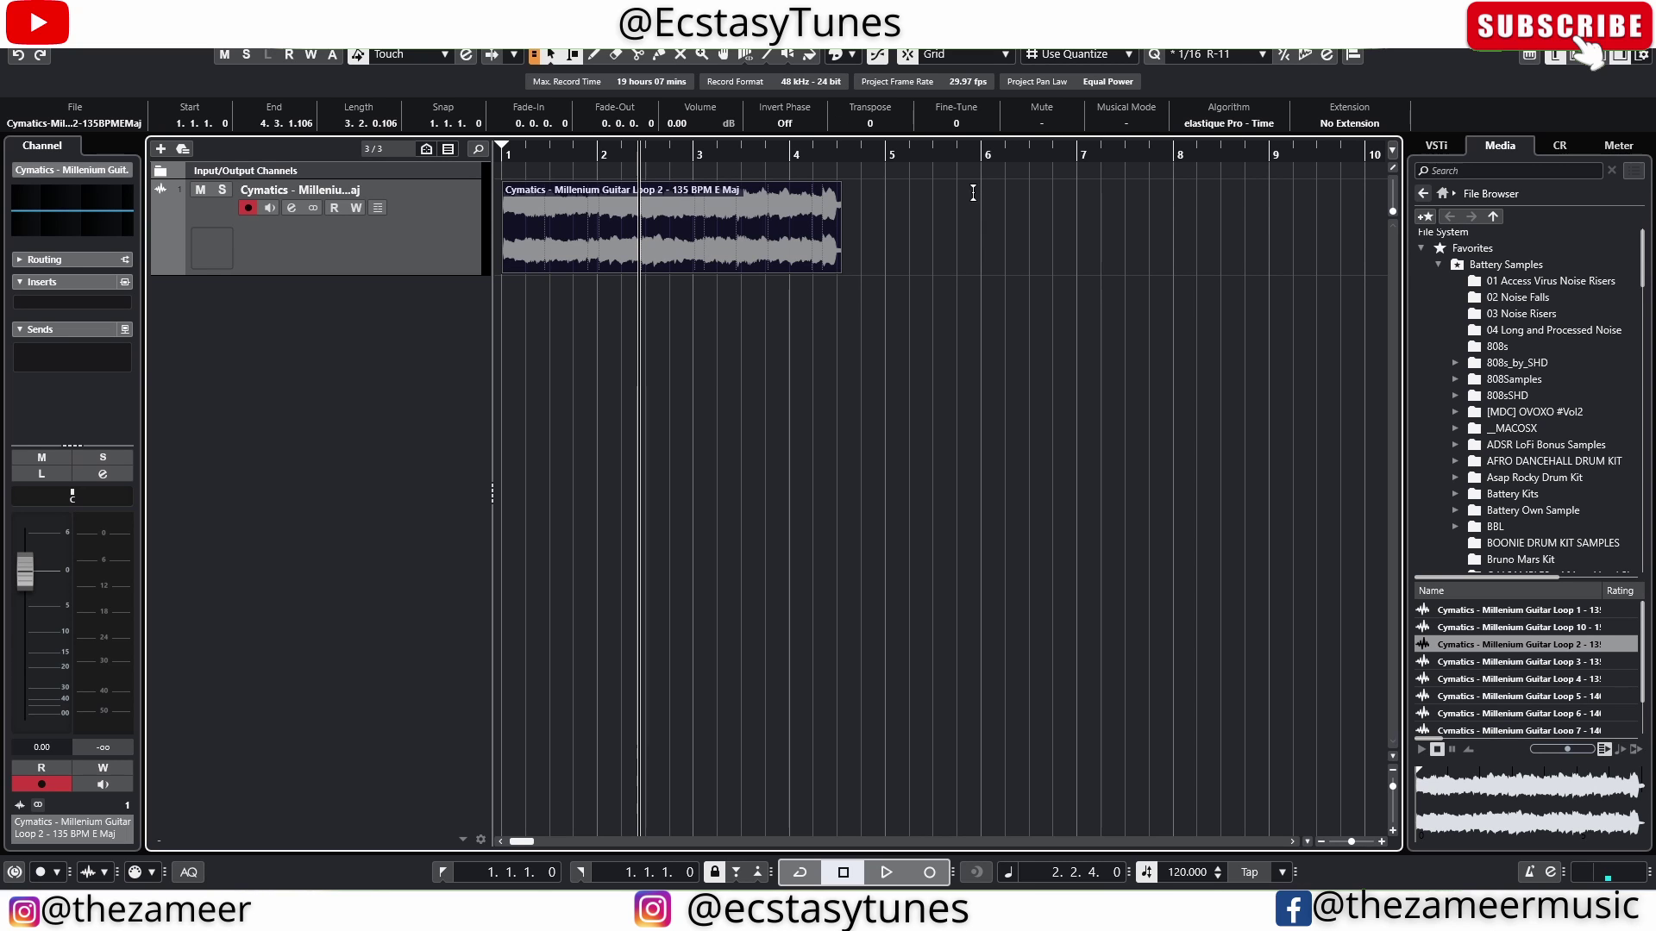
Step: Enable Musical Mode for the guitar loop event so that it follows the project tempo
{"action": "left_click", "coordinate": [1128, 129]}
{"action": "left_click", "coordinate": [1024, 320]}
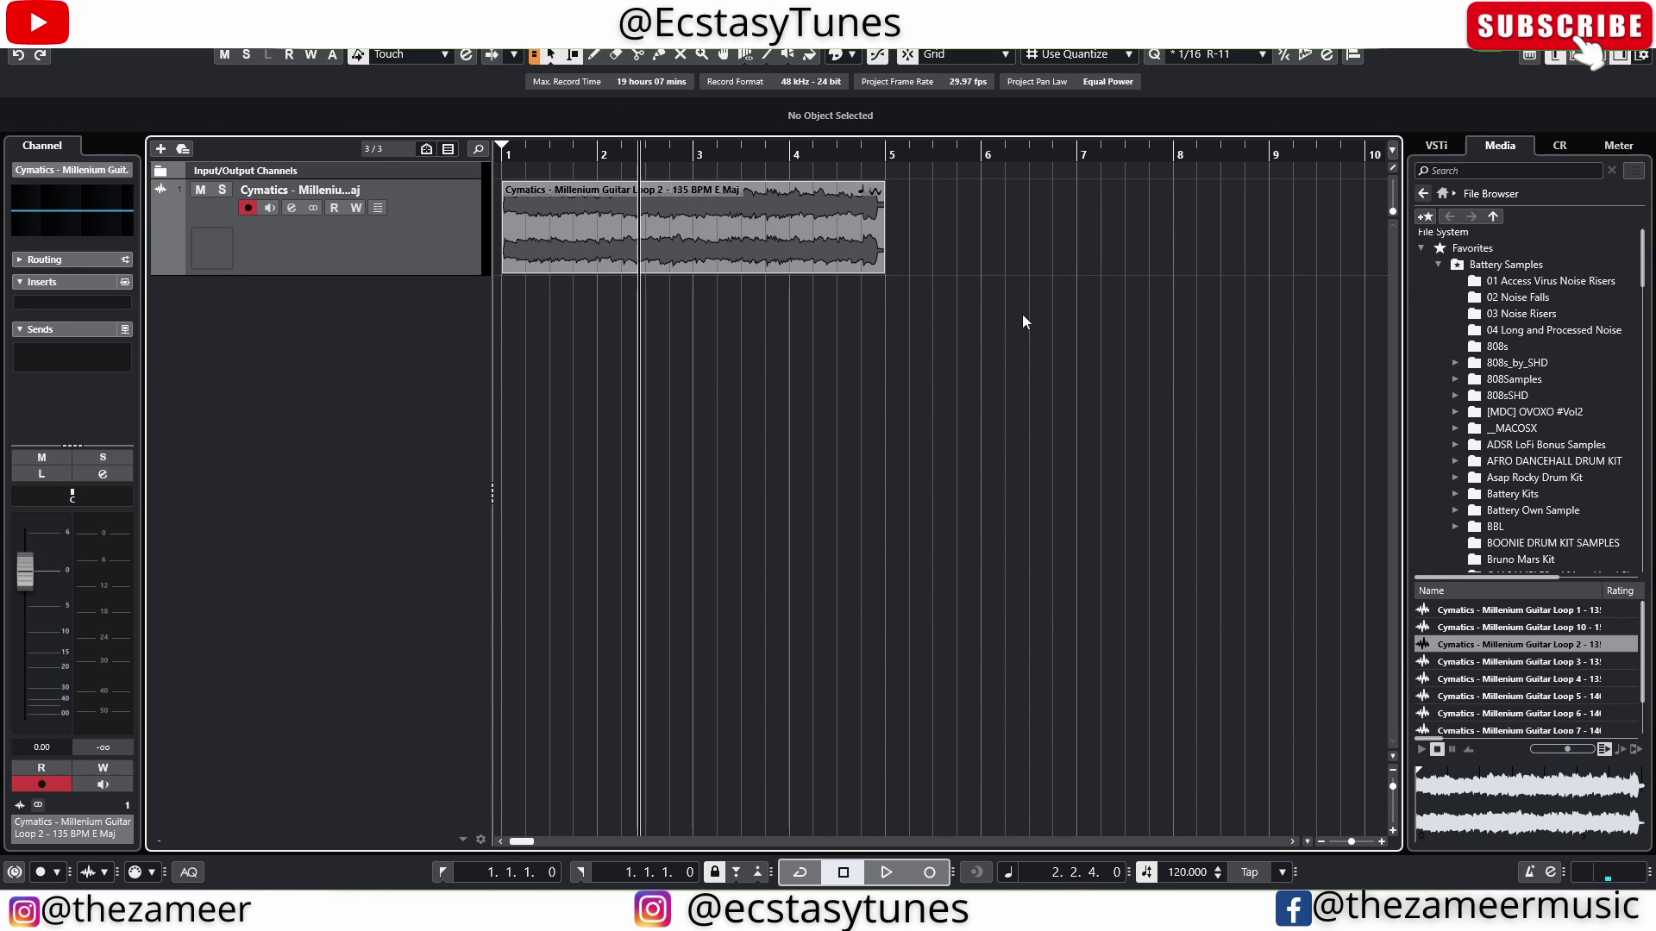
{"action": "left_click", "coordinate": [736, 255]}
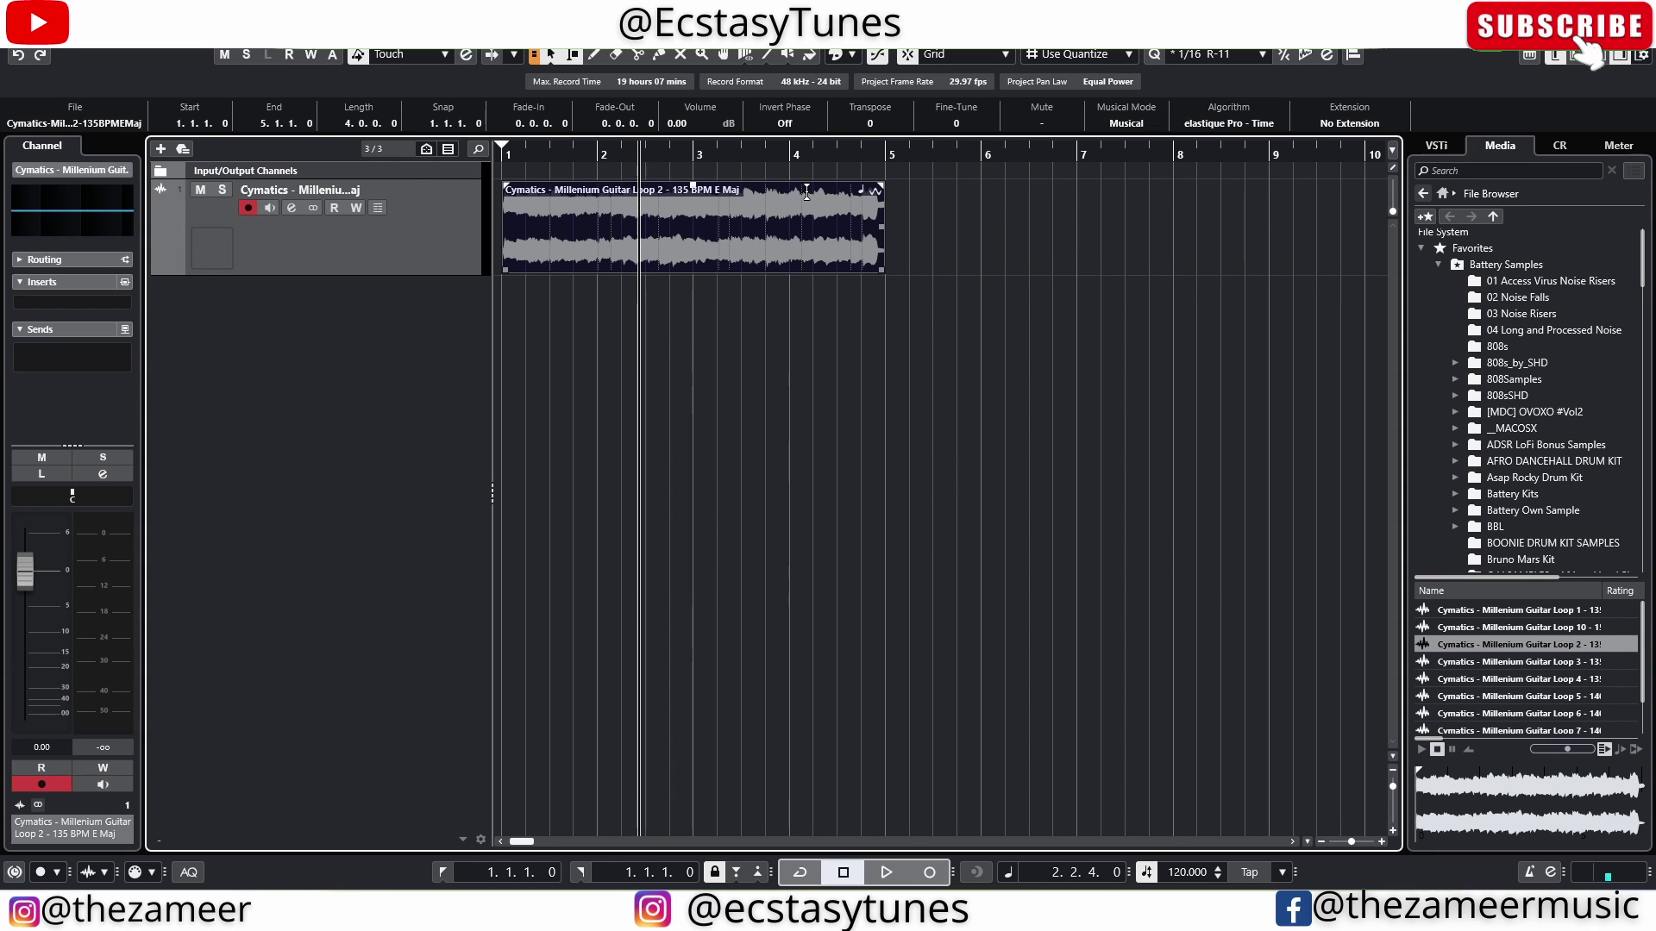
Step: Play the guitar loop from the project start to check its timing, and stop playback
{"action": "key", "text": "Home"}
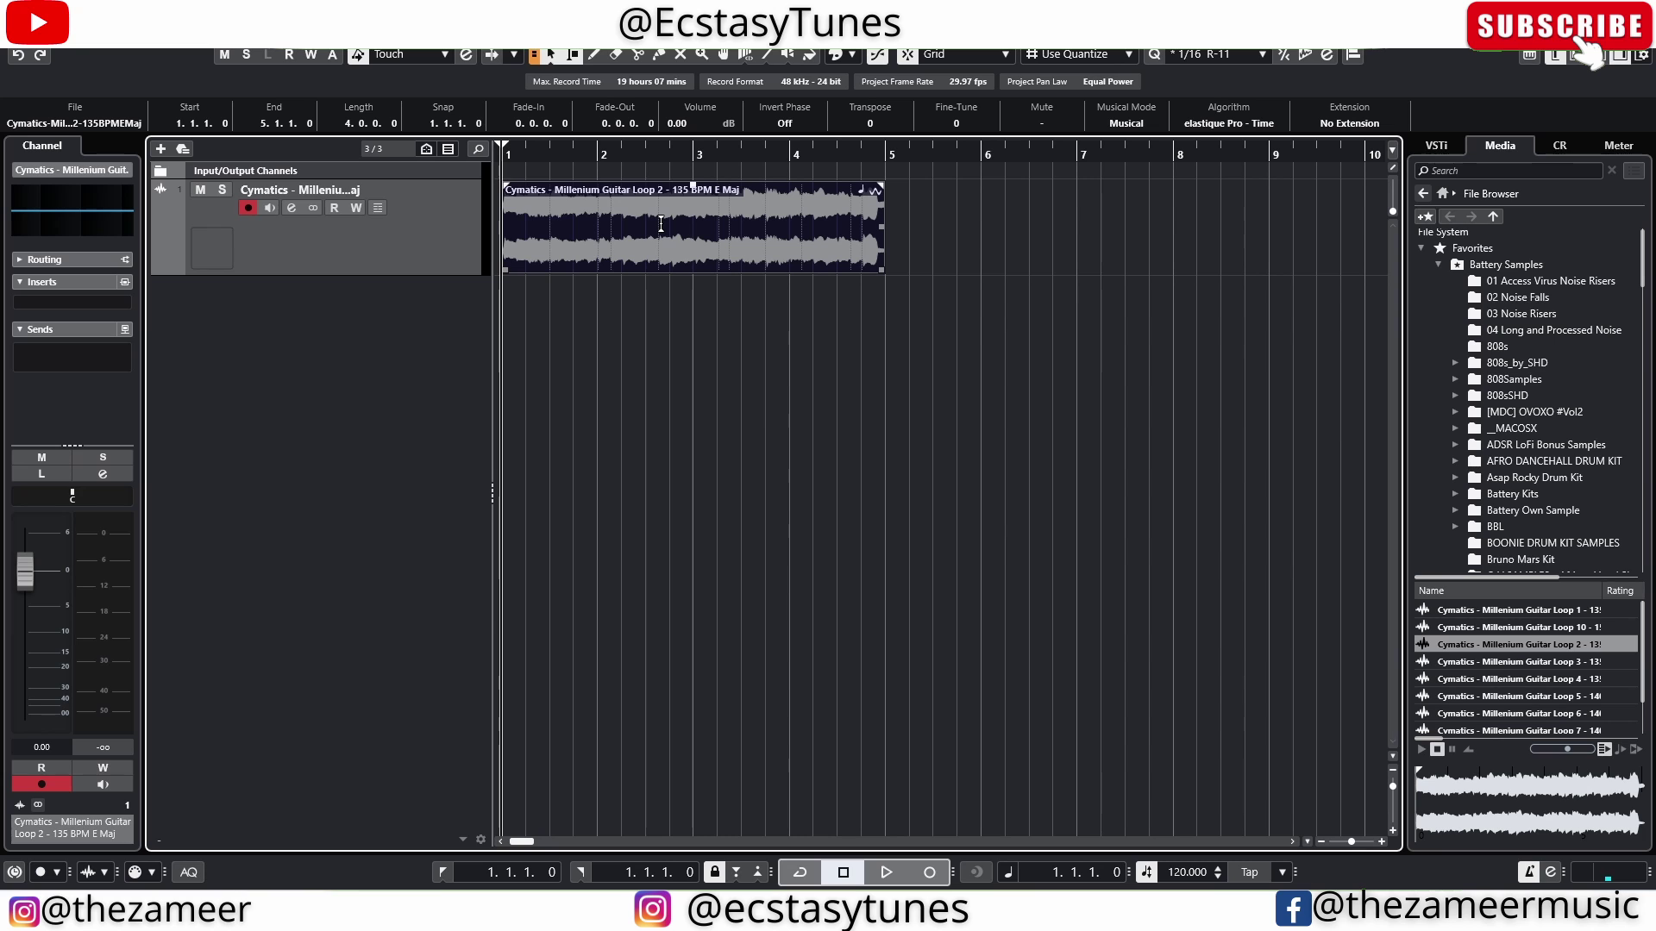
{"action": "key", "text": "space"}
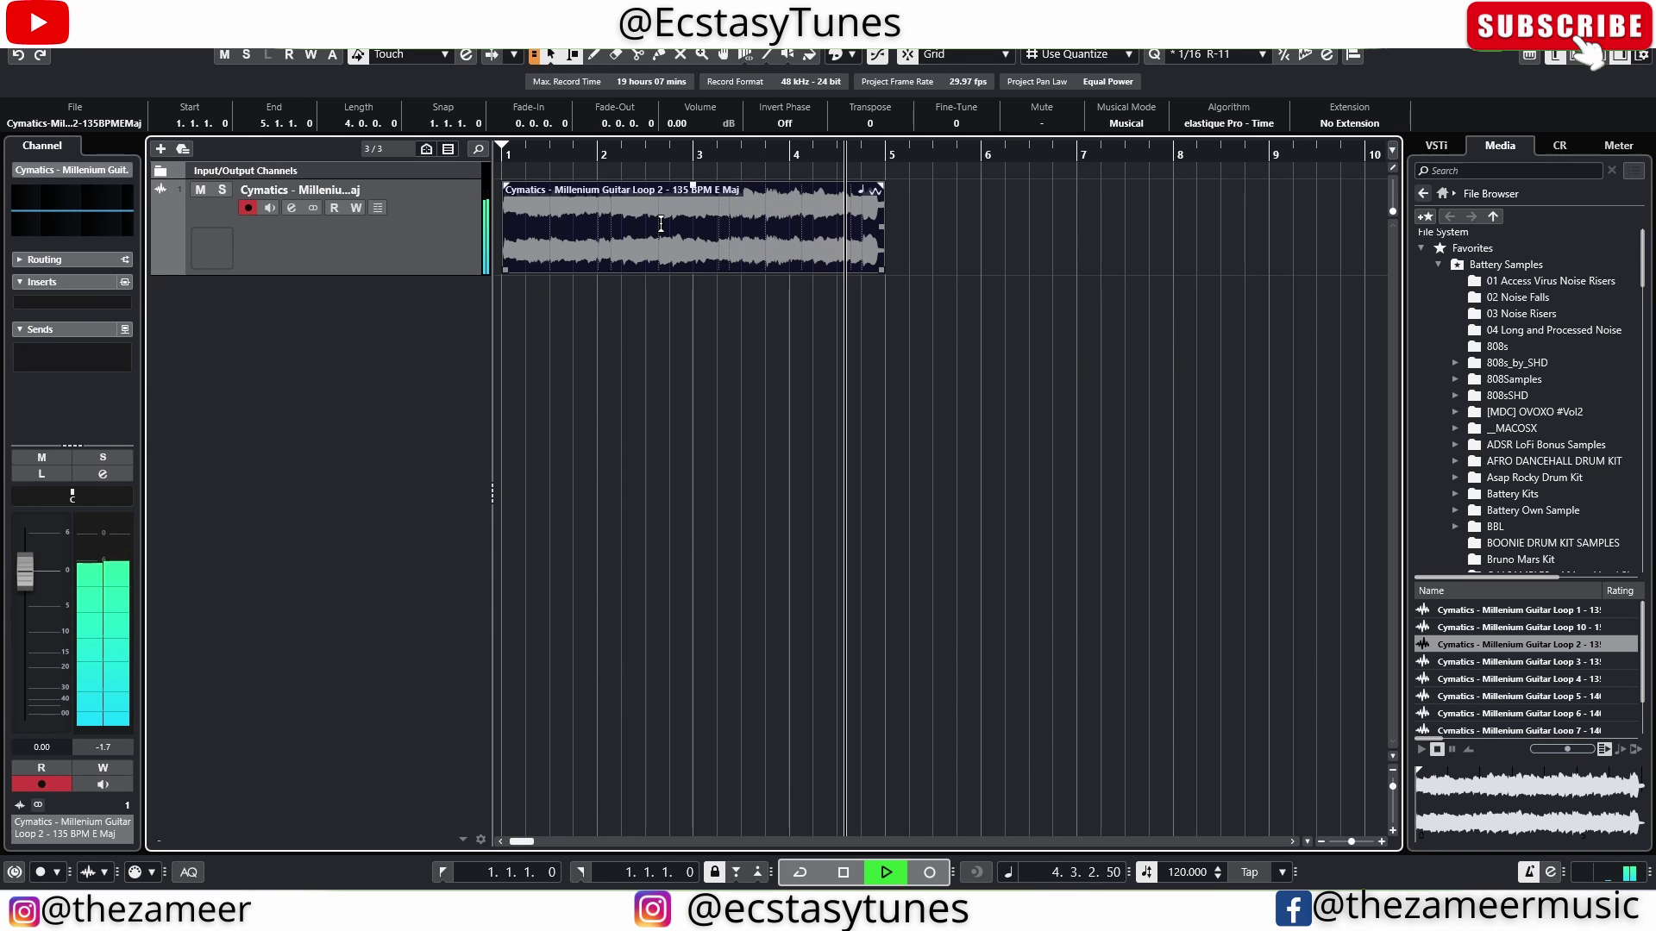
{"action": "key", "text": "space"}
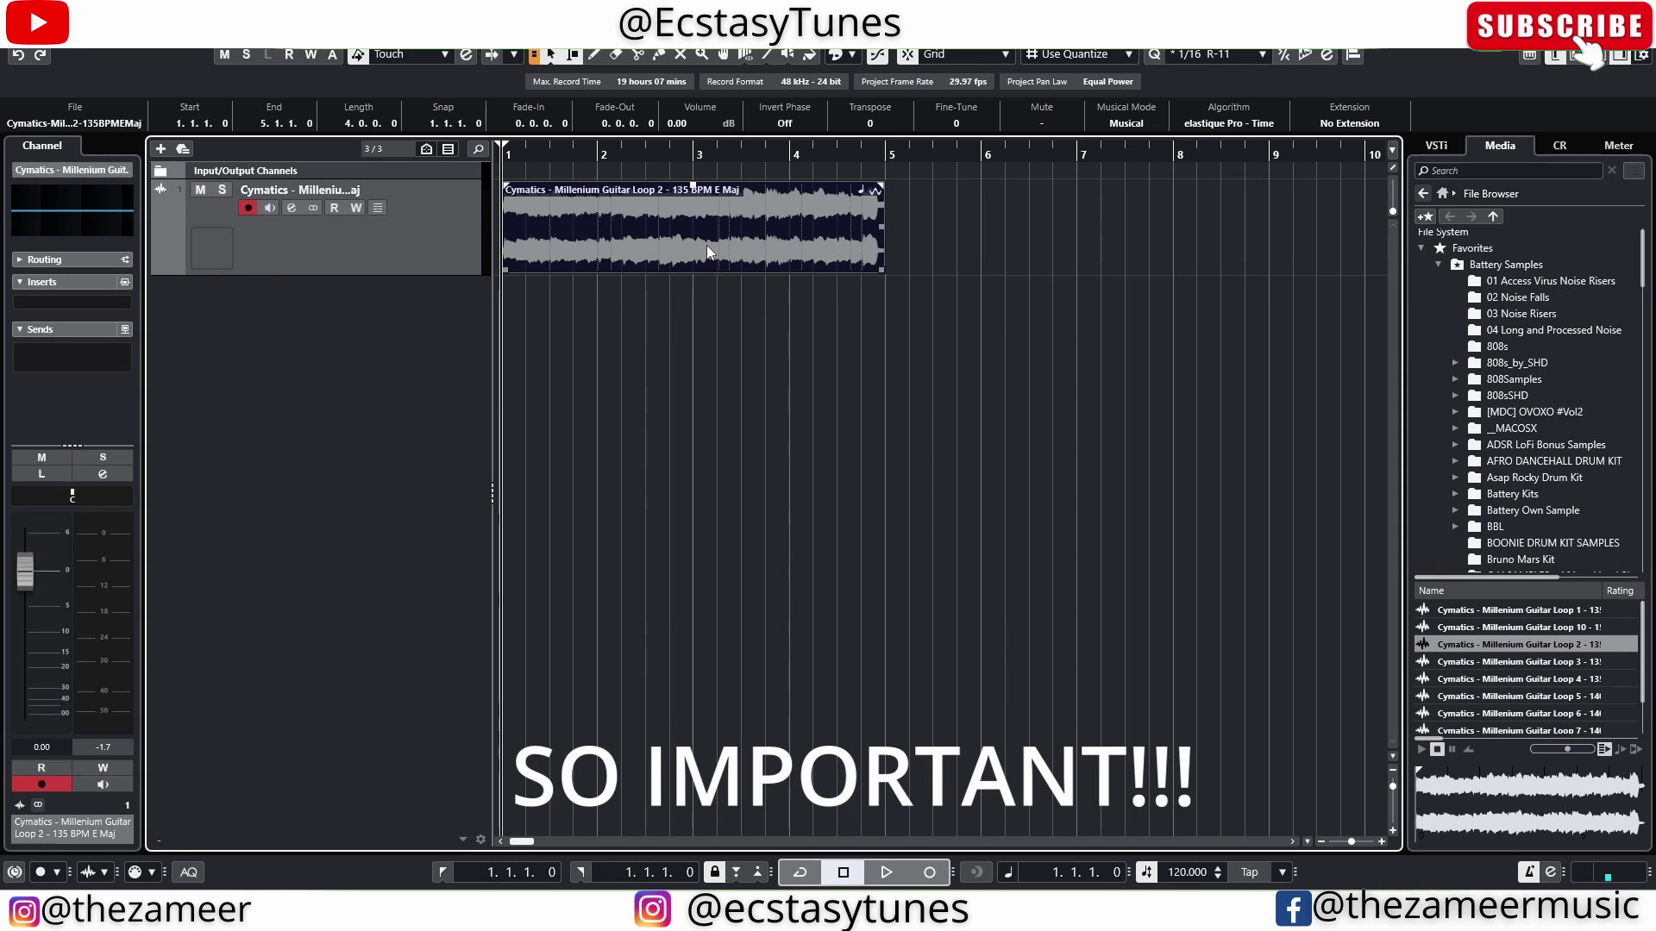
Step: Bounce the guitar loop event to a new audio file and replace the original event with it
{"action": "left_click", "coordinate": [927, 247]}
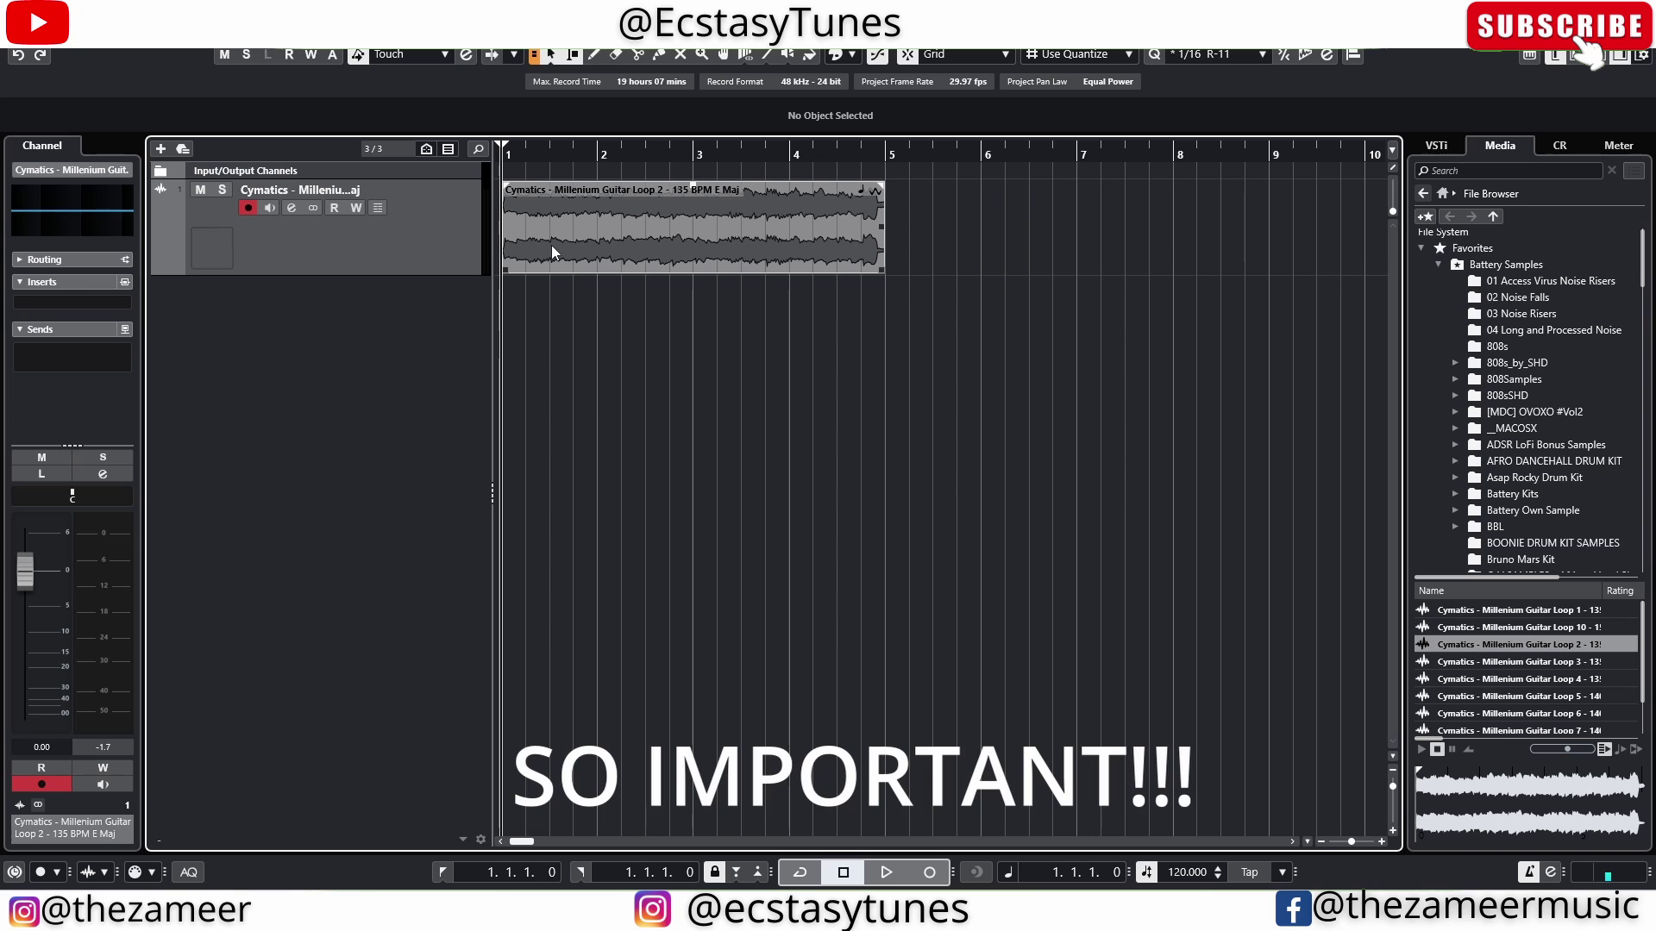
{"action": "left_click", "coordinate": [661, 245]}
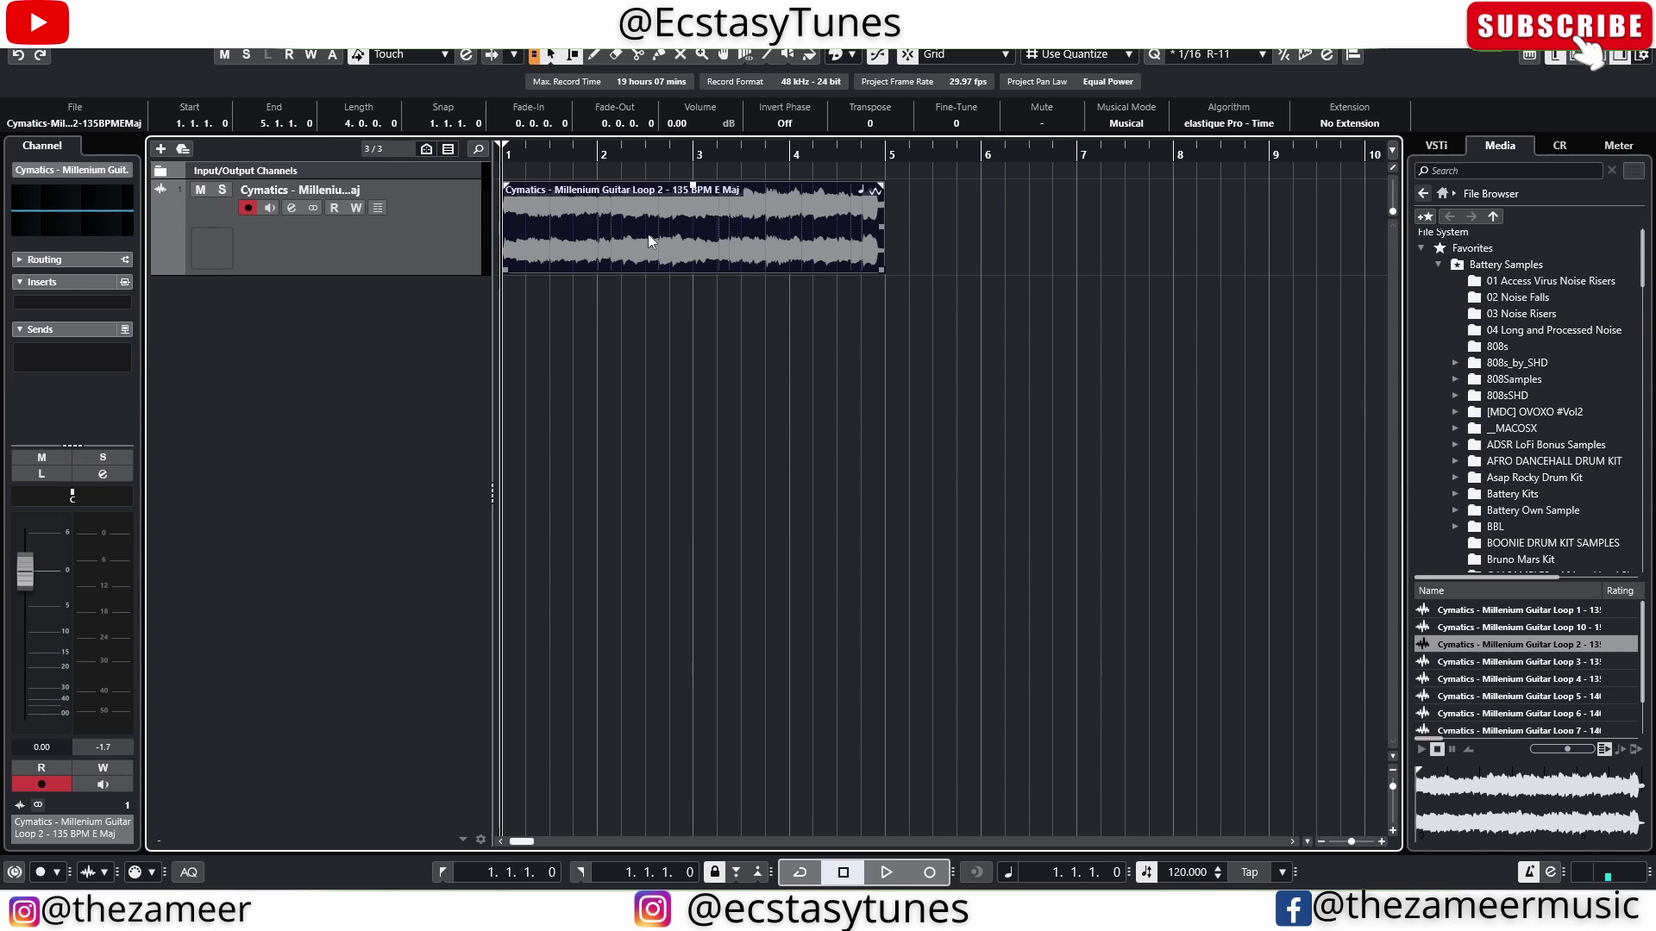
{"action": "right_click", "coordinate": [681, 245]}
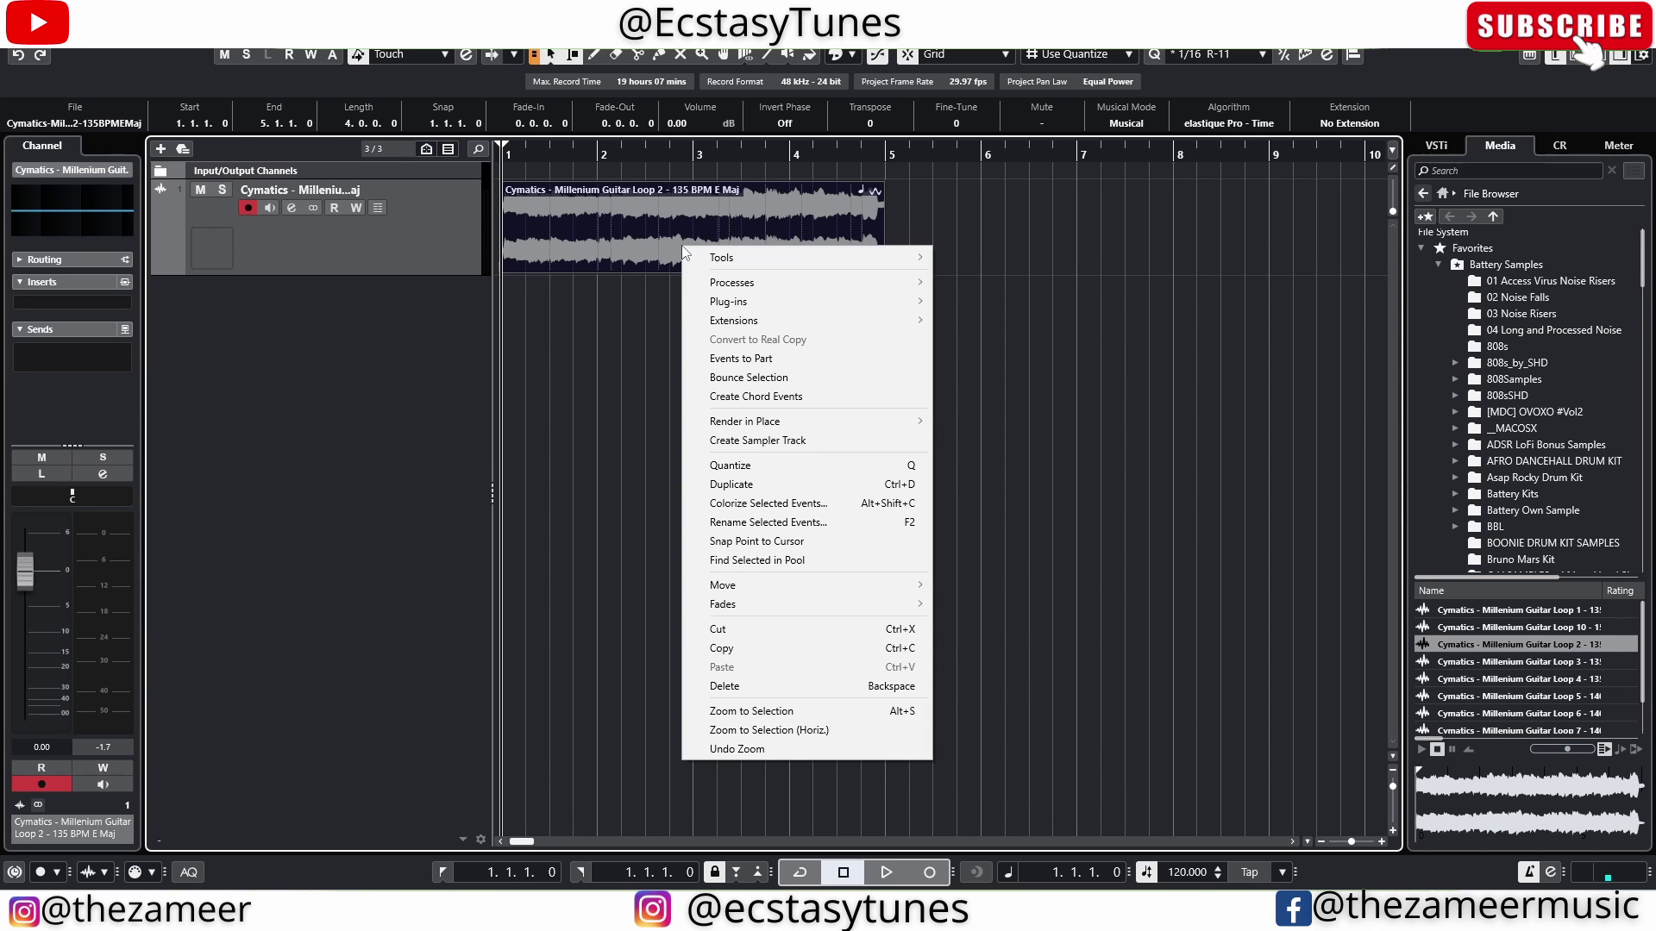
{"action": "left_click", "coordinate": [772, 378]}
{"action": "left_click", "coordinate": [800, 482]}
{"action": "left_click", "coordinate": [776, 348]}
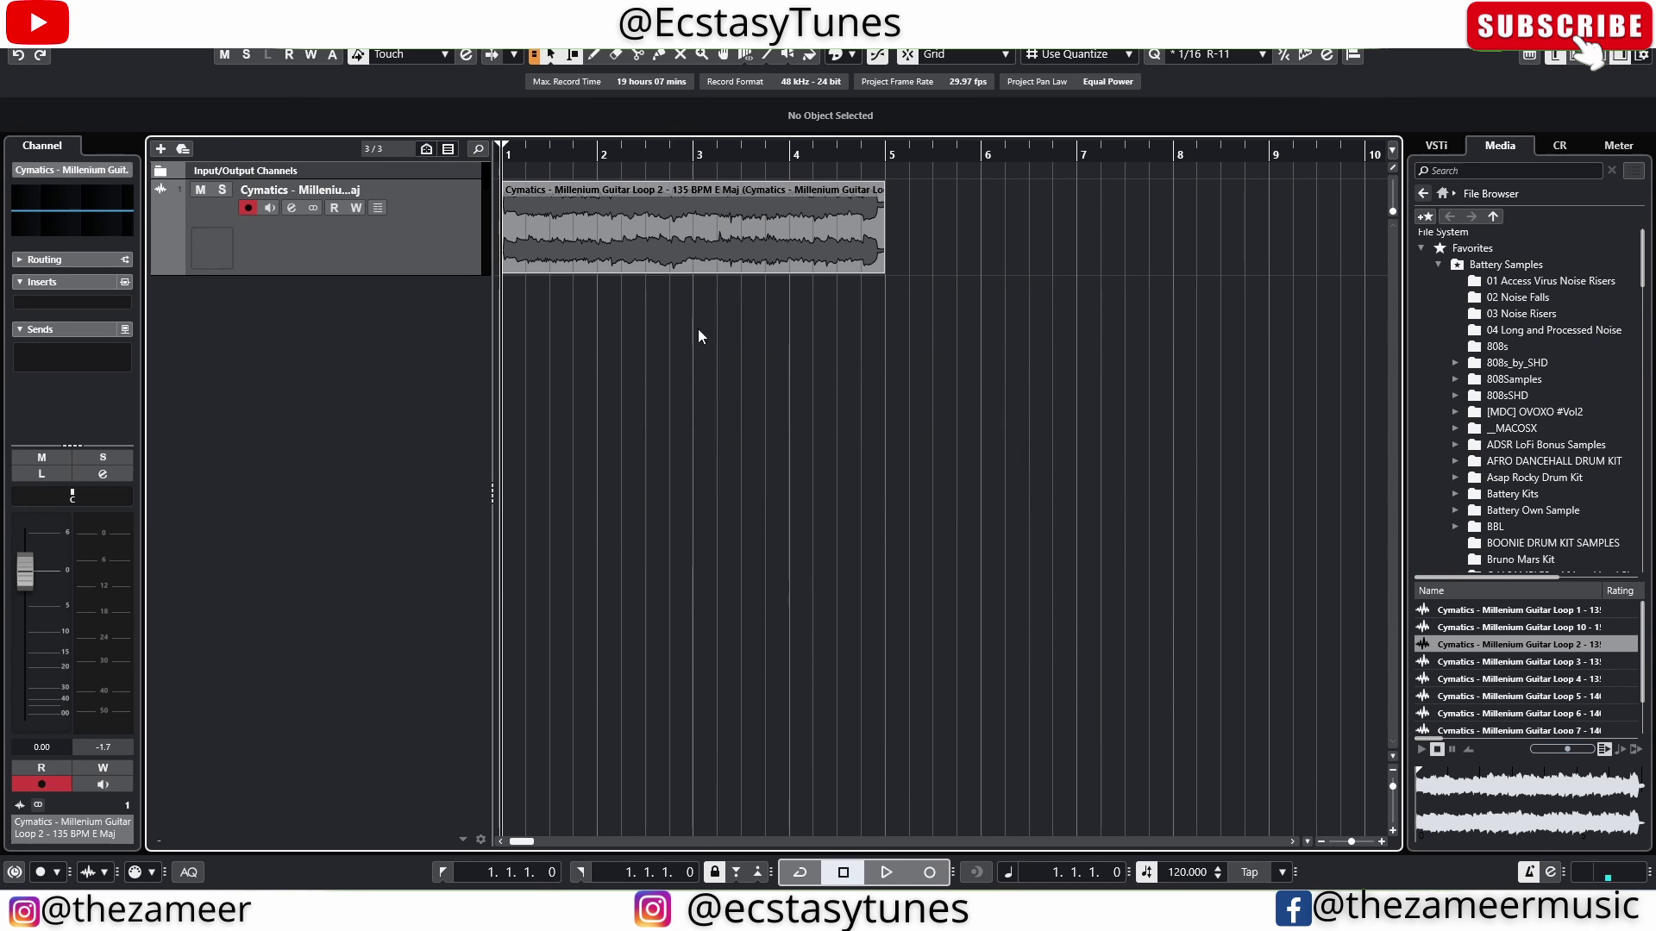
{"action": "left_click", "coordinate": [716, 250]}
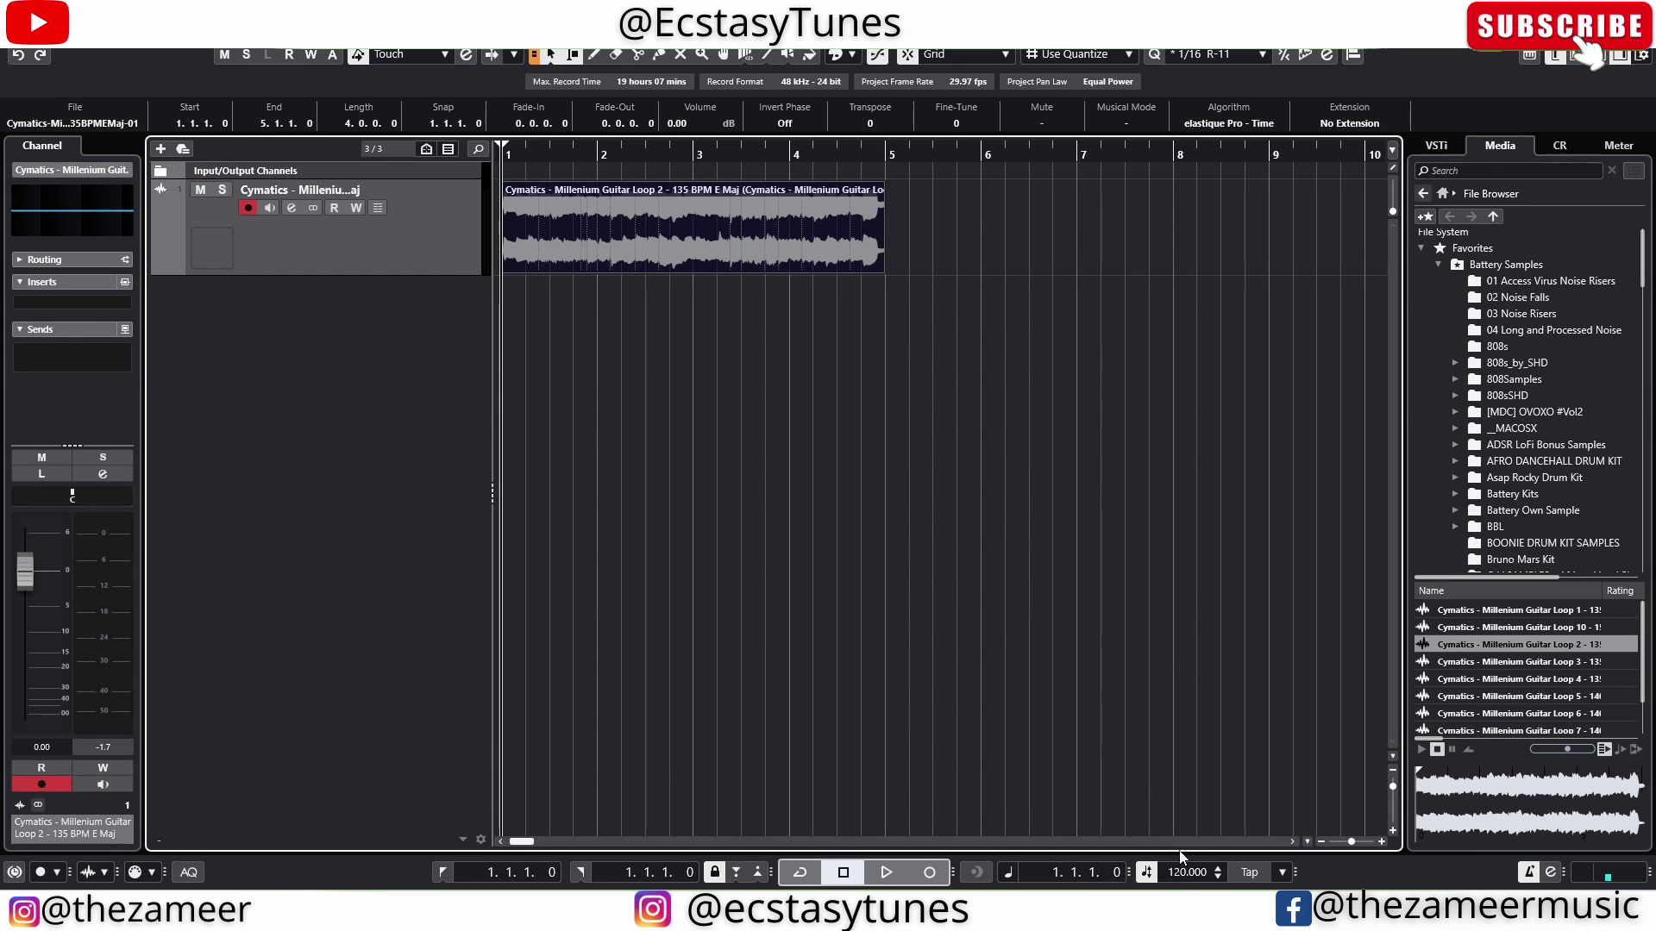
{"action": "left_click", "coordinate": [816, 478]}
{"action": "left_click", "coordinate": [835, 245]}
{"action": "left_click", "coordinate": [1038, 291]}
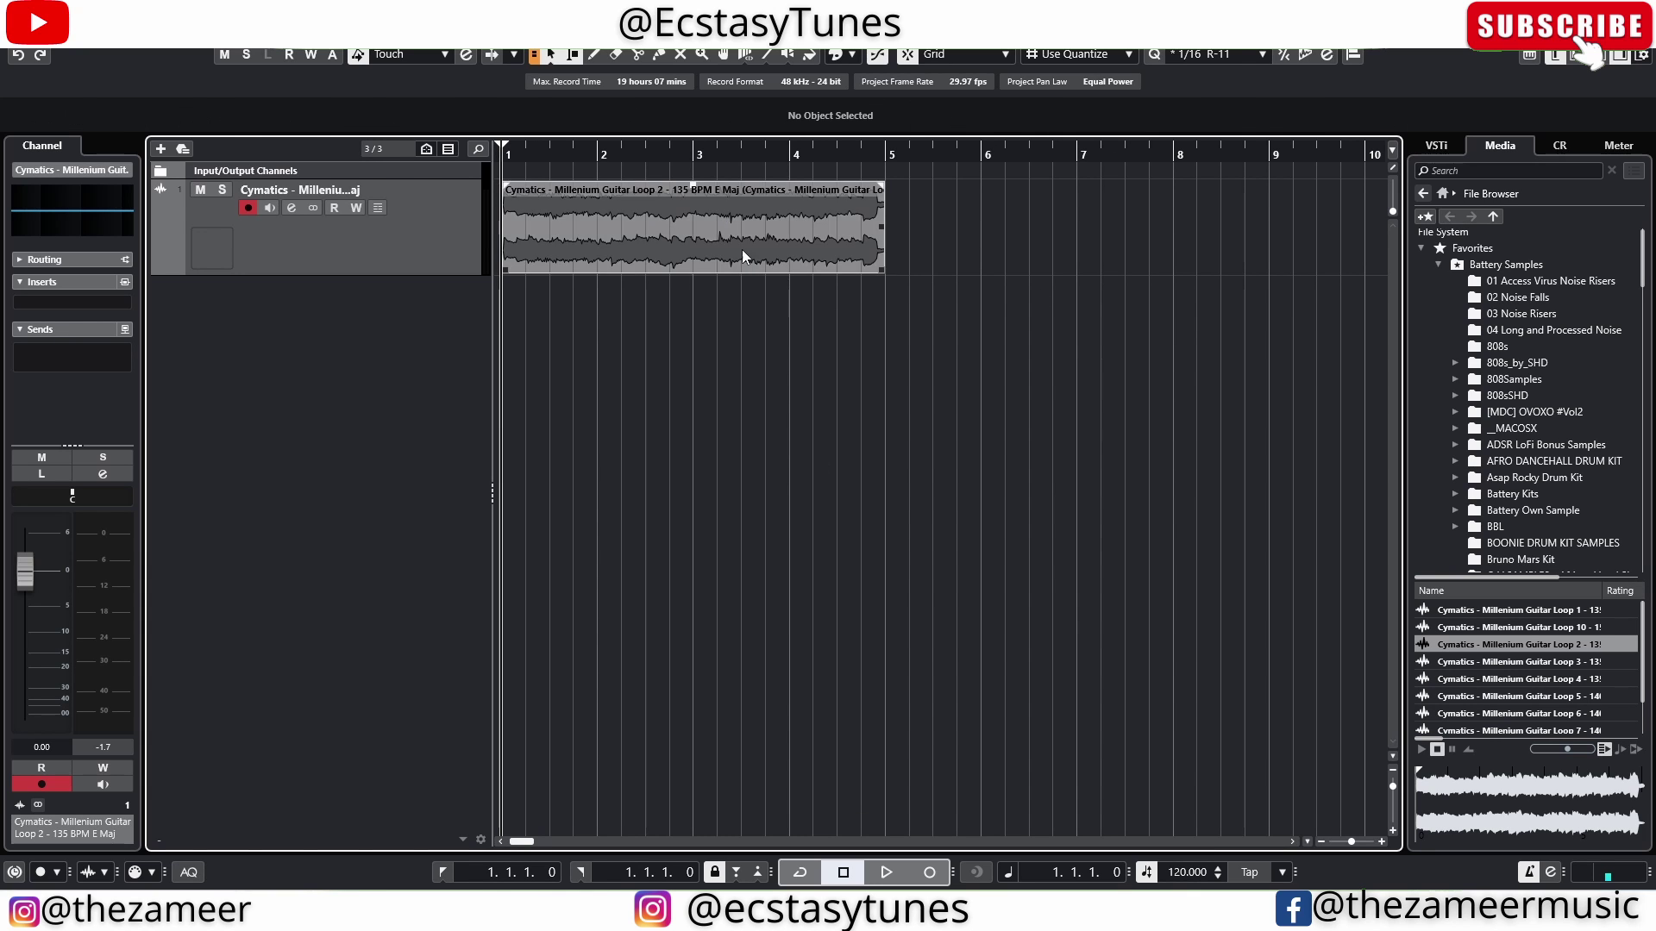
{"action": "left_click", "coordinate": [741, 250]}
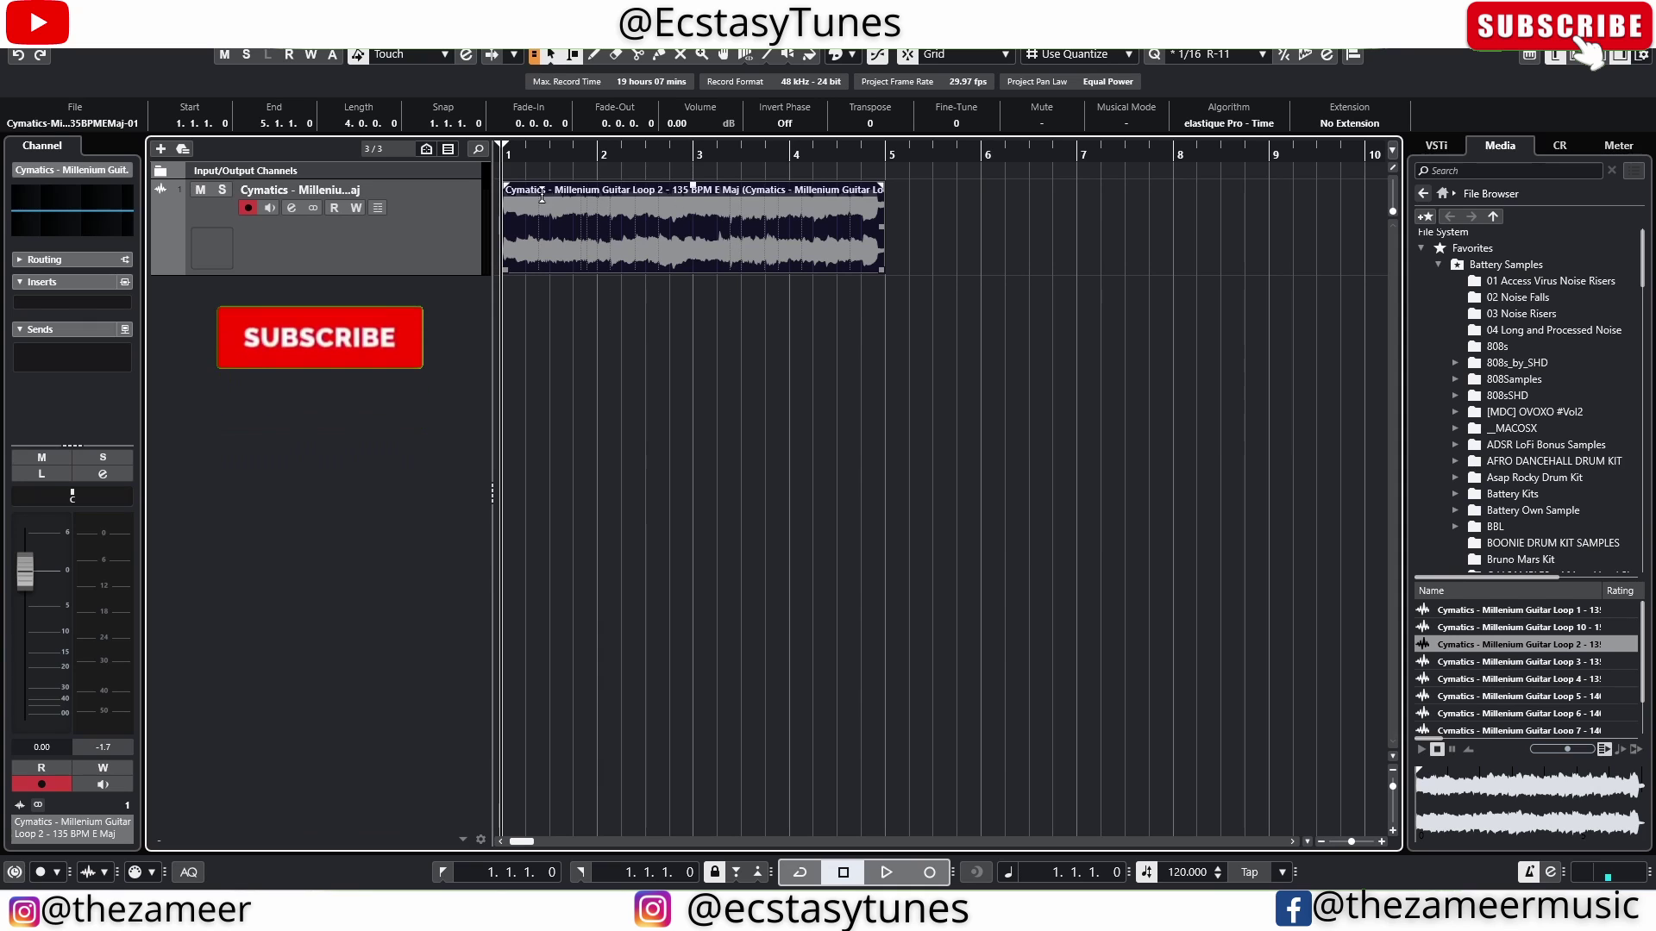
{"action": "left_click", "coordinate": [959, 328]}
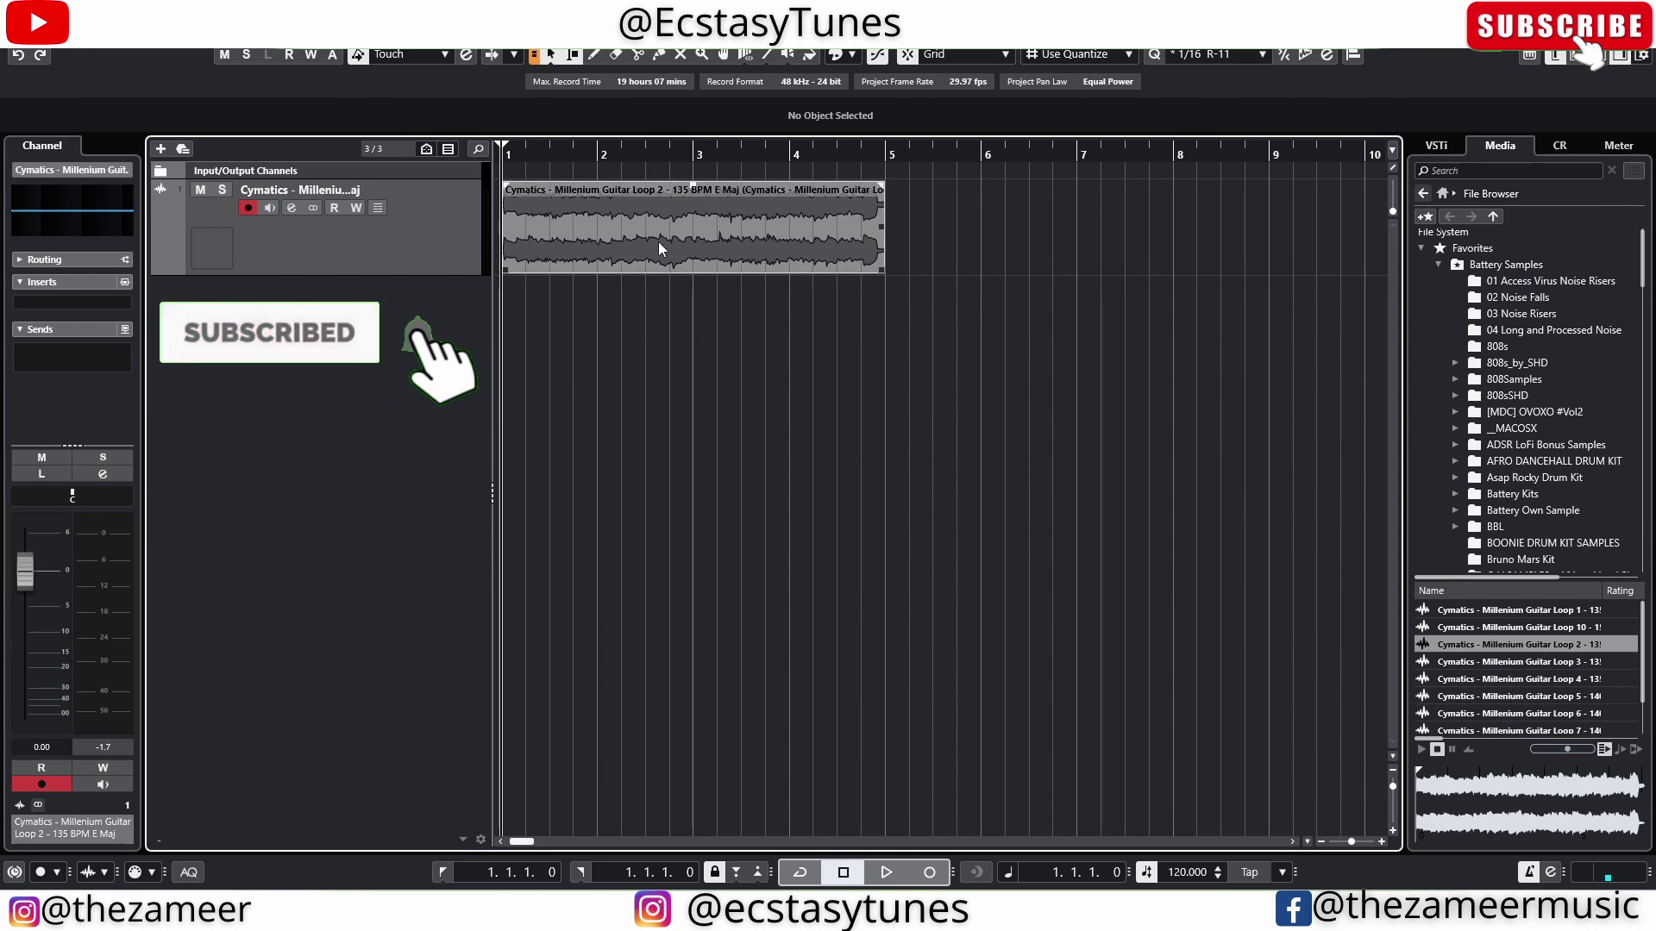
{"action": "left_click", "coordinate": [659, 244]}
Step: Try splitting the bounced guitar loop into short slices between bars 1 and 2, and undo the splits
{"action": "key", "text": "g"}
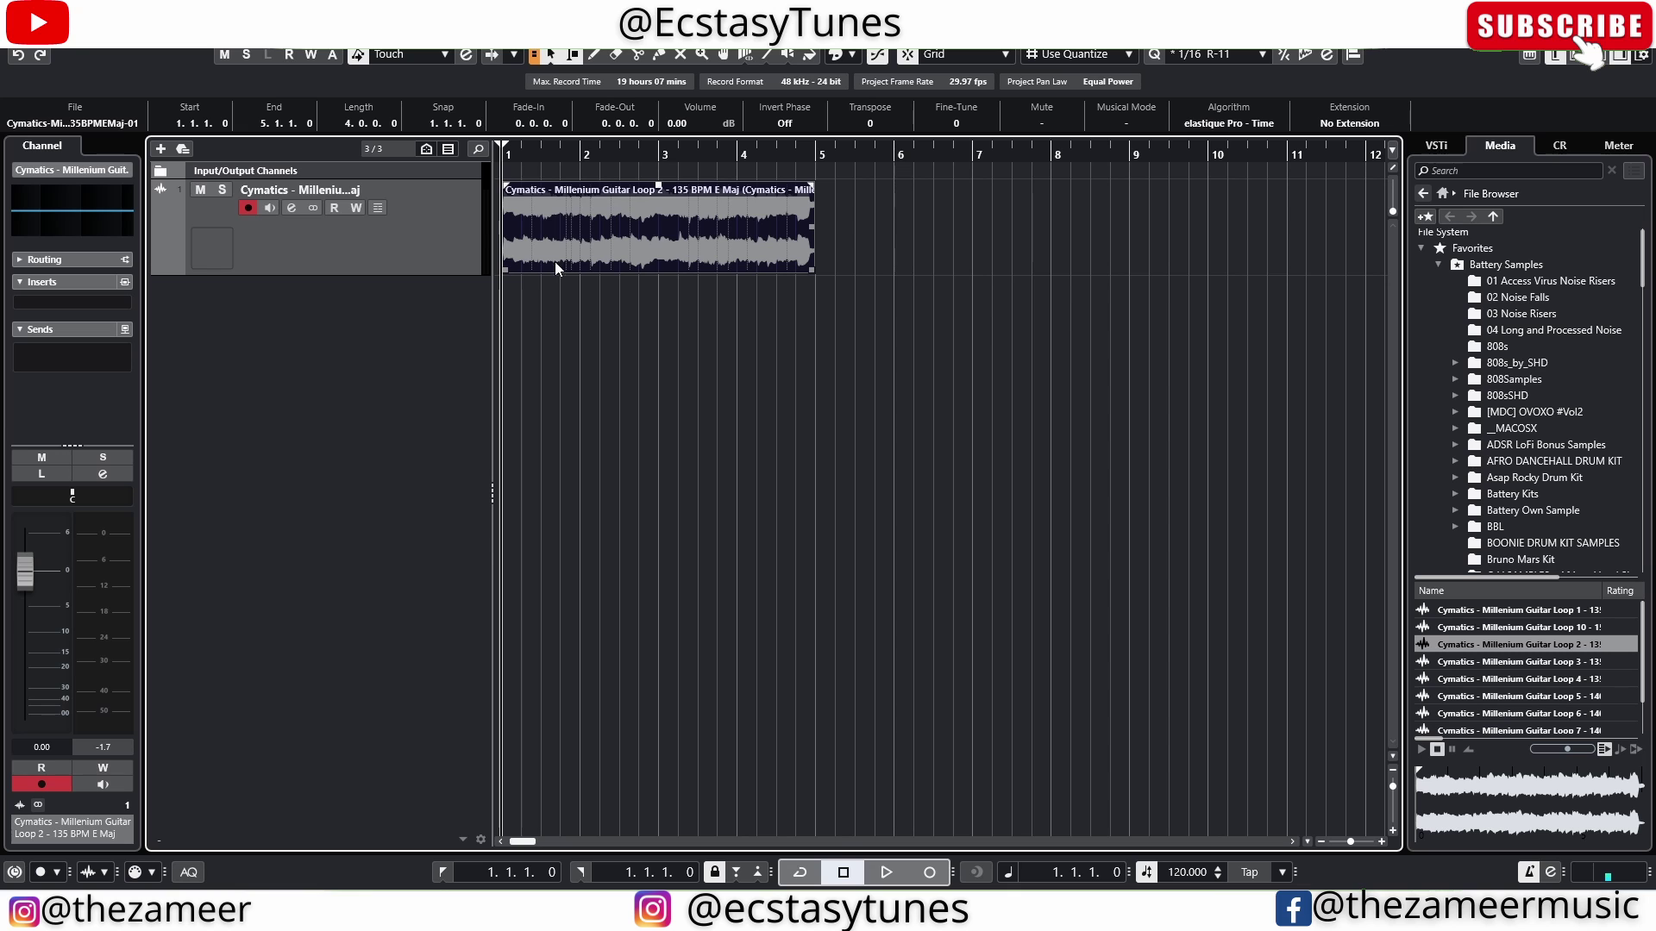
{"action": "scroll", "coordinate": [526, 291], "scroll_direction": "up", "scroll_amount": 4}
{"action": "left_click_drag", "start_coordinate": [595, 269], "coordinate": [751, 255]}
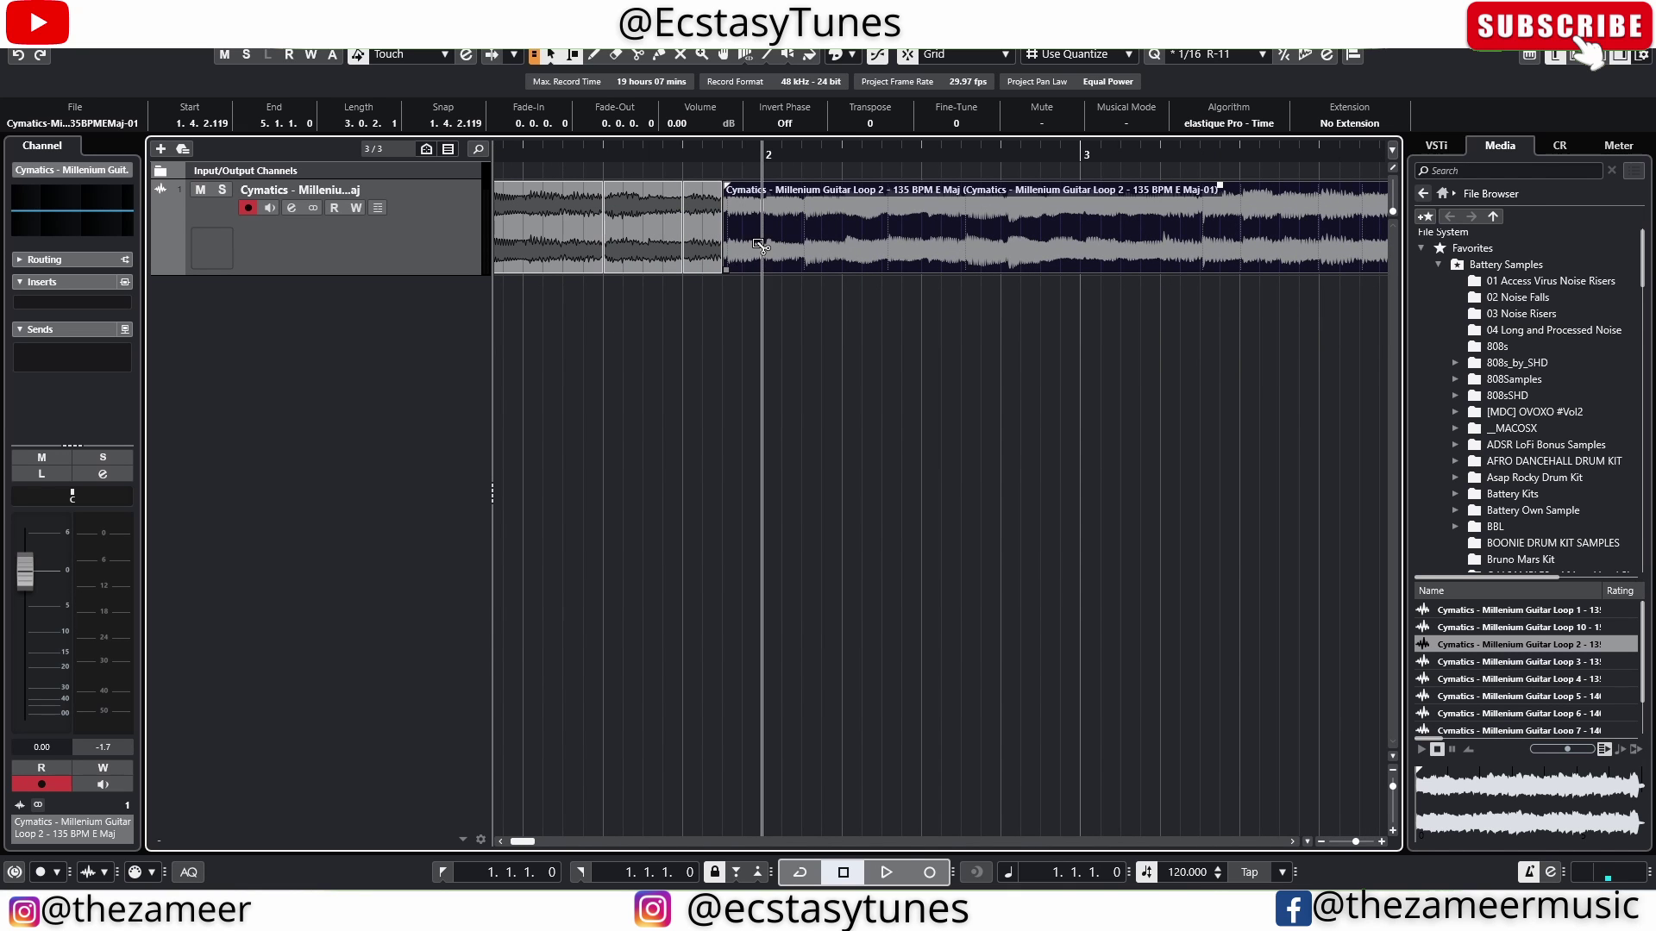
{"action": "left_click", "coordinate": [734, 250]}
{"action": "key", "text": "F7"}
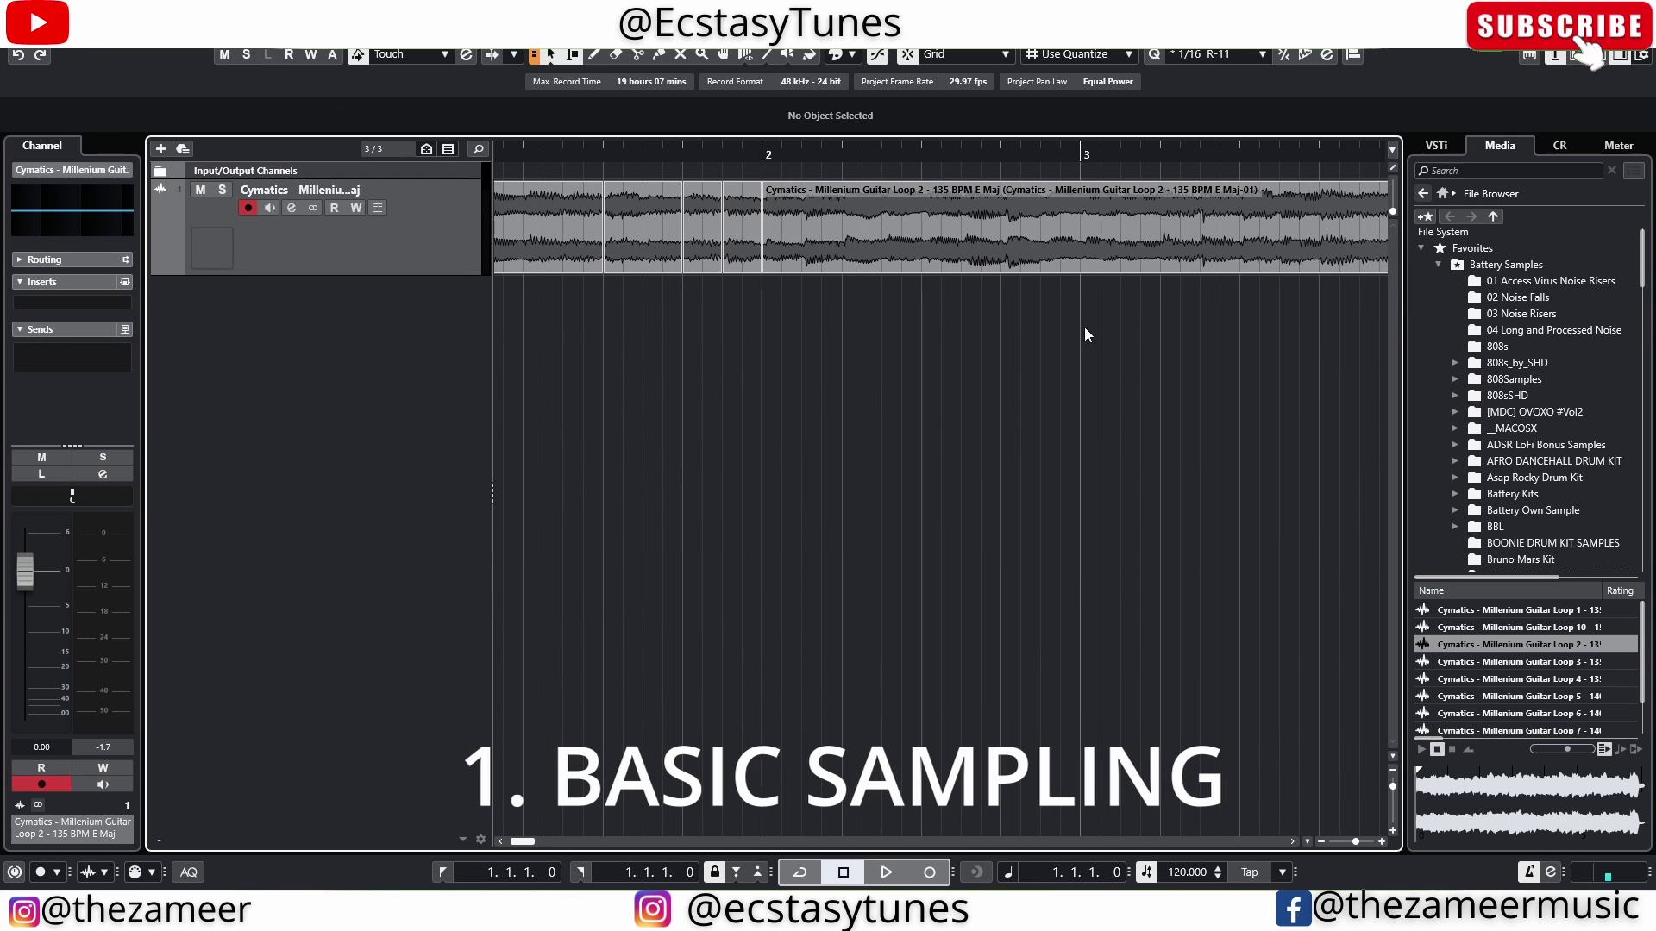
{"action": "key", "text": "g"}
{"action": "key", "text": "ctrl+a"}
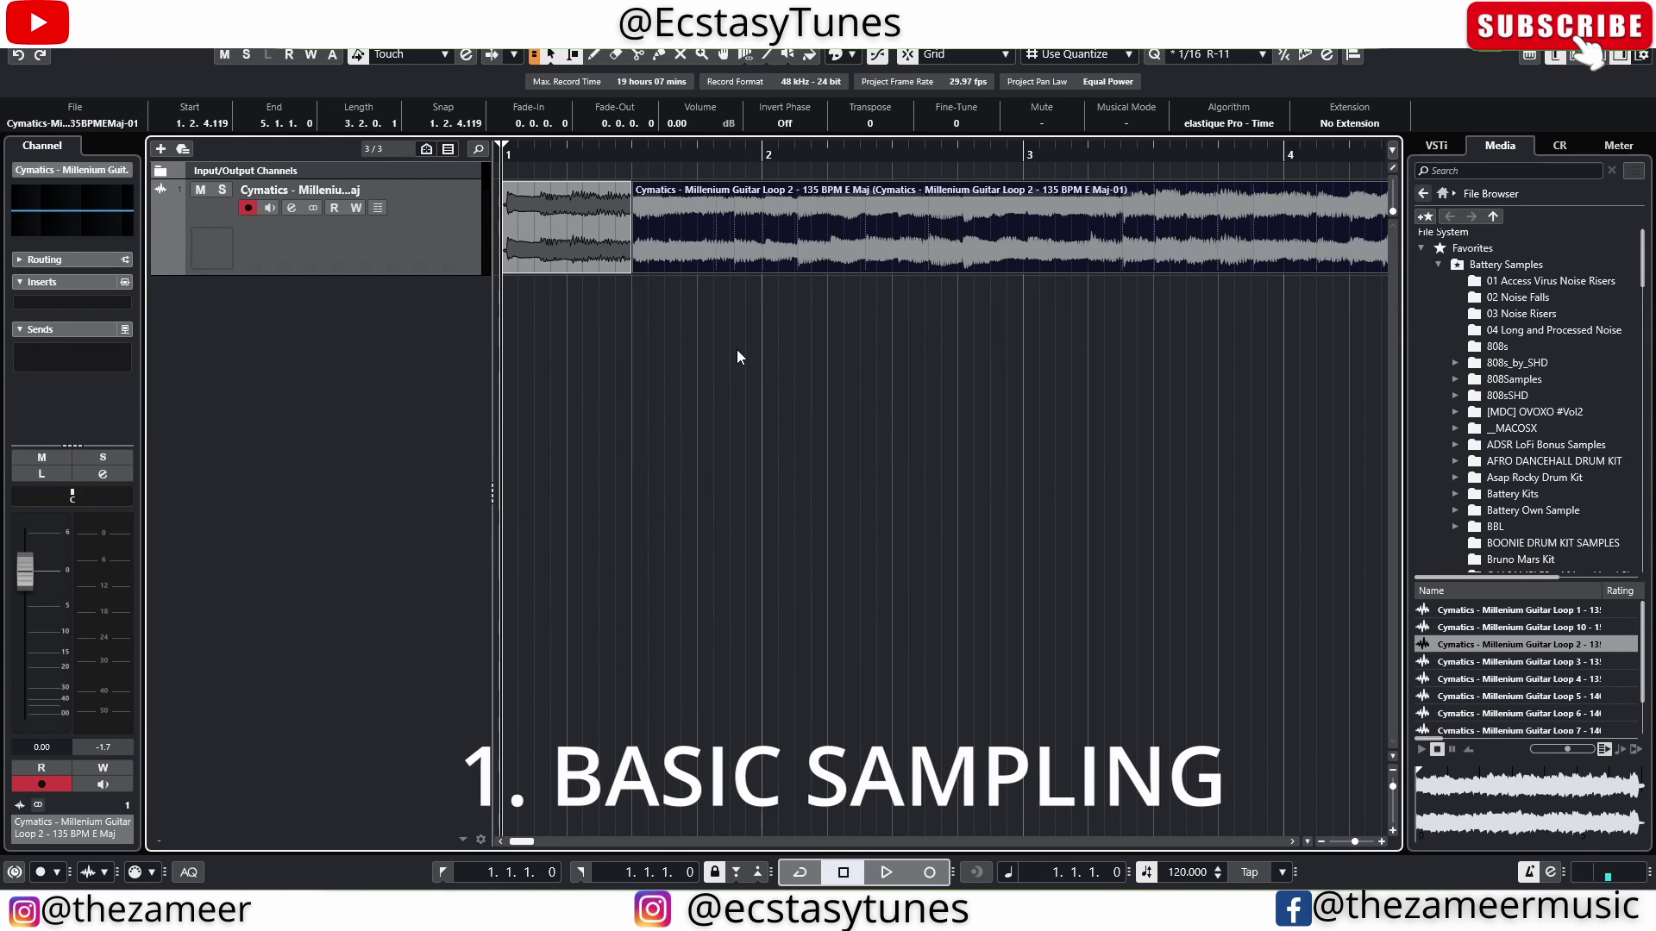
{"action": "key", "text": "g"}
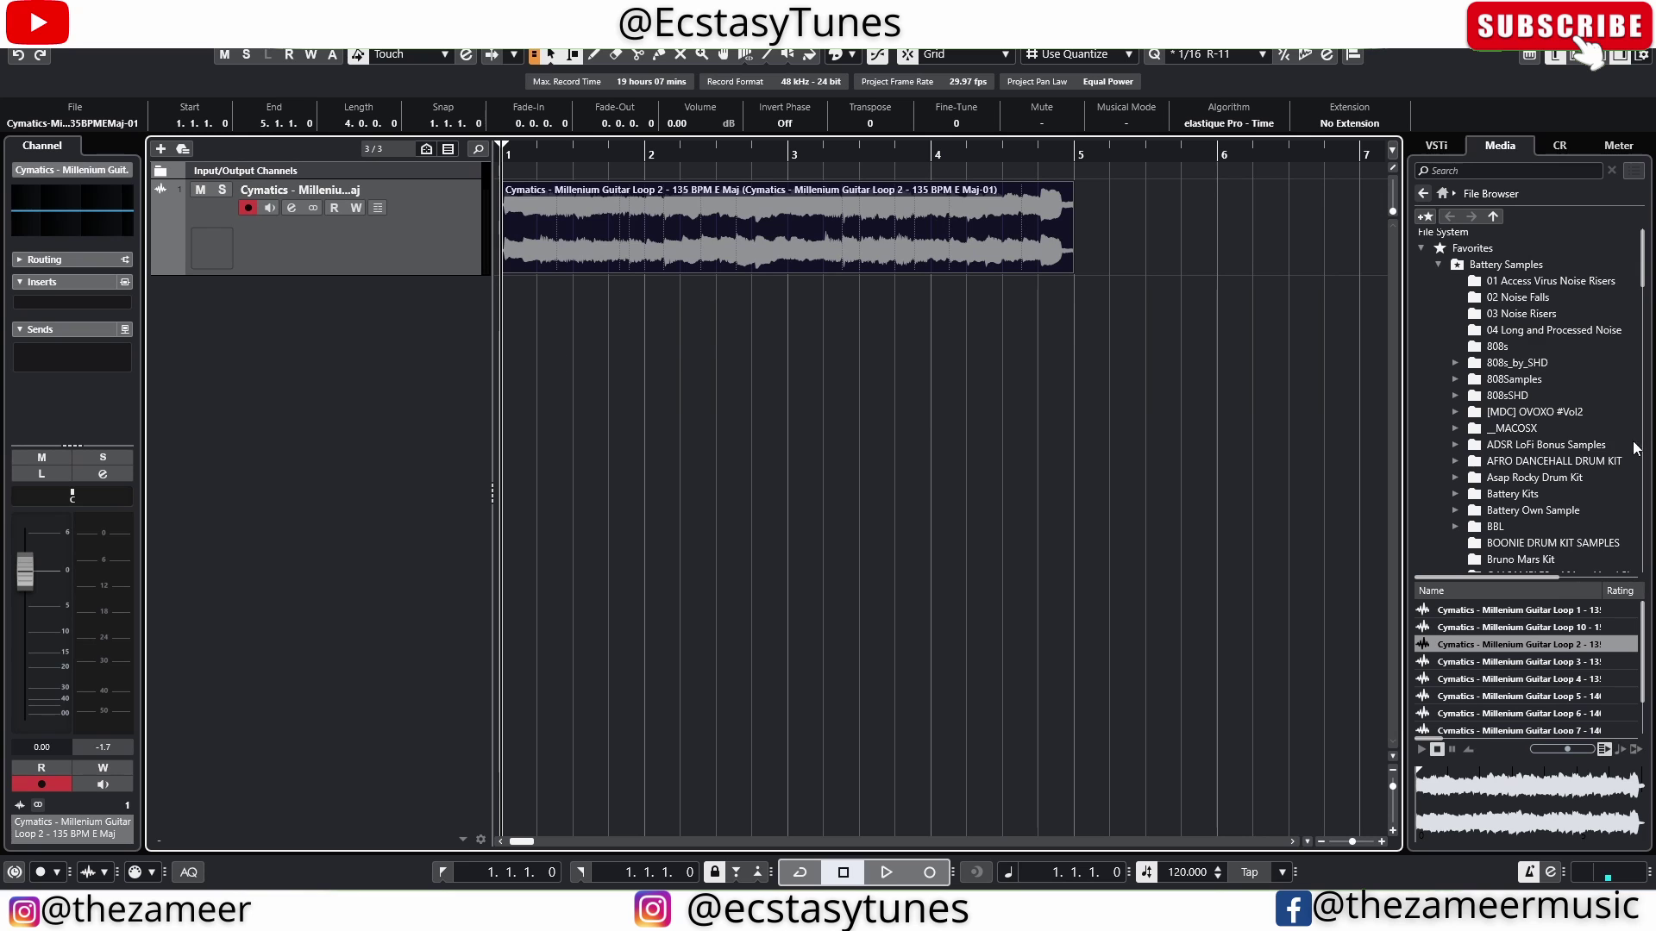
Step: Find Groove Agent SE among the Steinberg VST instruments and add it as an instrument track below the guitar loop
{"action": "left_click", "coordinate": [1444, 195]}
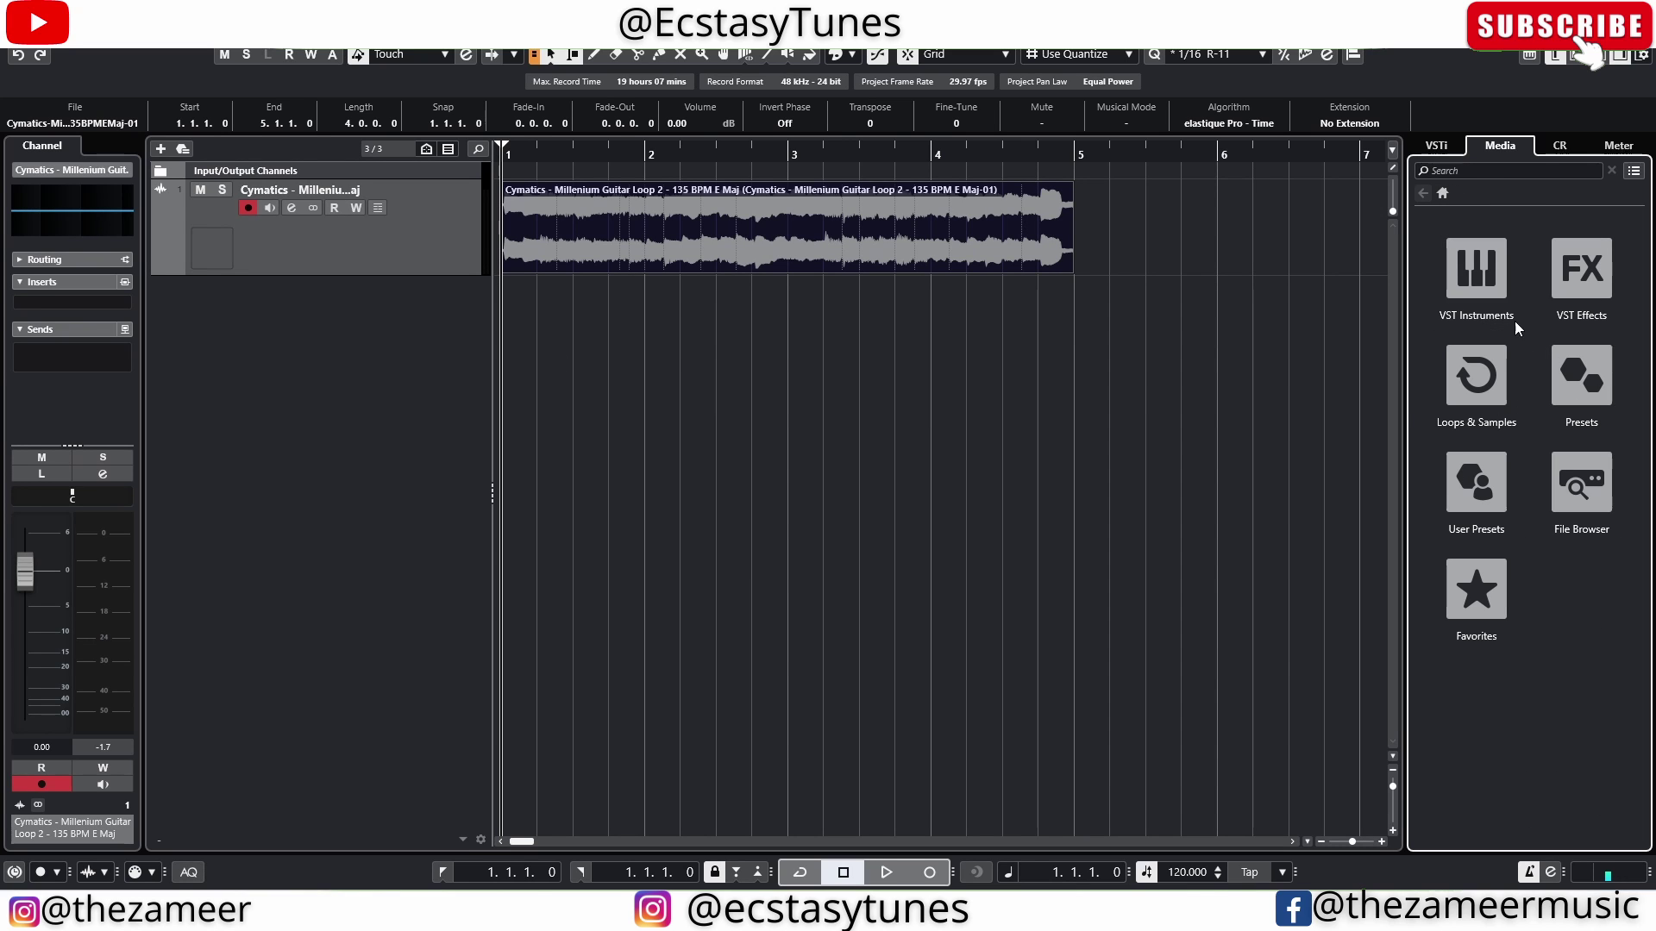
{"action": "left_click", "coordinate": [1478, 274]}
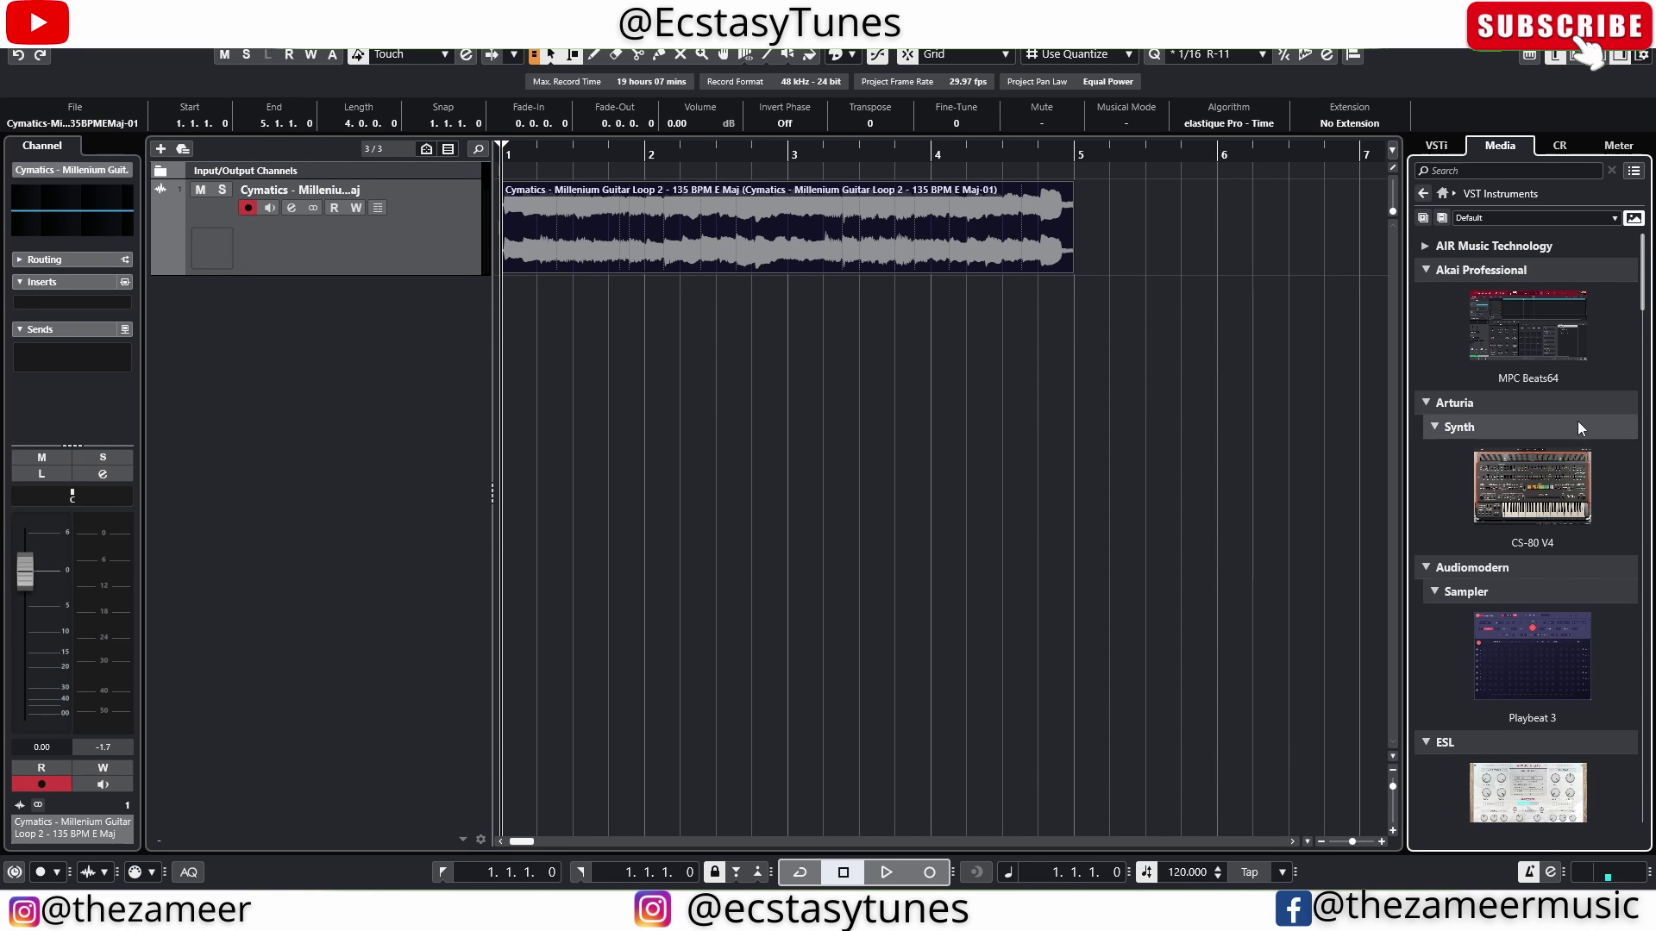
{"action": "left_click", "coordinate": [1427, 269]}
{"action": "left_click", "coordinate": [1425, 295]}
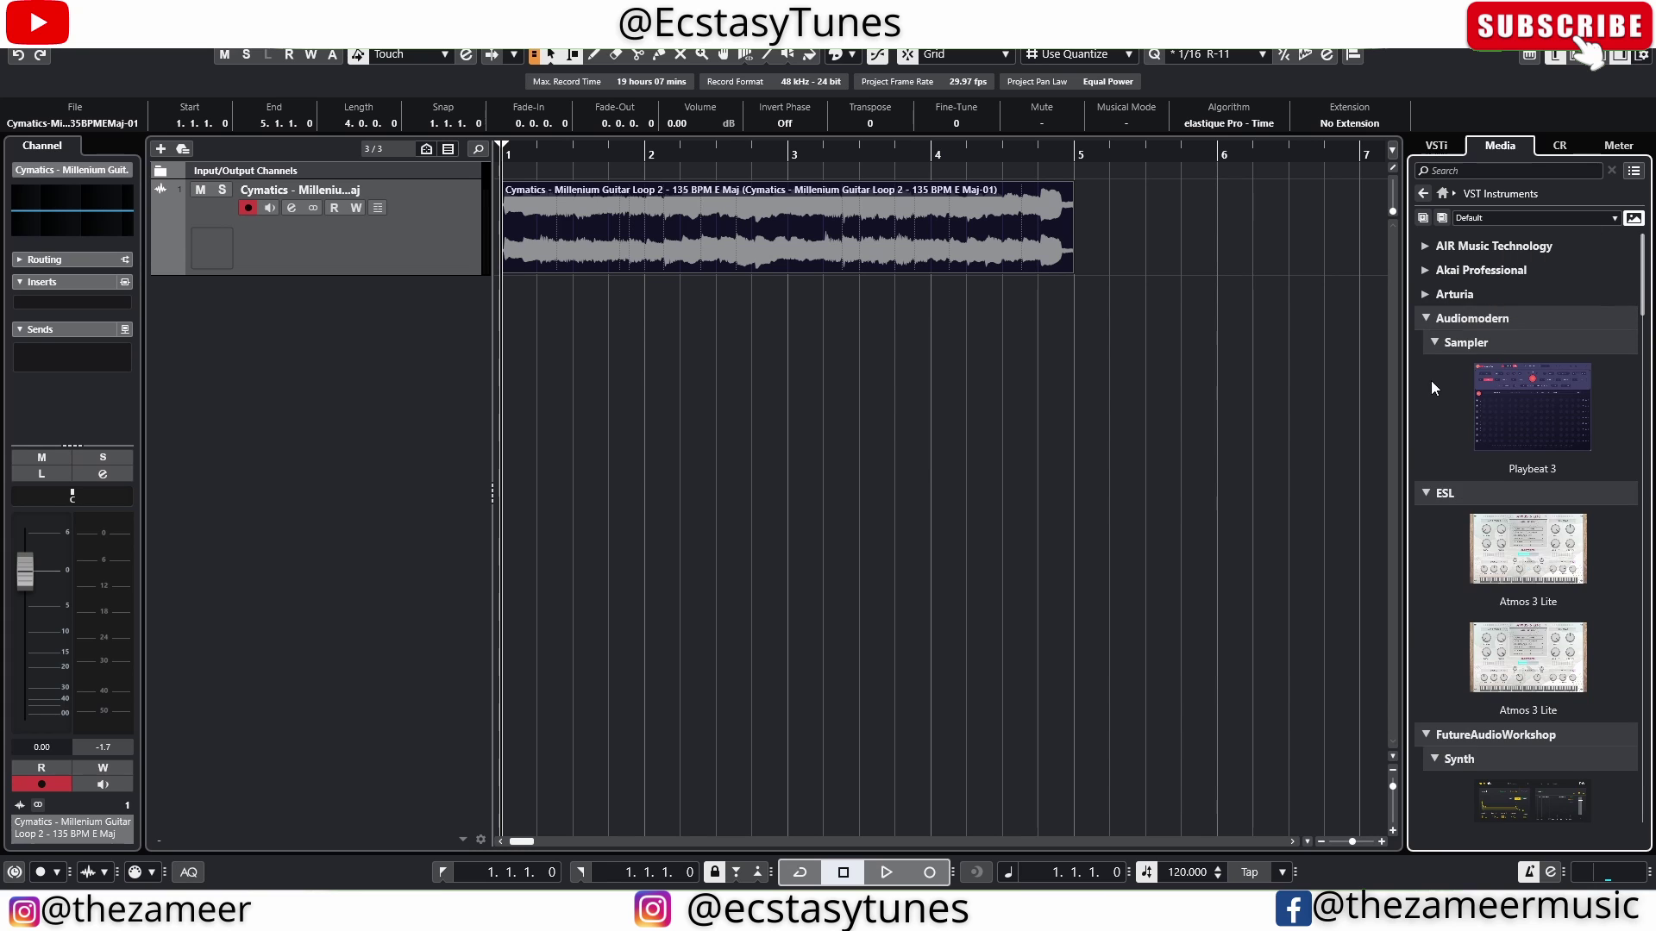
{"action": "left_click", "coordinate": [1425, 319]}
{"action": "left_click", "coordinate": [1424, 343]}
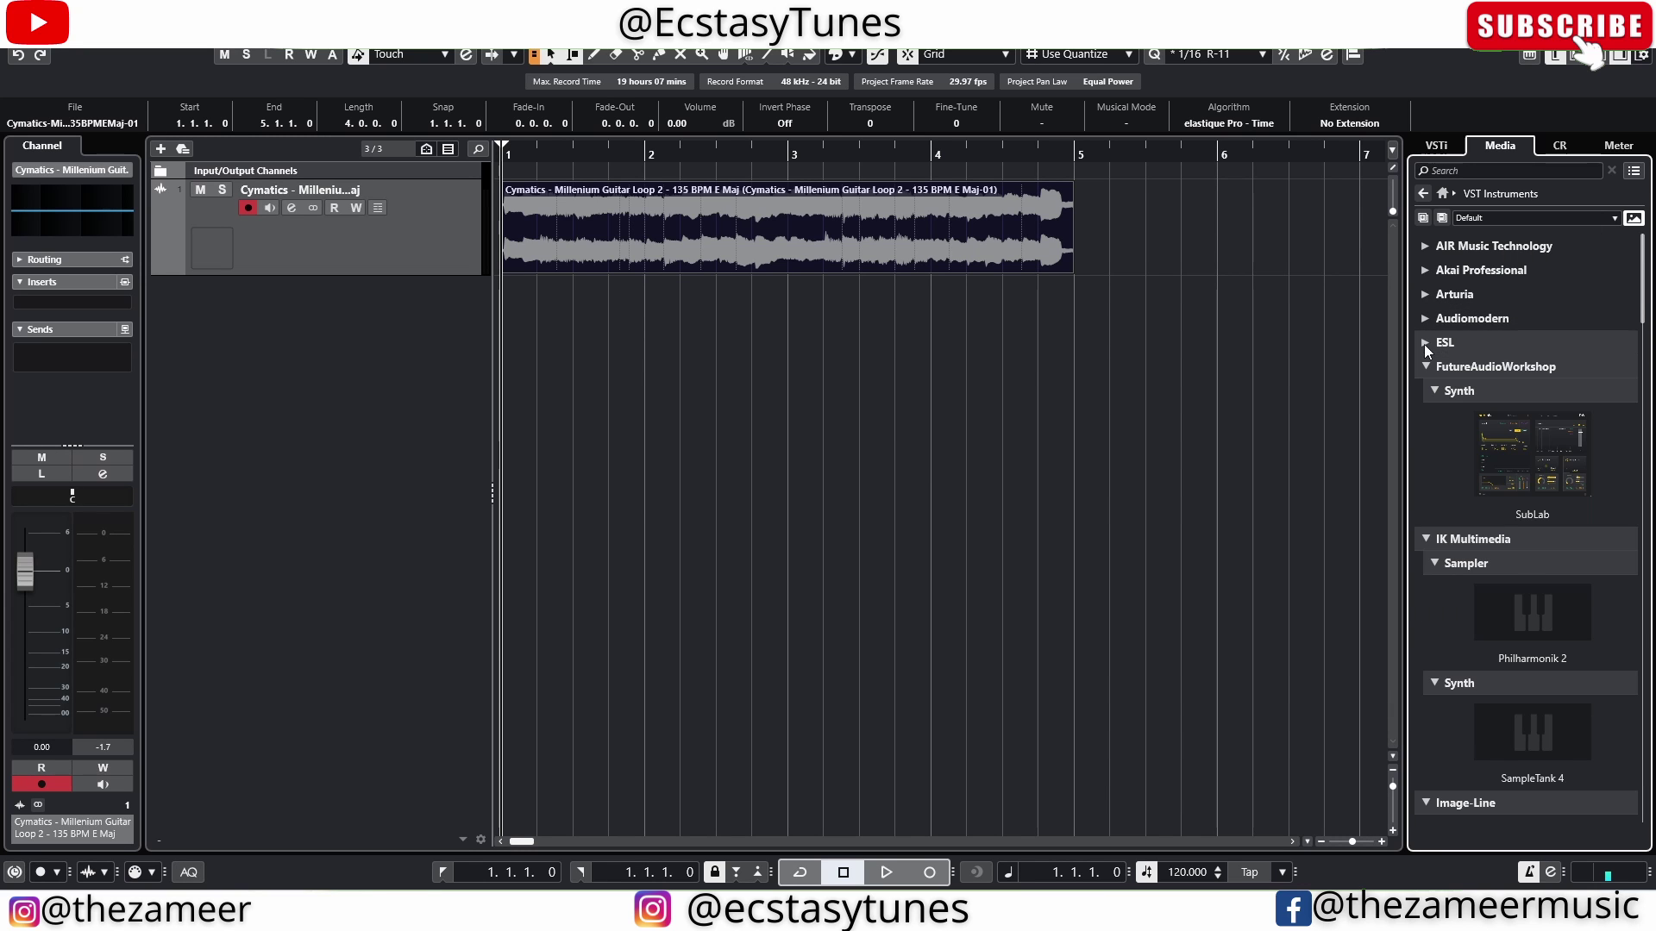
{"action": "scroll", "coordinate": [1457, 621], "scroll_direction": "down", "scroll_amount": 5}
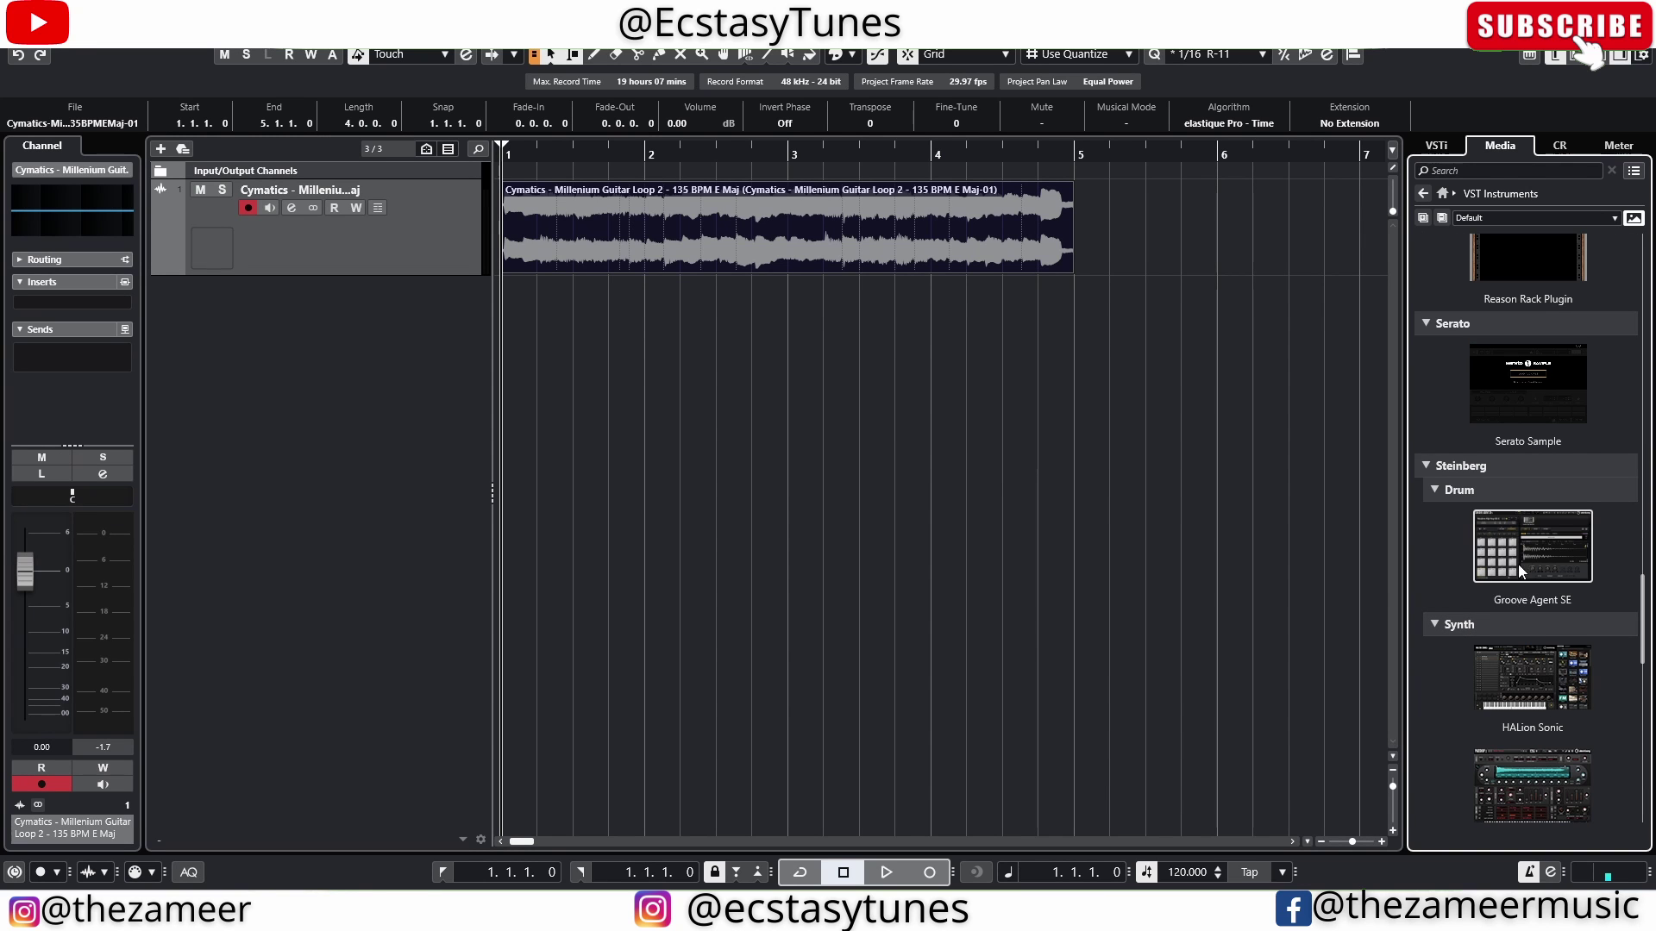
{"action": "left_click_drag", "start_coordinate": [1518, 564], "coordinate": [274, 321]}
Step: Move the Groove Agent SE window aside so the guitar loop event stays accessible
{"action": "left_click_drag", "start_coordinate": [700, 309], "coordinate": [884, 306]}
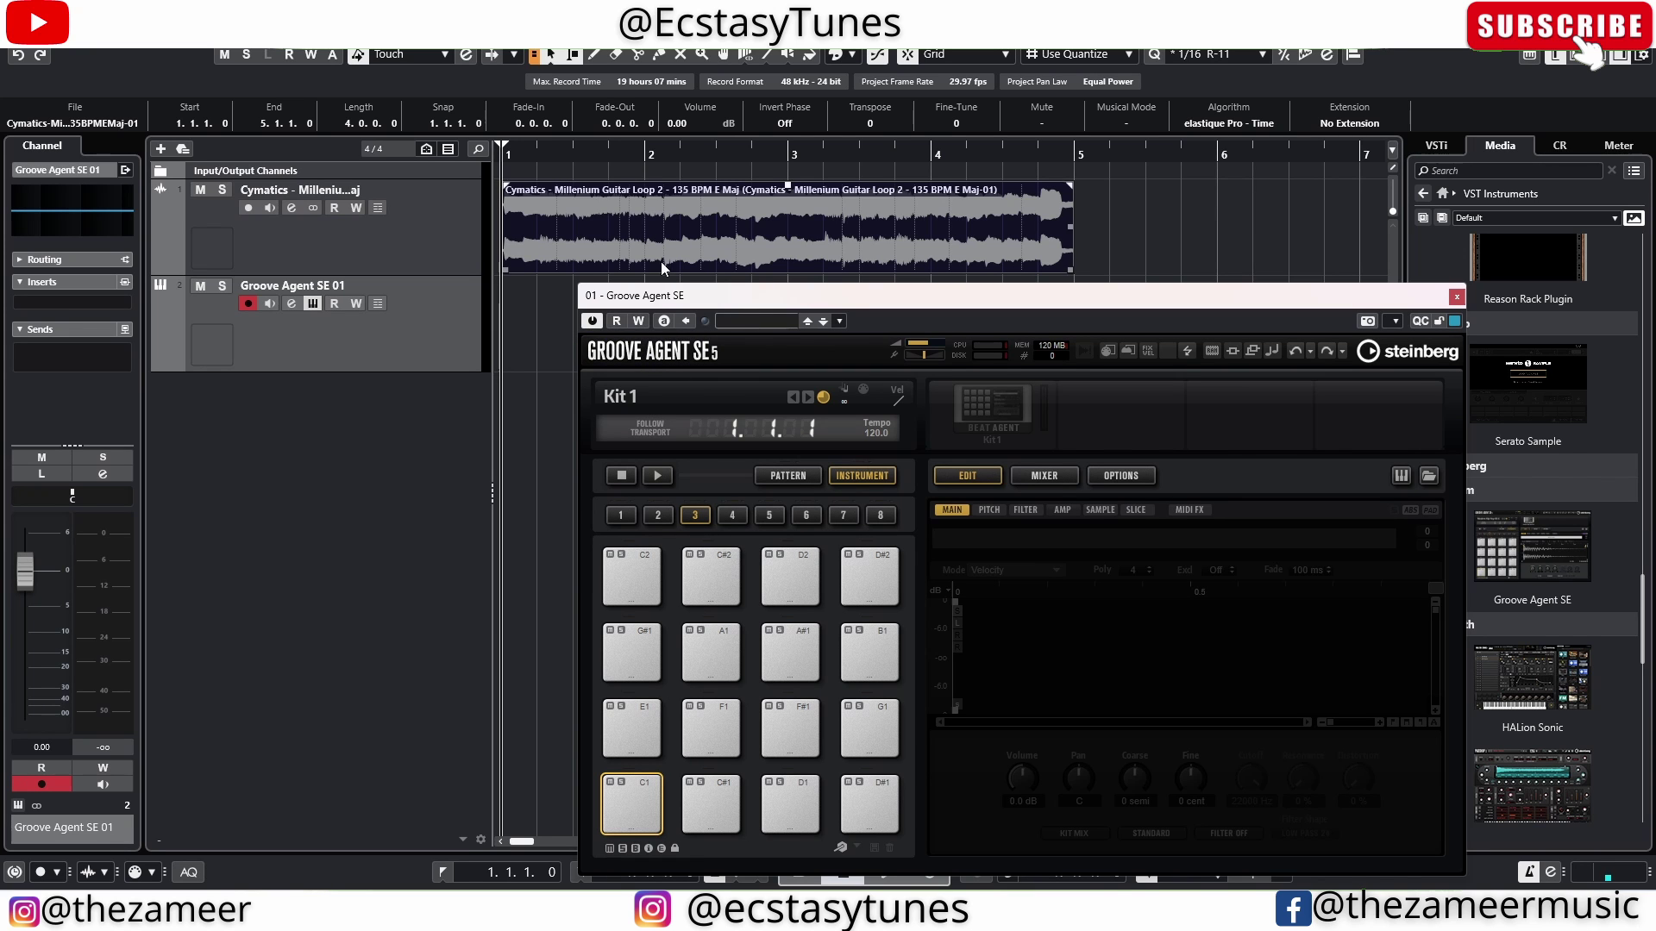
{"action": "left_click_drag", "start_coordinate": [660, 295], "coordinate": [784, 302]}
{"action": "scroll", "coordinate": [509, 296], "scroll_direction": "up", "scroll_amount": 1}
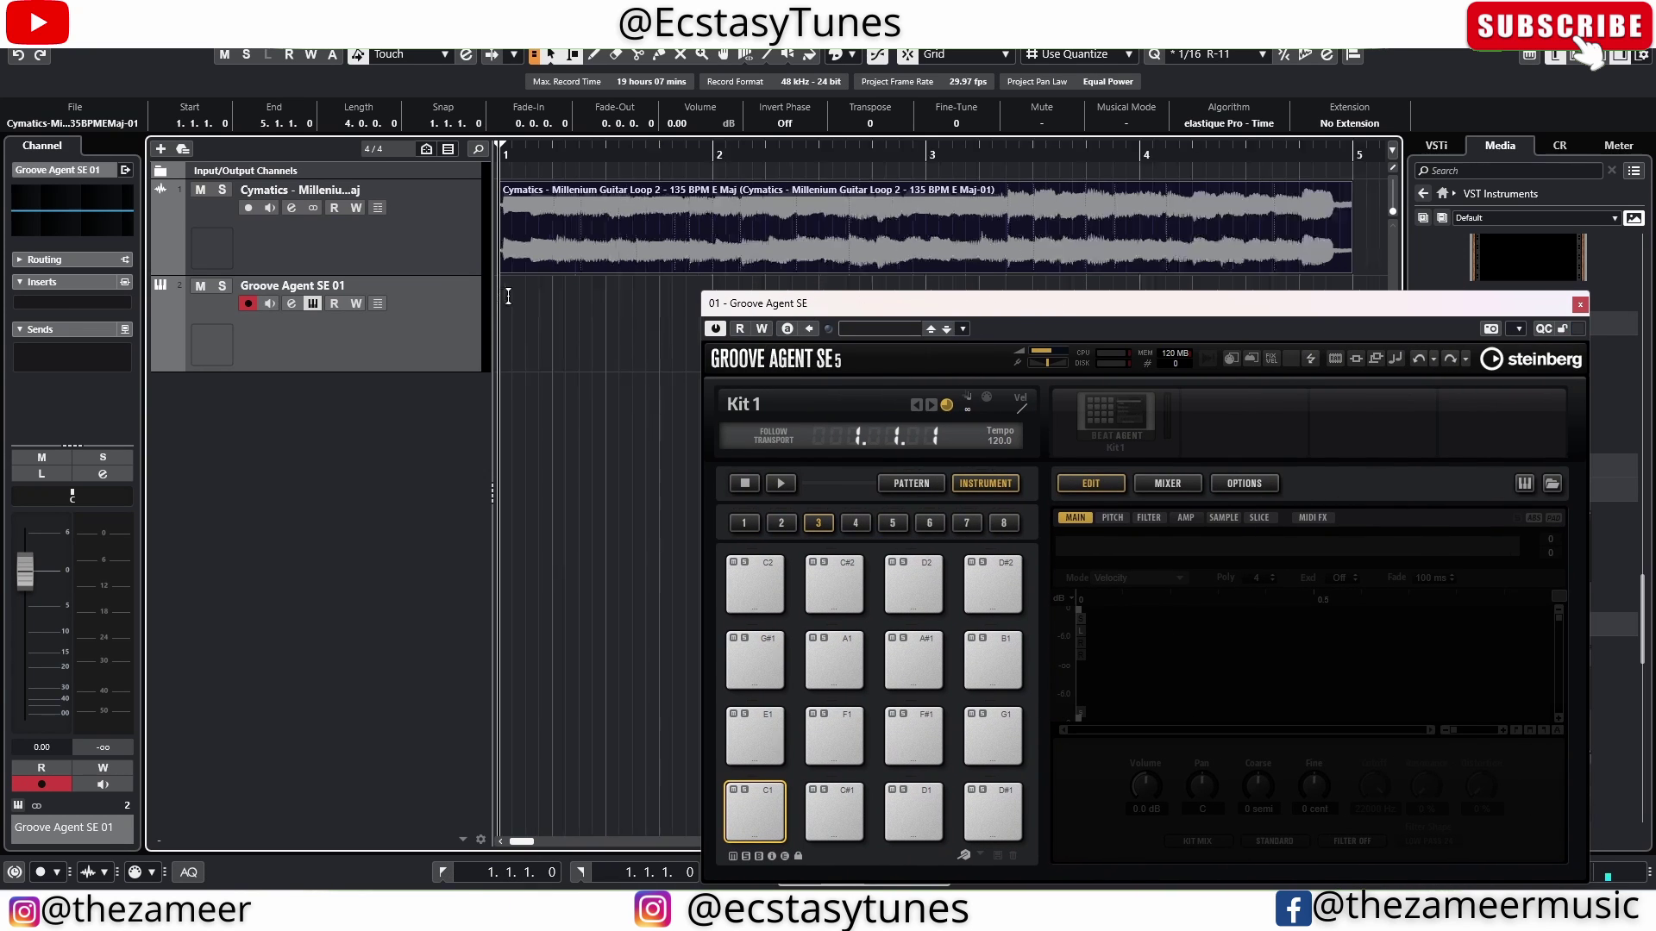
Step: Split out the one-beat section of the guitar loop between beats 1.3 and 1.4 using a range selection
{"action": "scroll", "coordinate": [596, 286], "scroll_direction": "up", "scroll_amount": 2}
{"action": "left_click_drag", "start_coordinate": [538, 213], "coordinate": [602, 209]}
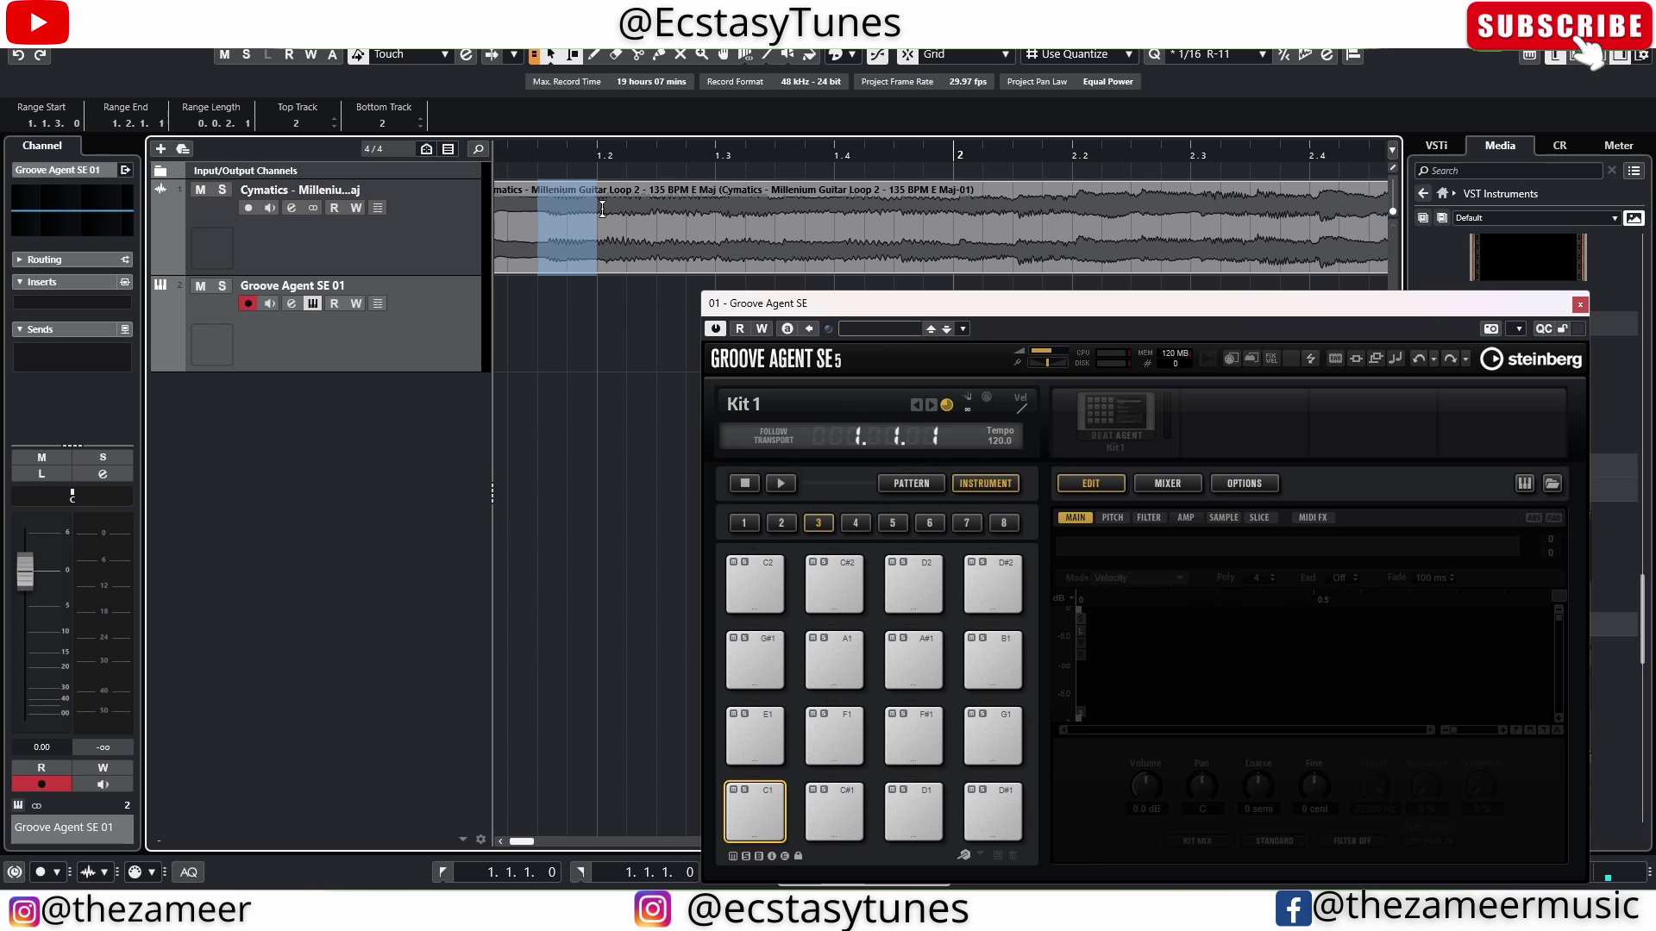
{"action": "left_click_drag", "start_coordinate": [711, 203], "coordinate": [858, 207]}
{"action": "left_click", "coordinate": [657, 345]}
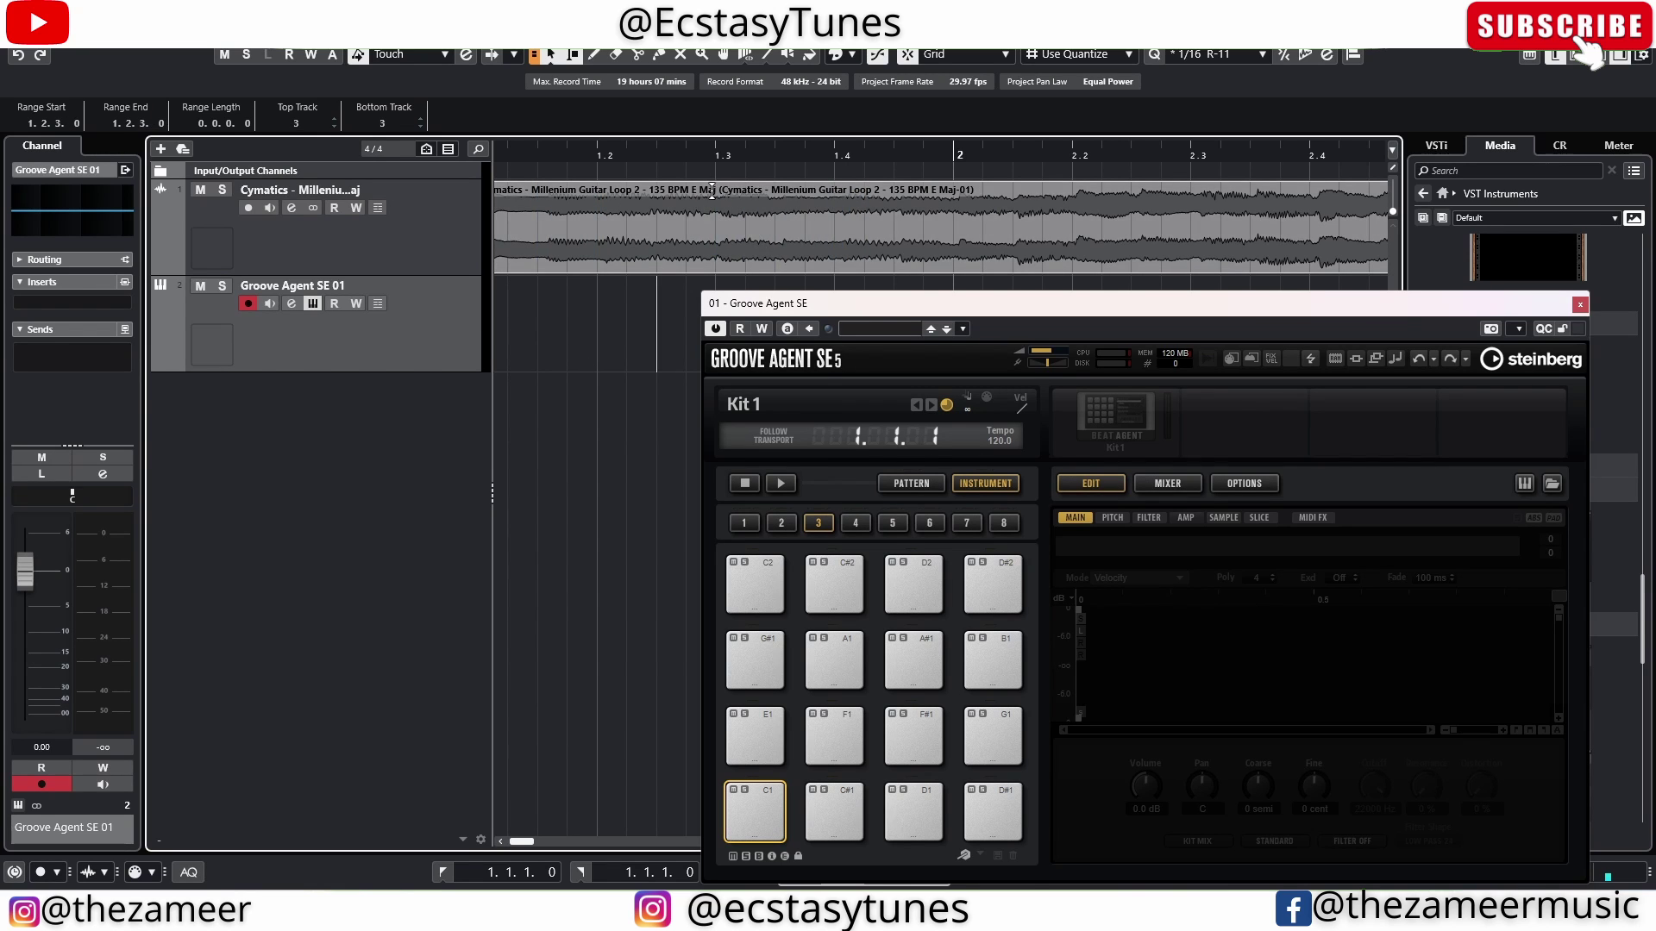
{"action": "left_click_drag", "start_coordinate": [712, 191], "coordinate": [827, 209]}
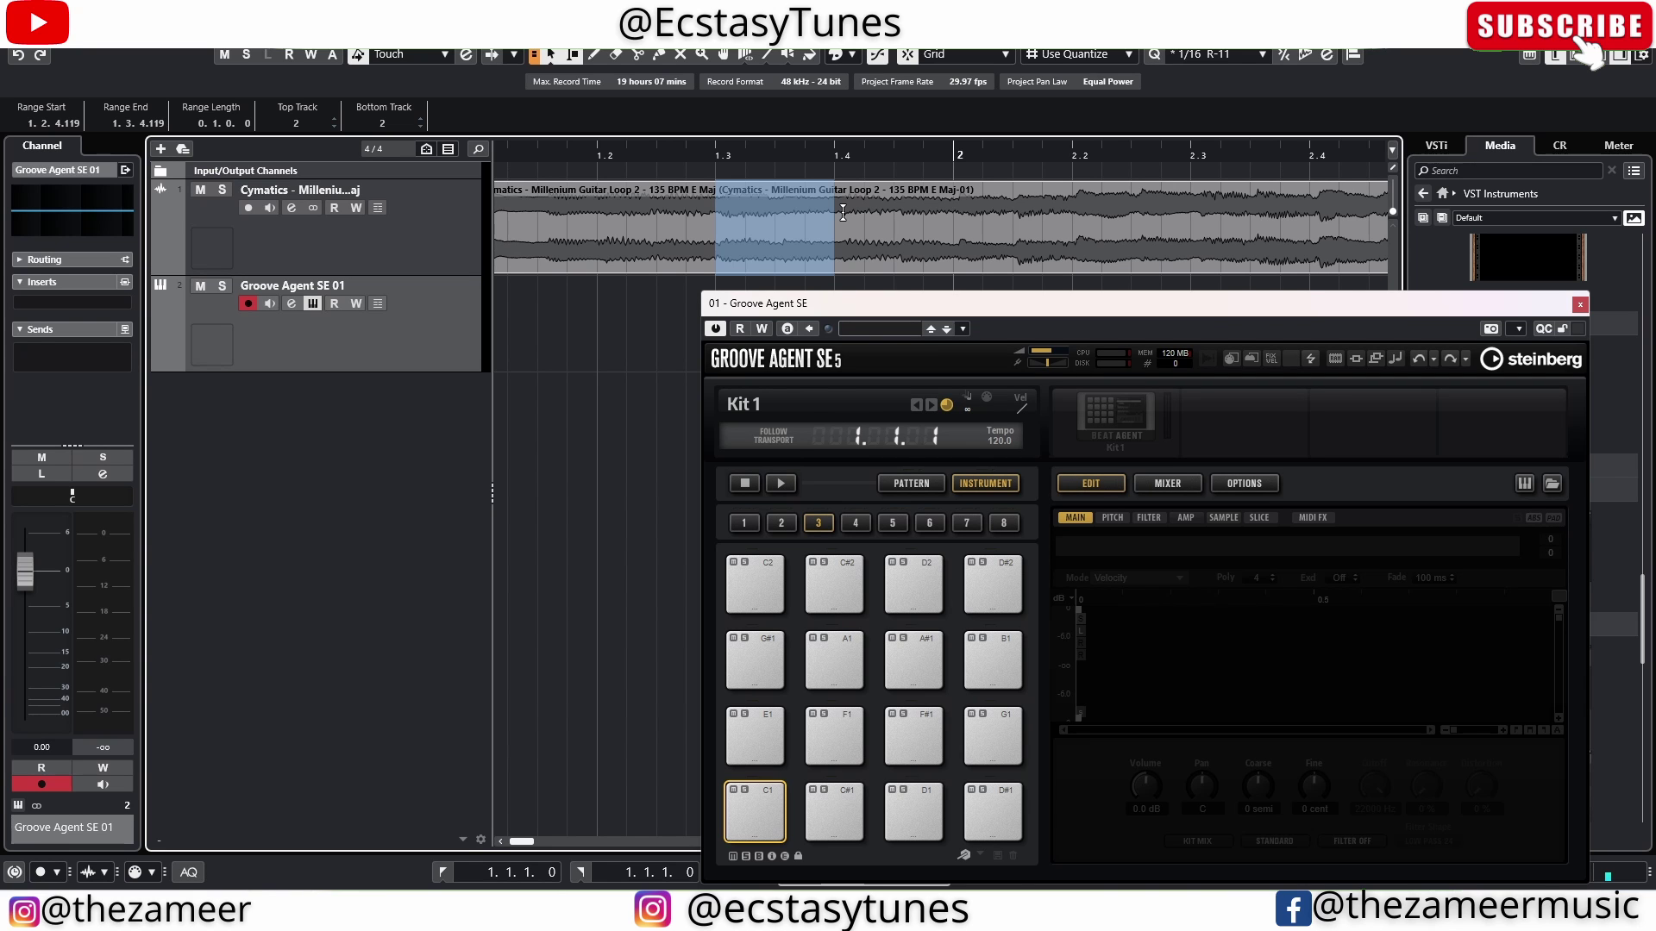
{"action": "key", "text": "shift+x"}
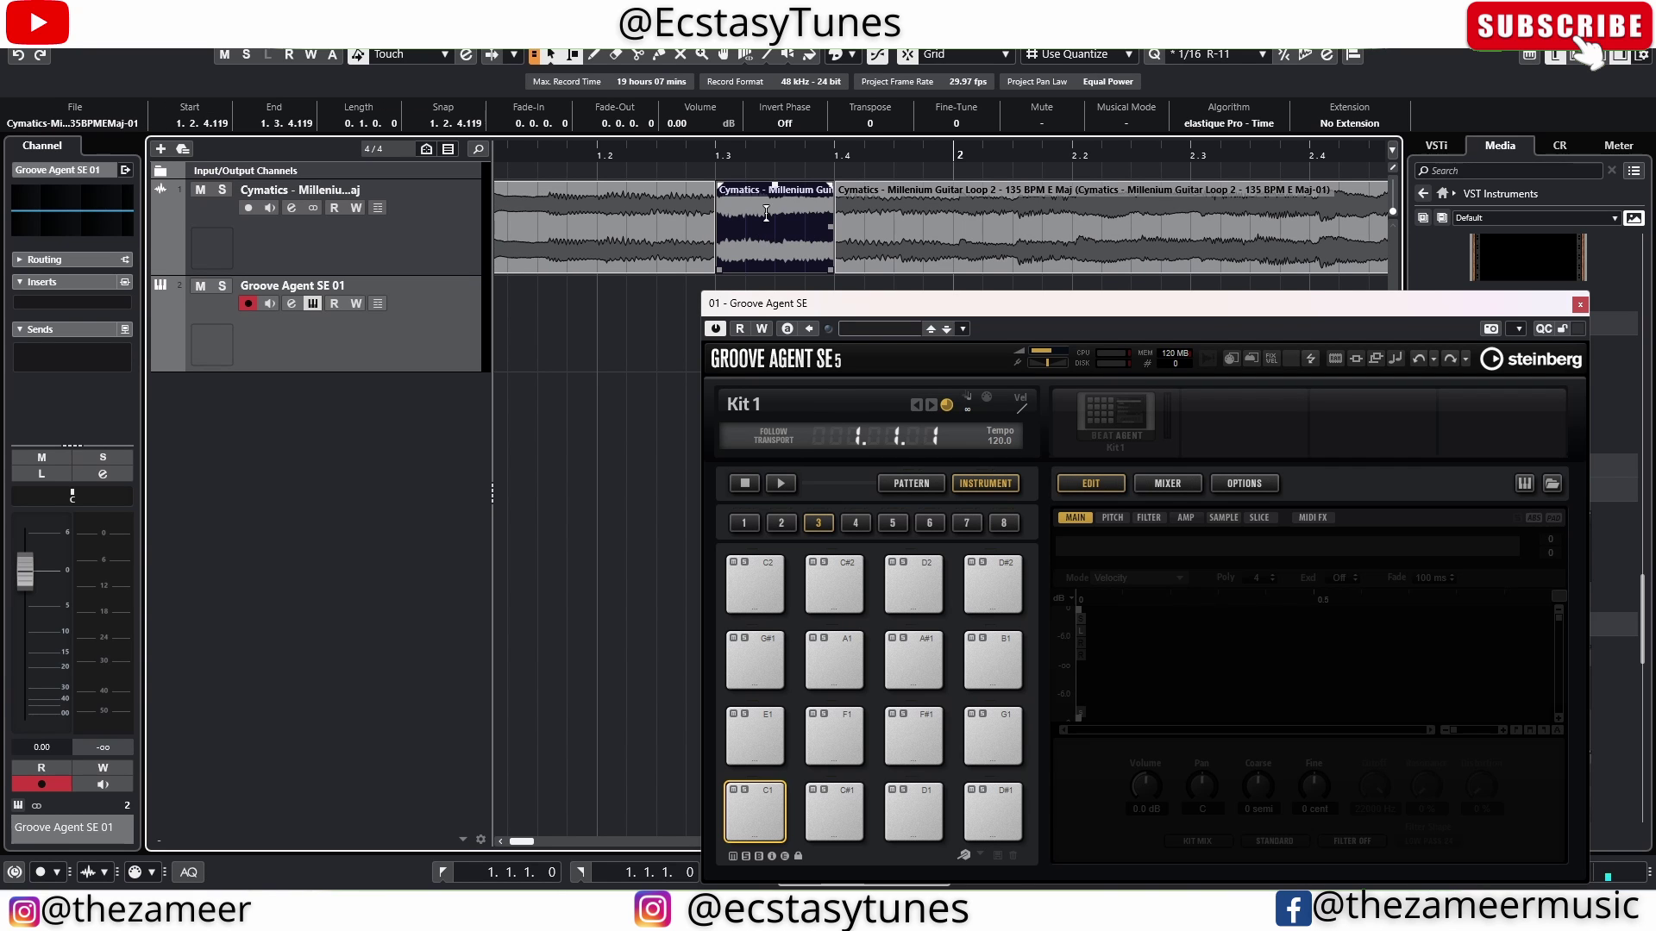
Step: Split the guitar loop at 1.4.4 and again at bar 2, and undo the bar 2 split
{"action": "scroll", "coordinate": [907, 245], "scroll_direction": "up", "scroll_amount": 3}
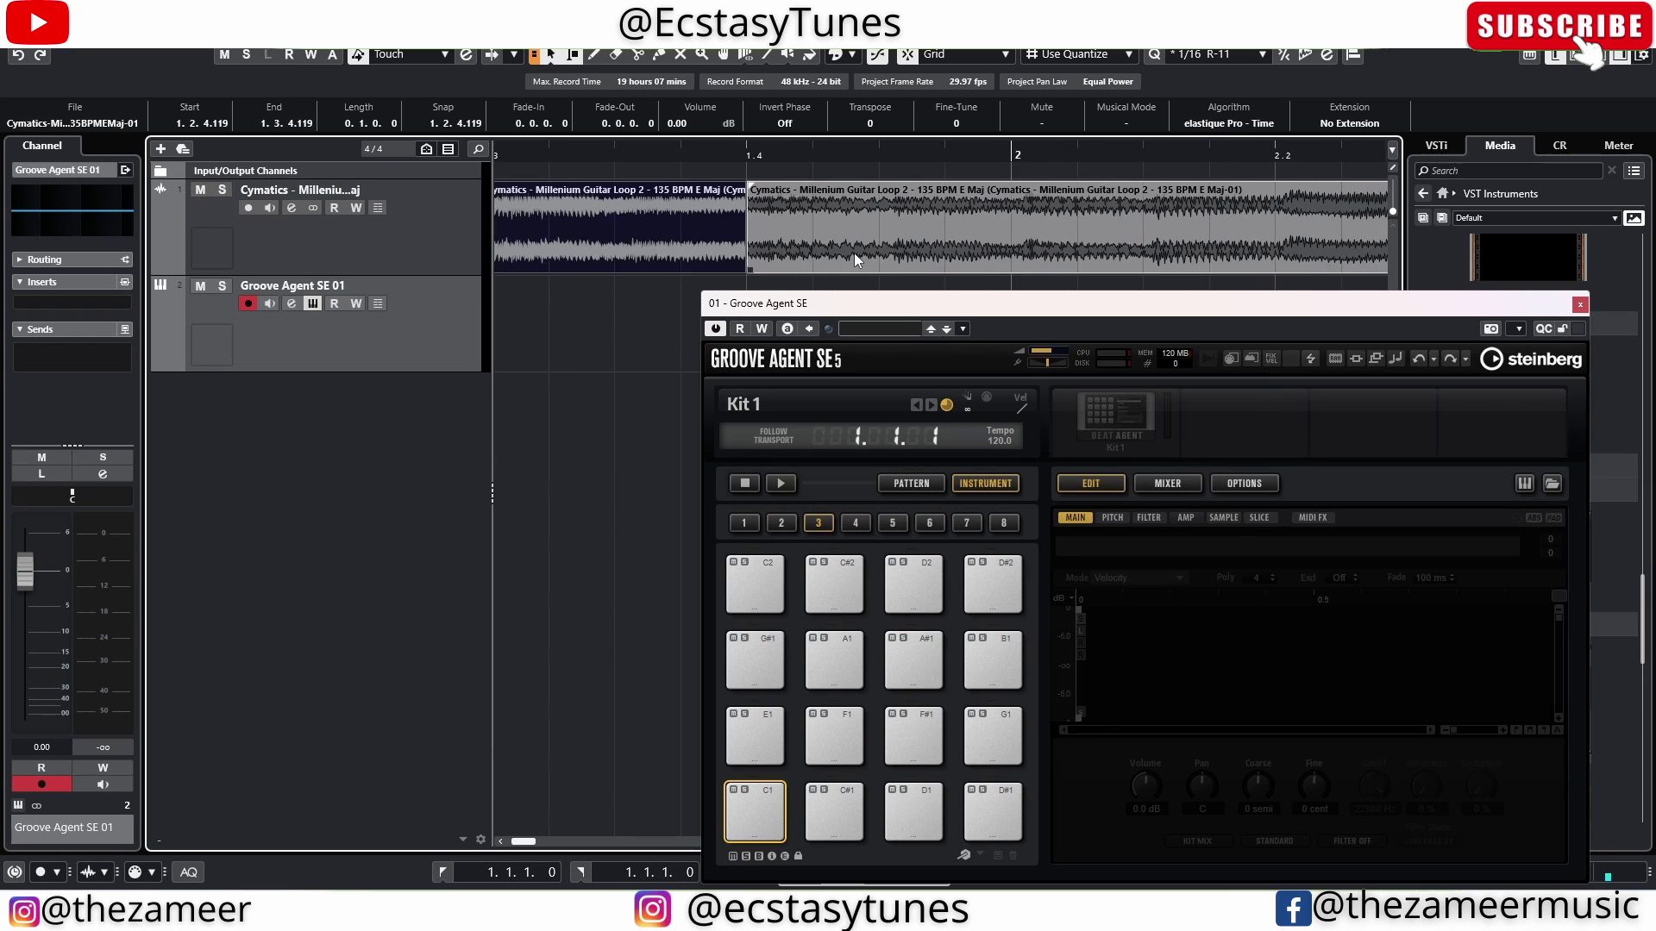
{"action": "key", "text": "3"}
{"action": "key", "text": "1"}
{"action": "left_click", "coordinate": [949, 226]}
{"action": "left_click", "coordinate": [1011, 226]}
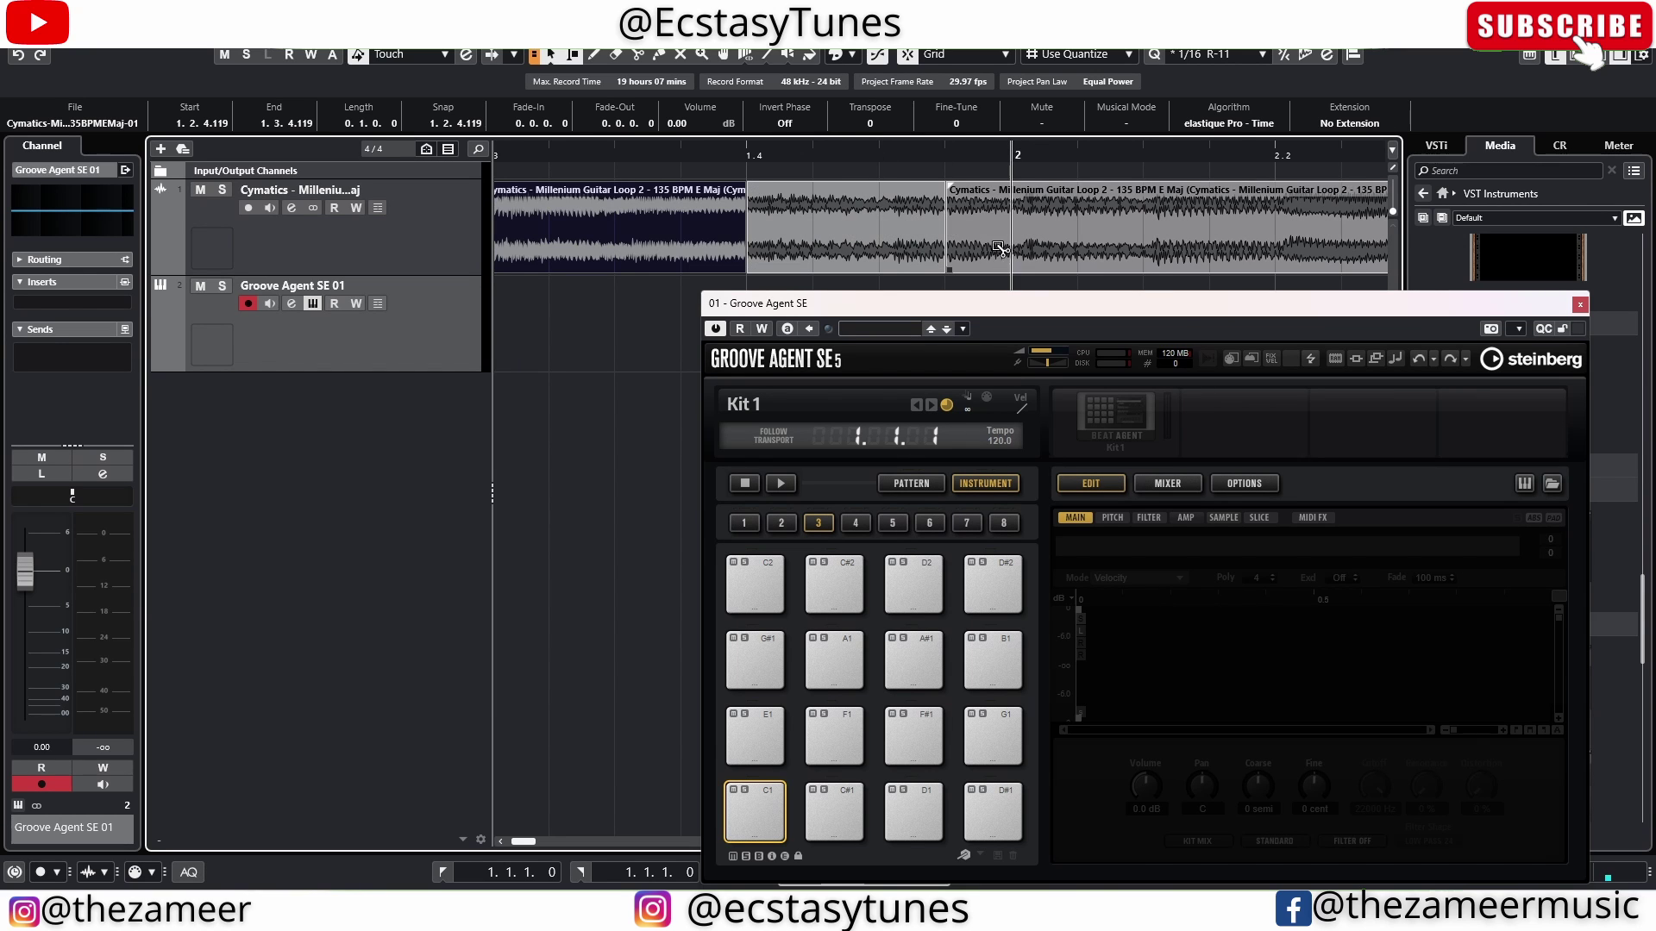
{"action": "left_click", "coordinate": [975, 222]}
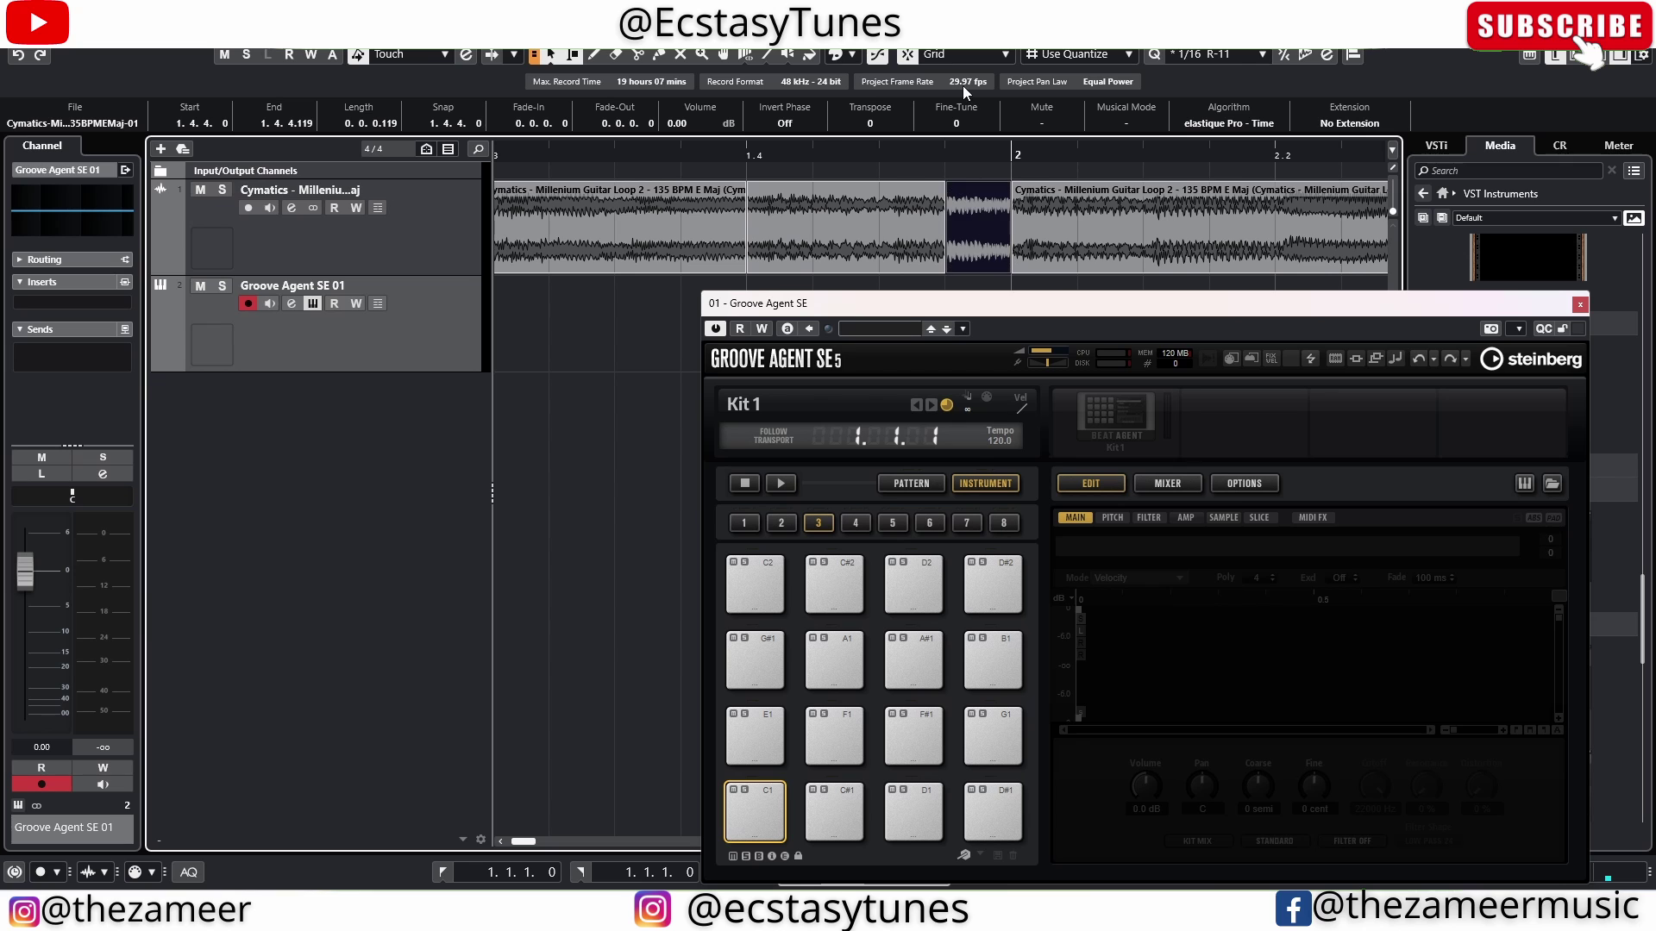
{"action": "key", "text": "Delete"}
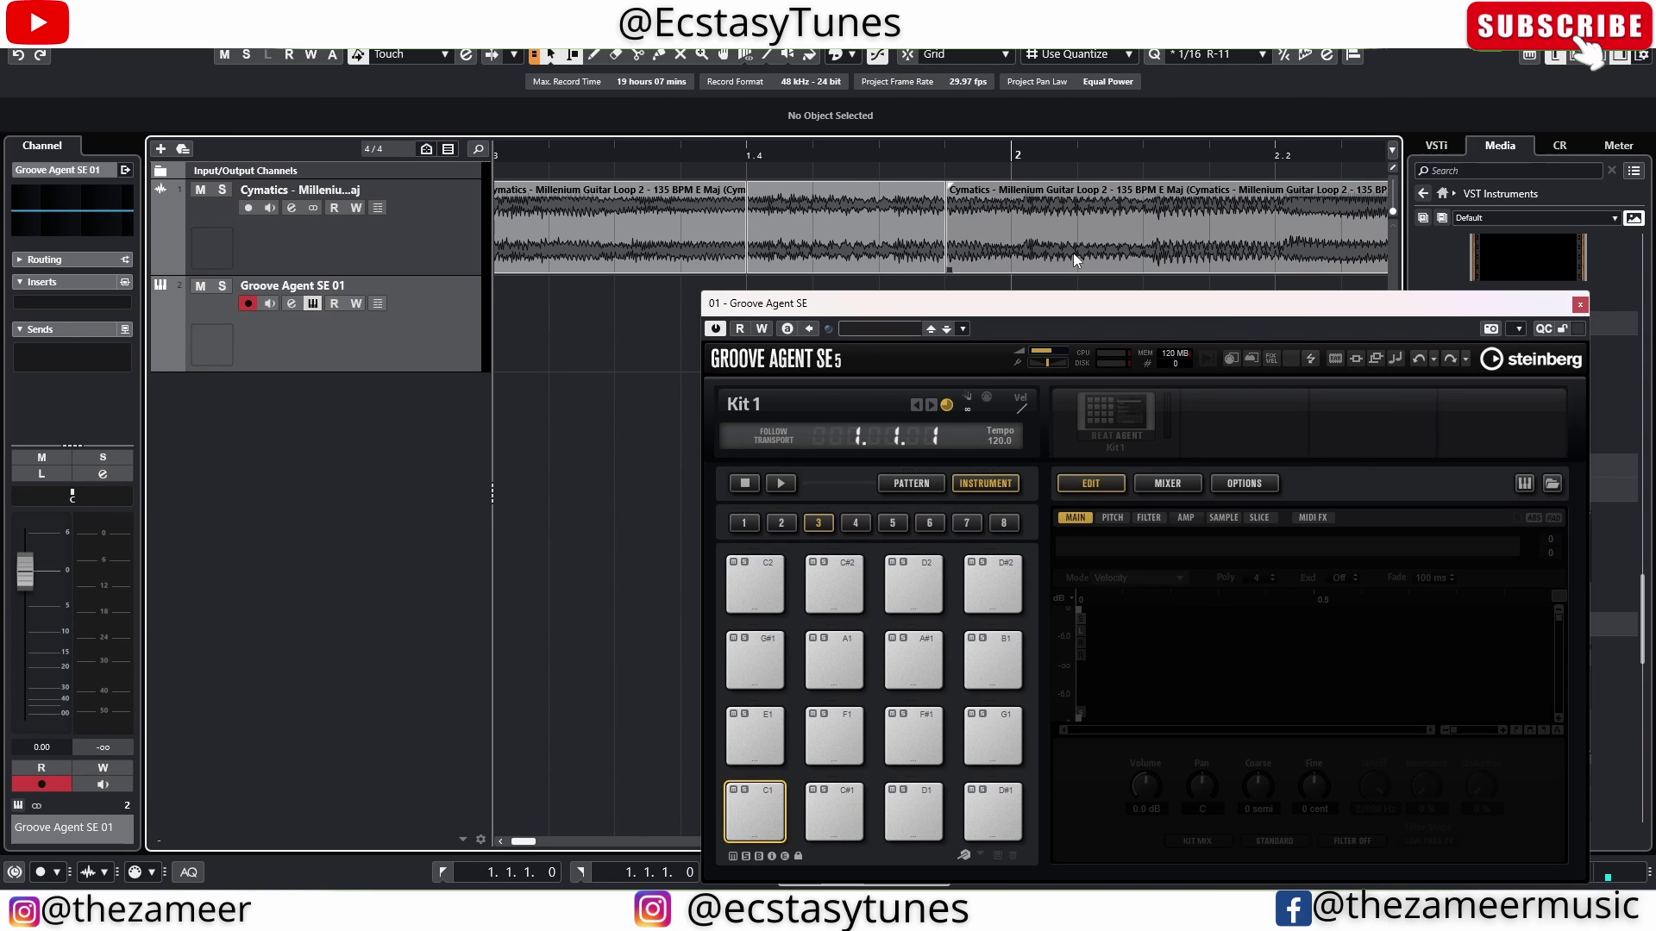
Step: Split the part of the loop between 1.4 and 1.4.4 into four short slices
{"action": "scroll", "coordinate": [1073, 252], "scroll_direction": "down", "scroll_amount": 2}
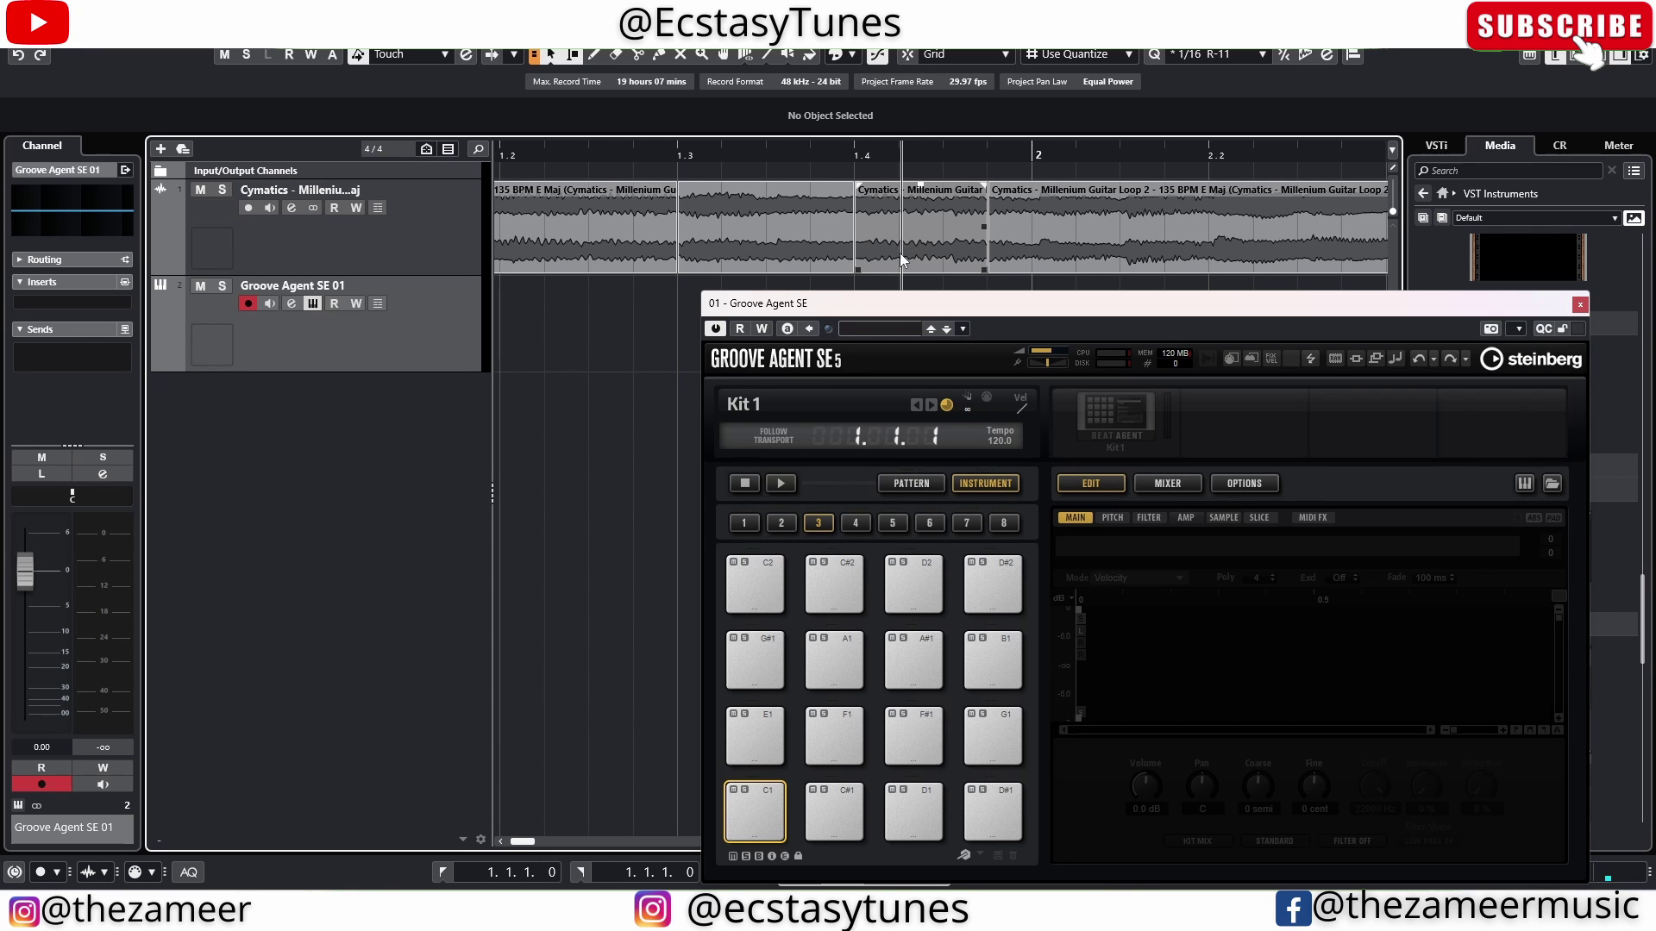
{"action": "scroll", "coordinate": [899, 251], "scroll_direction": "up", "scroll_amount": 8}
{"action": "left_click", "coordinate": [1069, 249]}
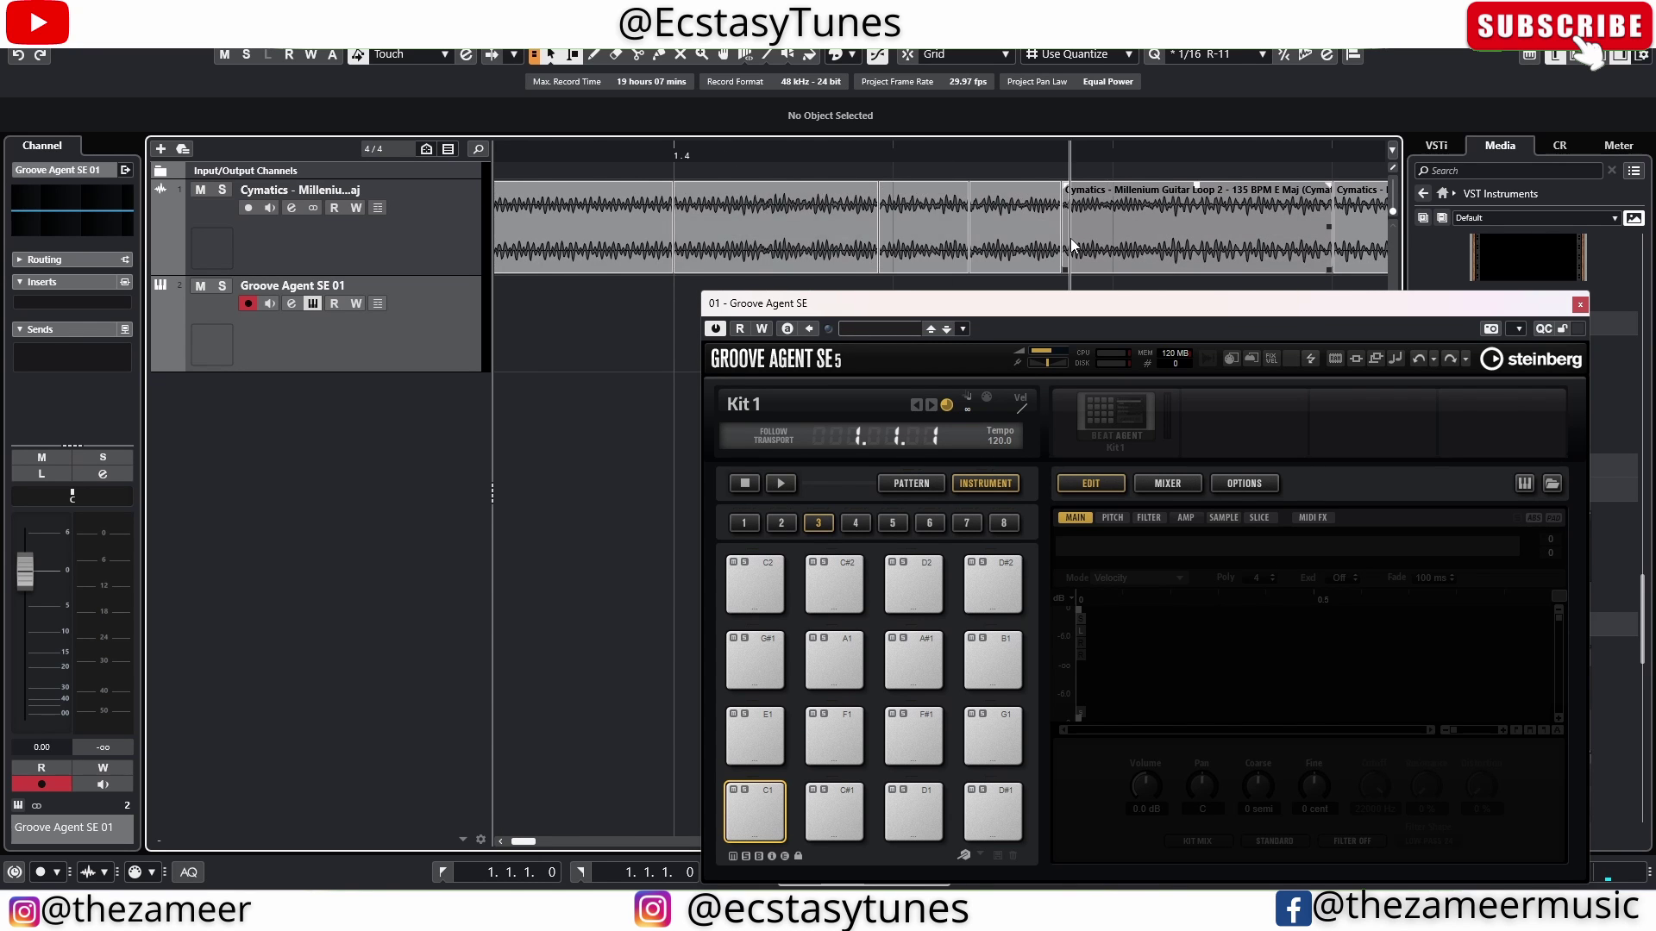
{"action": "scroll", "coordinate": [1018, 242], "scroll_direction": "down", "scroll_amount": 10}
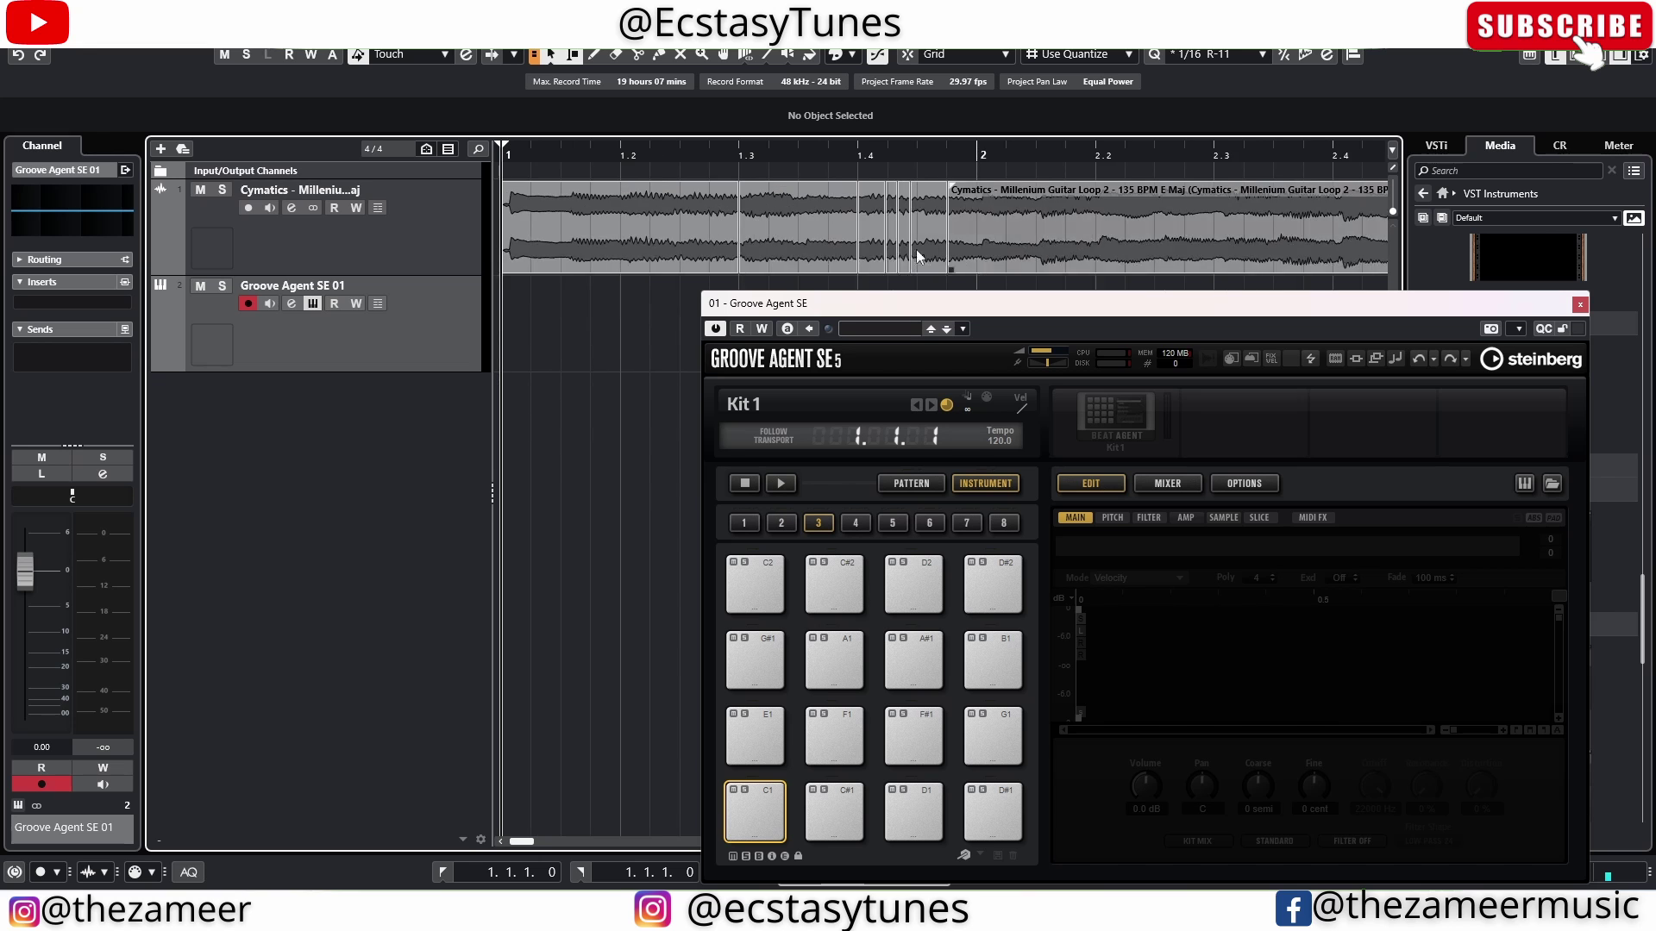
Step: Select the four short slices after beat 1.4 and load them together into Groove Agent SE, starting at pad C1
{"action": "scroll", "coordinate": [624, 257], "scroll_direction": "down", "scroll_amount": 1}
{"action": "scroll", "coordinate": [852, 246], "scroll_direction": "up", "scroll_amount": 4}
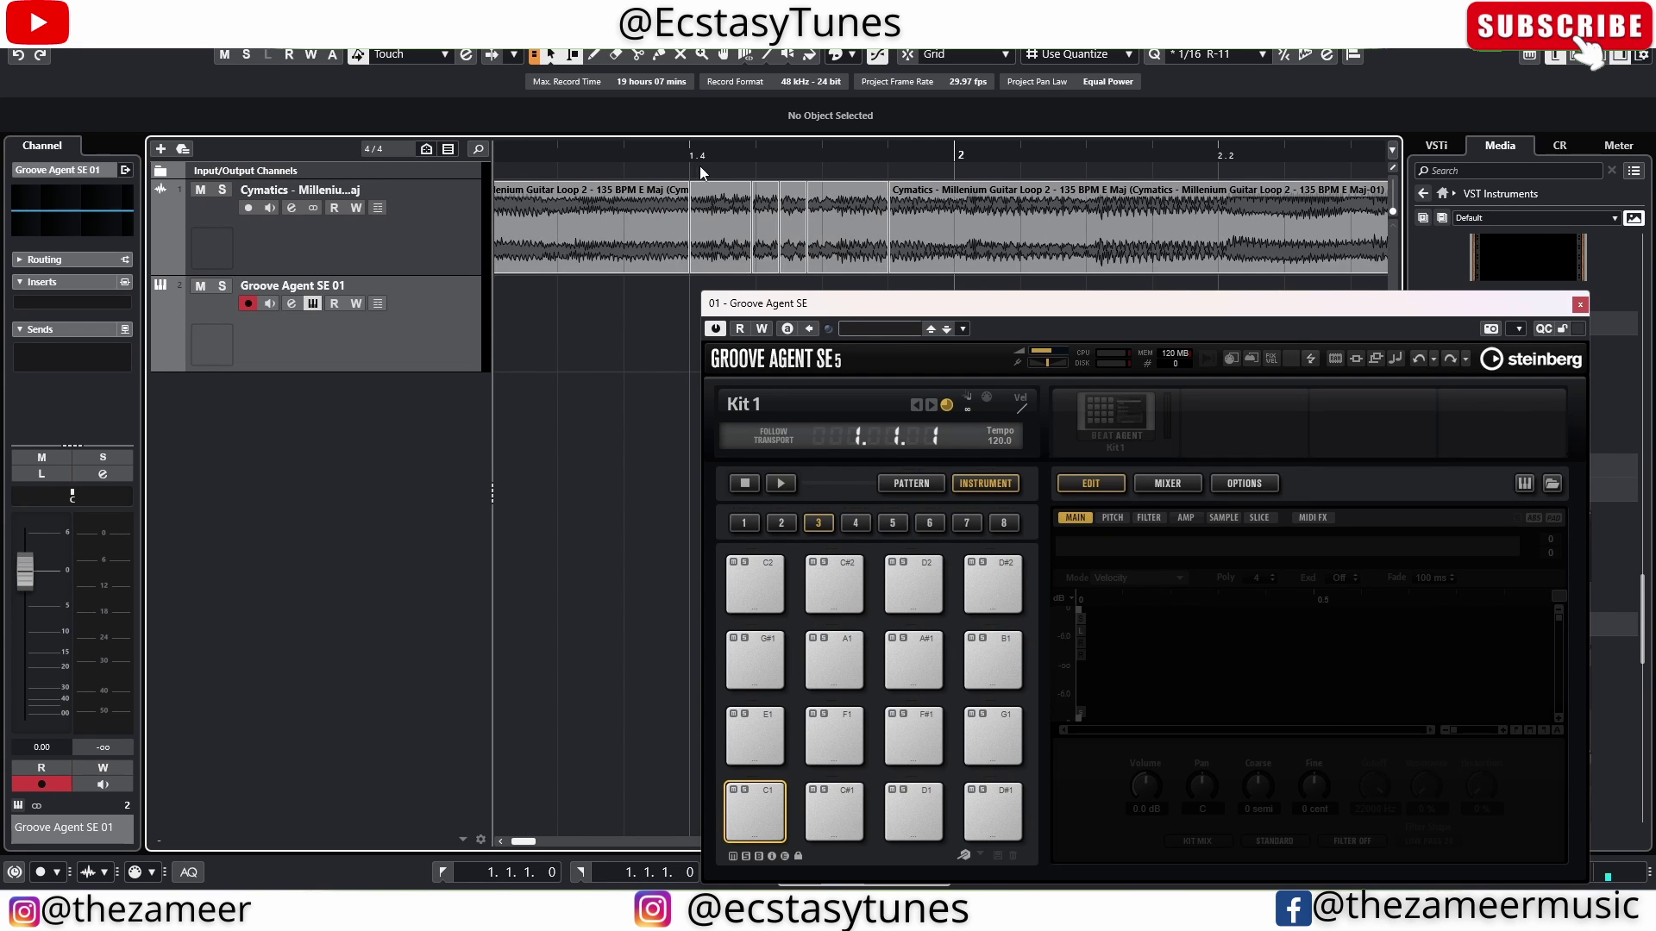
{"action": "left_click_drag", "start_coordinate": [701, 166], "coordinate": [880, 250]}
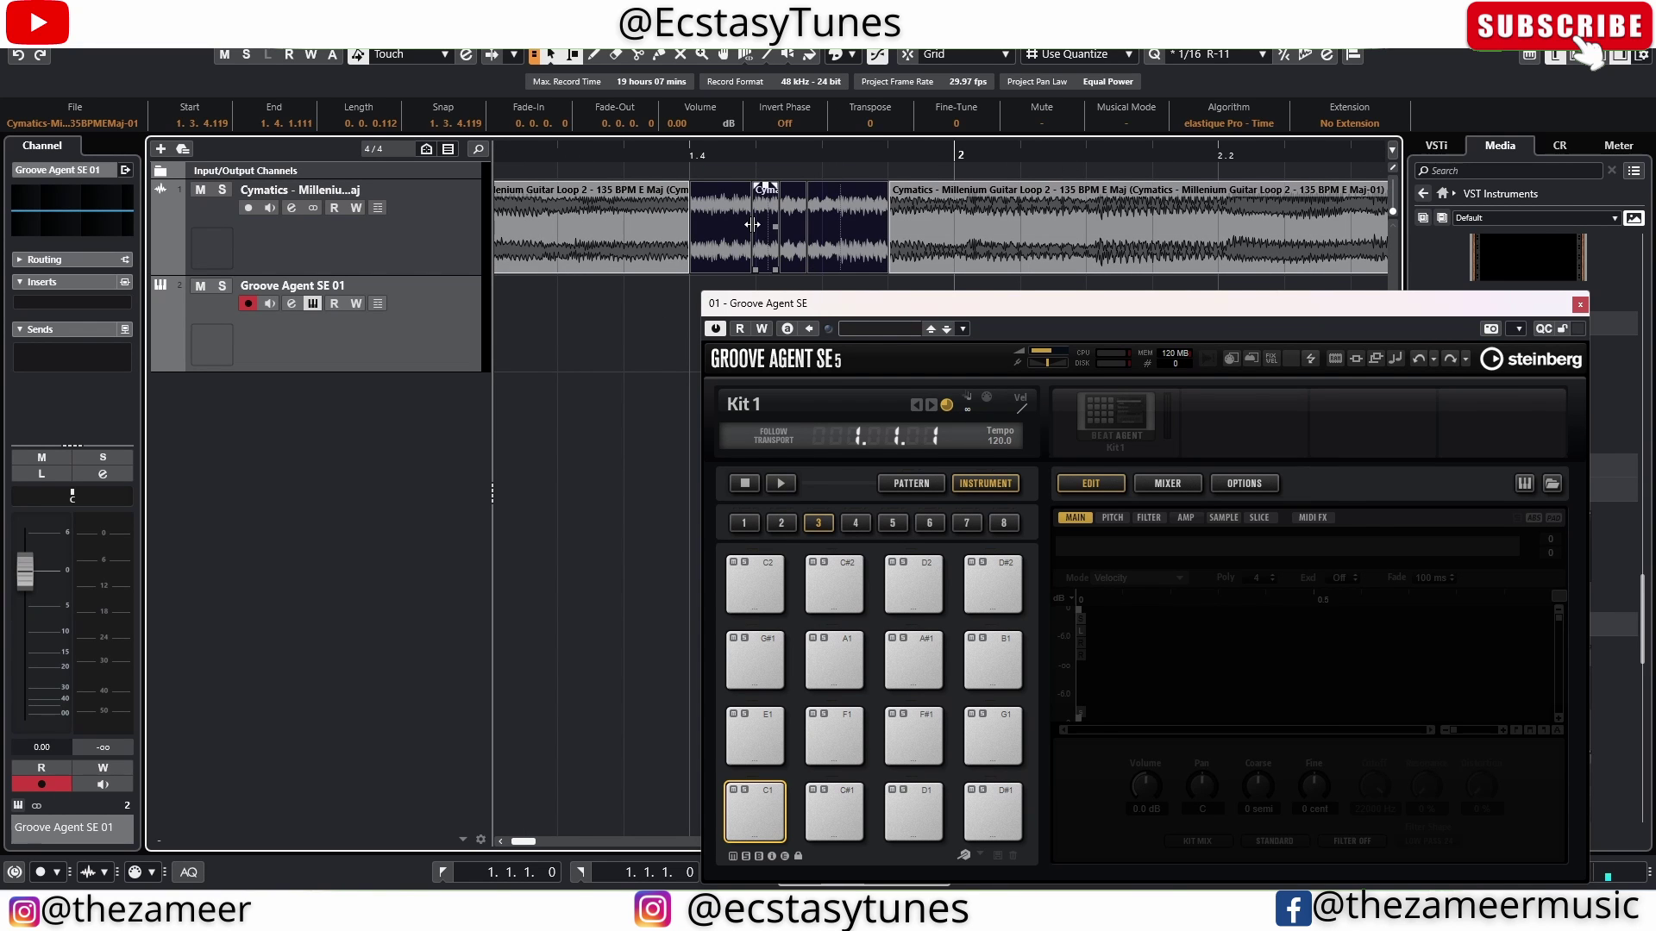
{"action": "mouse_move", "coordinate": [841, 306]}
{"action": "left_mouse_down"}
{"action": "mouse_move", "coordinate": [896, 323]}
{"action": "mouse_move", "coordinate": [858, 309]}
{"action": "left_mouse_up"}
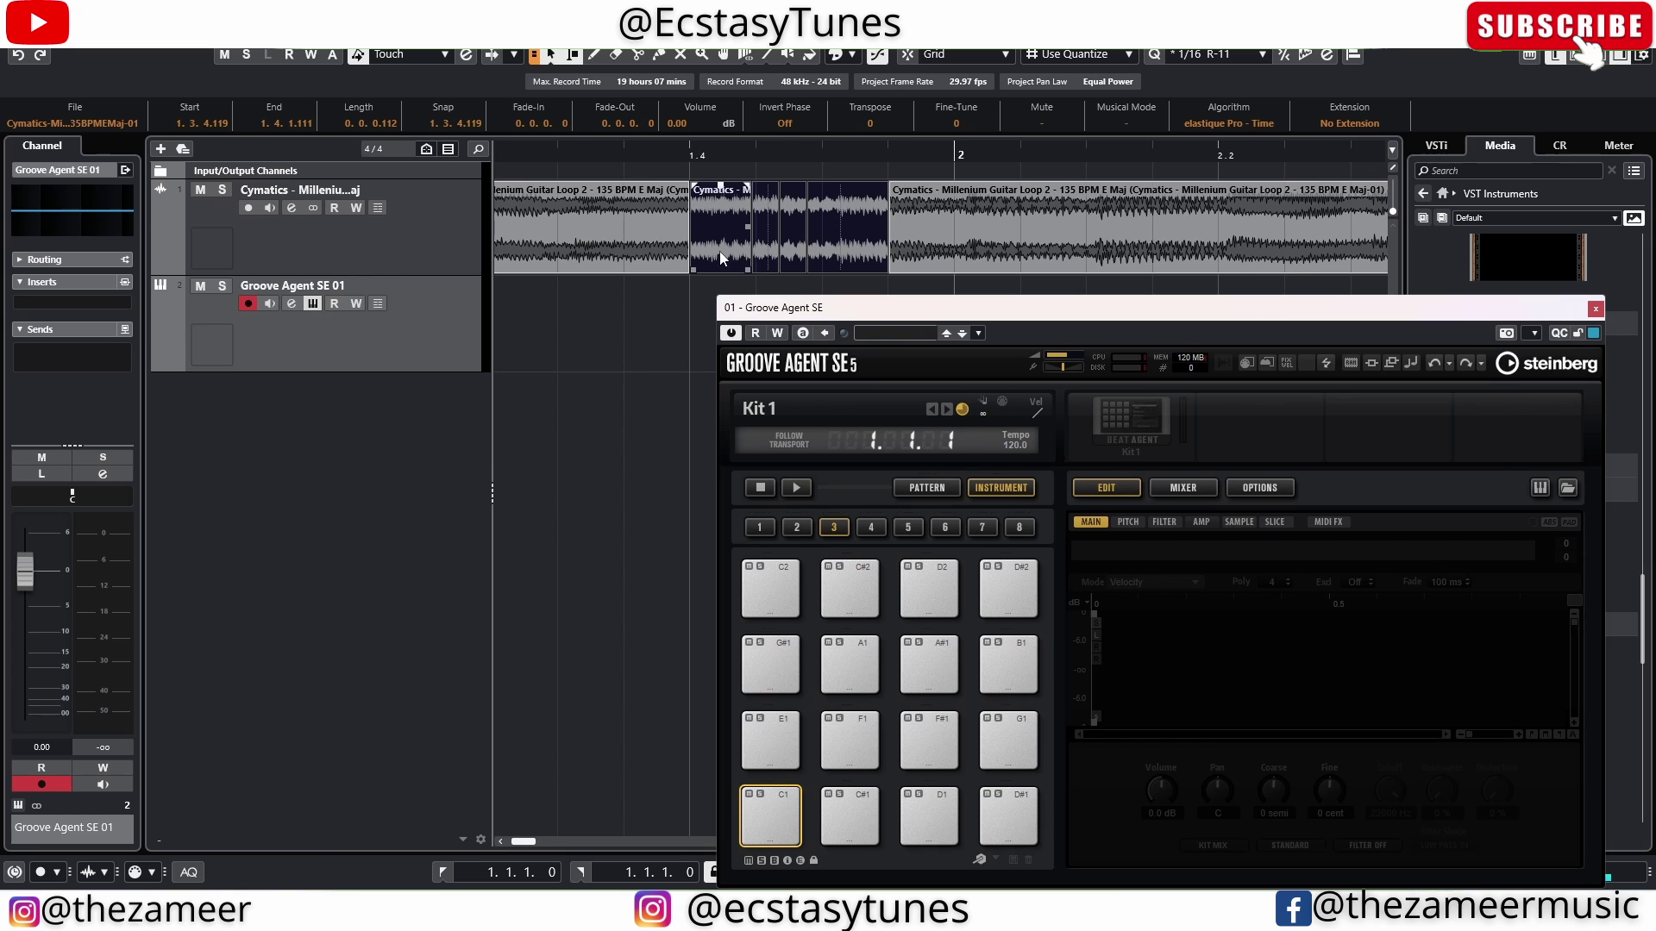
{"action": "left_click_drag", "start_coordinate": [729, 259], "coordinate": [772, 824]}
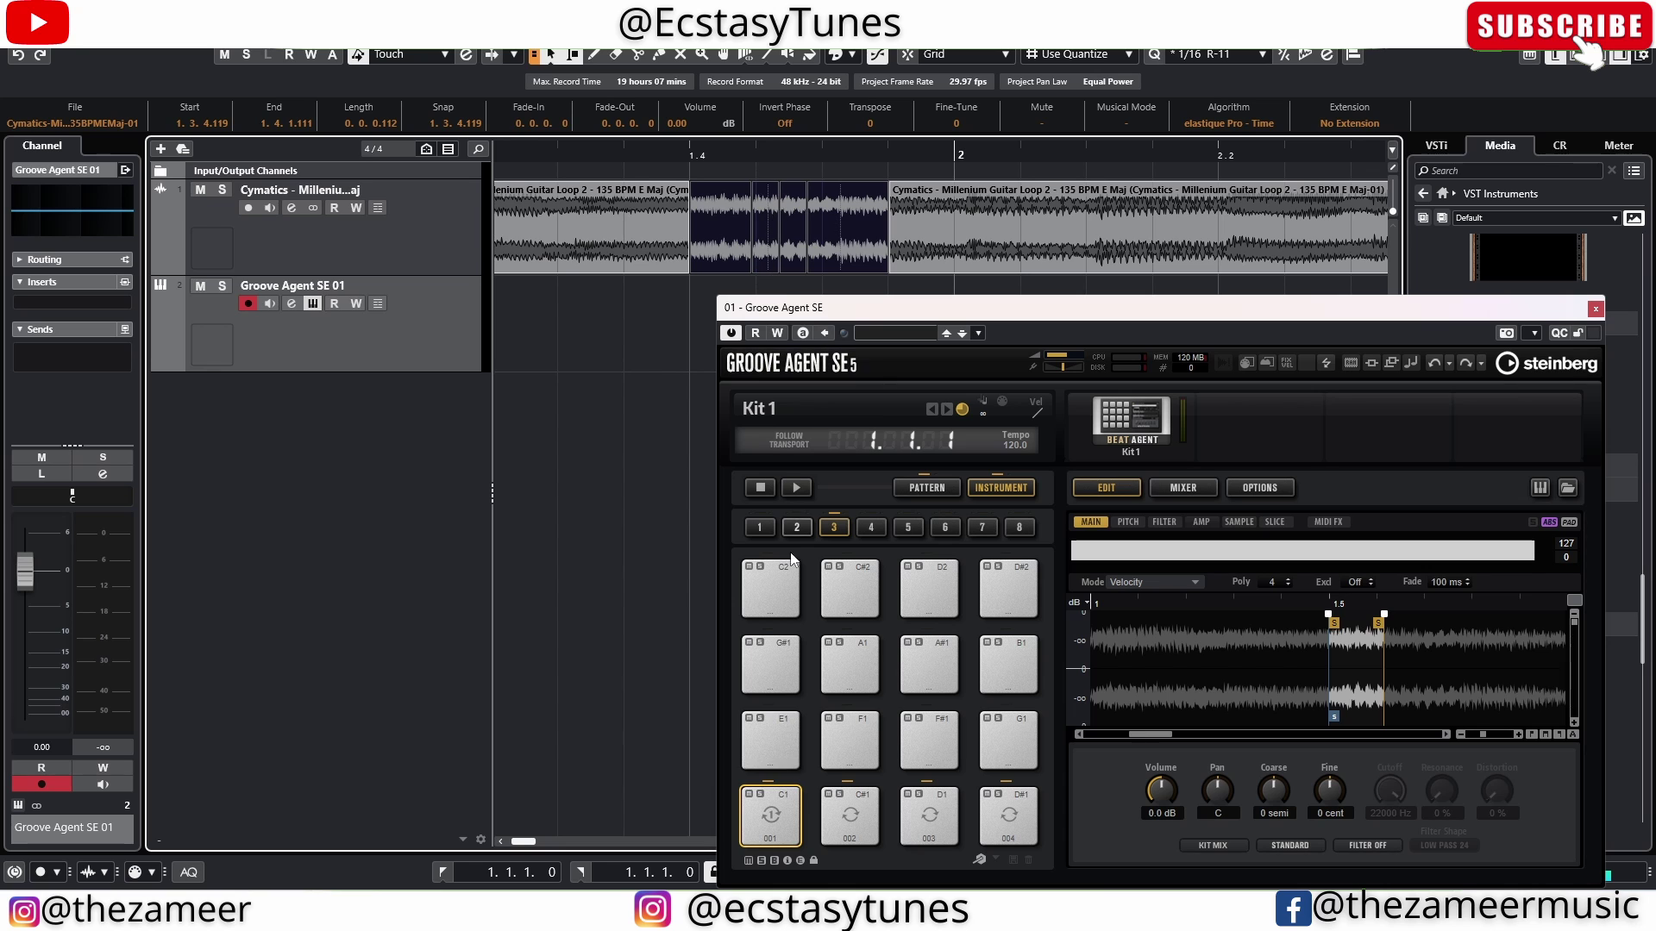
Step: Audition the four loaded slices on pads C1, C#1, D1 and D#1
{"action": "left_click", "coordinate": [767, 818]}
{"action": "left_click", "coordinate": [849, 815]}
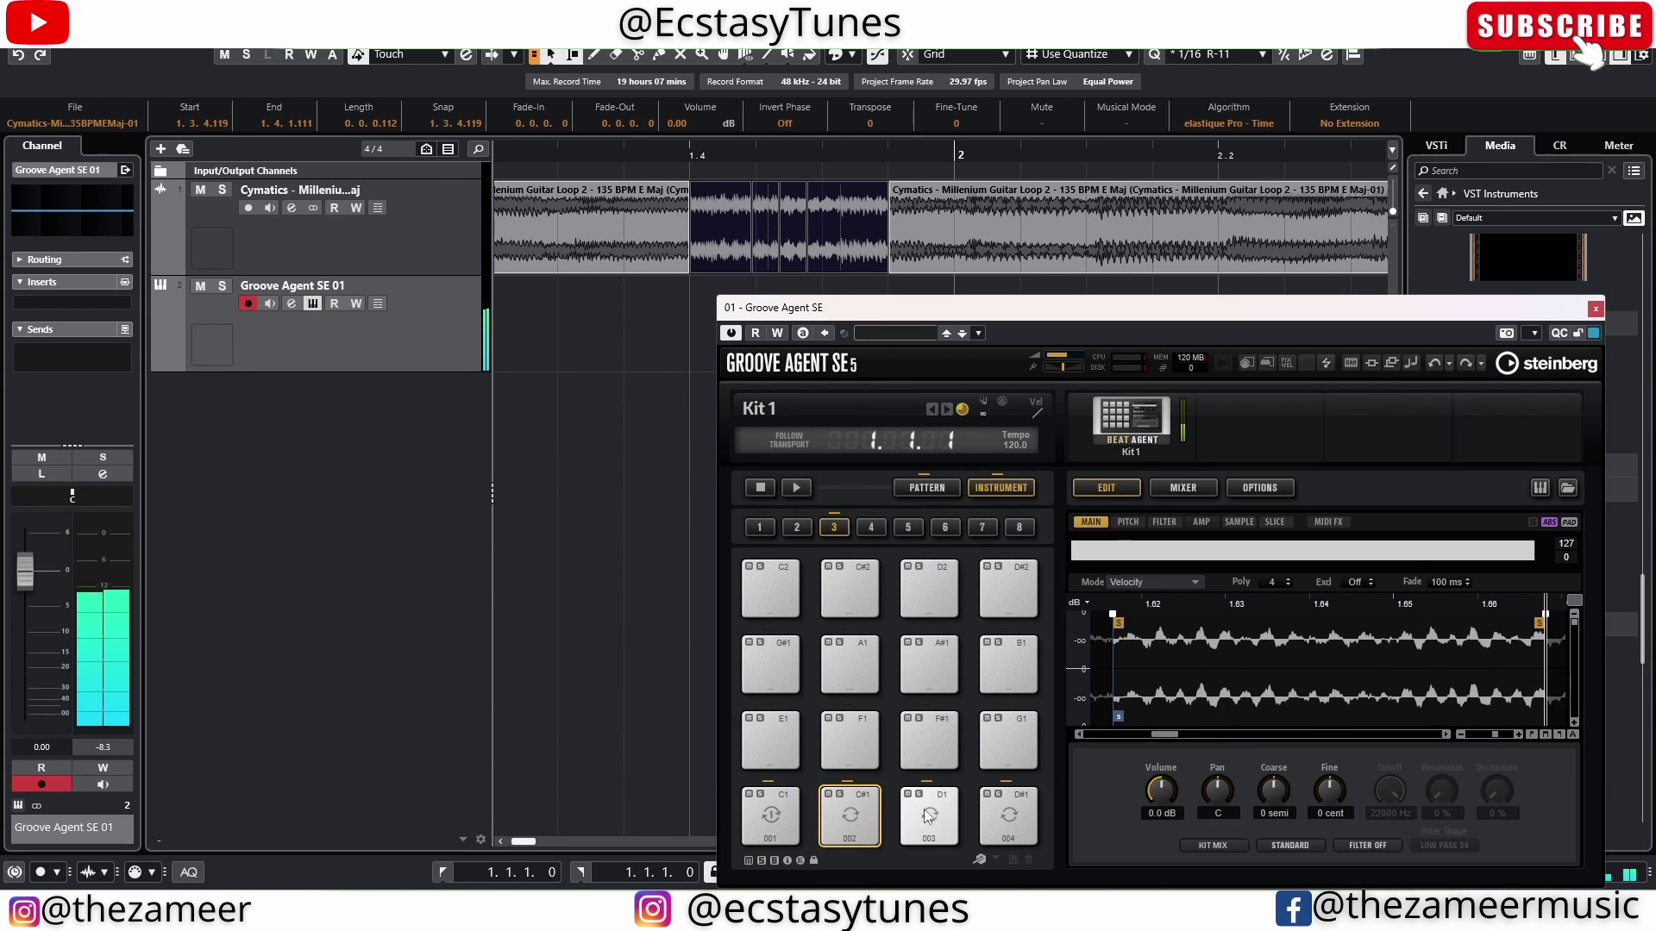
{"action": "left_click", "coordinate": [924, 810]}
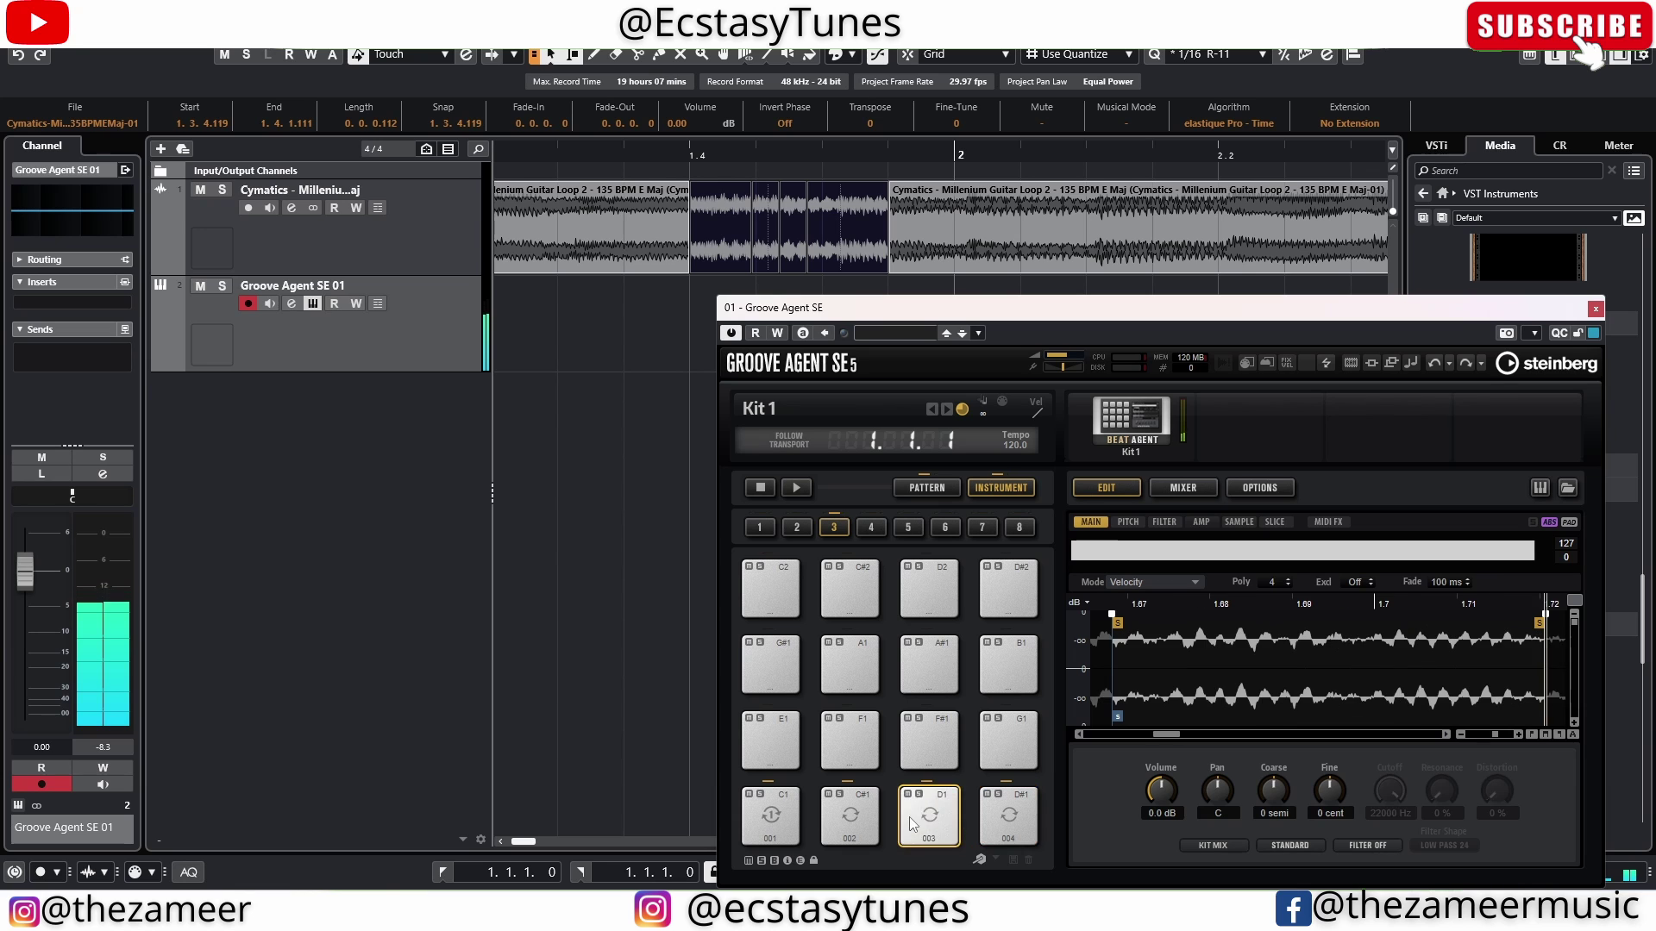
{"action": "left_click", "coordinate": [767, 817]}
{"action": "left_click", "coordinate": [836, 816]}
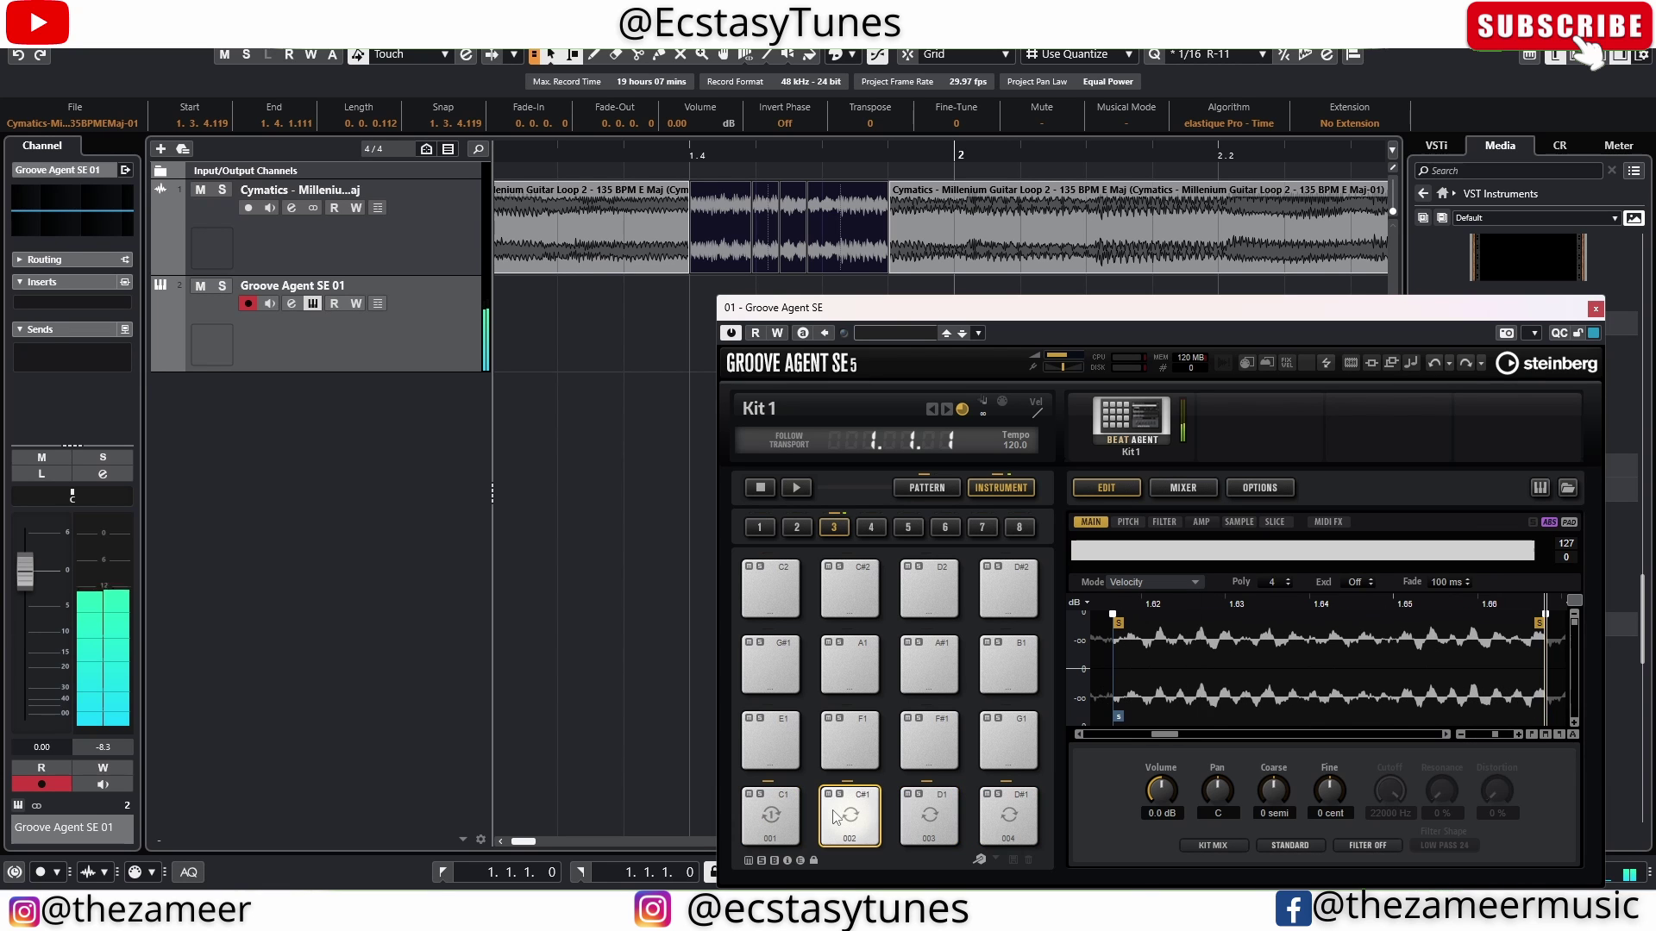
{"action": "left_click", "coordinate": [930, 815]}
{"action": "left_click", "coordinate": [1009, 815]}
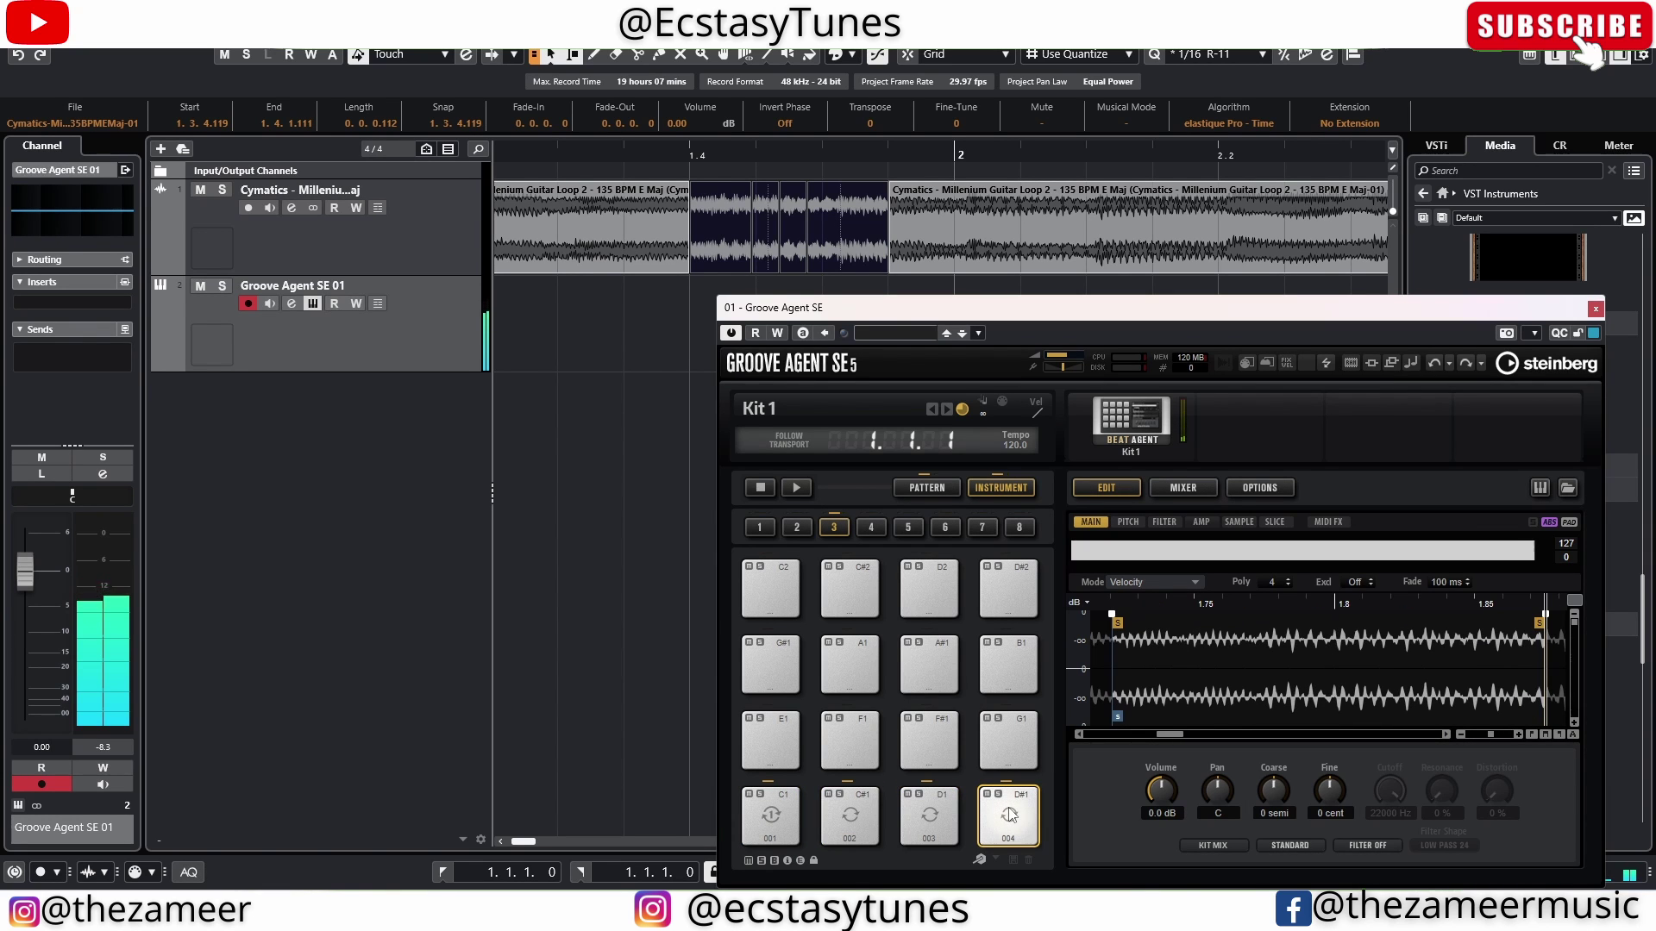
{"action": "left_click", "coordinate": [737, 273]}
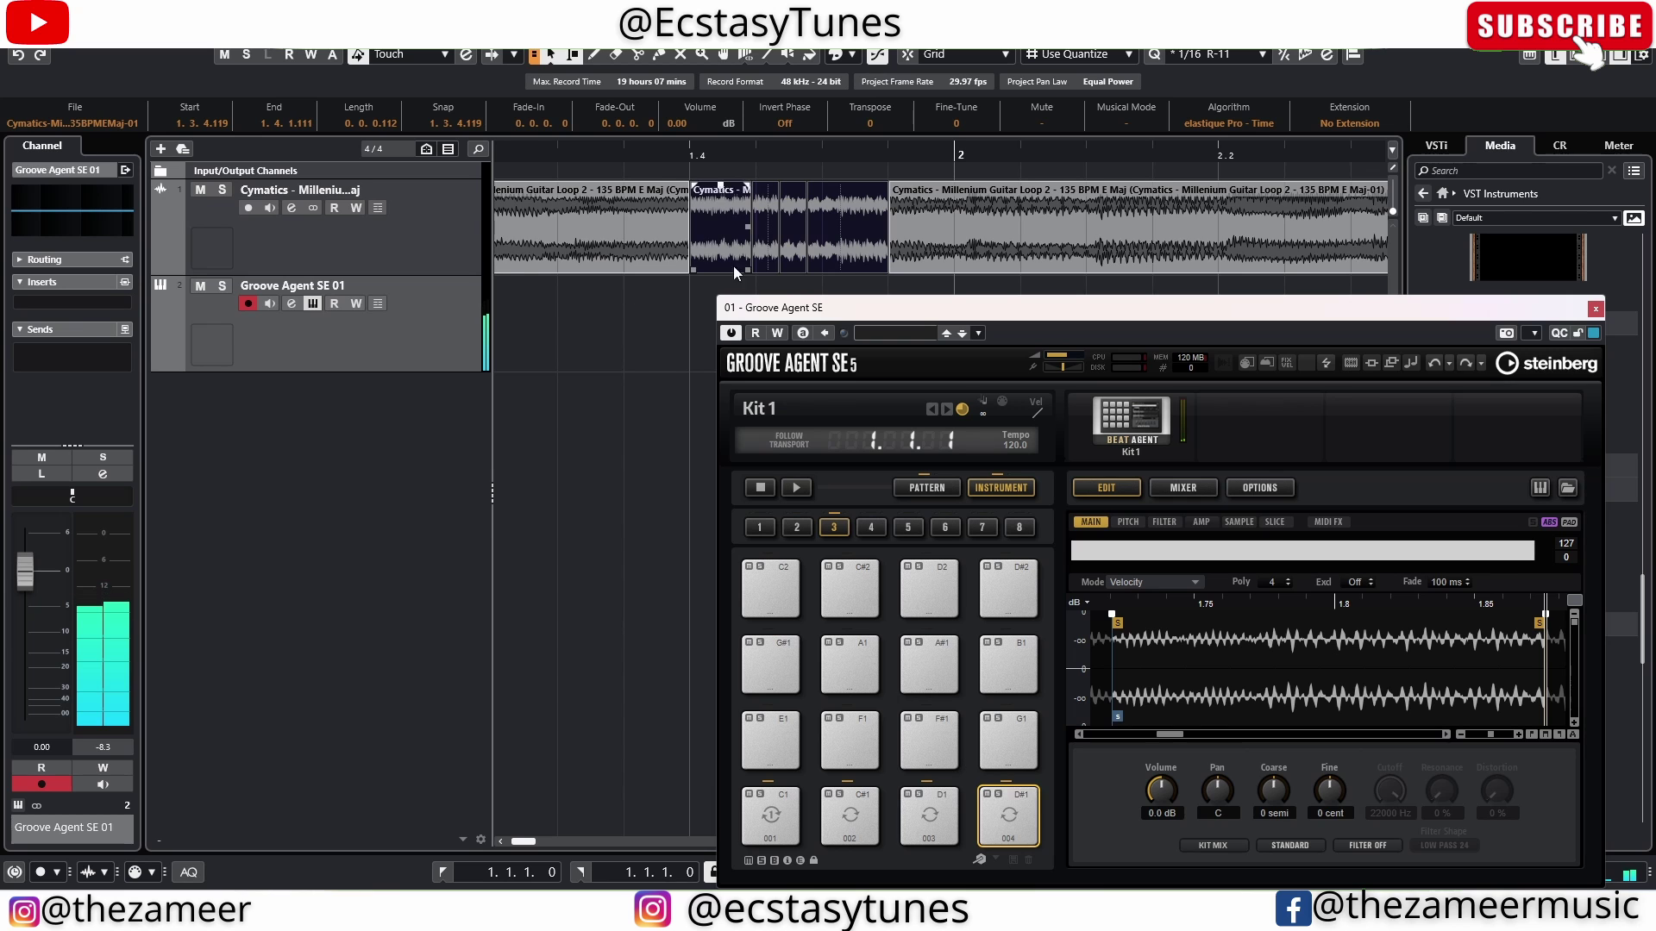
{"action": "key", "text": "h"}
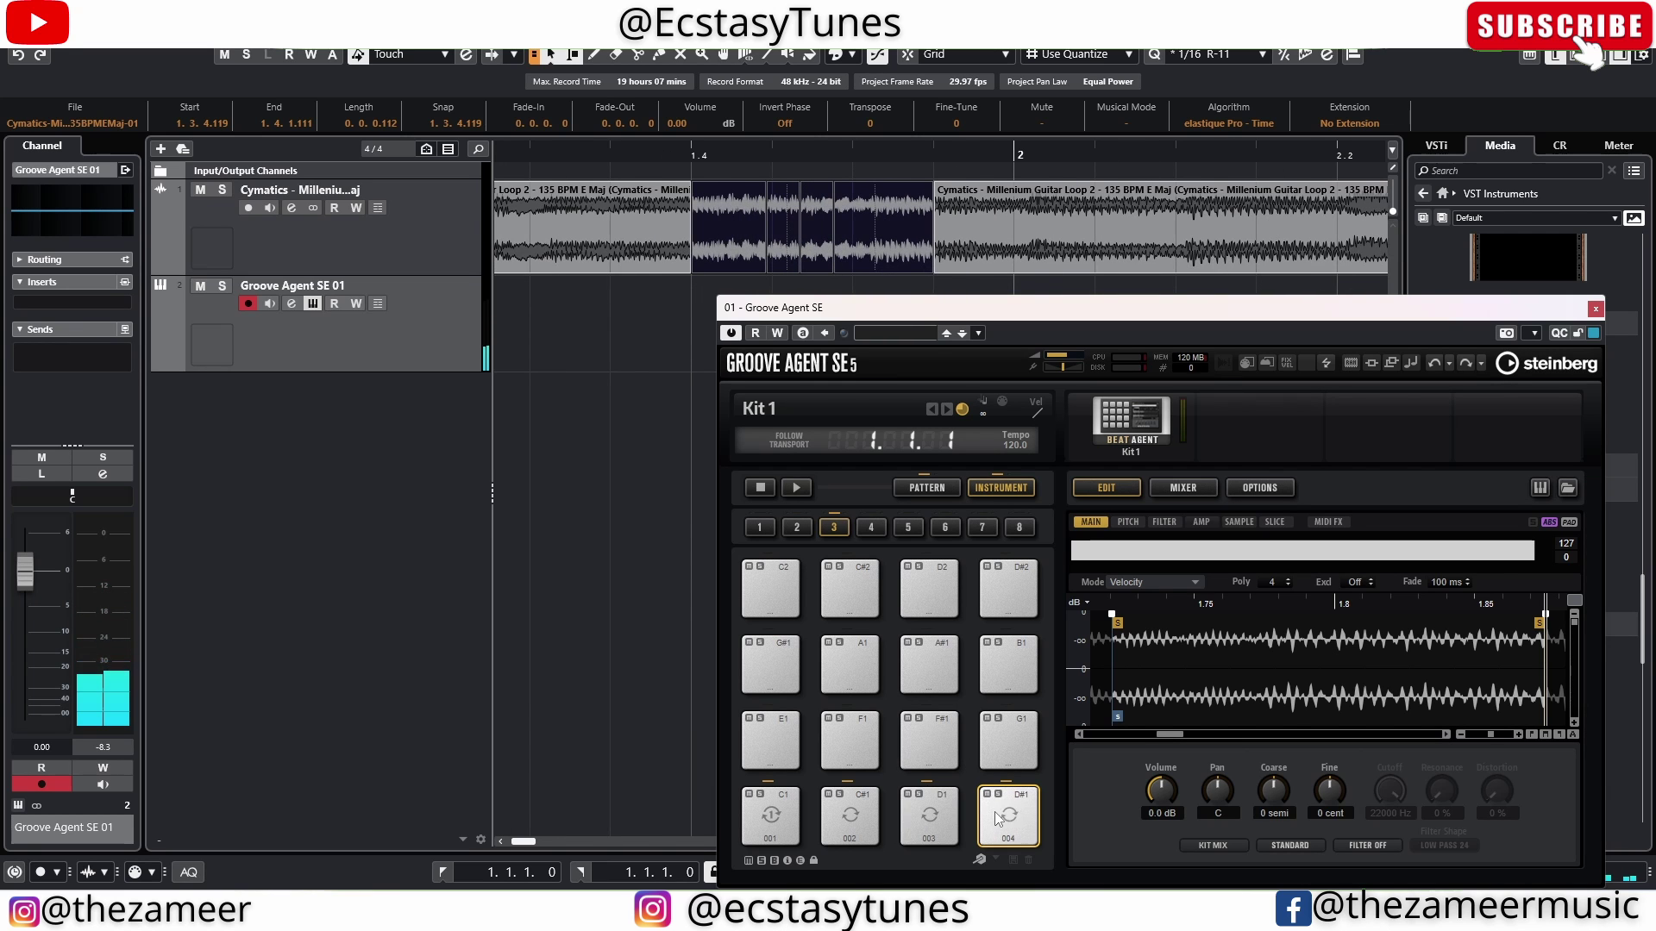
{"action": "left_click", "coordinate": [930, 815]}
{"action": "left_click", "coordinate": [851, 815]}
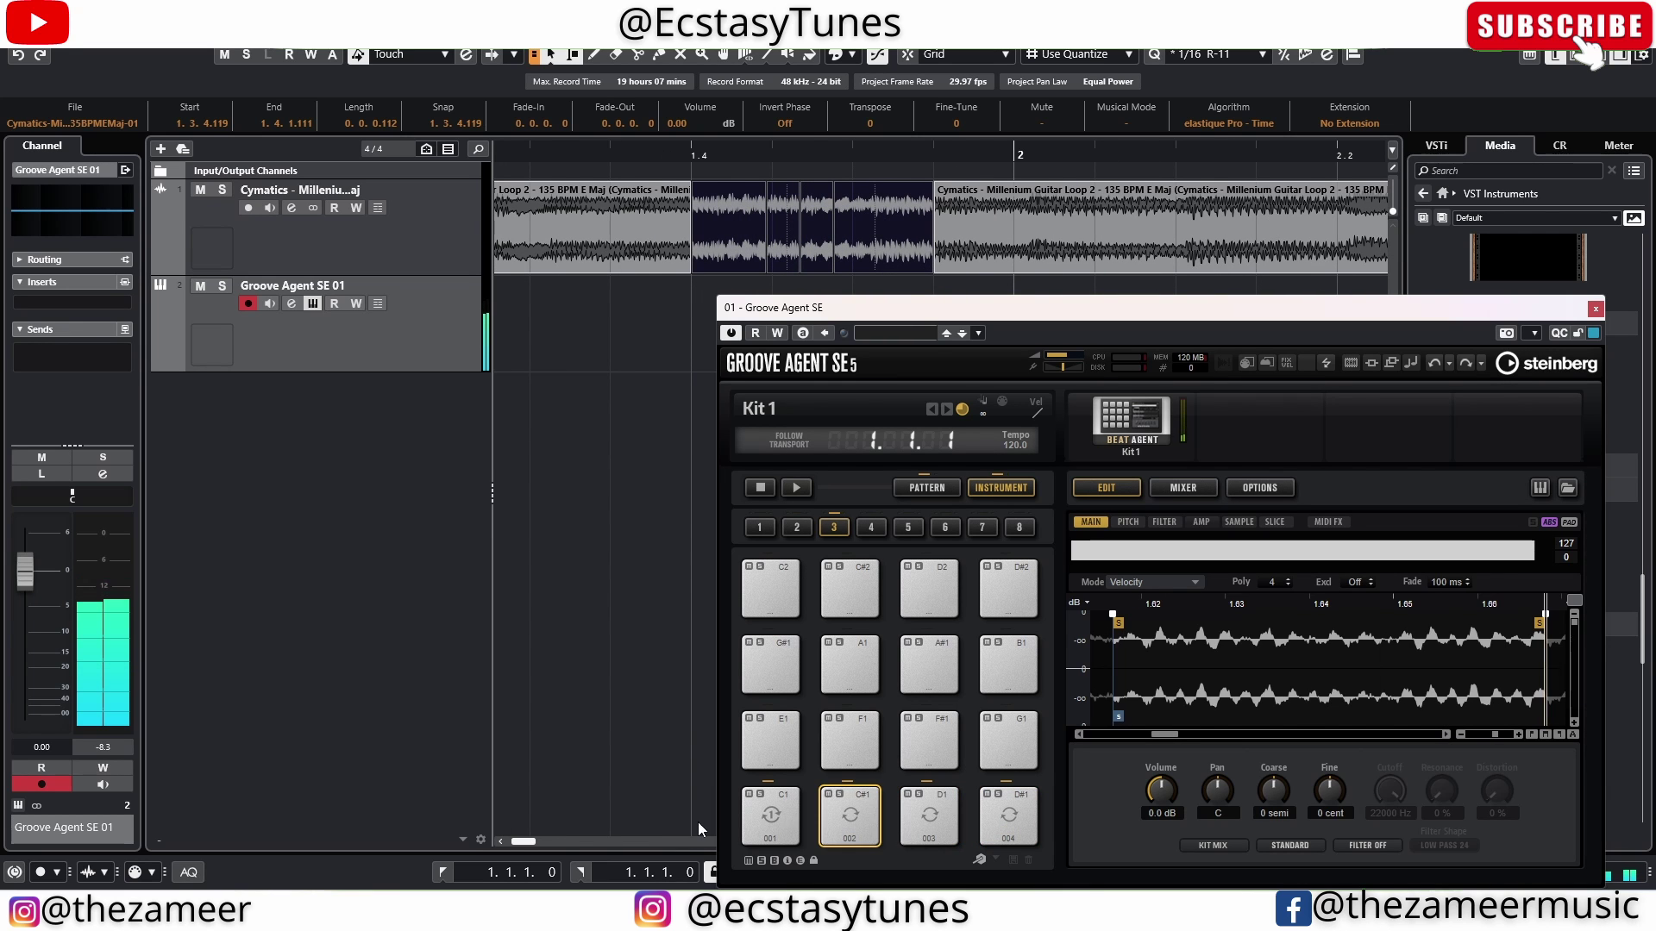
{"action": "left_click", "coordinate": [929, 815]}
{"action": "left_click", "coordinate": [1016, 816]}
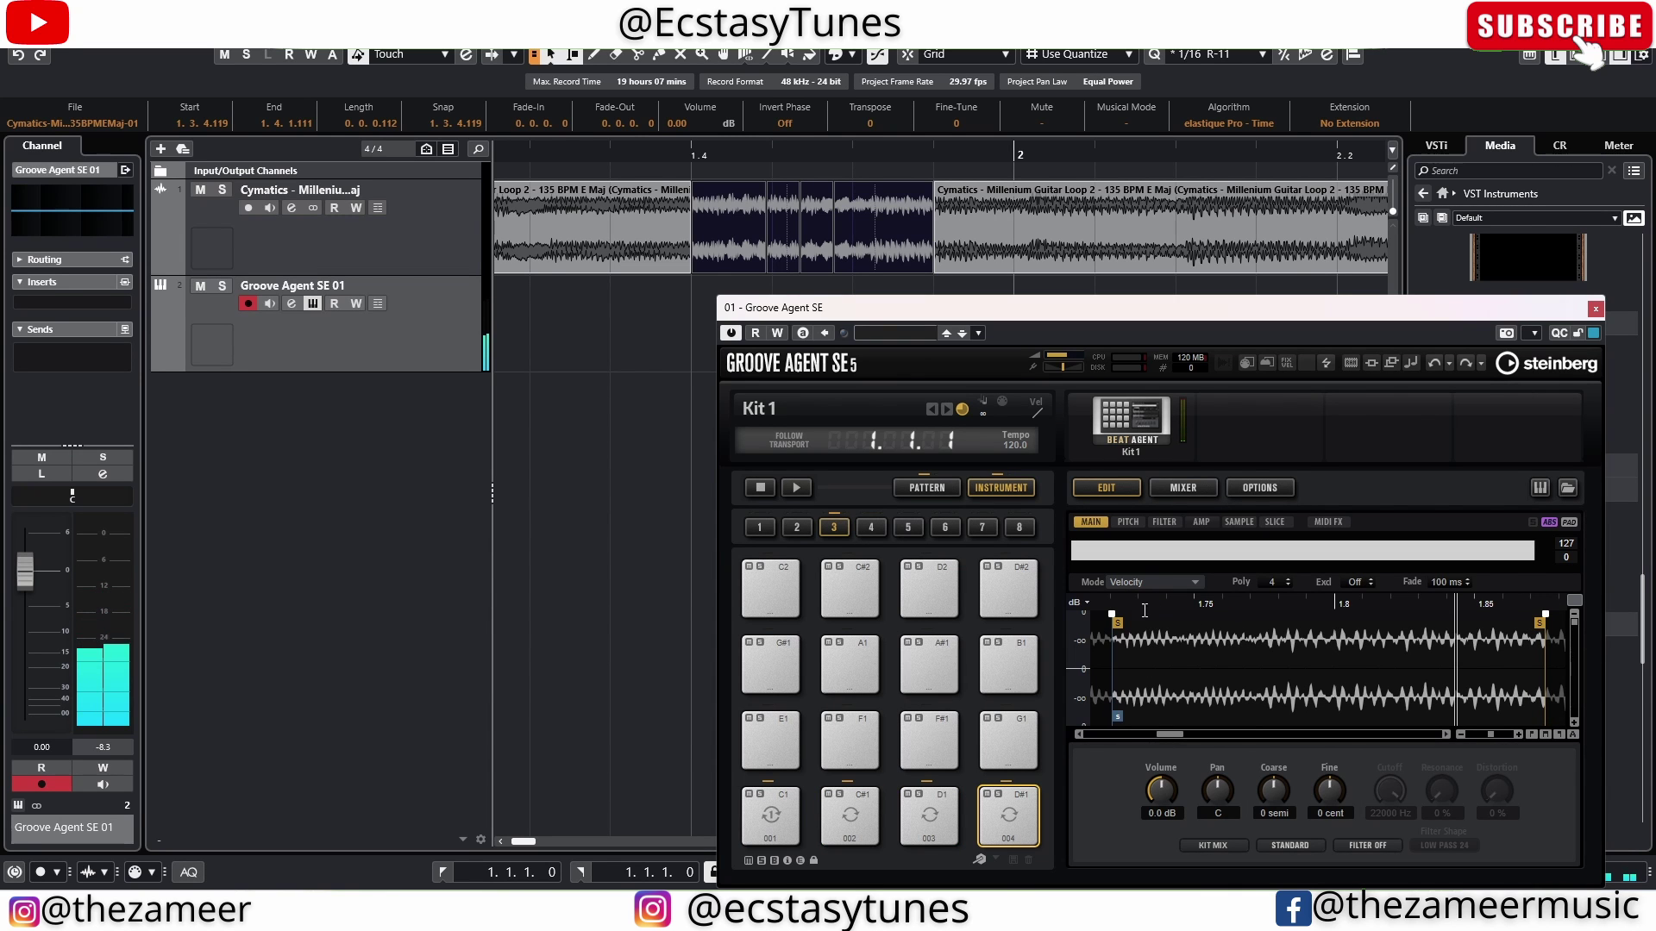
Step: Move the Groove Agent SE window clear of the loop and split the loop near bar 2, at 2.1.3 and at 2.2
{"action": "left_click_drag", "start_coordinate": [1084, 312], "coordinate": [898, 388]}
{"action": "left_click", "coordinate": [834, 270]}
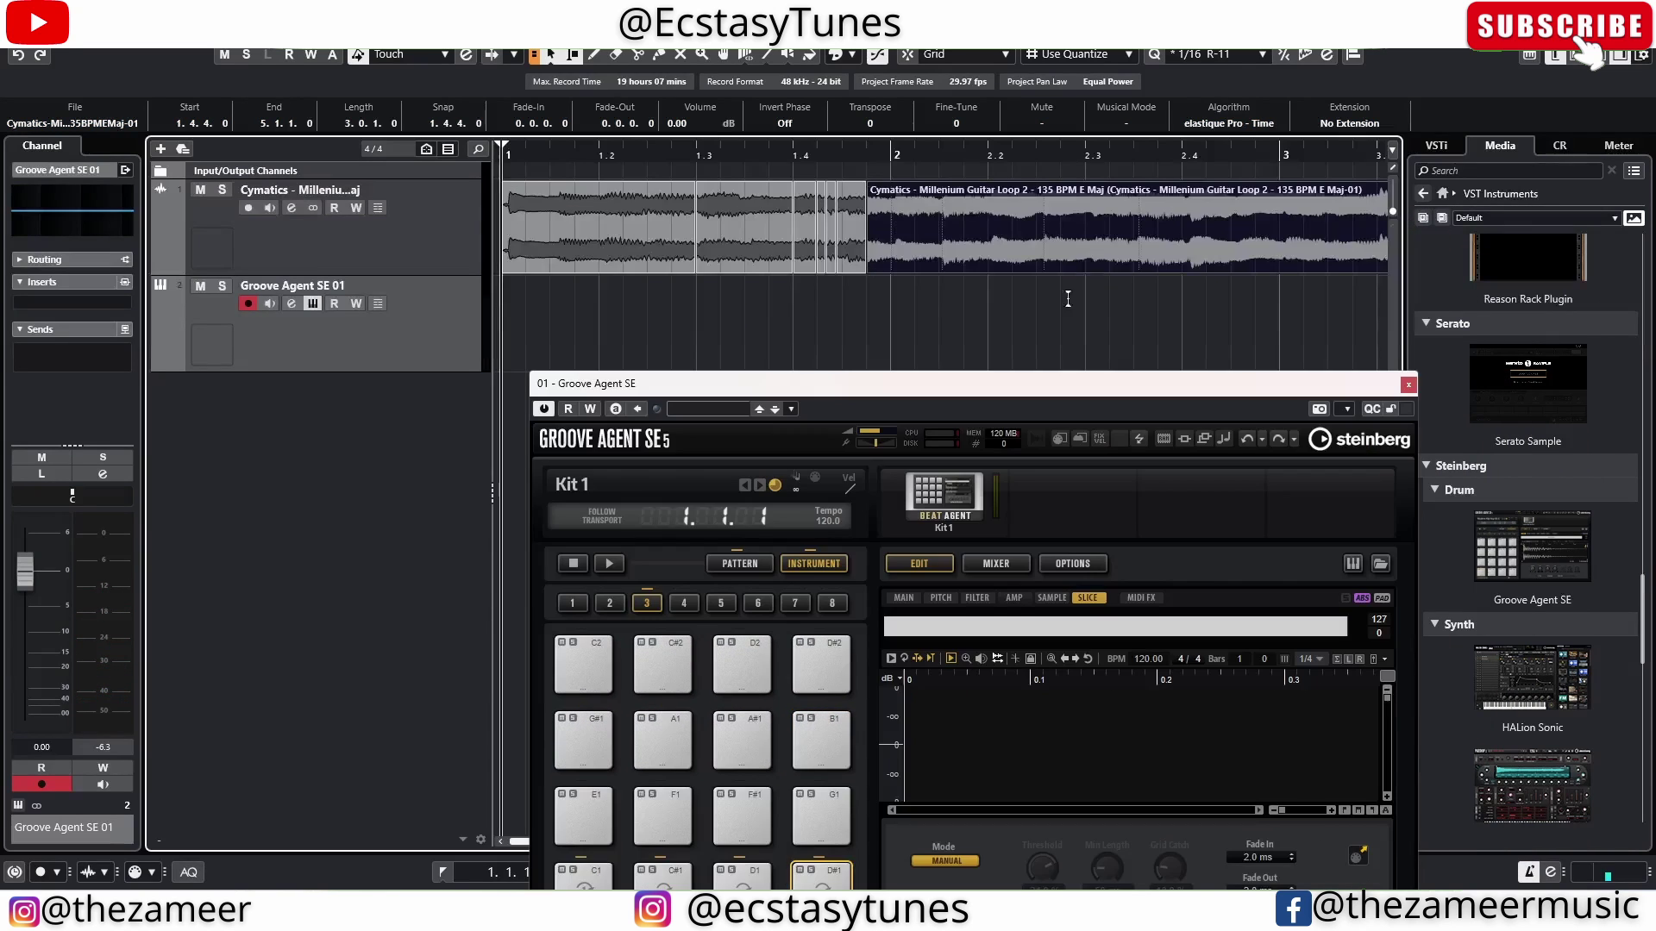
{"action": "left_click", "coordinate": [714, 268]}
{"action": "left_click", "coordinate": [807, 254]}
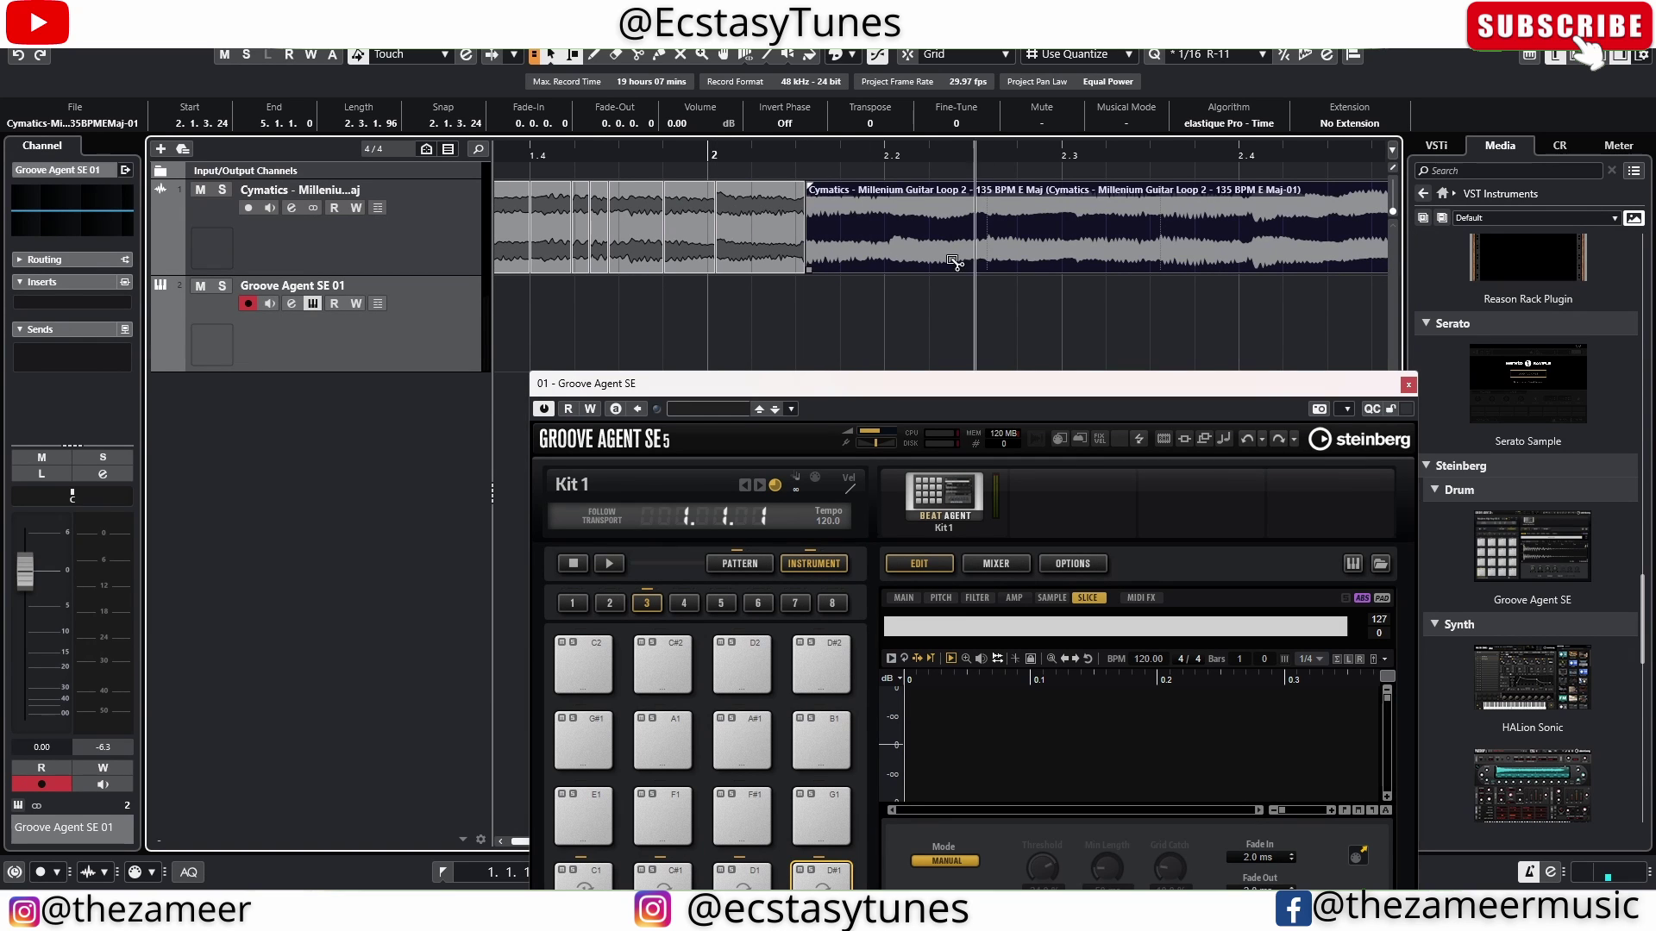
{"action": "left_click", "coordinate": [887, 250]}
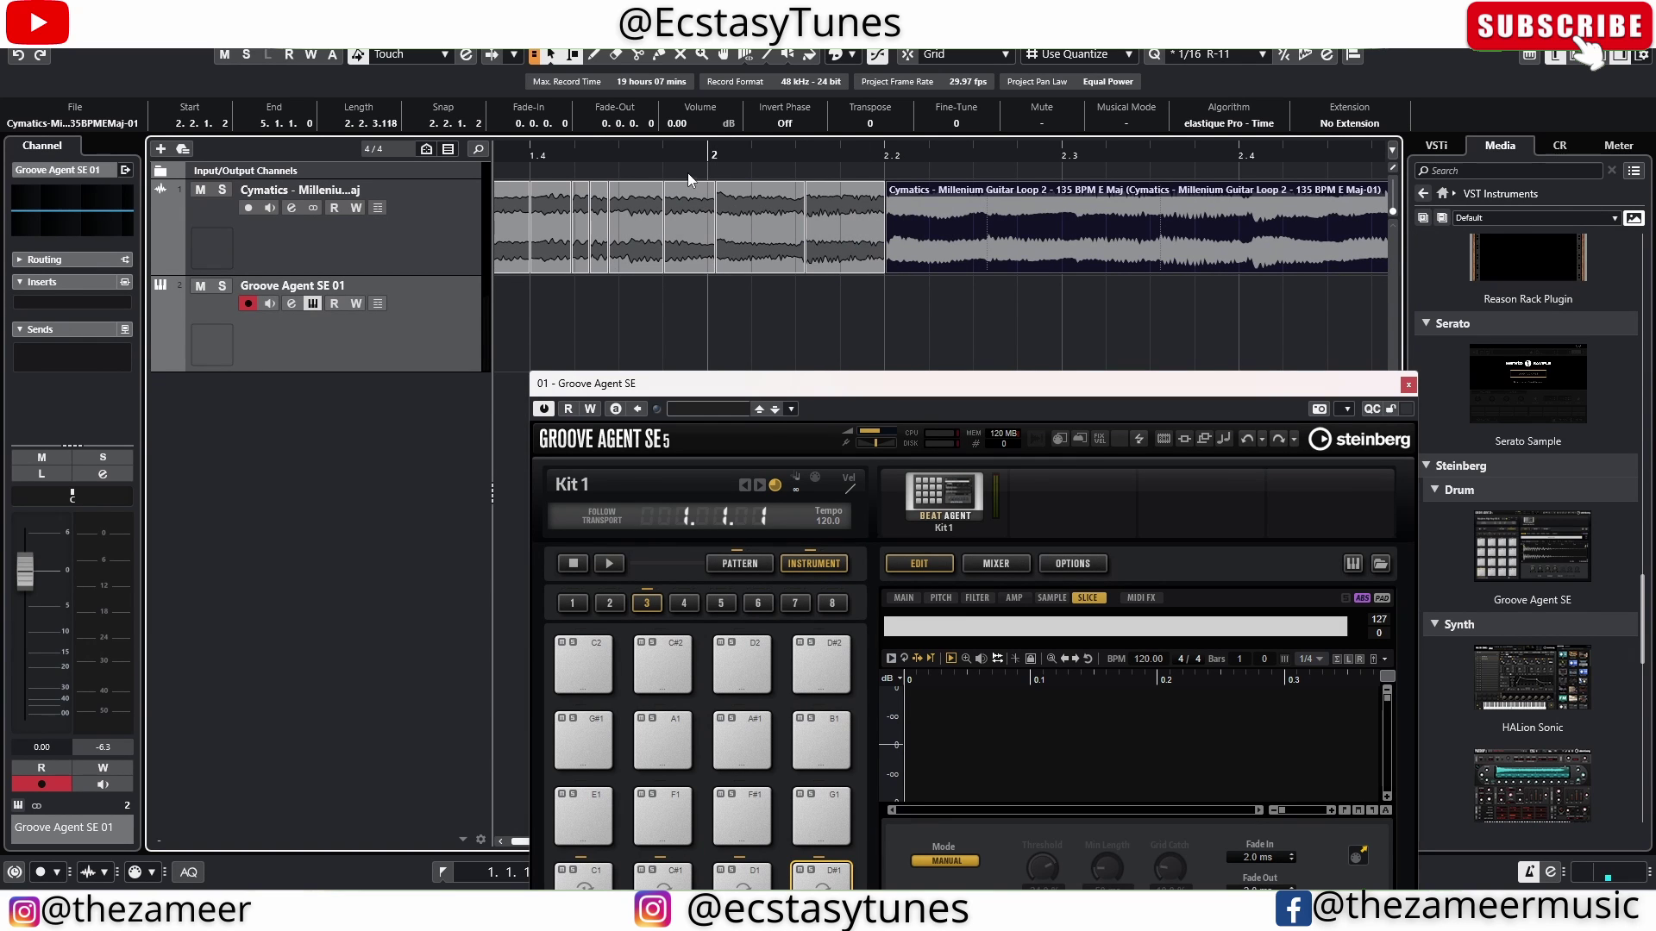
Step: Load the three slices between 1.4.4 and 2.2 onto pads G#1, A1 and A#1, and audition them
{"action": "left_click_drag", "start_coordinate": [688, 174], "coordinate": [884, 274]}
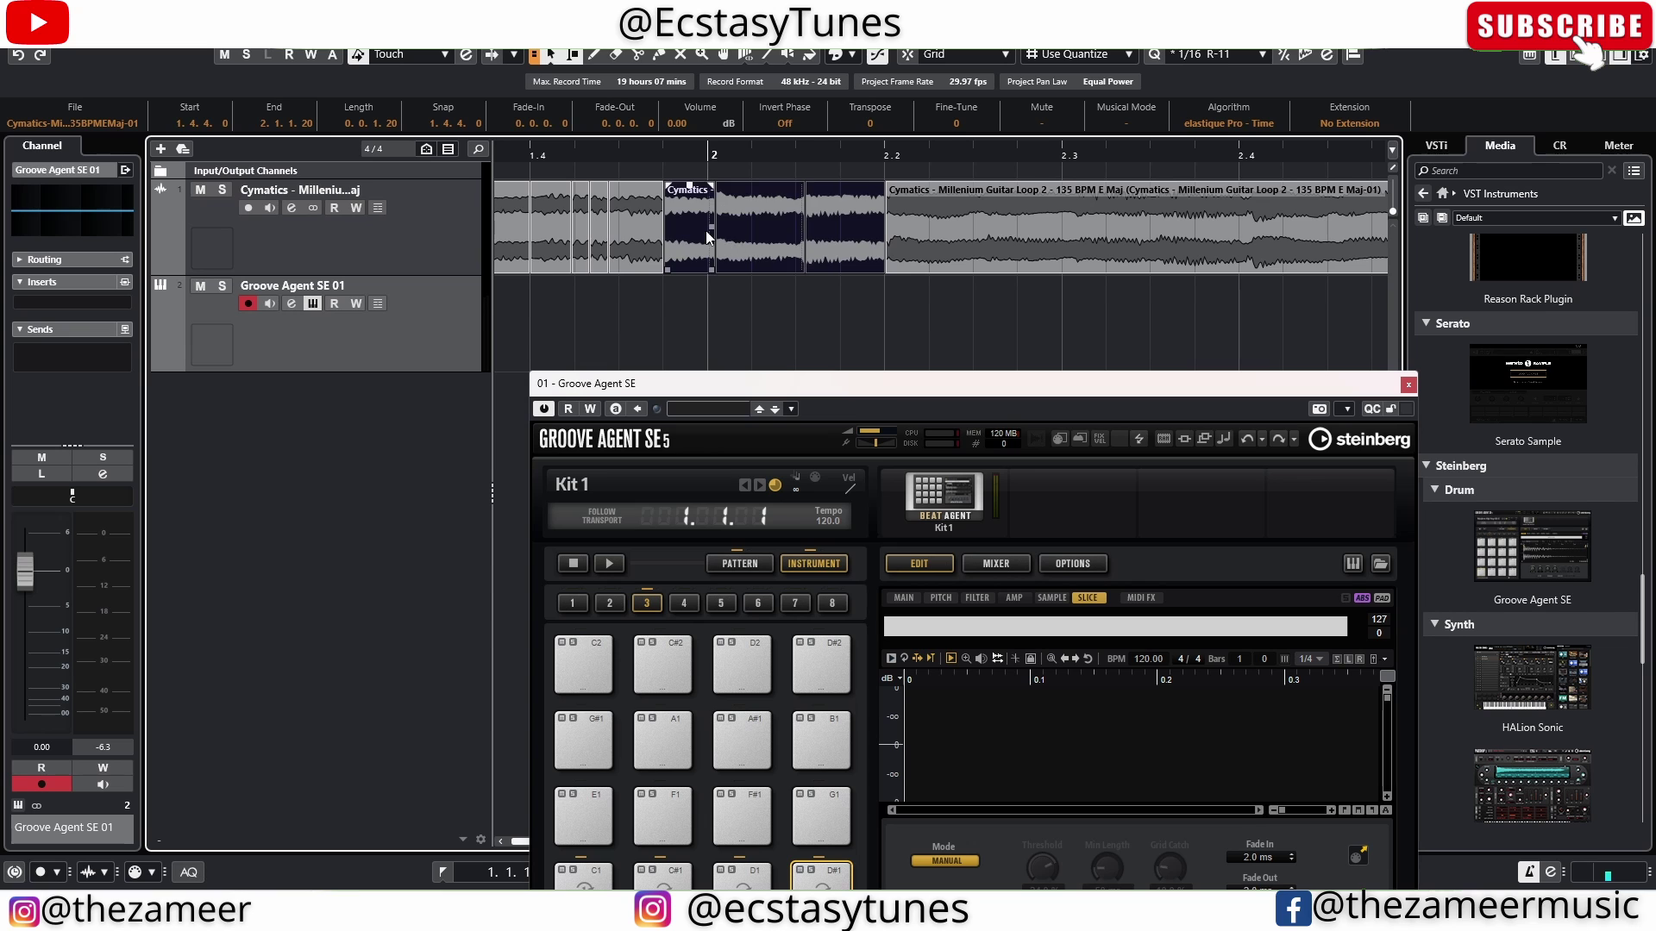
{"action": "left_click_drag", "start_coordinate": [590, 737], "coordinate": [590, 740]}
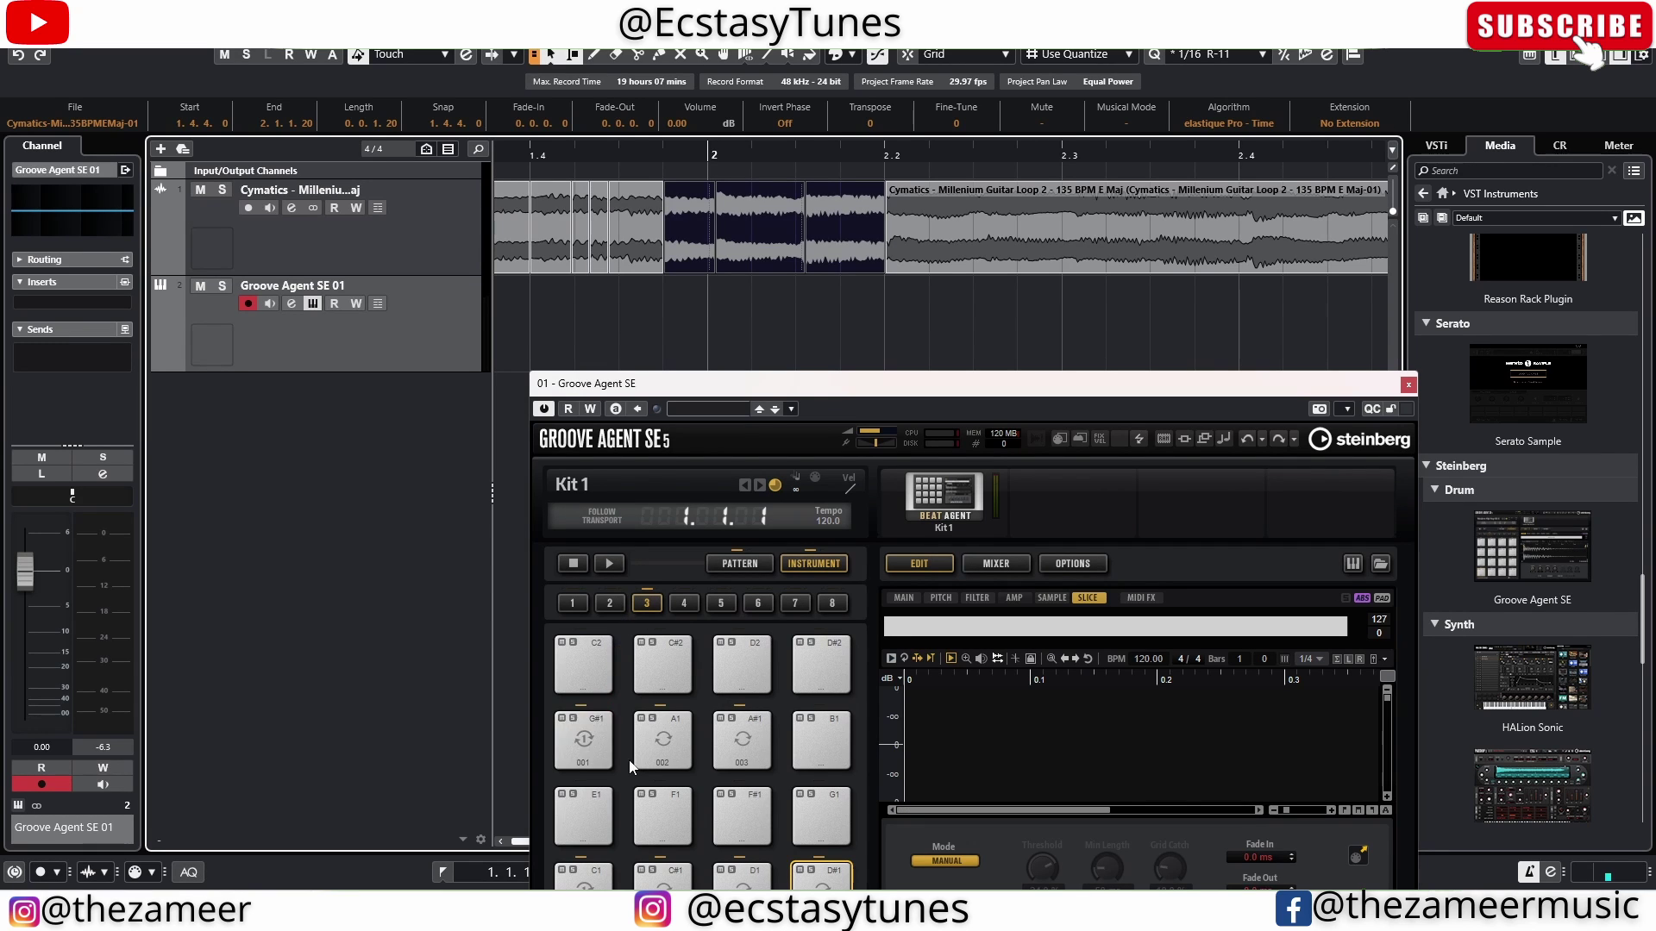
{"action": "left_click", "coordinate": [742, 743]}
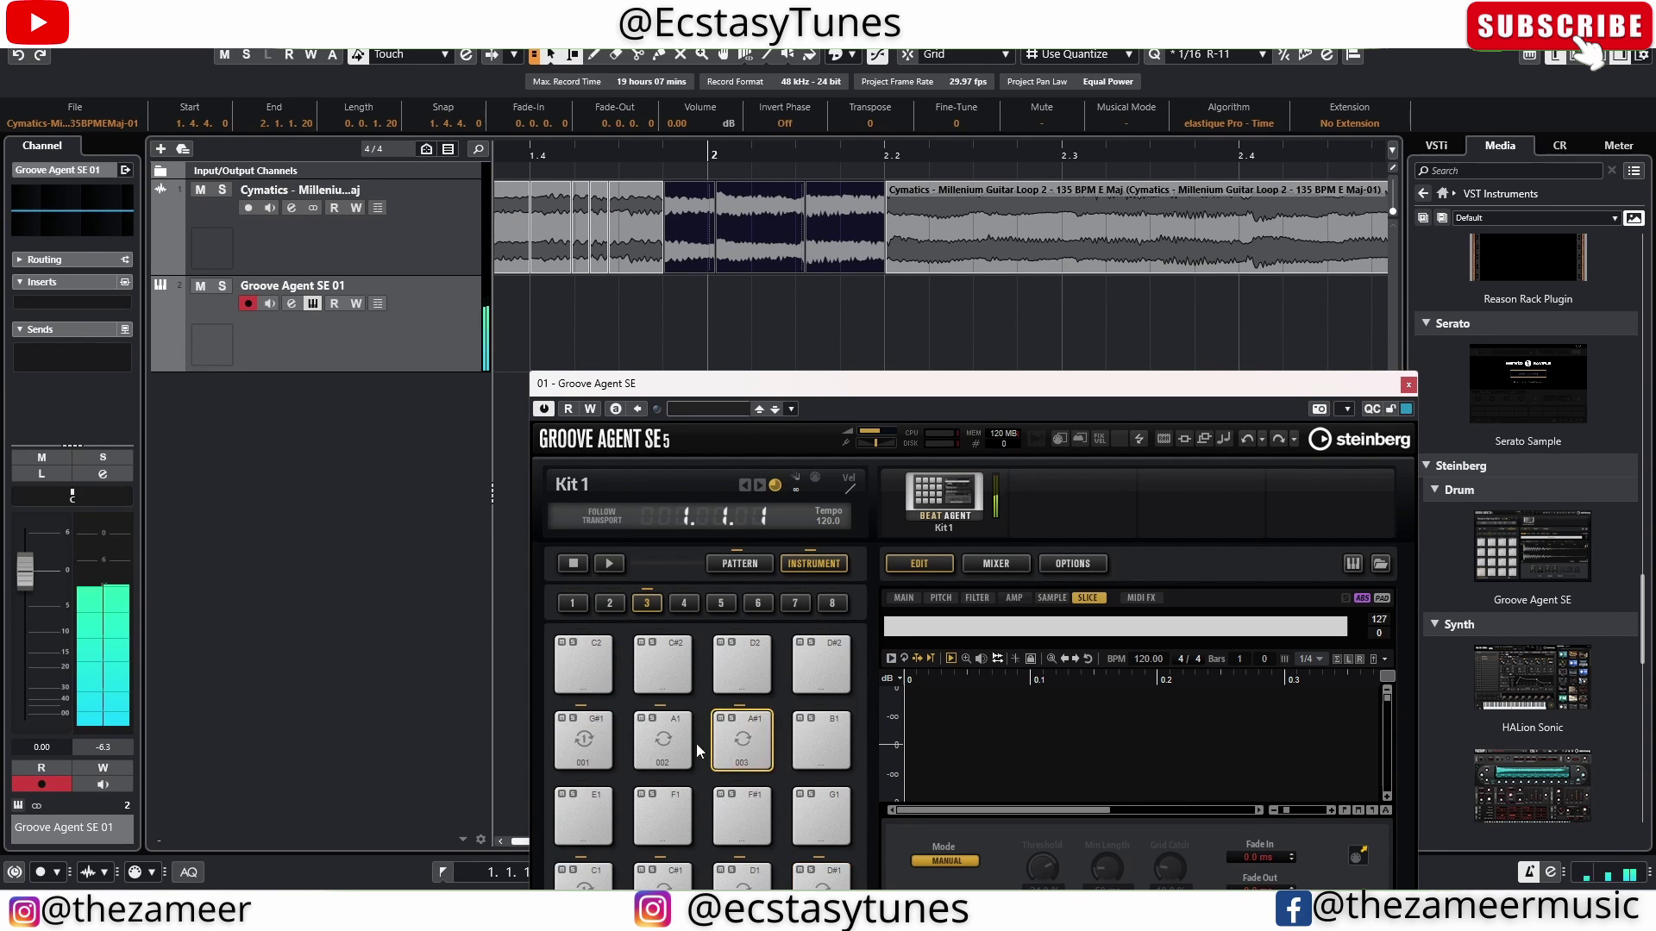
{"action": "left_click", "coordinate": [662, 741]}
{"action": "left_click", "coordinate": [590, 744]}
{"action": "left_click", "coordinate": [662, 742]}
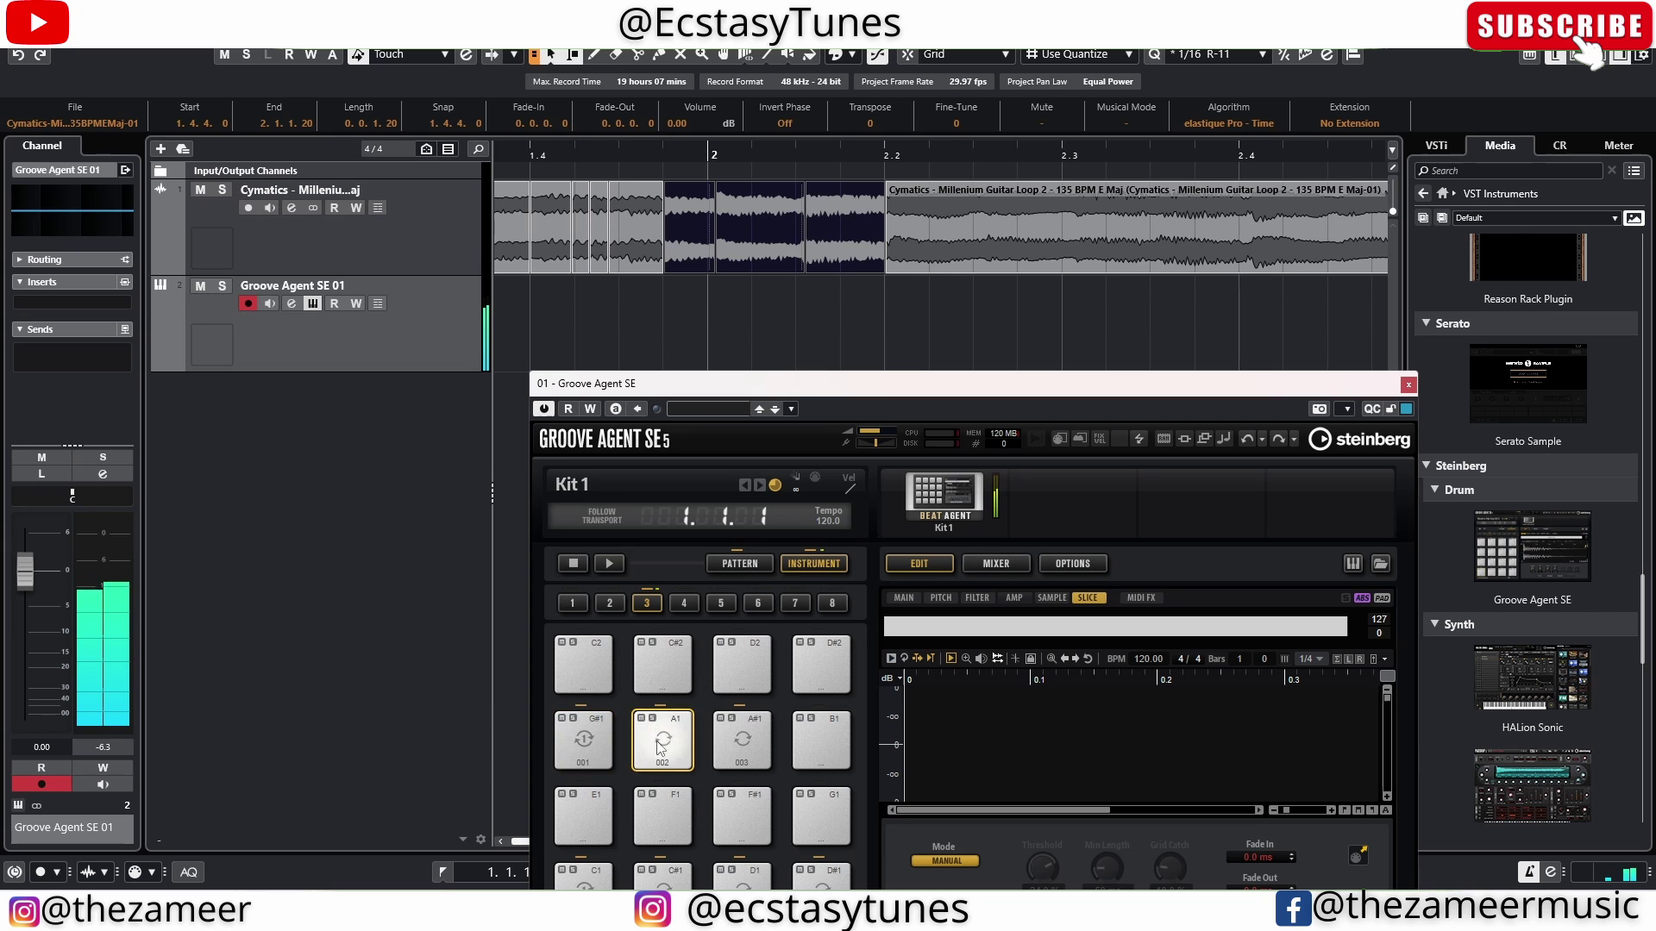
{"action": "left_click", "coordinate": [742, 741]}
Step: Reset all pads of the Groove Agent SE kit and close its window
{"action": "left_click_drag", "start_coordinate": [828, 383], "coordinate": [829, 291]}
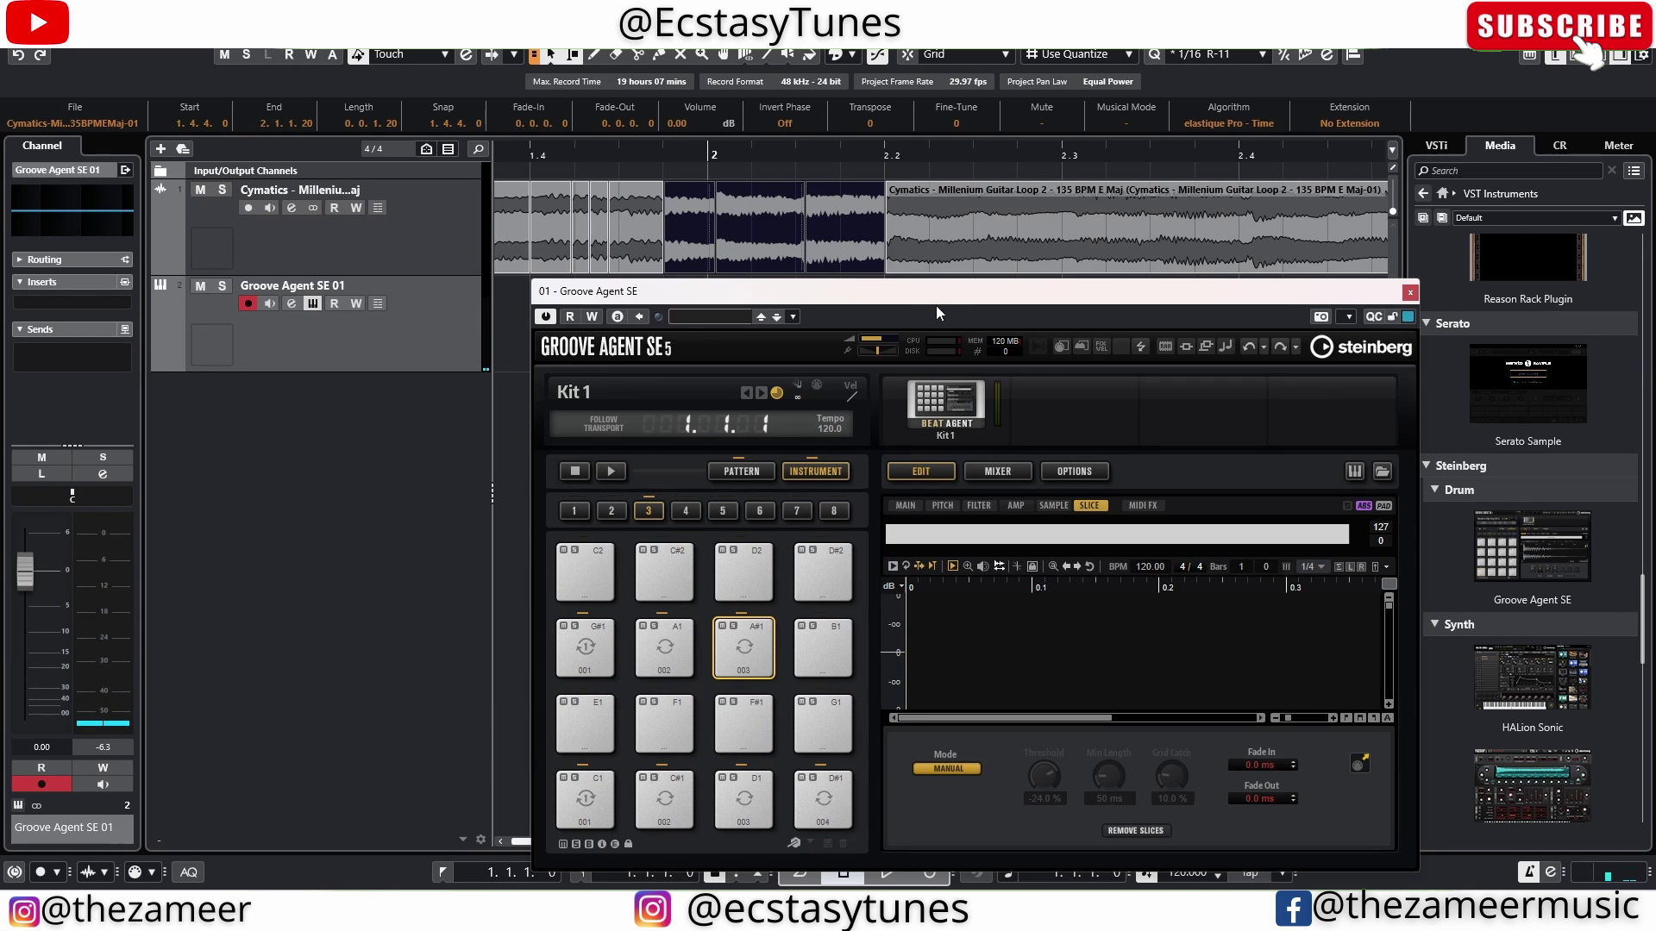
{"action": "left_click_drag", "start_coordinate": [980, 303], "coordinate": [996, 139]}
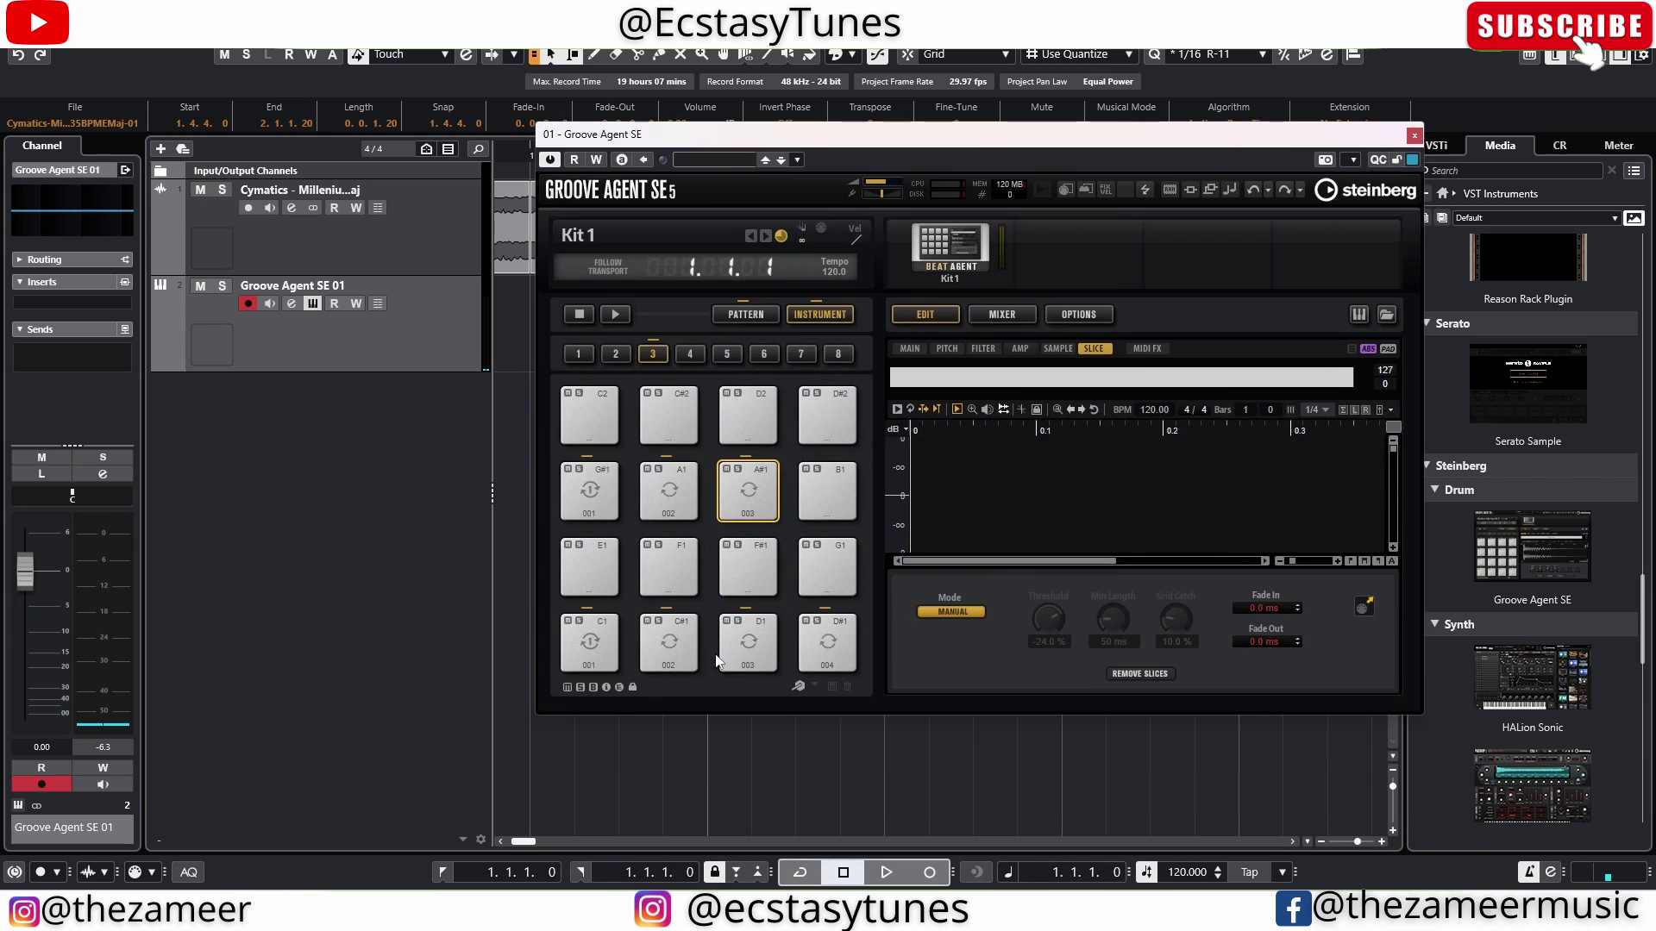
{"action": "right_click", "coordinate": [603, 629]}
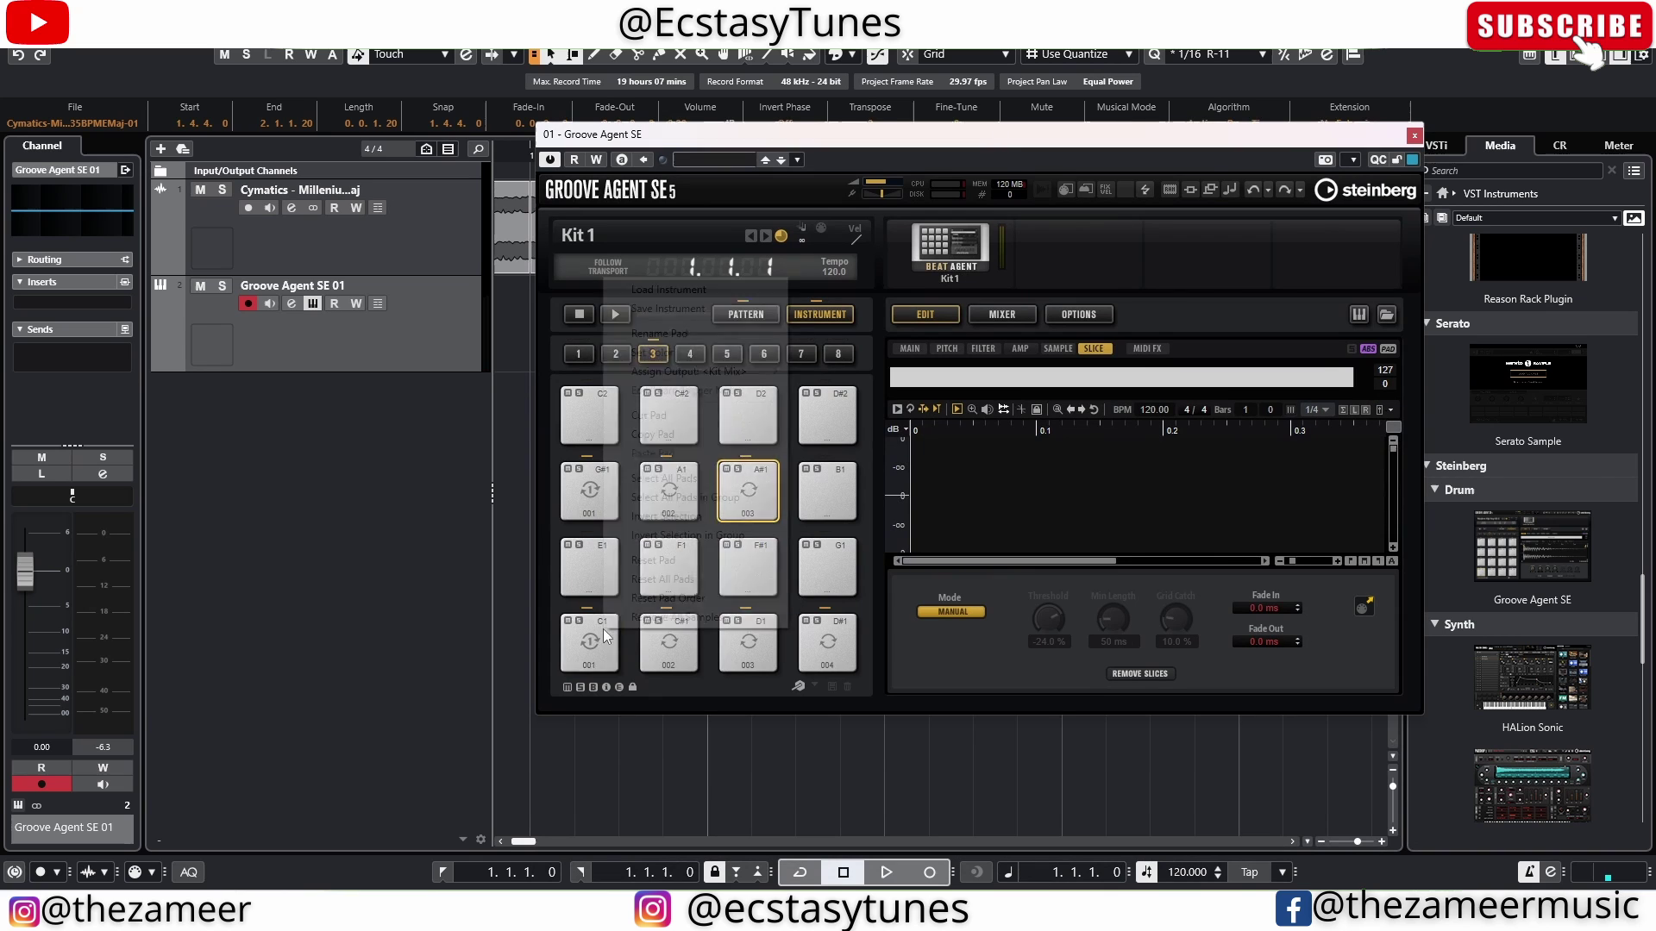
{"action": "left_click", "coordinate": [707, 583]}
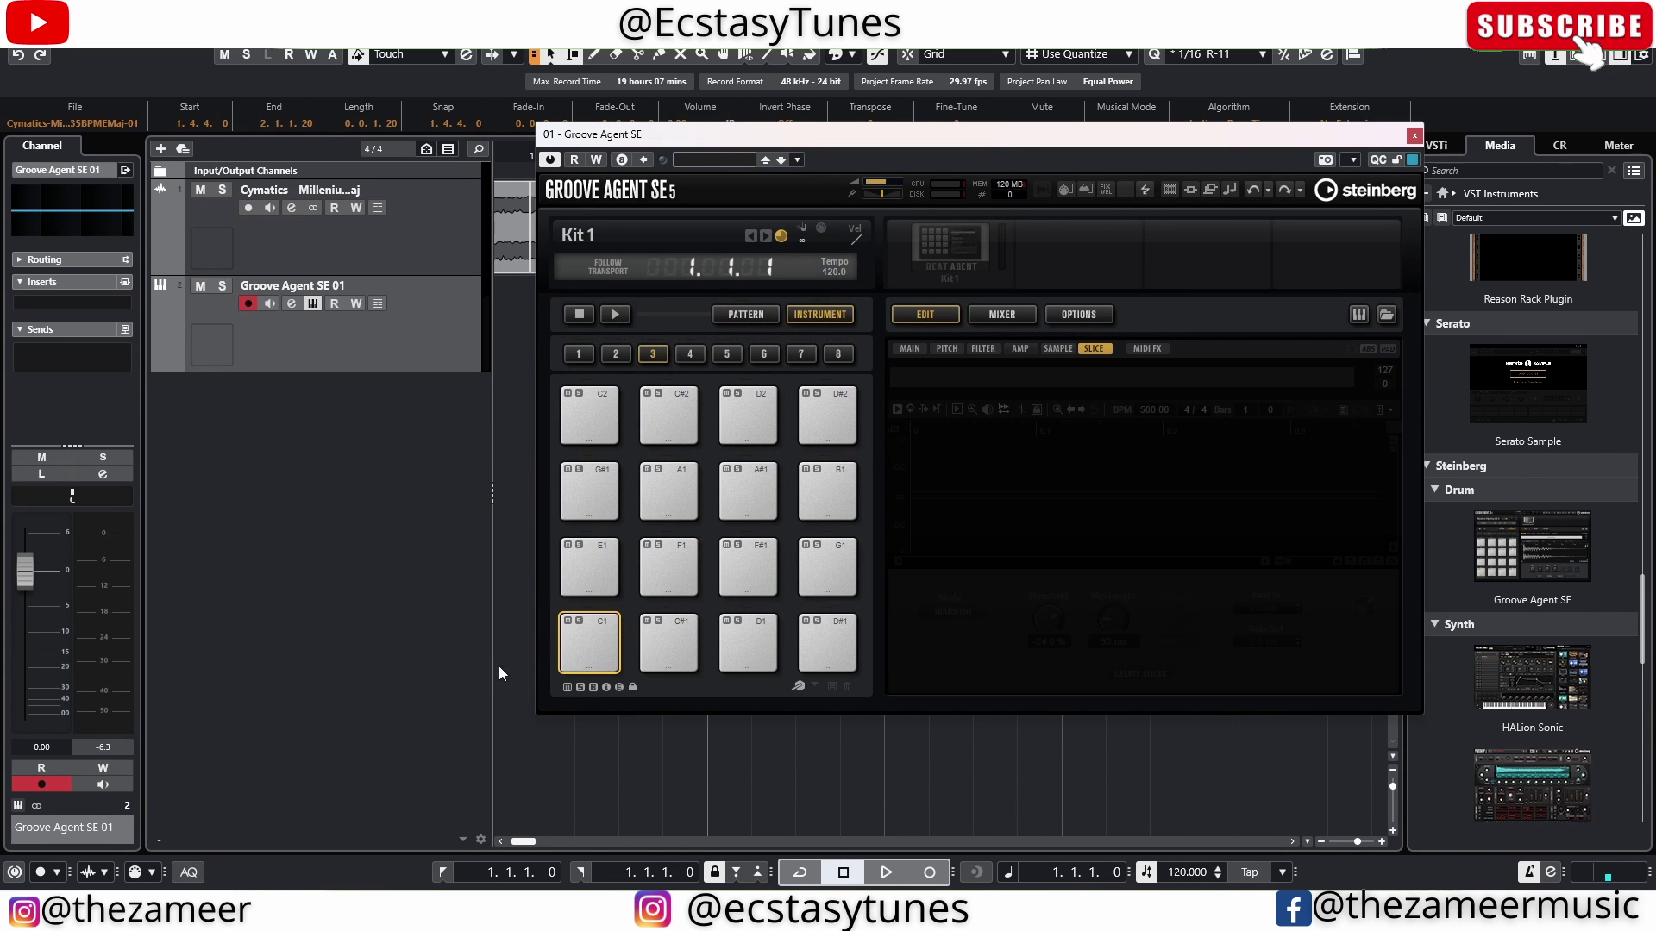
{"action": "left_click", "coordinate": [1415, 136]}
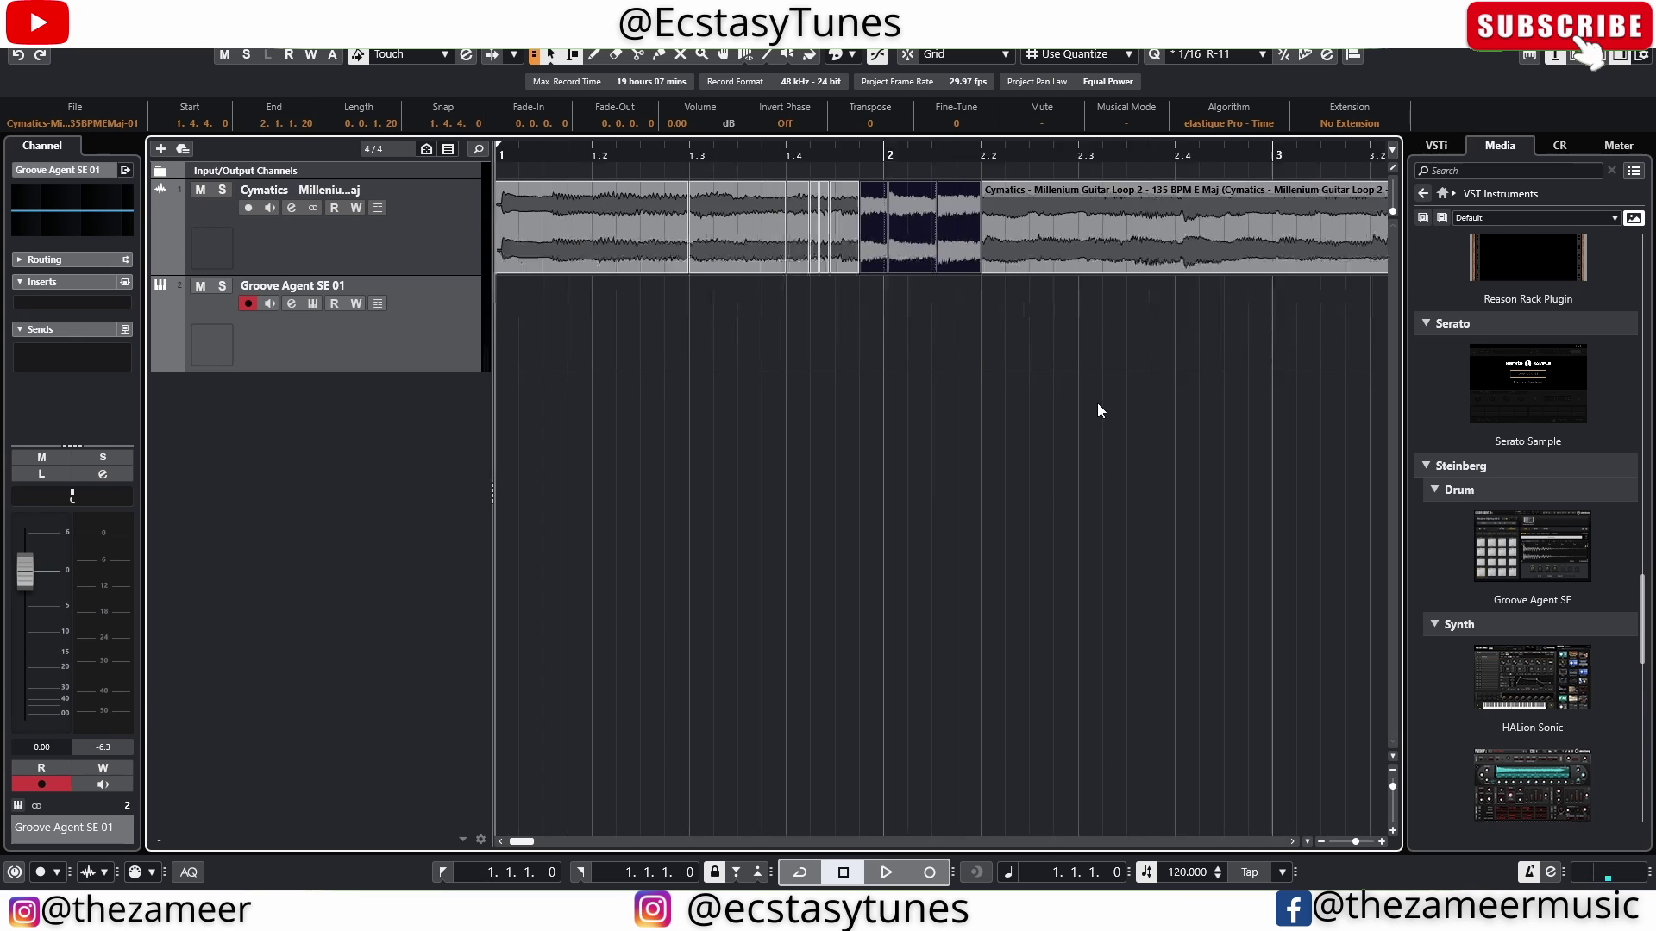
Step: Restore the sliced guitar loop to one unsplit event spanning bars 1 to 5 and select it
{"action": "left_click", "coordinate": [709, 263]}
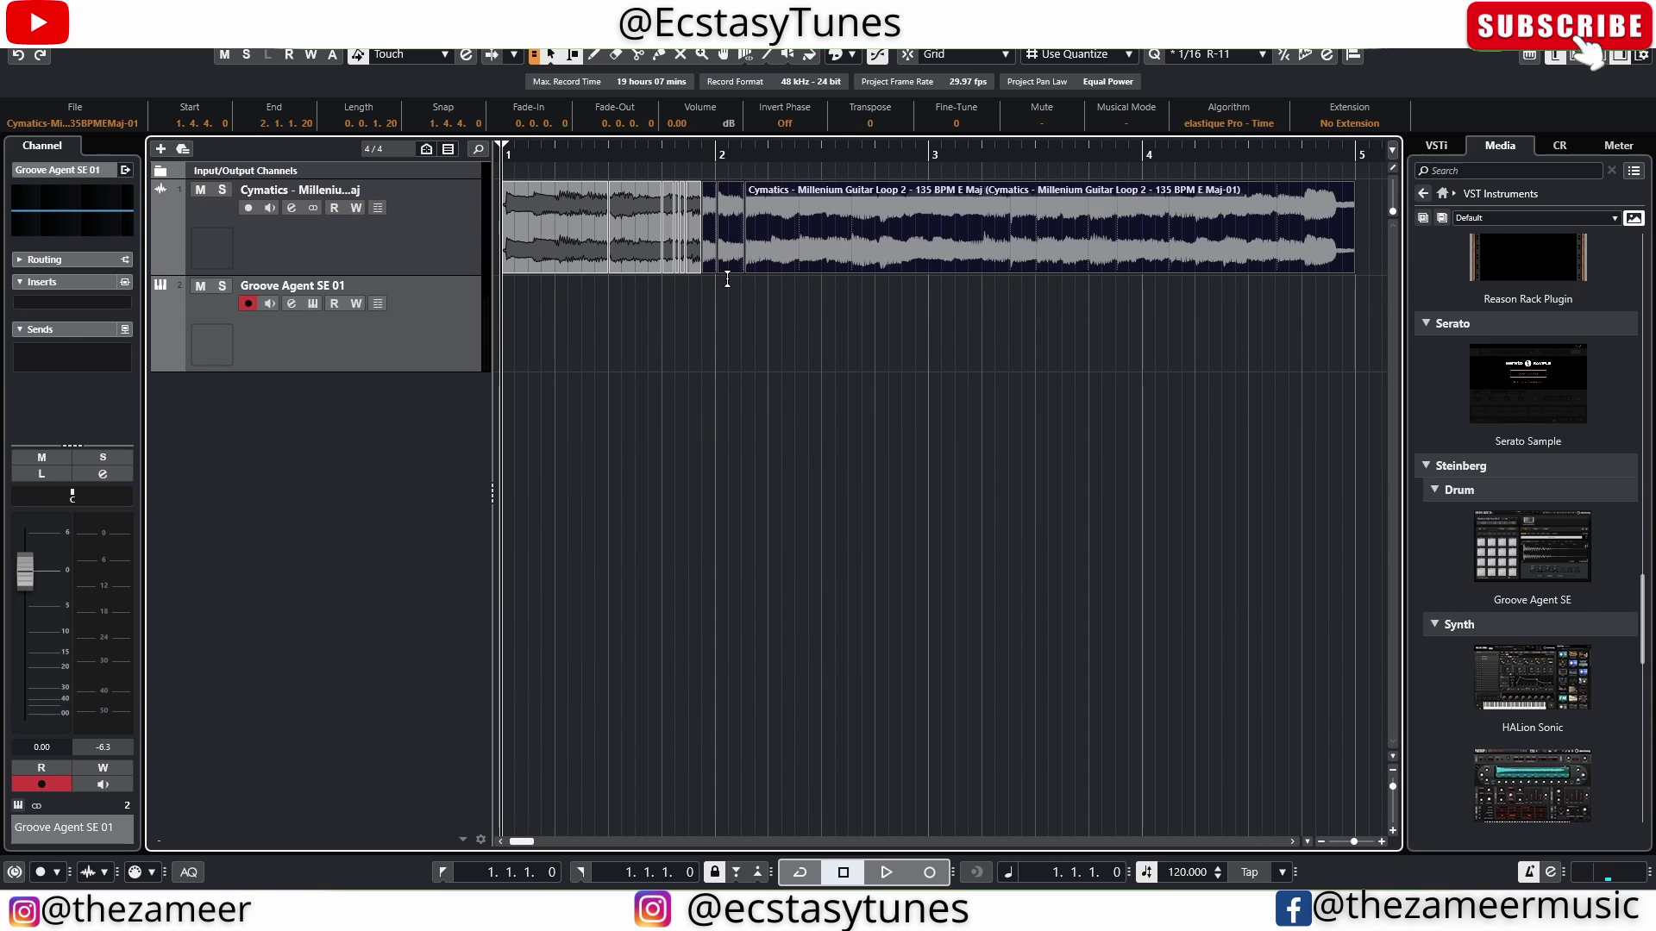
{"action": "left_click", "coordinate": [727, 279]}
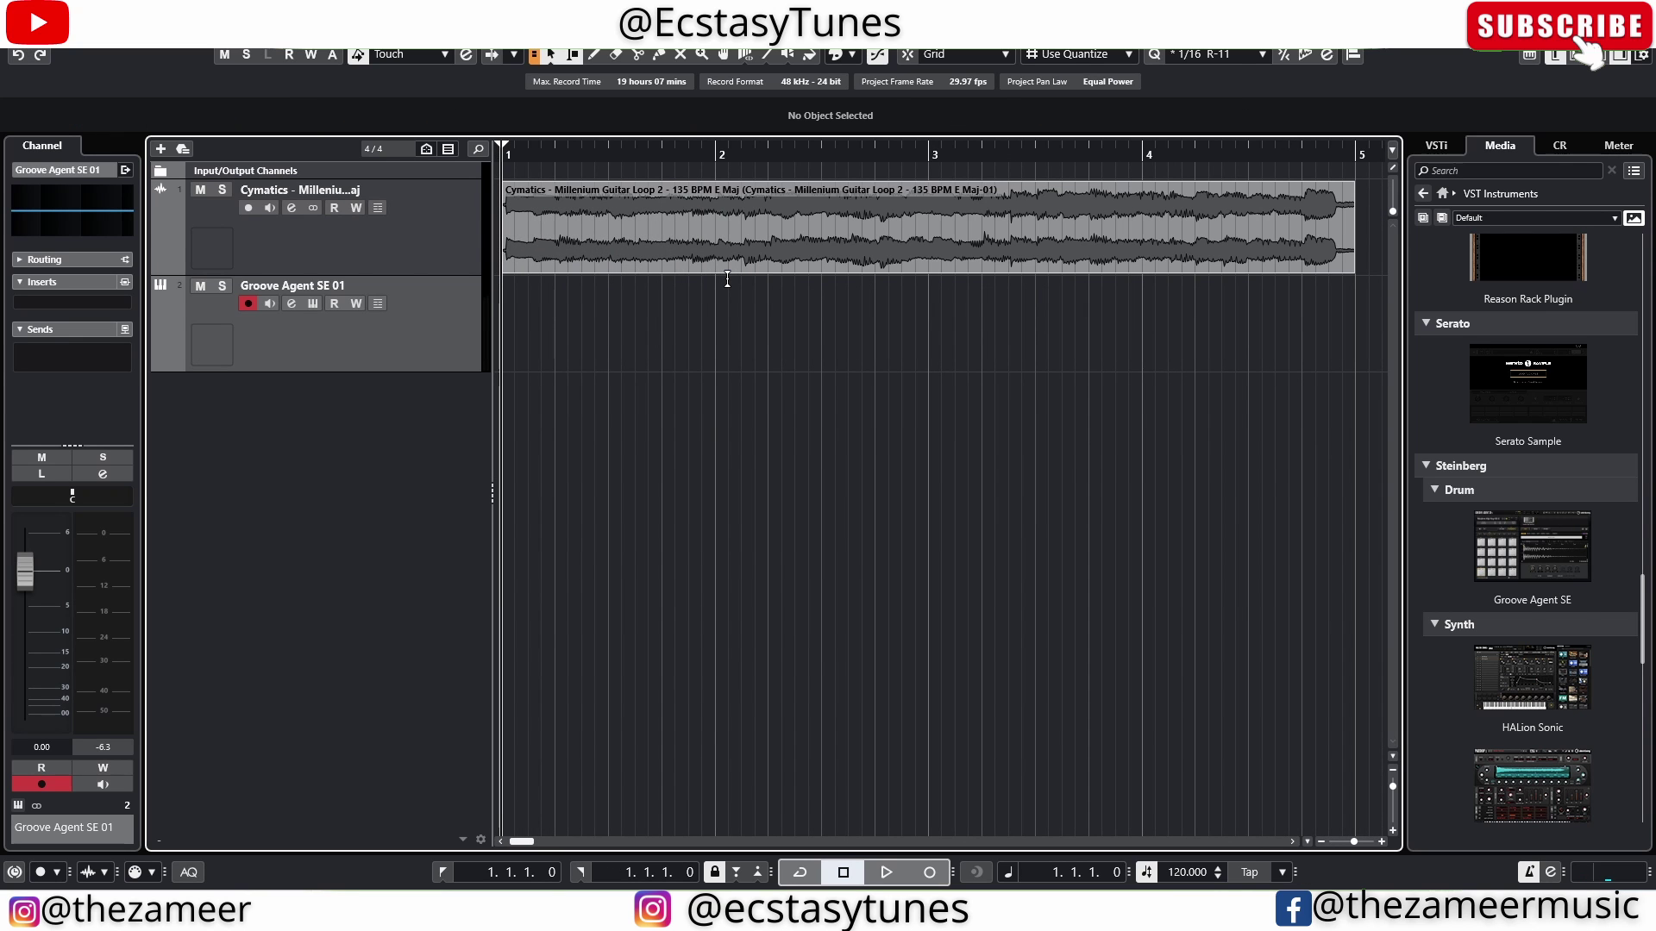
{"action": "key", "text": "g"}
{"action": "left_click", "coordinate": [712, 263]}
{"action": "key", "text": "h"}
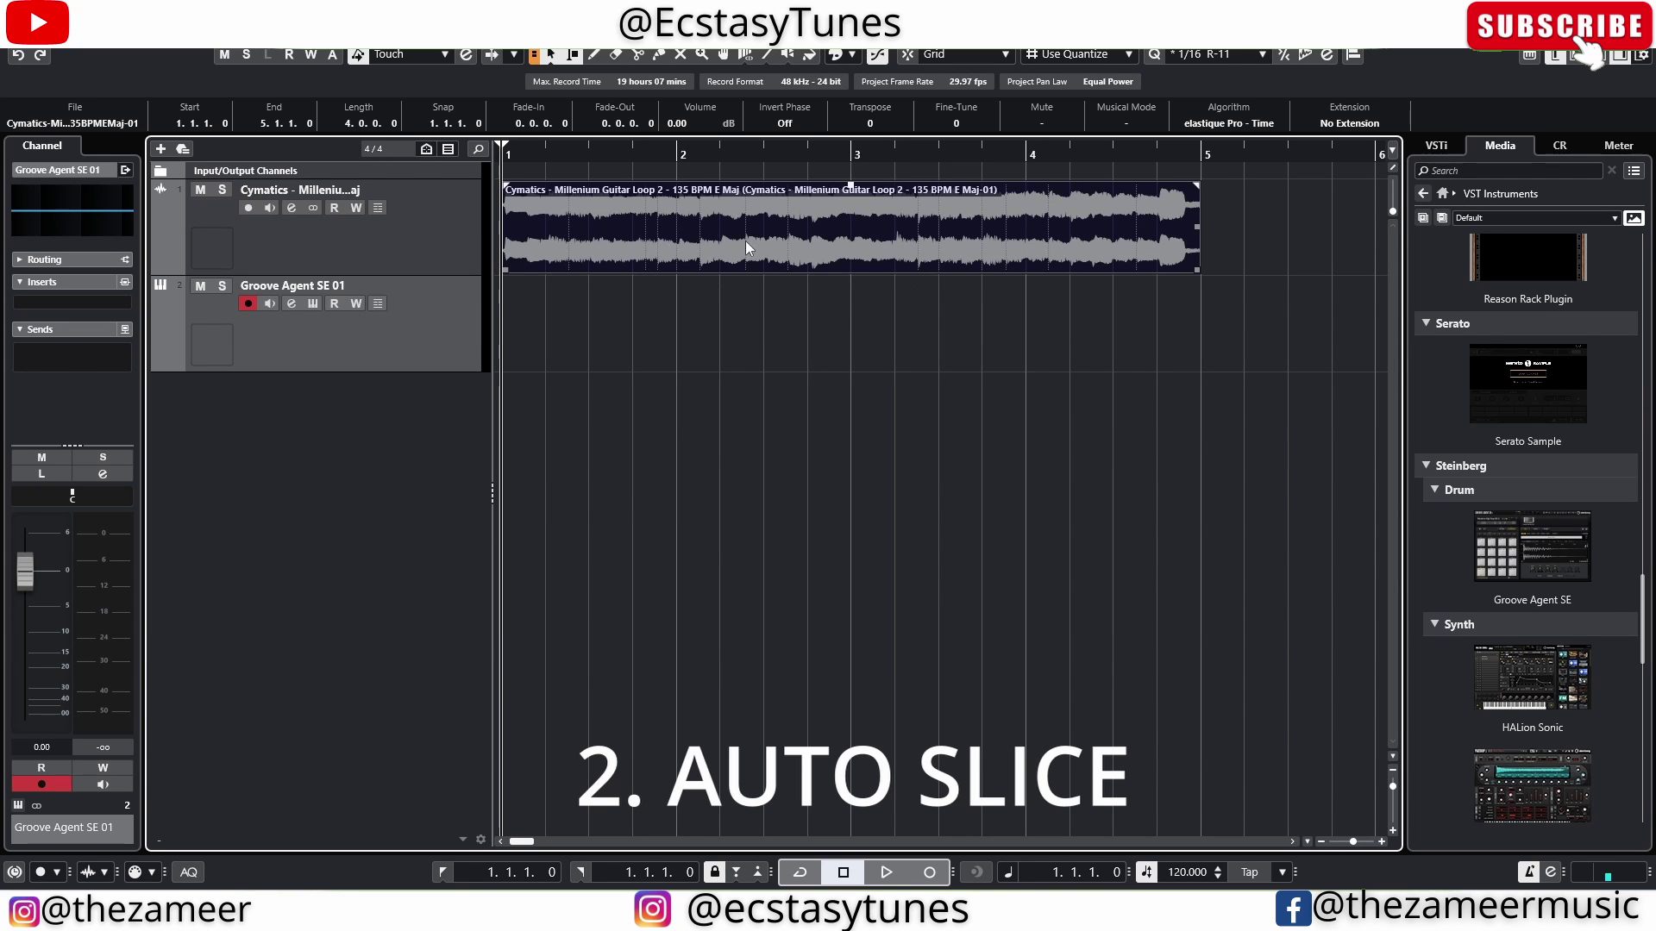
Step: Open Groove Agent SE, load the whole guitar loop onto pad C1, and place the window below the loop
{"action": "left_click", "coordinate": [313, 304]}
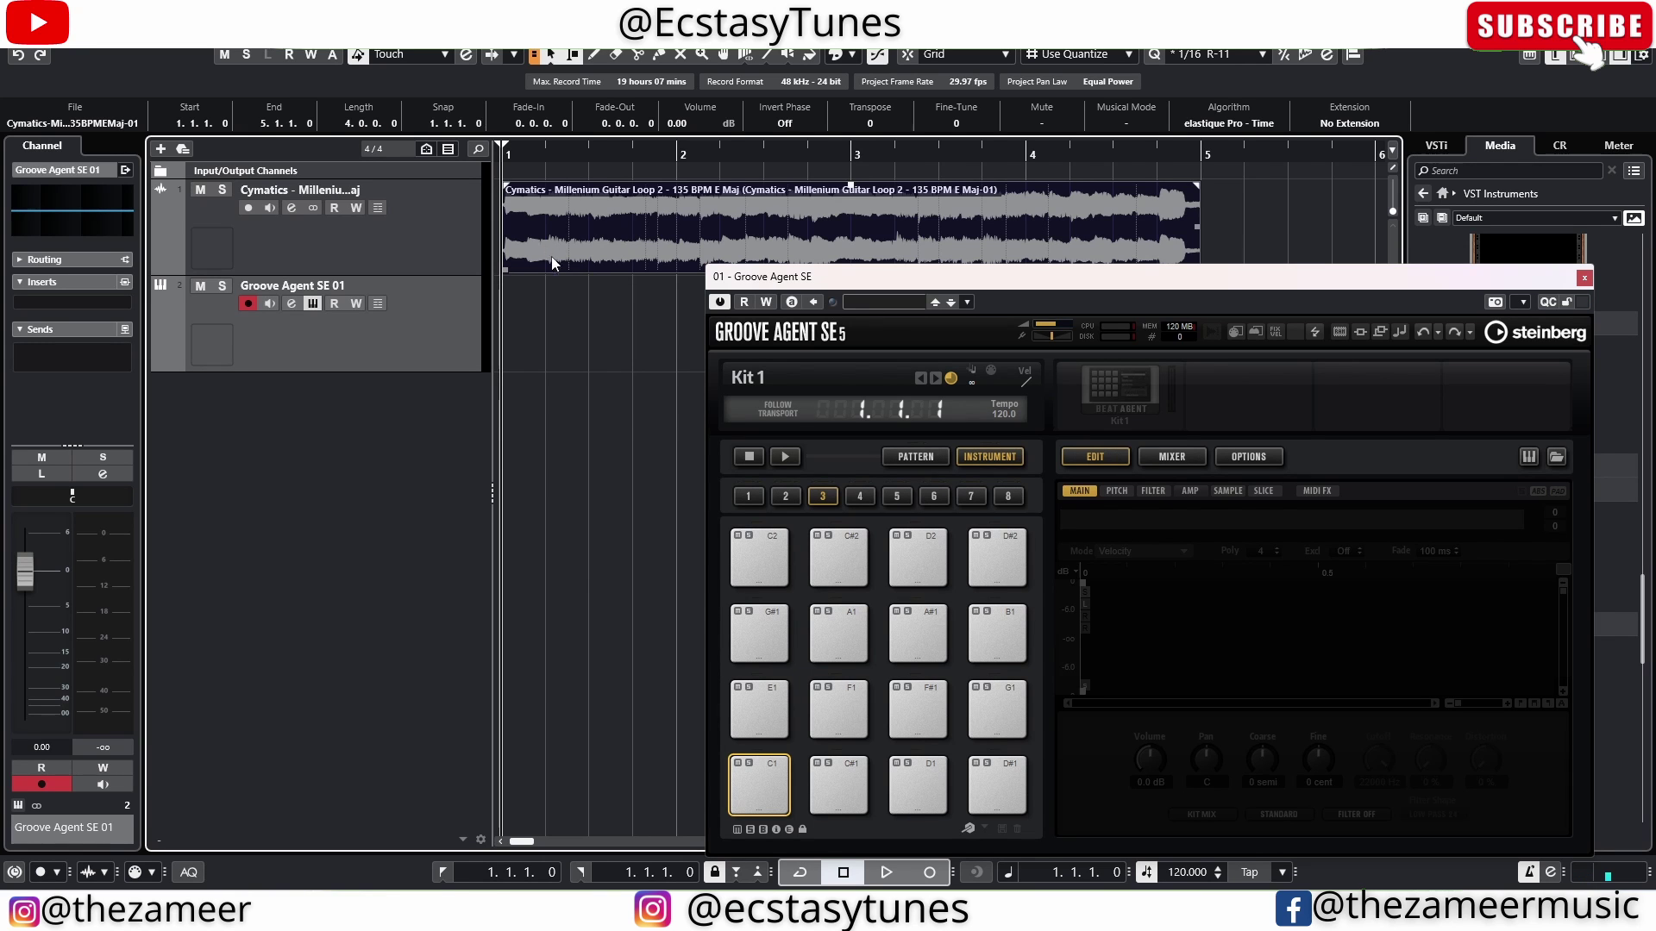
{"action": "left_click_drag", "start_coordinate": [542, 245], "coordinate": [763, 790]}
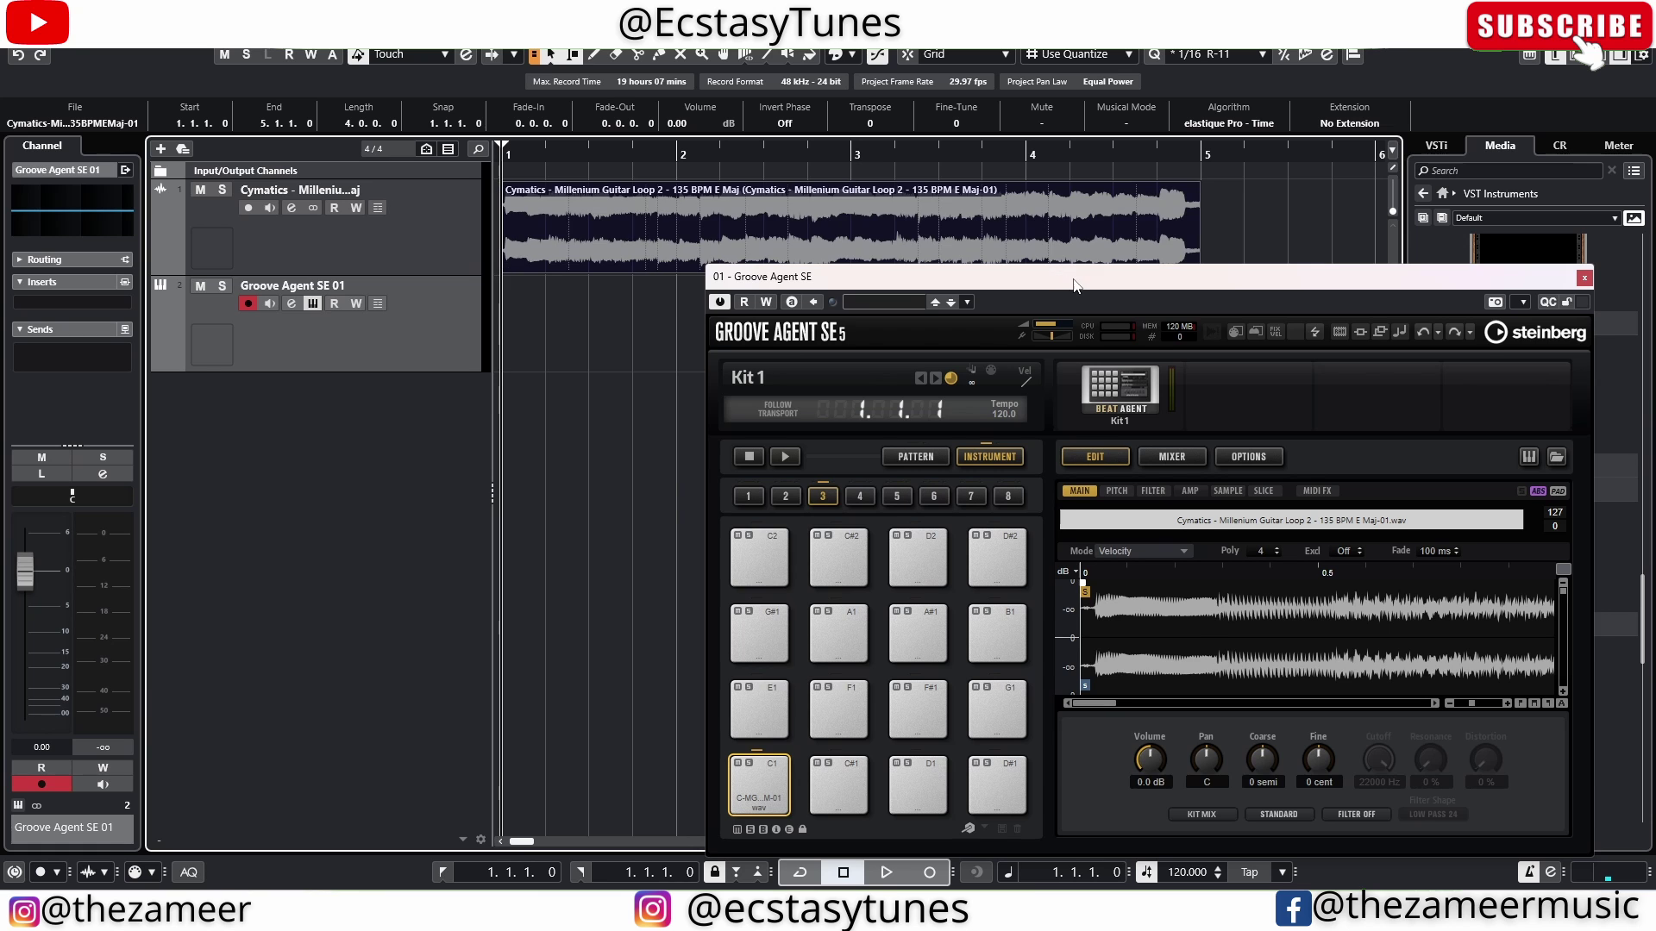
{"action": "left_click_drag", "start_coordinate": [1073, 283], "coordinate": [846, 187]}
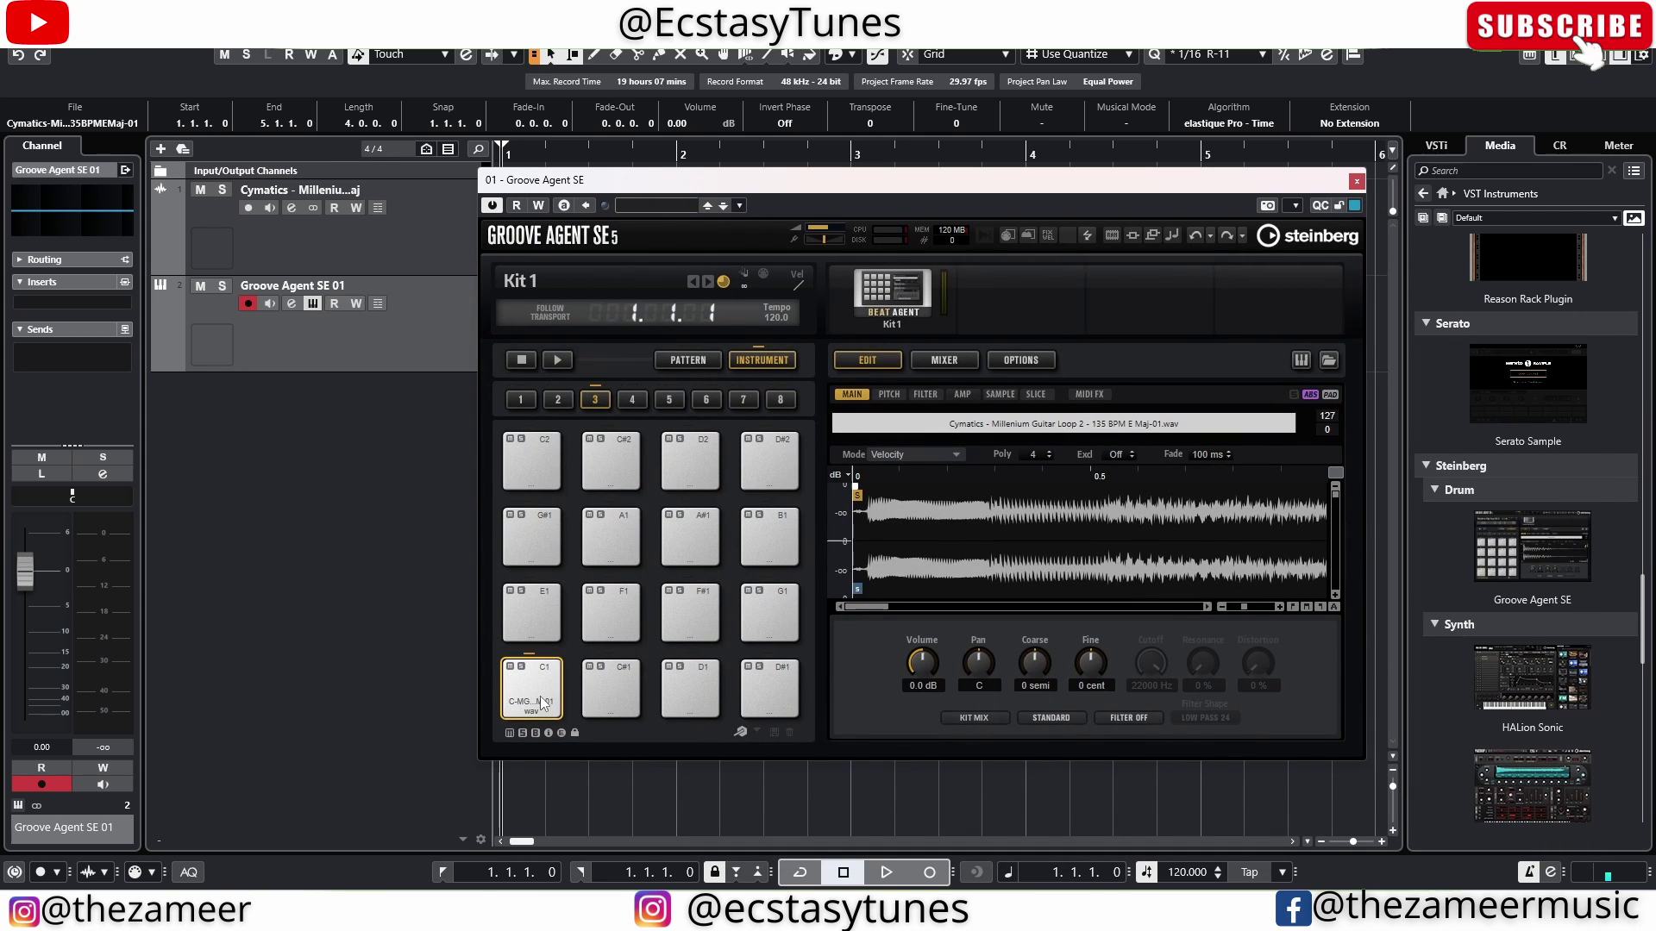
{"action": "left_click_drag", "start_coordinate": [801, 193], "coordinate": [781, 311]}
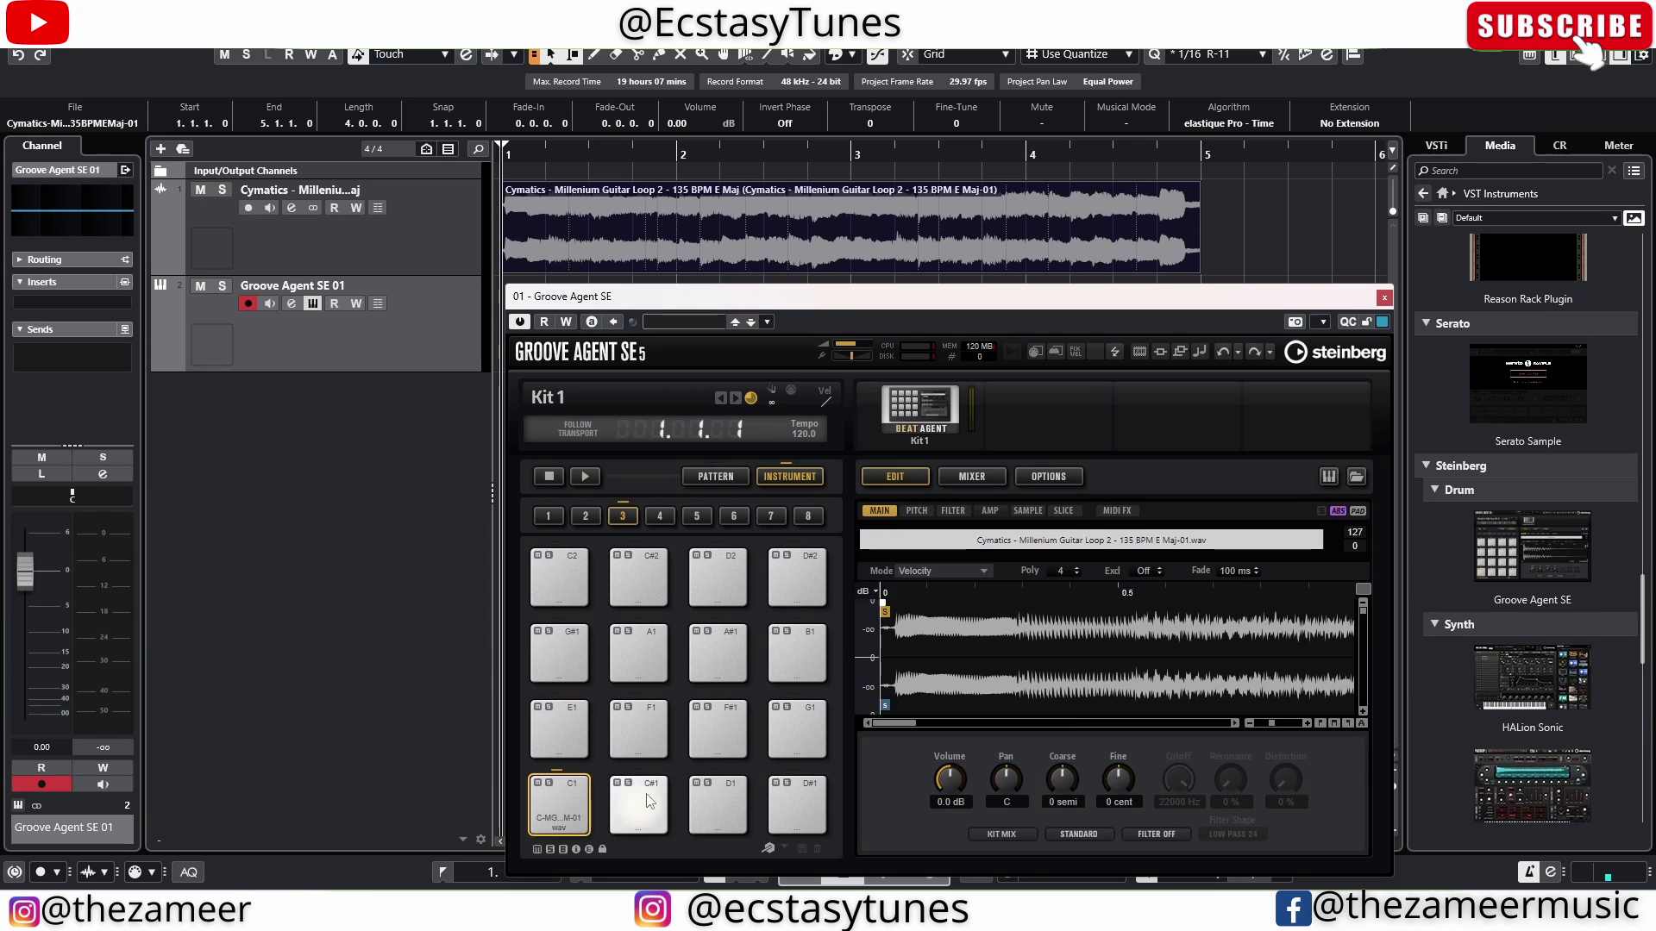
Step: Check pads D1 and F1, and audition the full loop on pad C1
{"action": "left_click", "coordinate": [731, 807]}
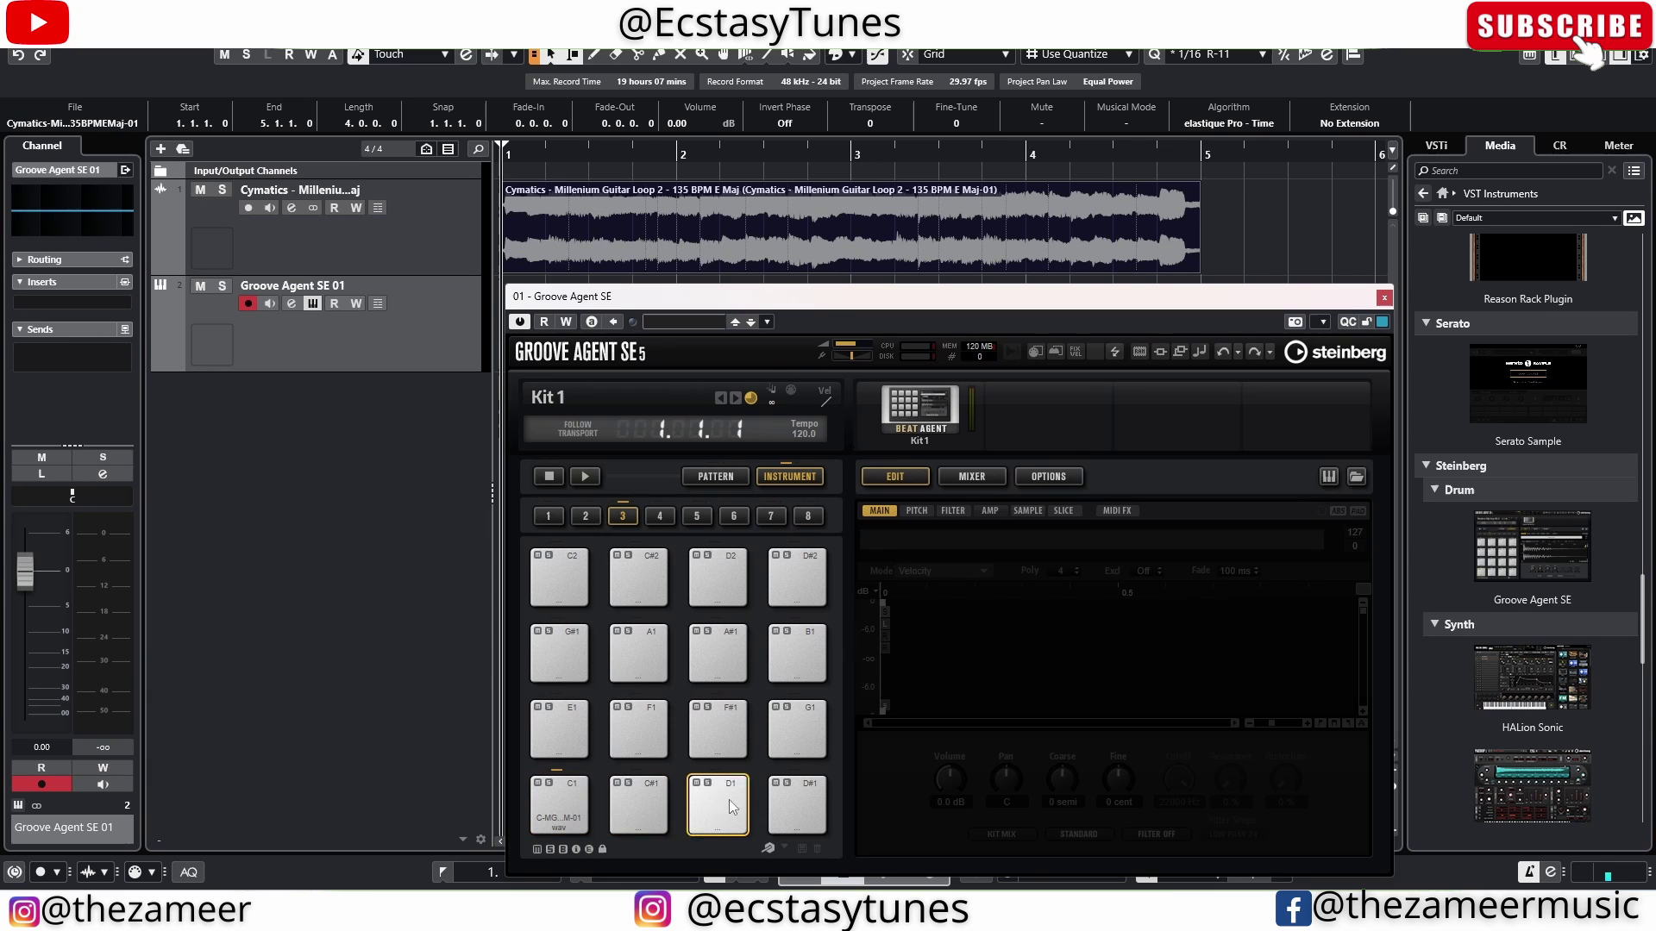
{"action": "left_click", "coordinate": [640, 727]}
{"action": "left_click", "coordinate": [560, 802]}
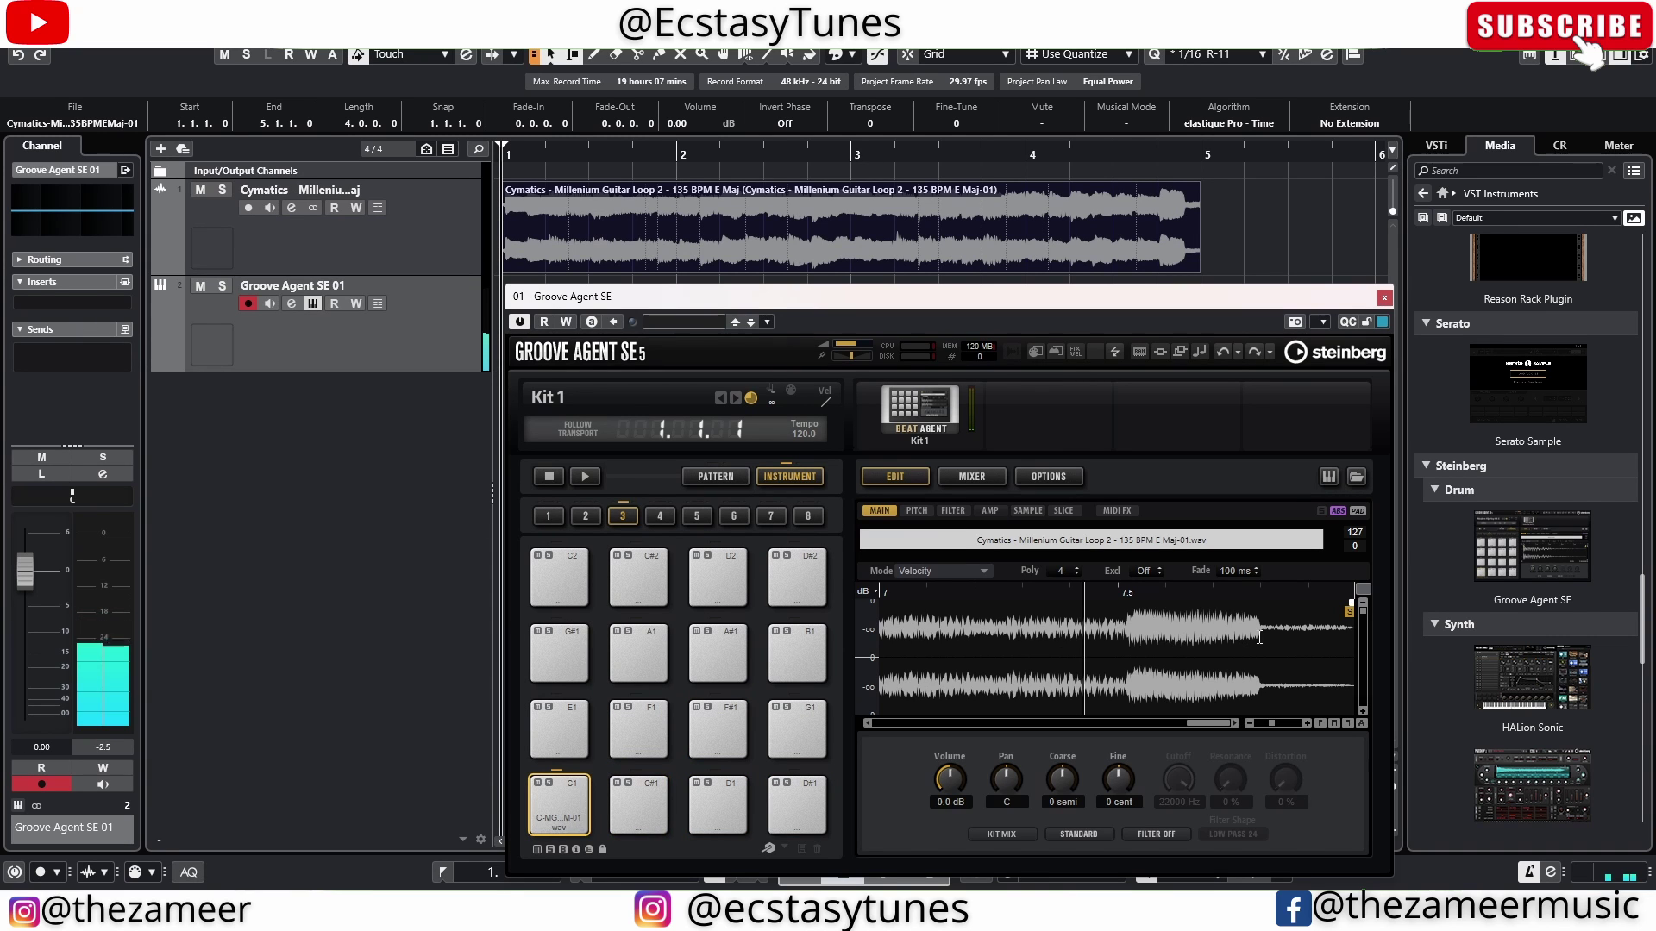
Step: Slice the loop on pad C1 in Transient mode across the pads and audition some of the slices
{"action": "left_click", "coordinate": [1064, 513]}
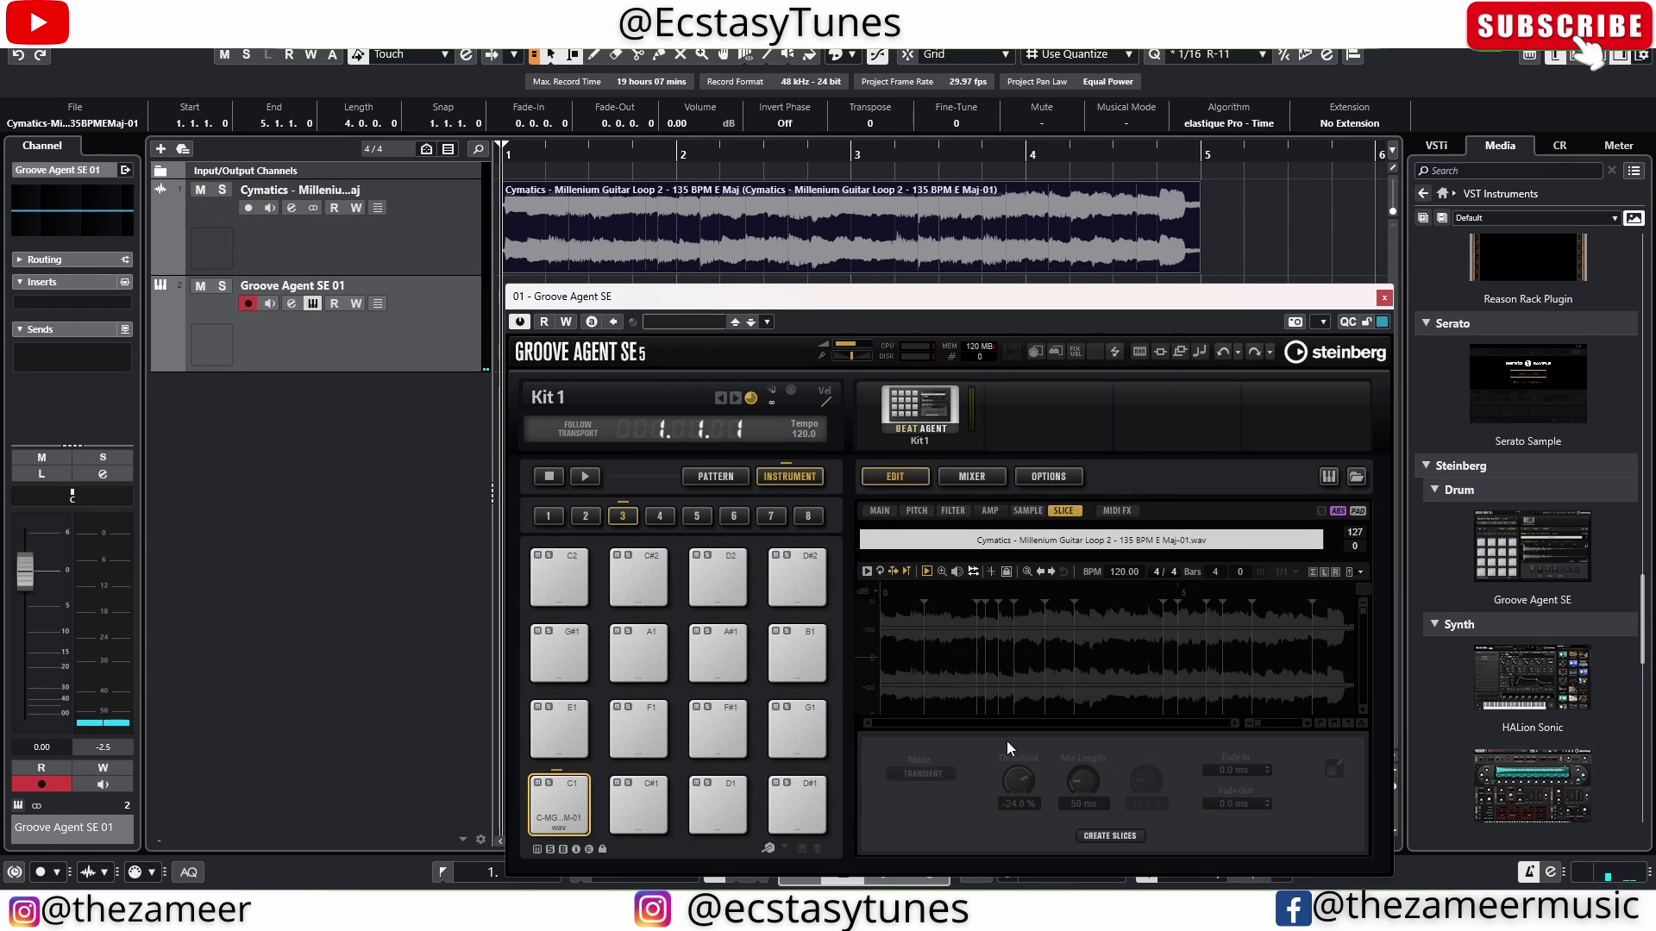
{"action": "left_click", "coordinate": [1121, 838]}
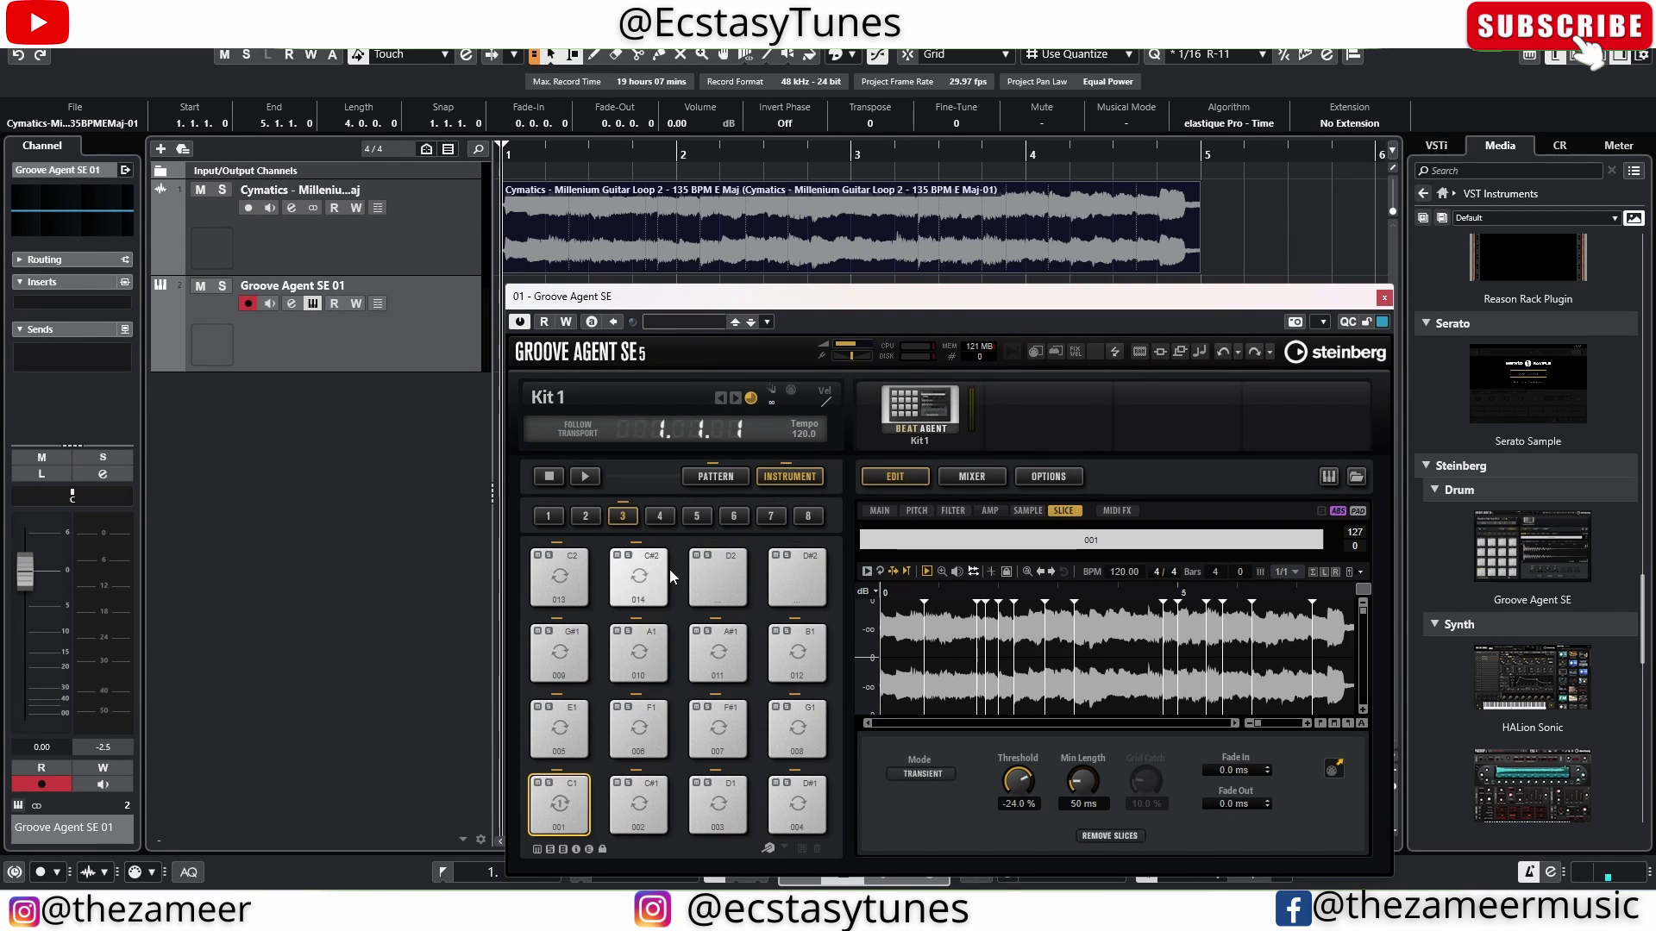
{"action": "left_click", "coordinate": [793, 656]}
{"action": "left_click", "coordinate": [1214, 655]}
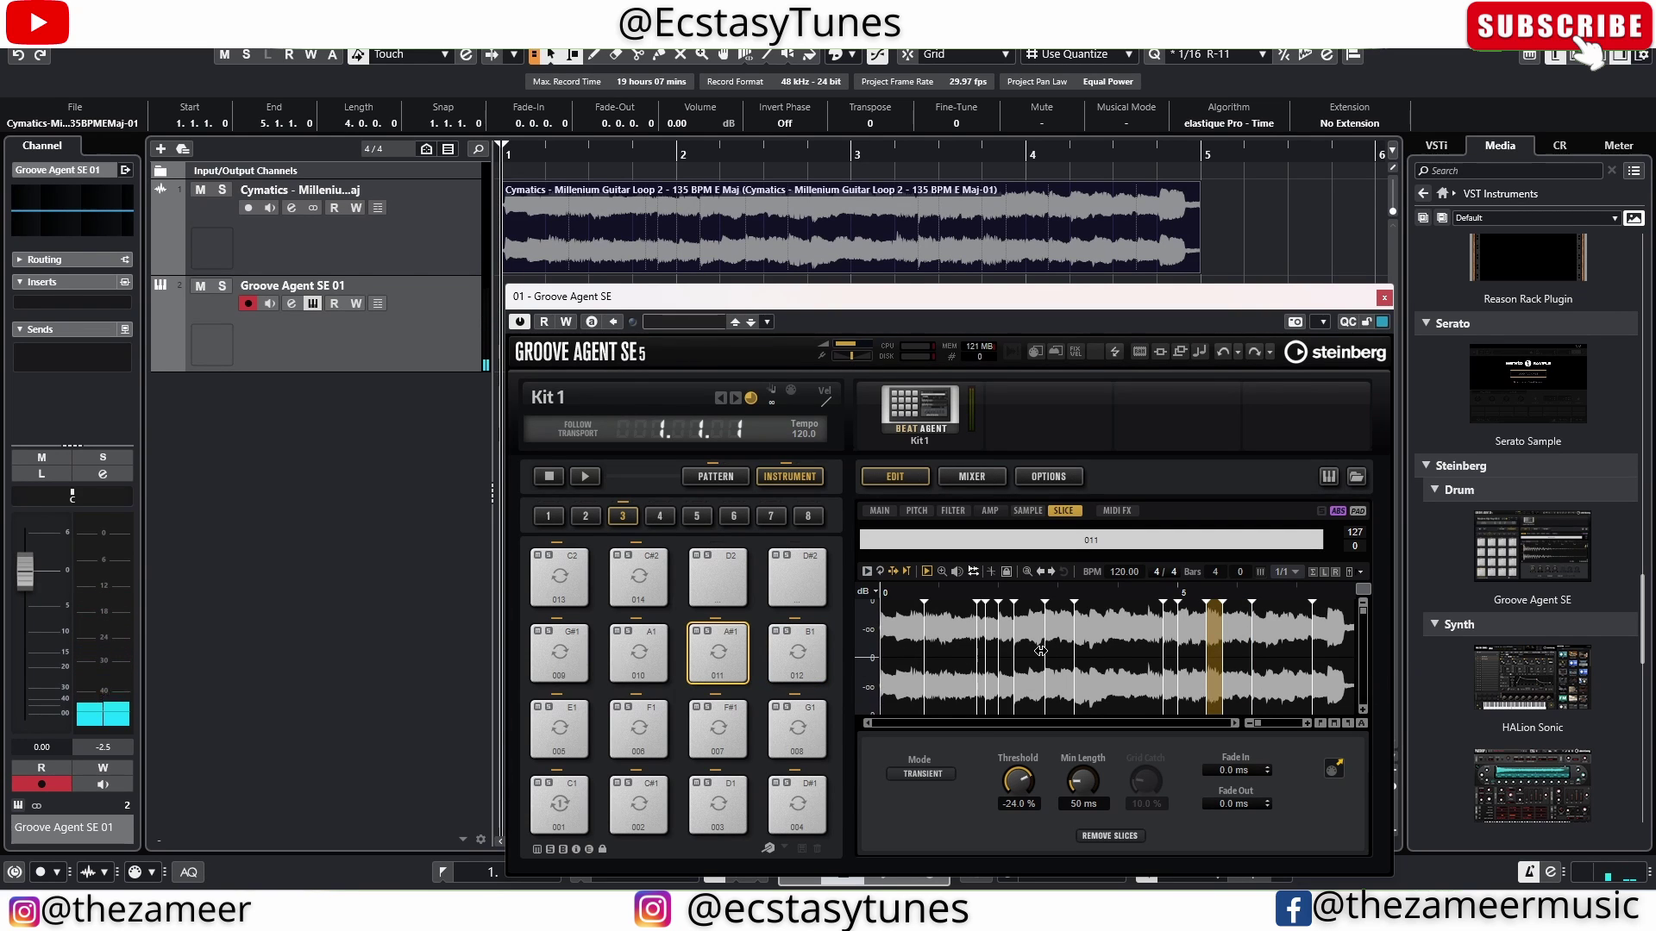
Step: Switch the slice mode to Grid and set the grid resolution to 1/4
{"action": "left_click", "coordinate": [925, 773]}
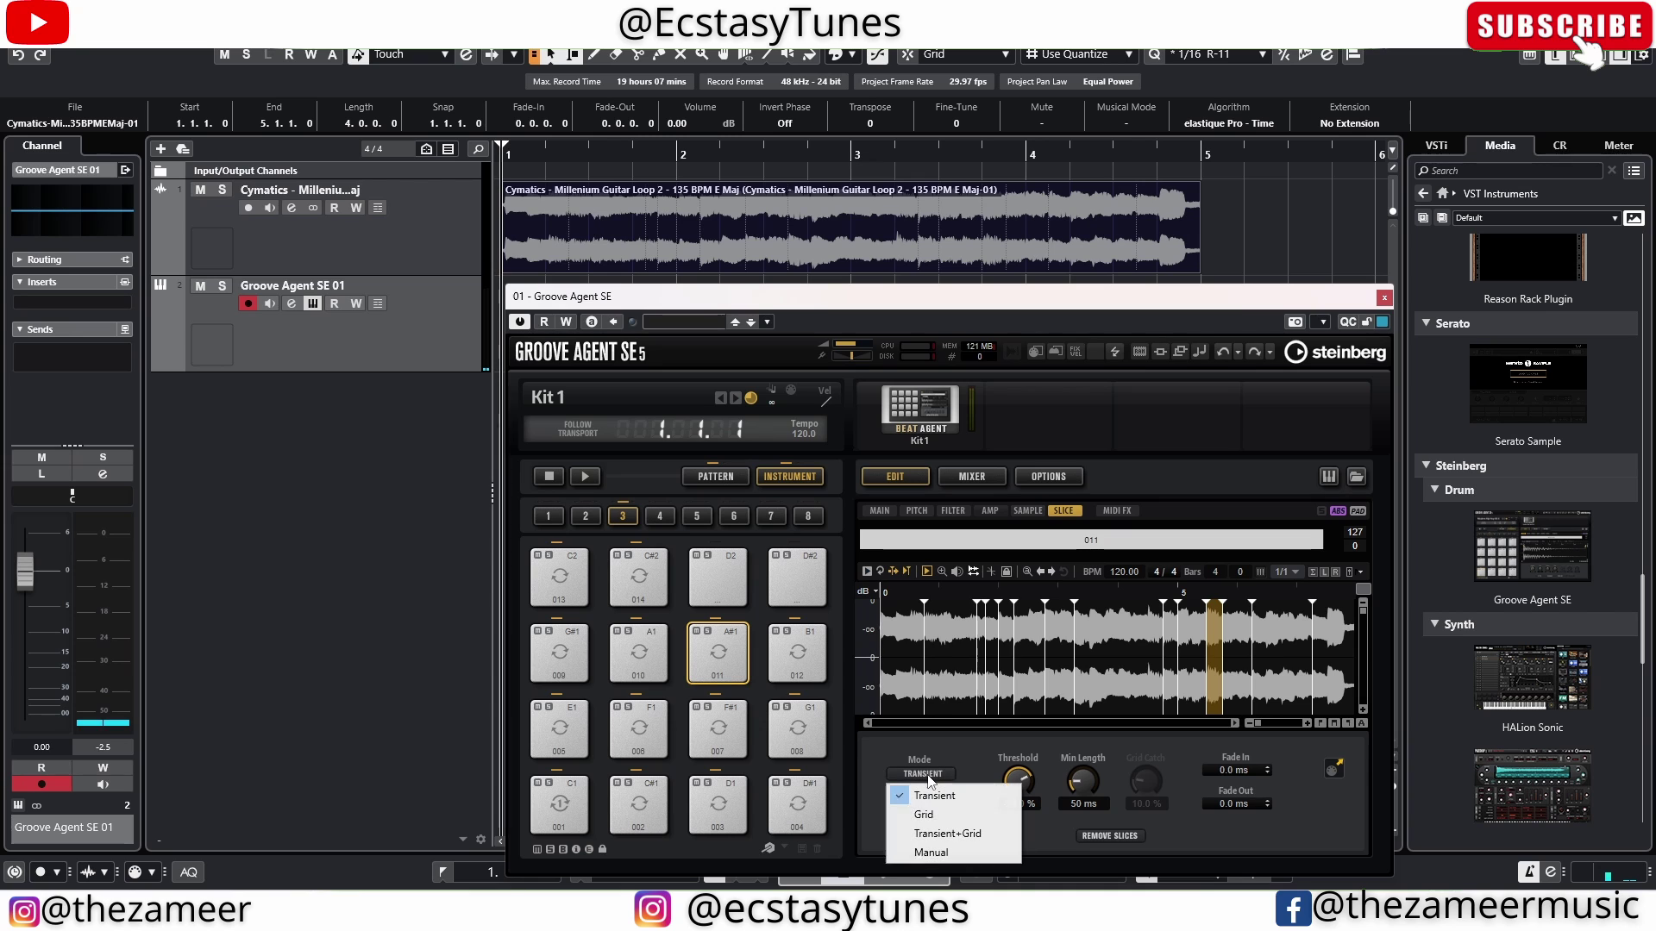
{"action": "left_click", "coordinate": [925, 815]}
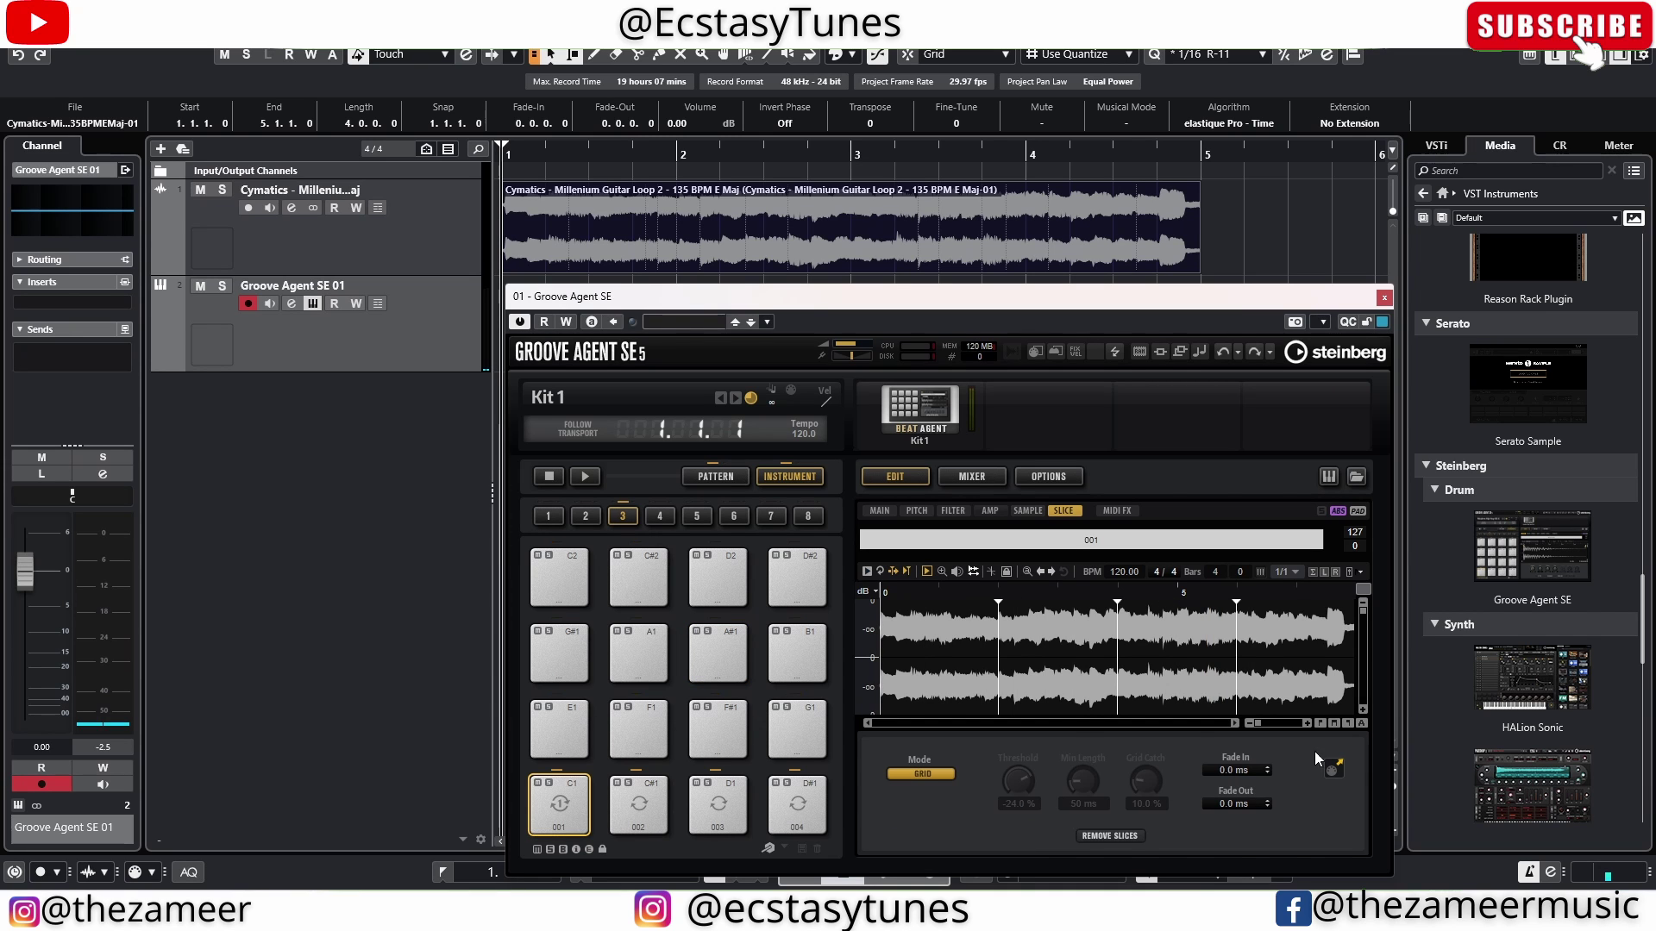
{"action": "left_click", "coordinate": [1288, 574]}
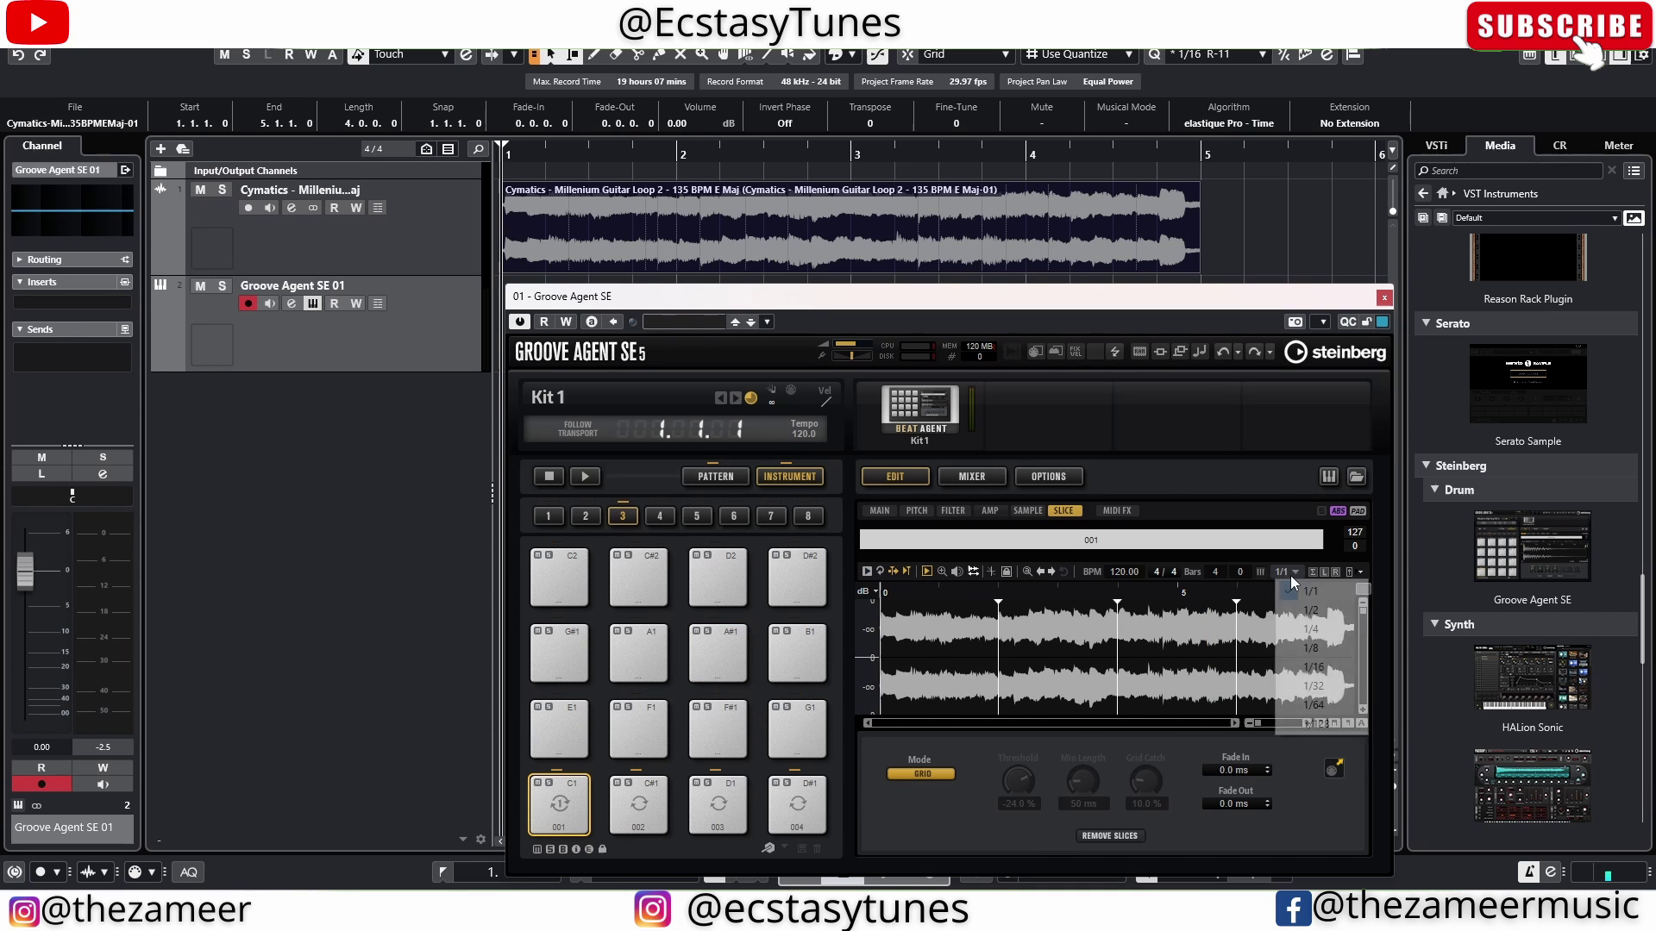
{"action": "left_click", "coordinate": [1312, 630]}
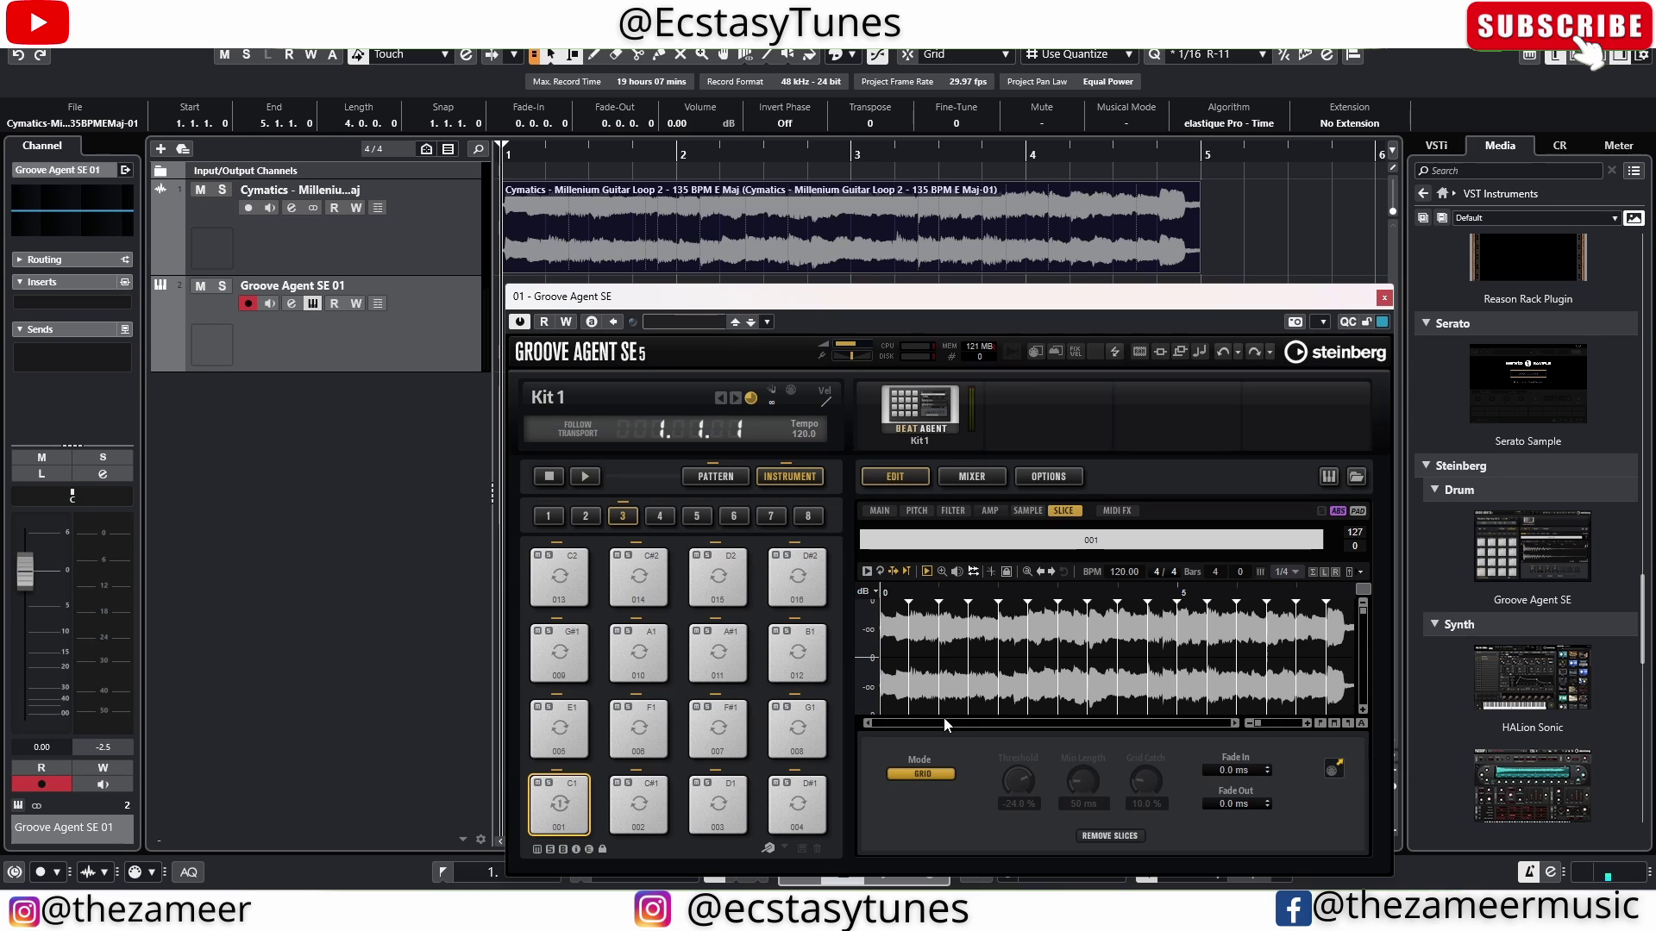
Step: Audition the grid slices on pads D1, F#1, G1, B1, A#1, A1, D2 and D#2
{"action": "left_click", "coordinate": [707, 809]}
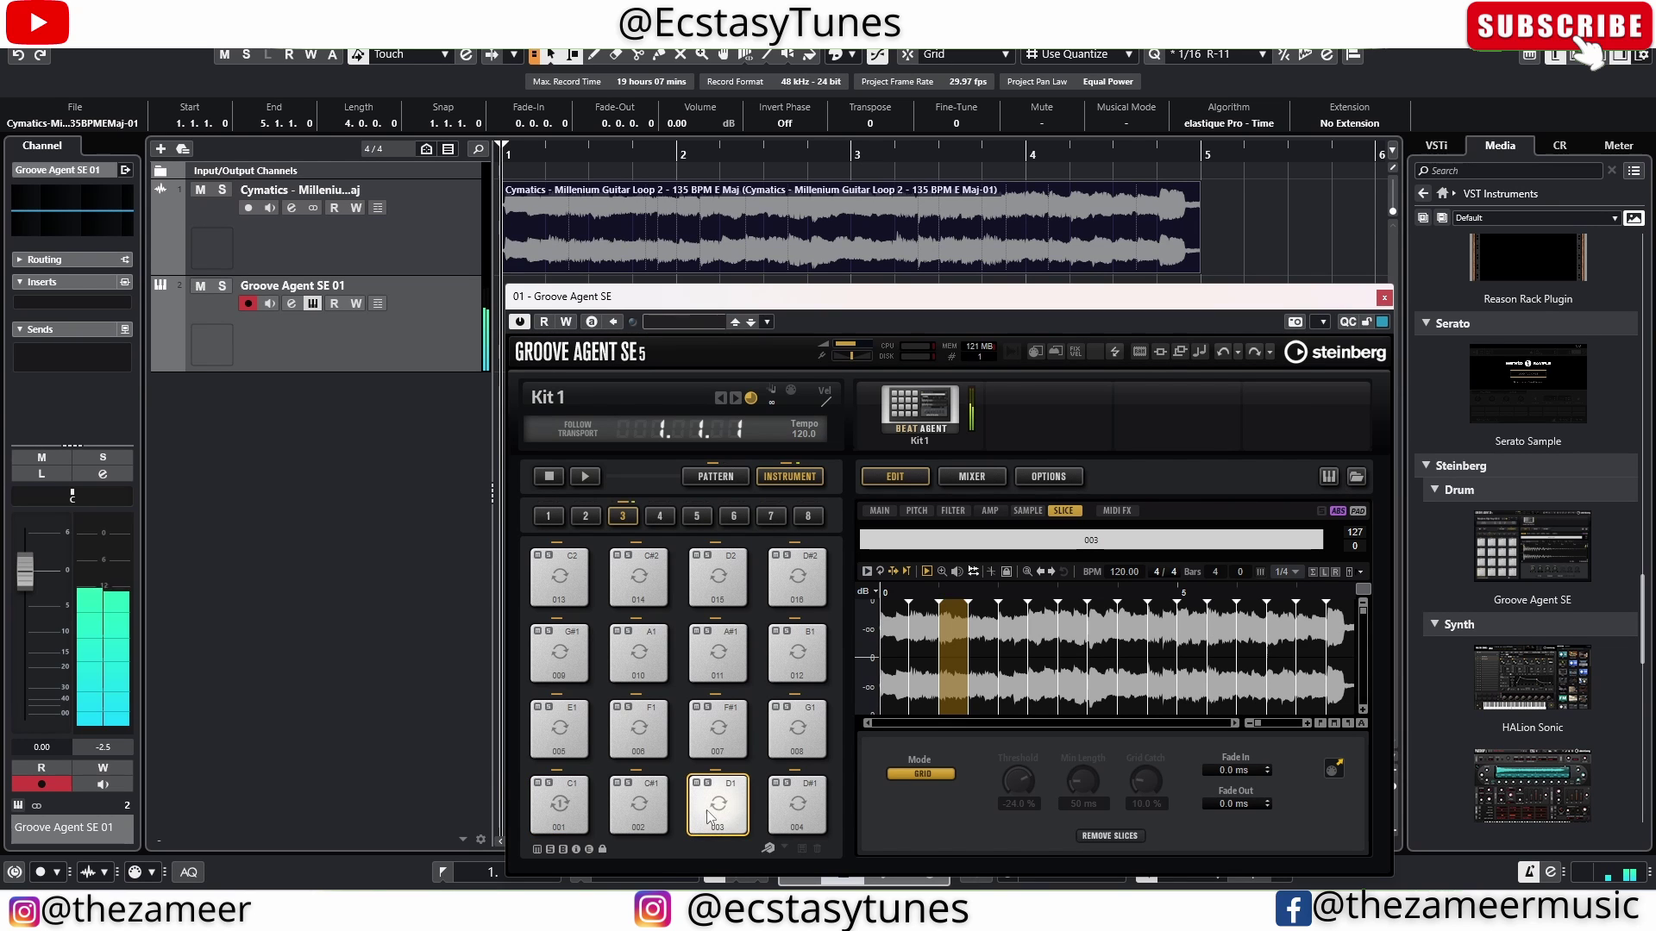
{"action": "left_click", "coordinate": [716, 729]}
{"action": "left_click", "coordinate": [796, 724]}
{"action": "left_click", "coordinate": [797, 653]}
{"action": "left_click", "coordinate": [717, 653]}
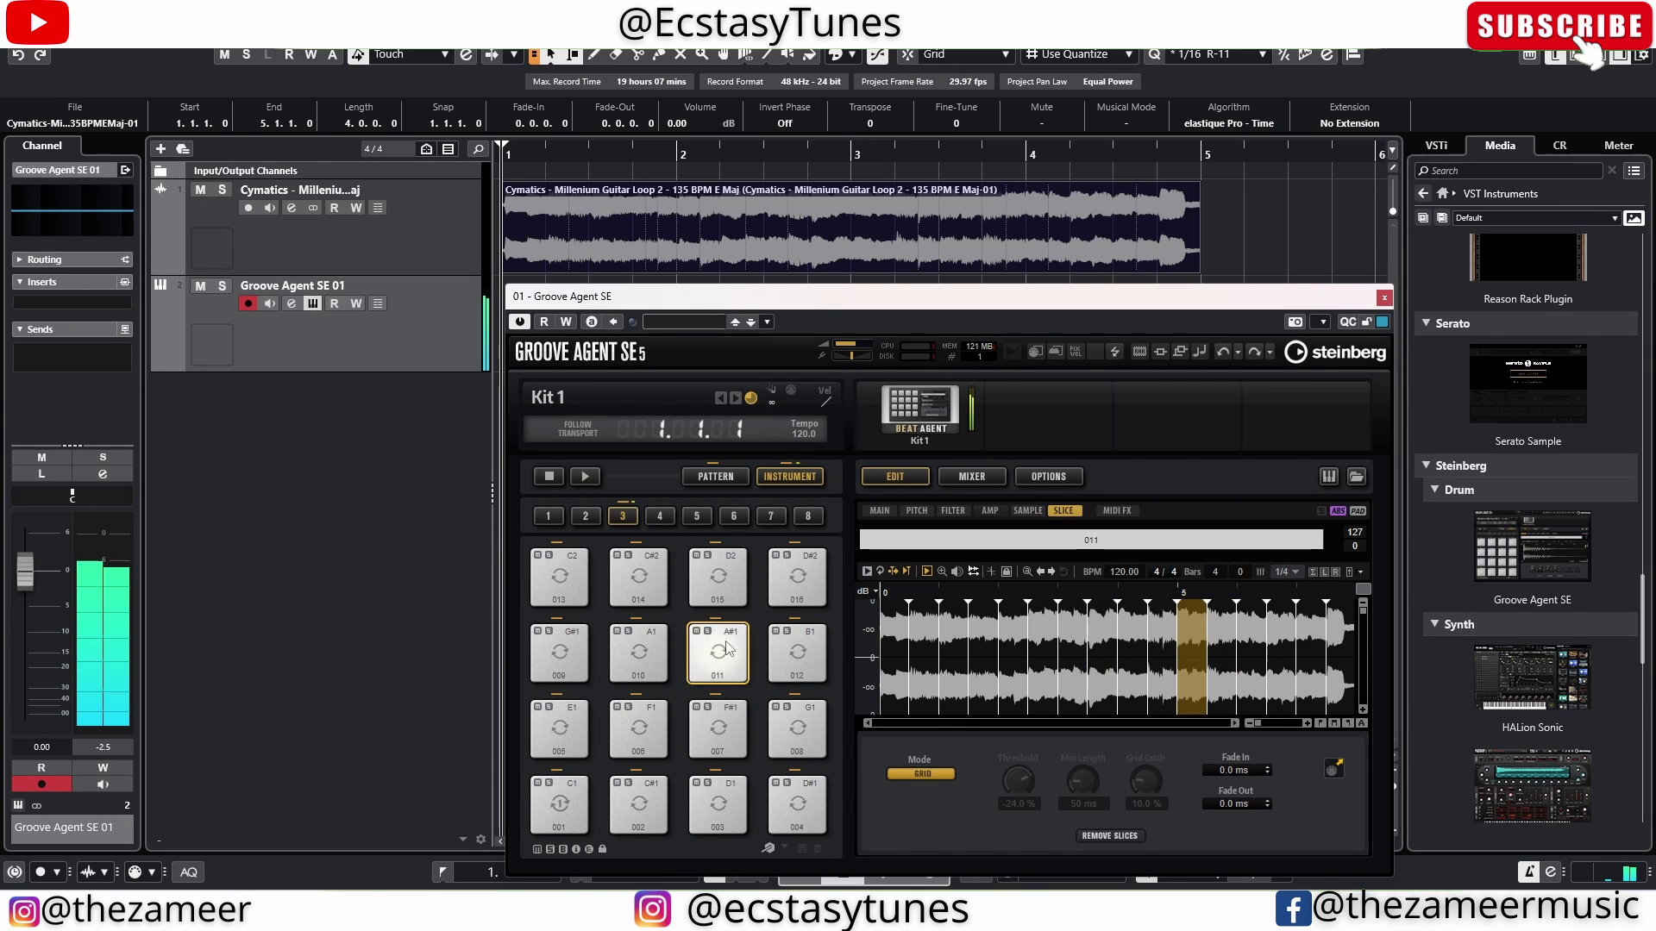
{"action": "left_click", "coordinate": [638, 653]}
{"action": "left_click", "coordinate": [715, 591]}
{"action": "left_click", "coordinate": [797, 576]}
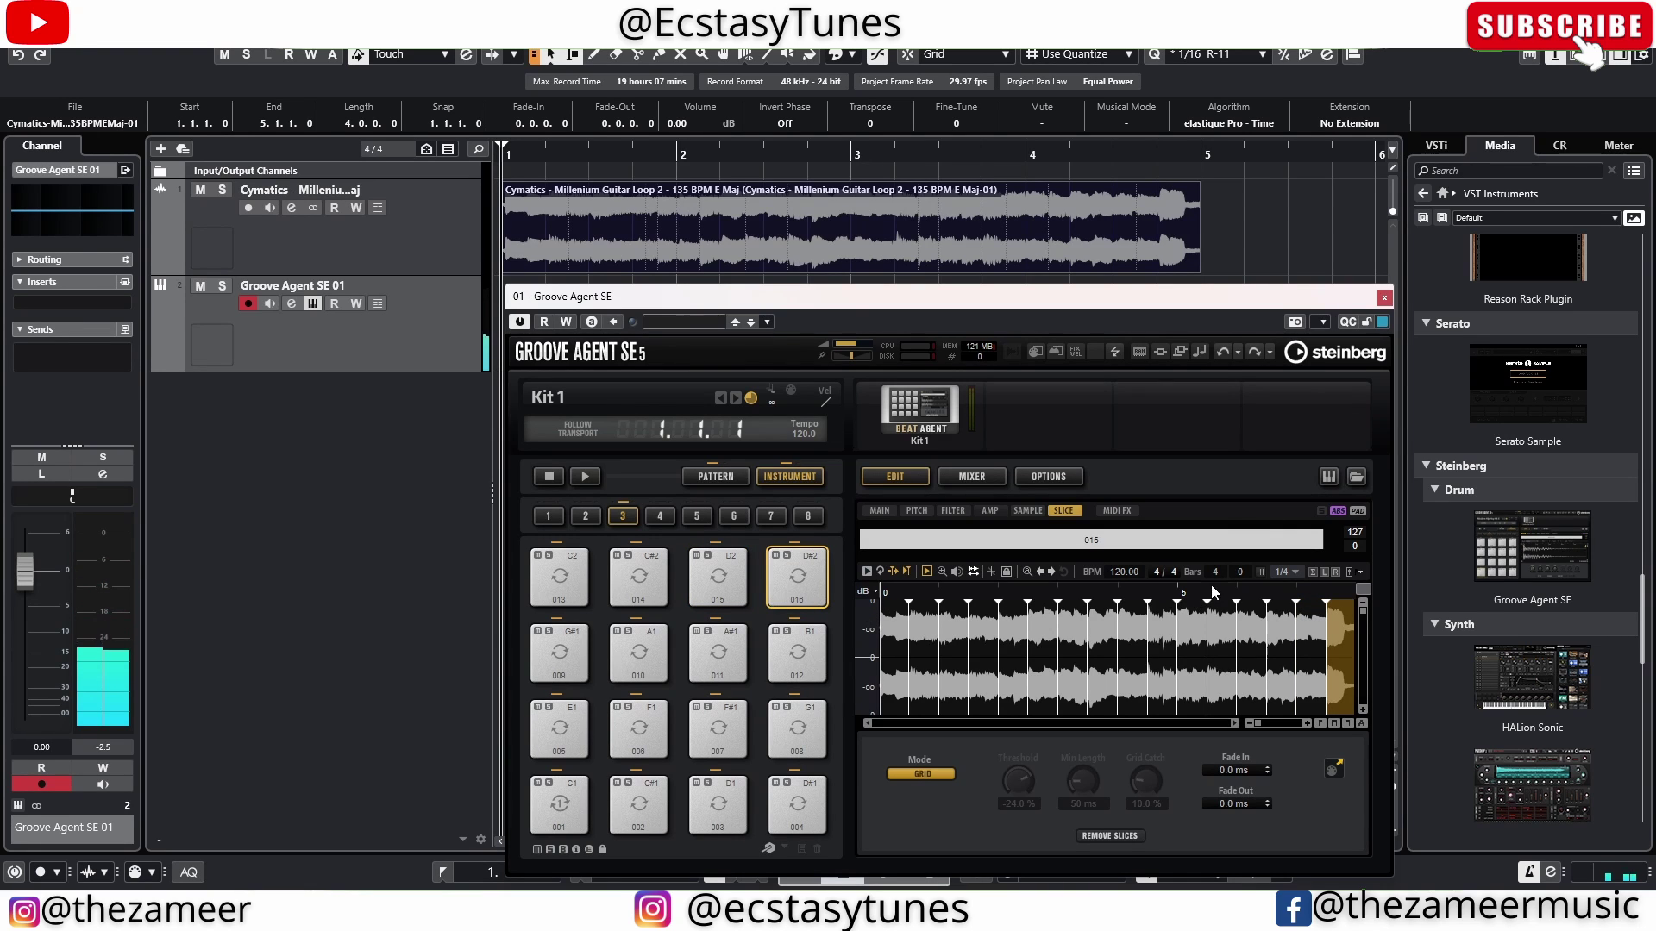
Step: Switch the slice mode to Transient+Grid with a 1/8 grid resolution and audition pads F1 and F#1
{"action": "left_click", "coordinate": [921, 773]}
{"action": "left_click", "coordinate": [988, 831]}
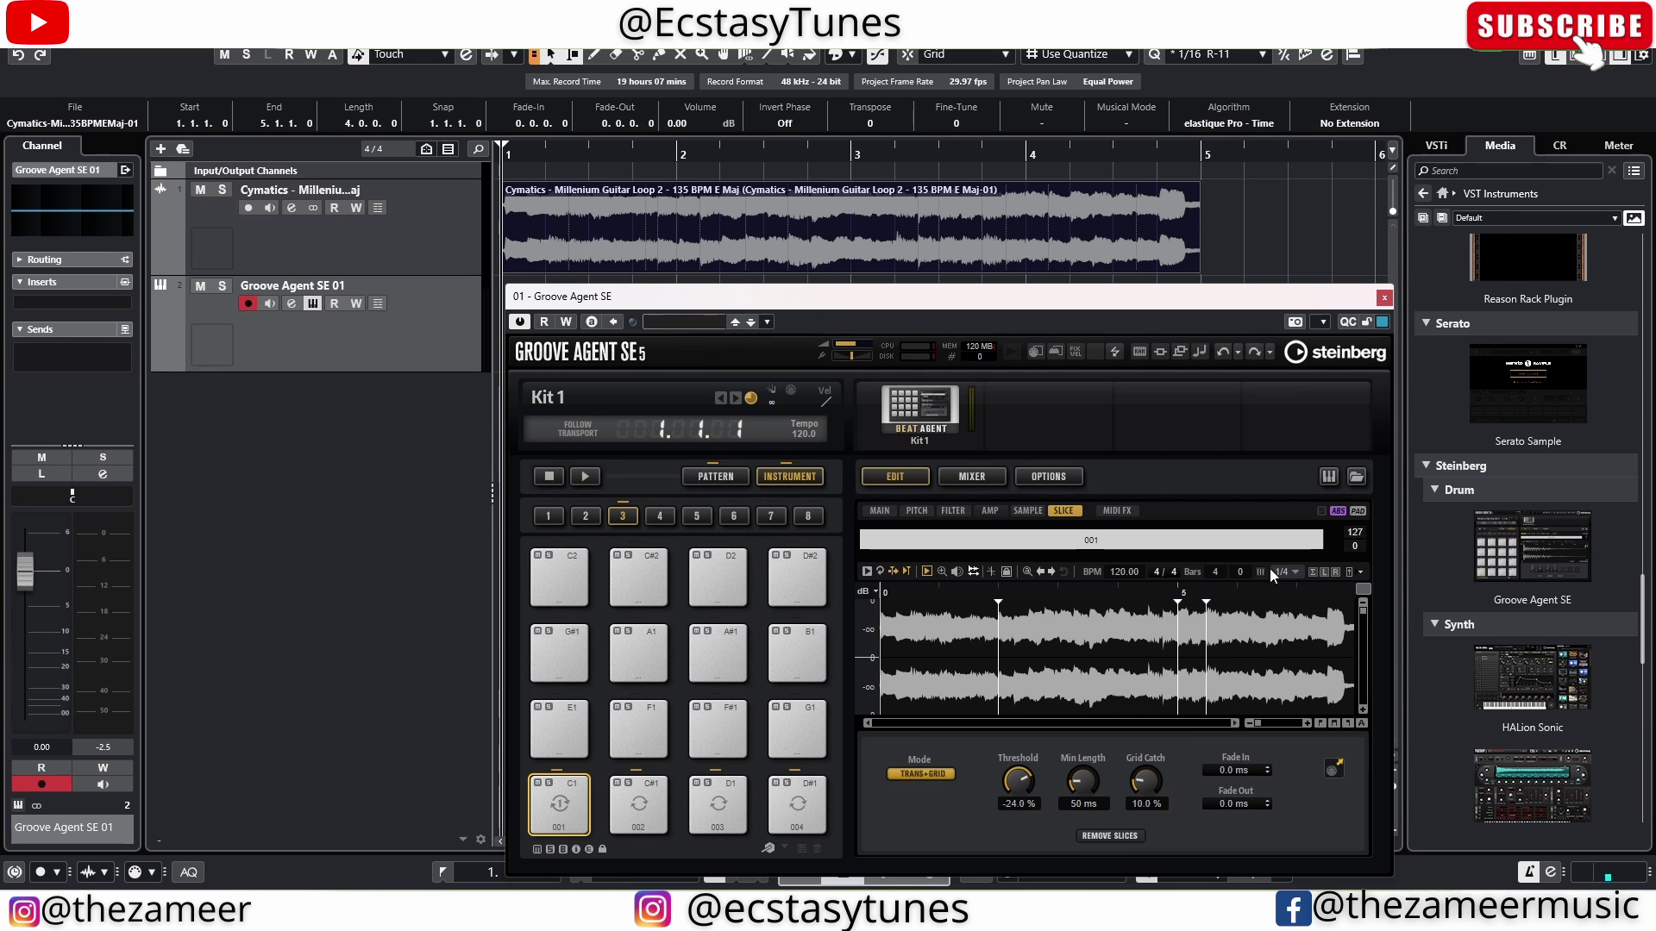
{"action": "left_click", "coordinate": [1293, 572]}
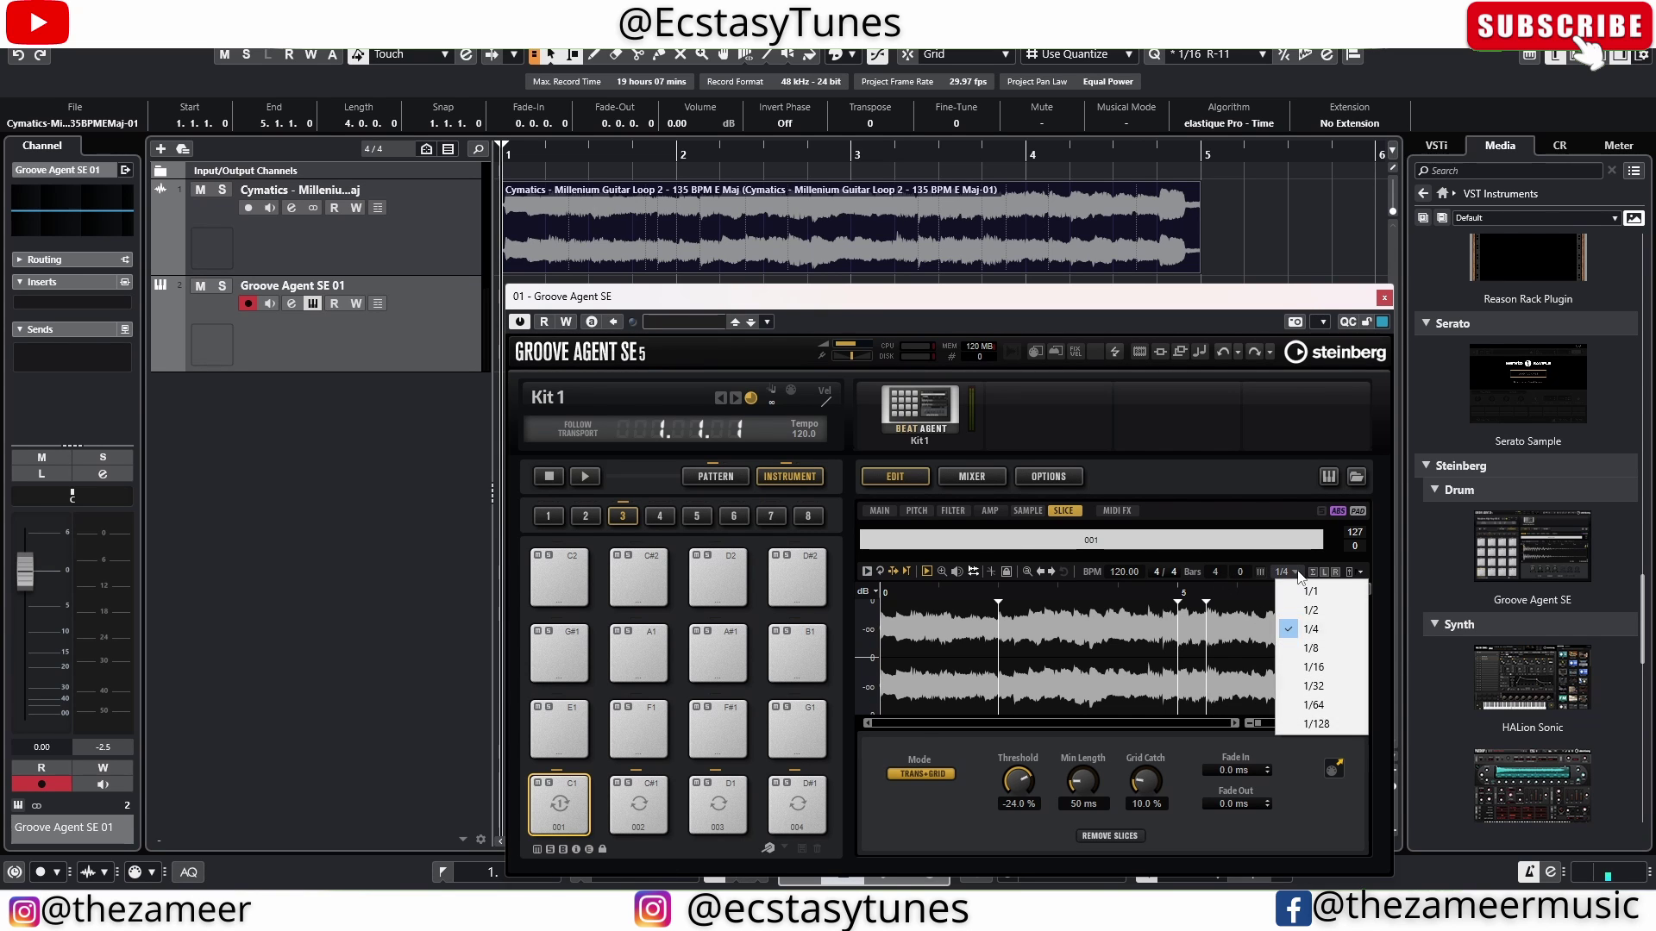
{"action": "left_click", "coordinate": [1319, 648]}
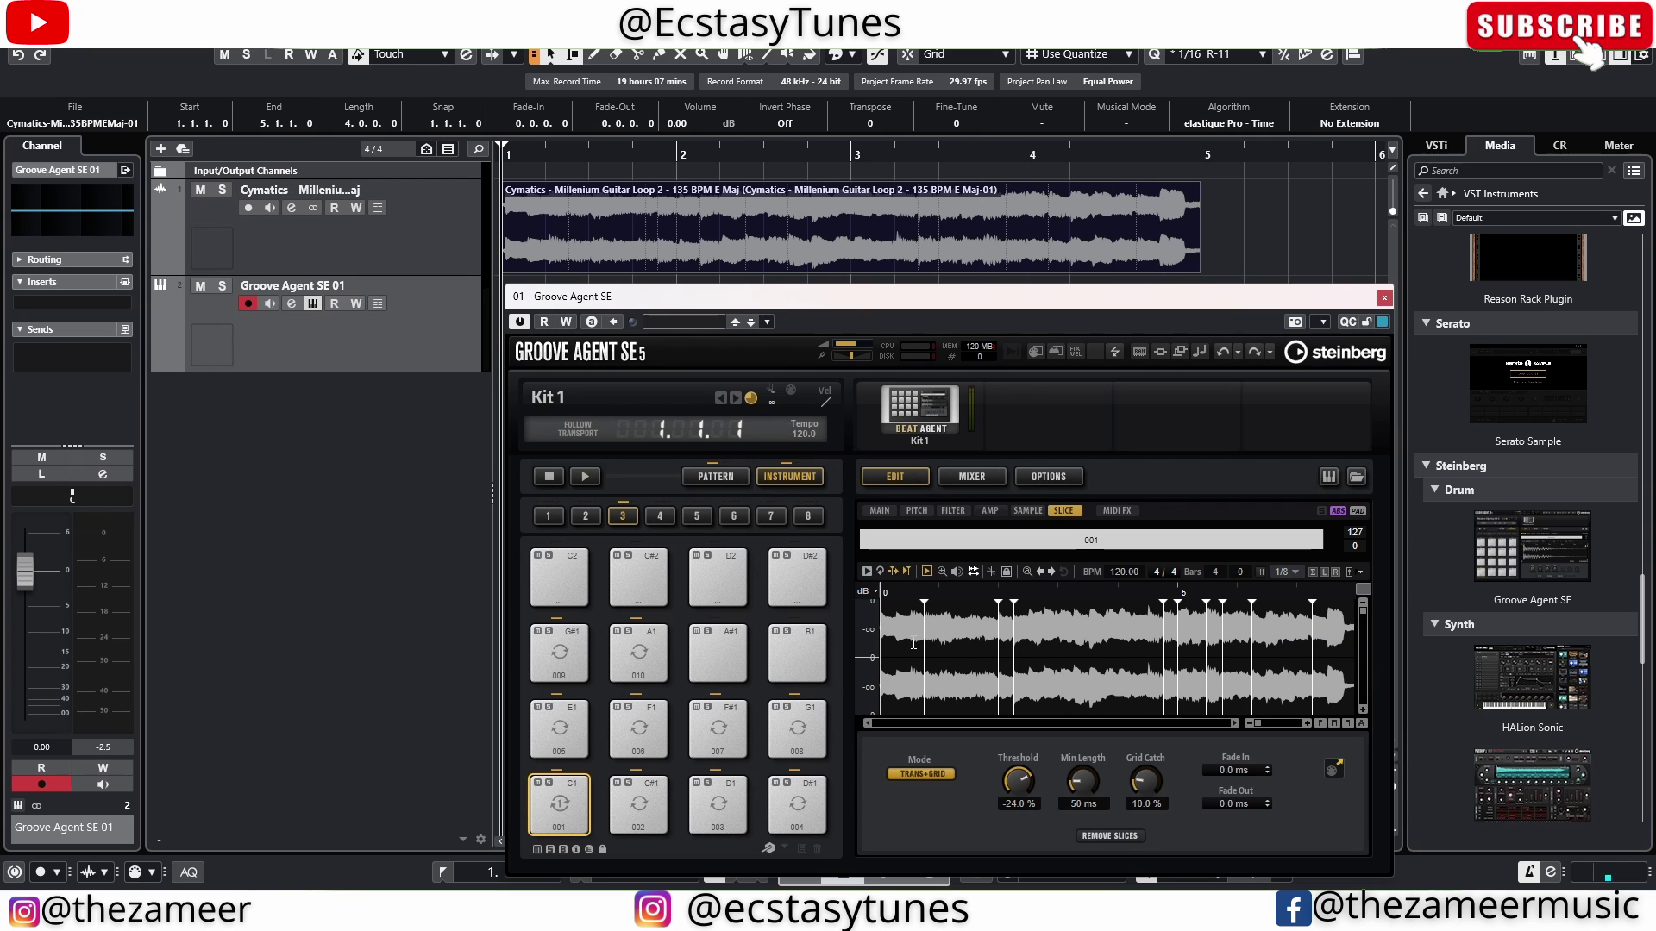
{"action": "left_click", "coordinate": [639, 737]}
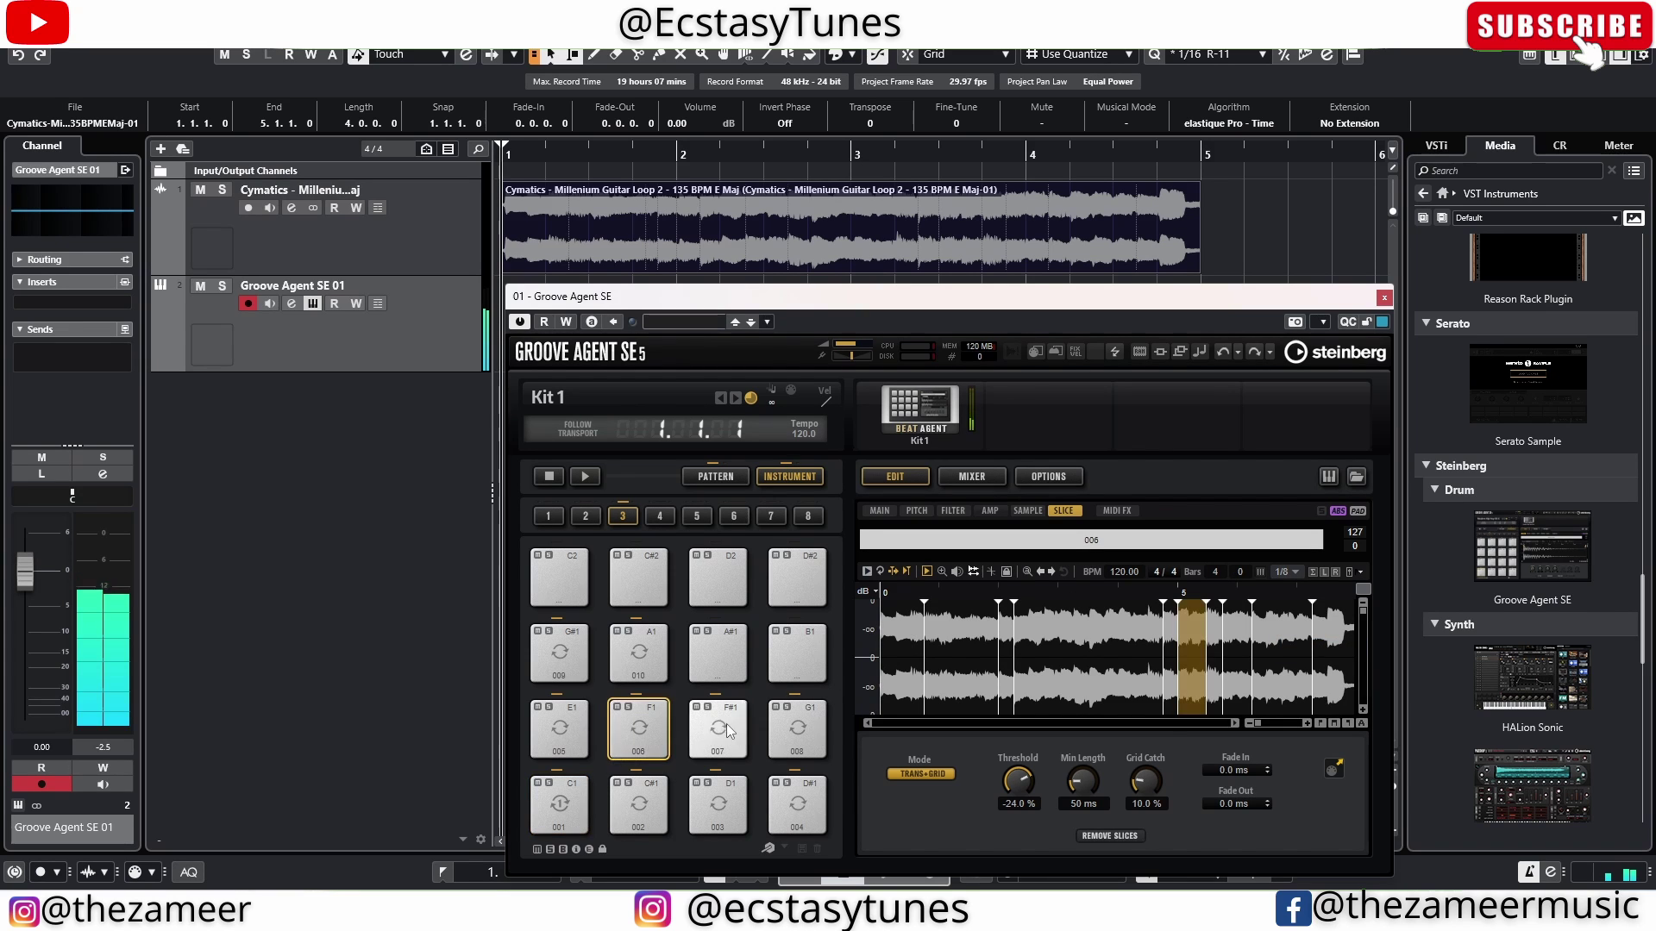
{"action": "left_click", "coordinate": [718, 732]}
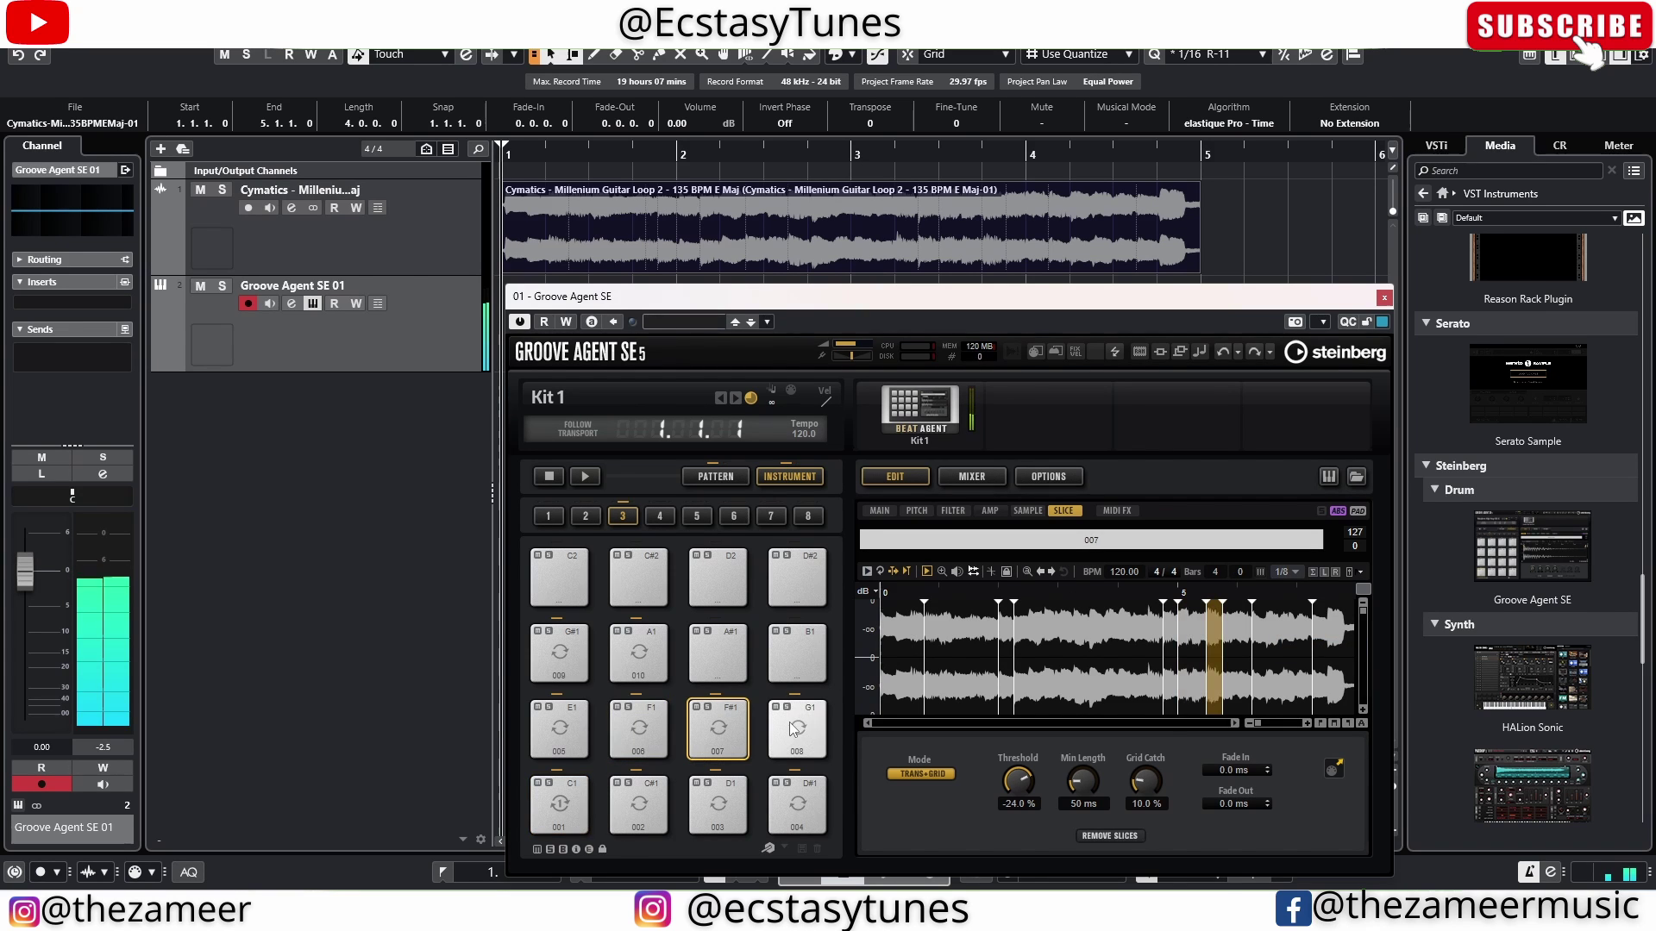
Step: Set the slice mode to Manual and inspect the opening of the loop's waveform for slice points
{"action": "left_click", "coordinate": [951, 775]}
{"action": "left_click", "coordinate": [912, 850]}
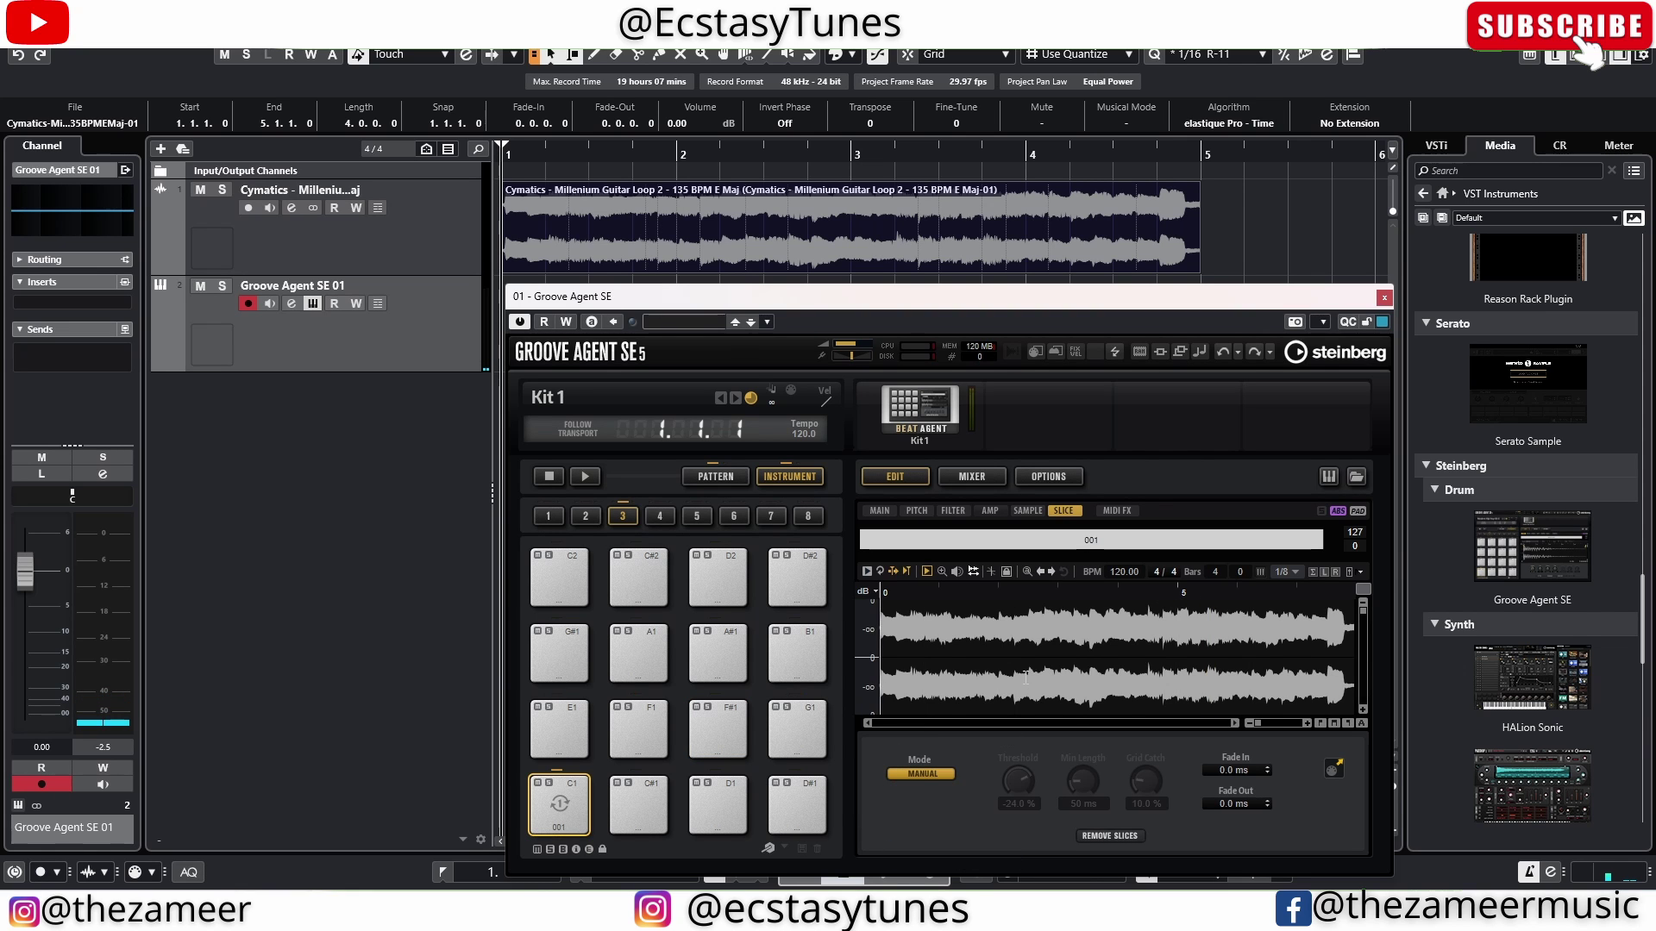
{"action": "scroll", "coordinate": [1026, 677], "scroll_direction": "up", "scroll_amount": 3}
{"action": "scroll", "coordinate": [1118, 666], "scroll_direction": "down", "scroll_amount": 3}
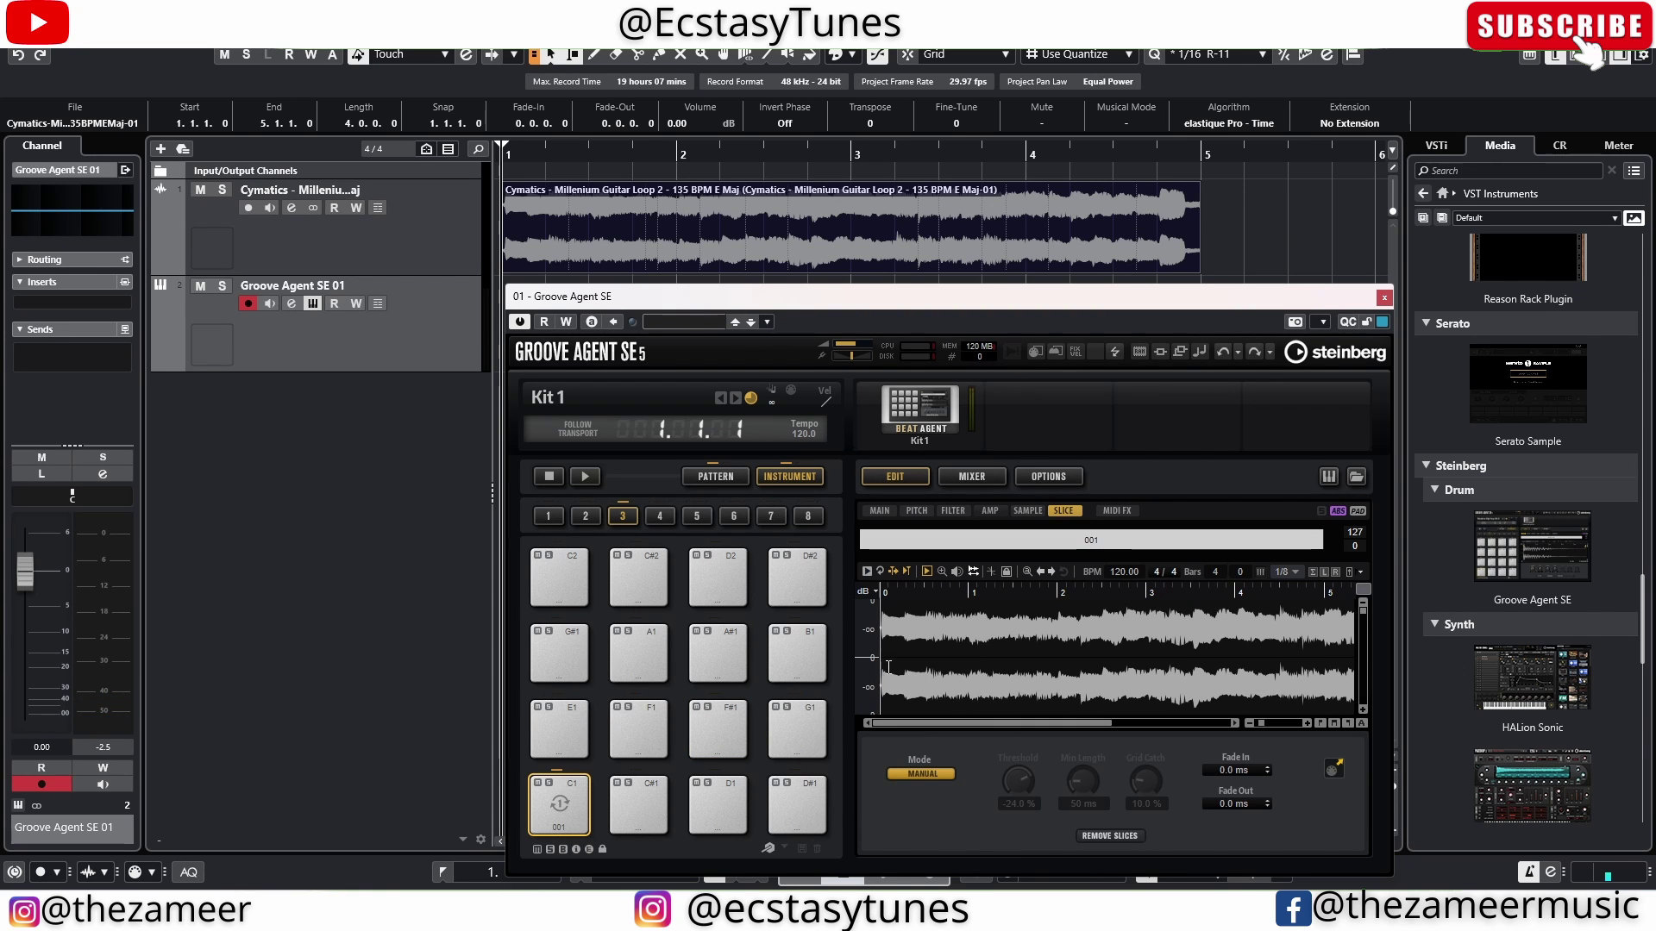
{"action": "scroll", "coordinate": [888, 667], "scroll_direction": "up", "scroll_amount": 5}
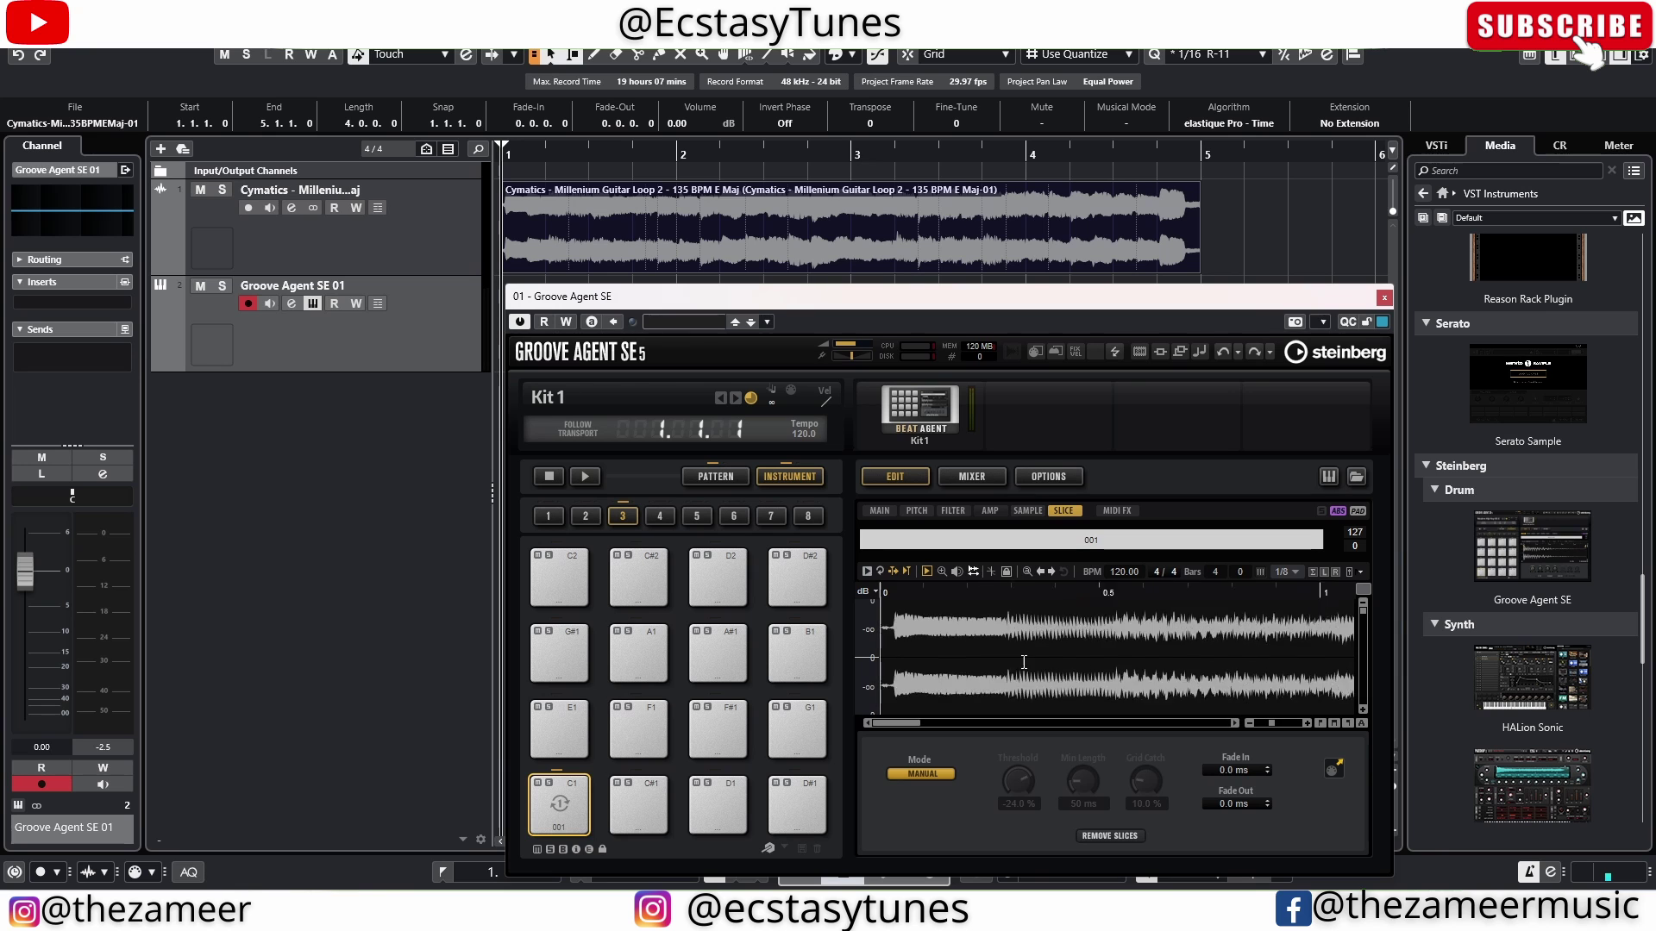
{"action": "scroll", "coordinate": [884, 664], "scroll_direction": "down", "scroll_amount": 2}
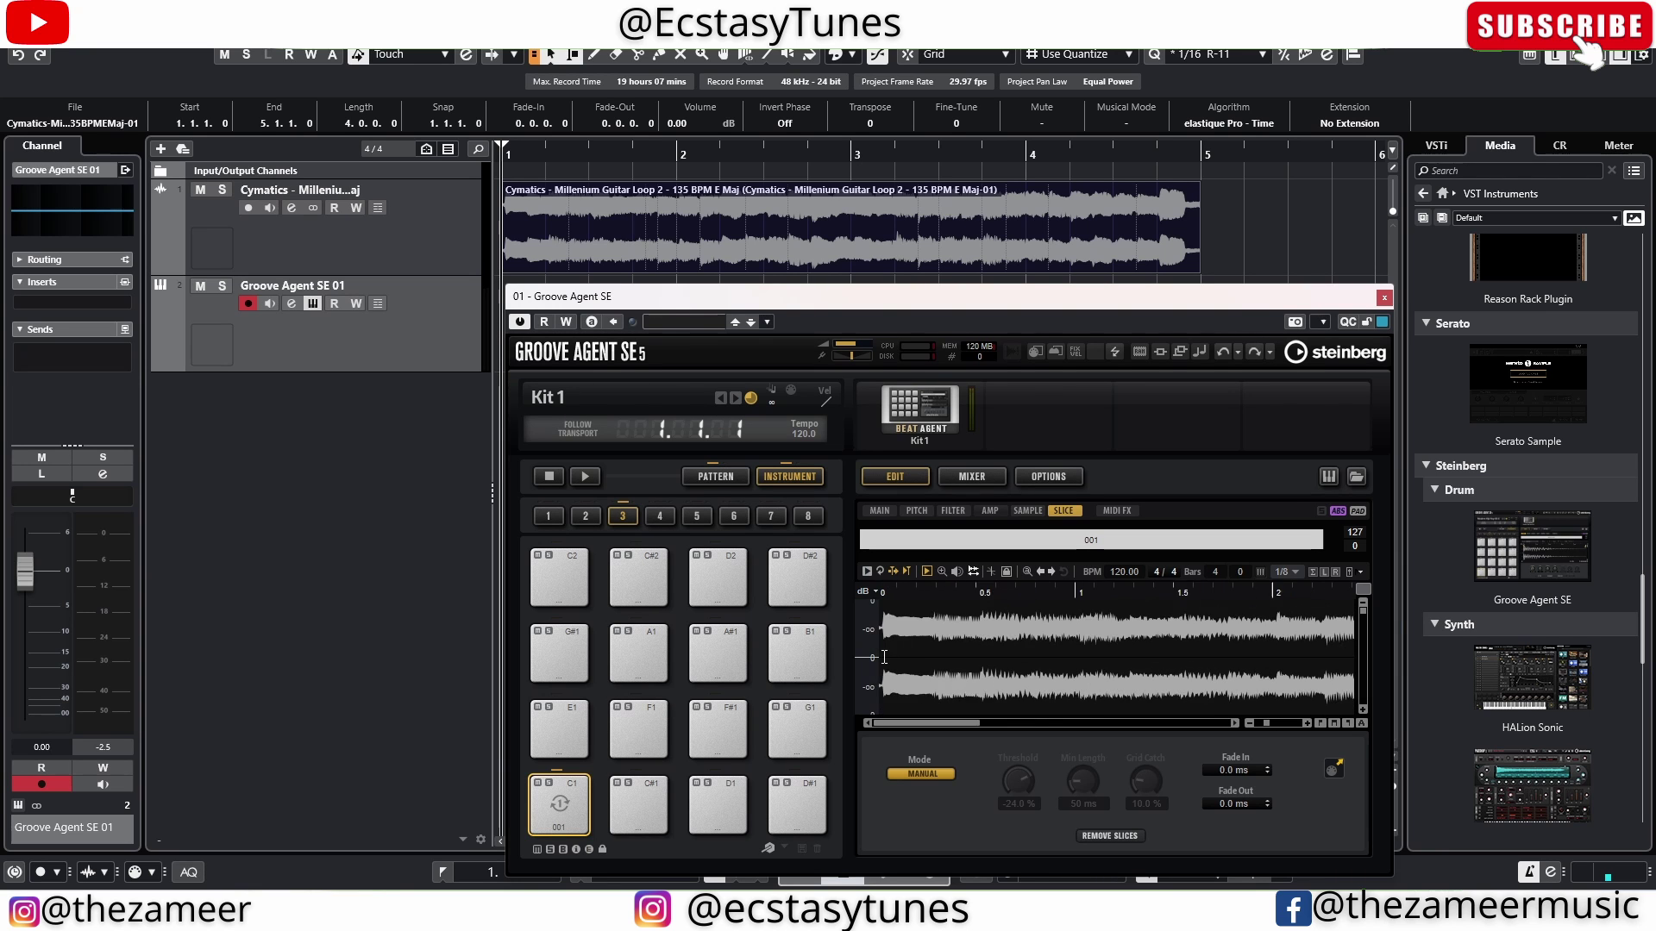
{"action": "scroll", "coordinate": [990, 653], "scroll_direction": "up", "scroll_amount": 2}
{"action": "scroll", "coordinate": [886, 664], "scroll_direction": "up", "scroll_amount": 2}
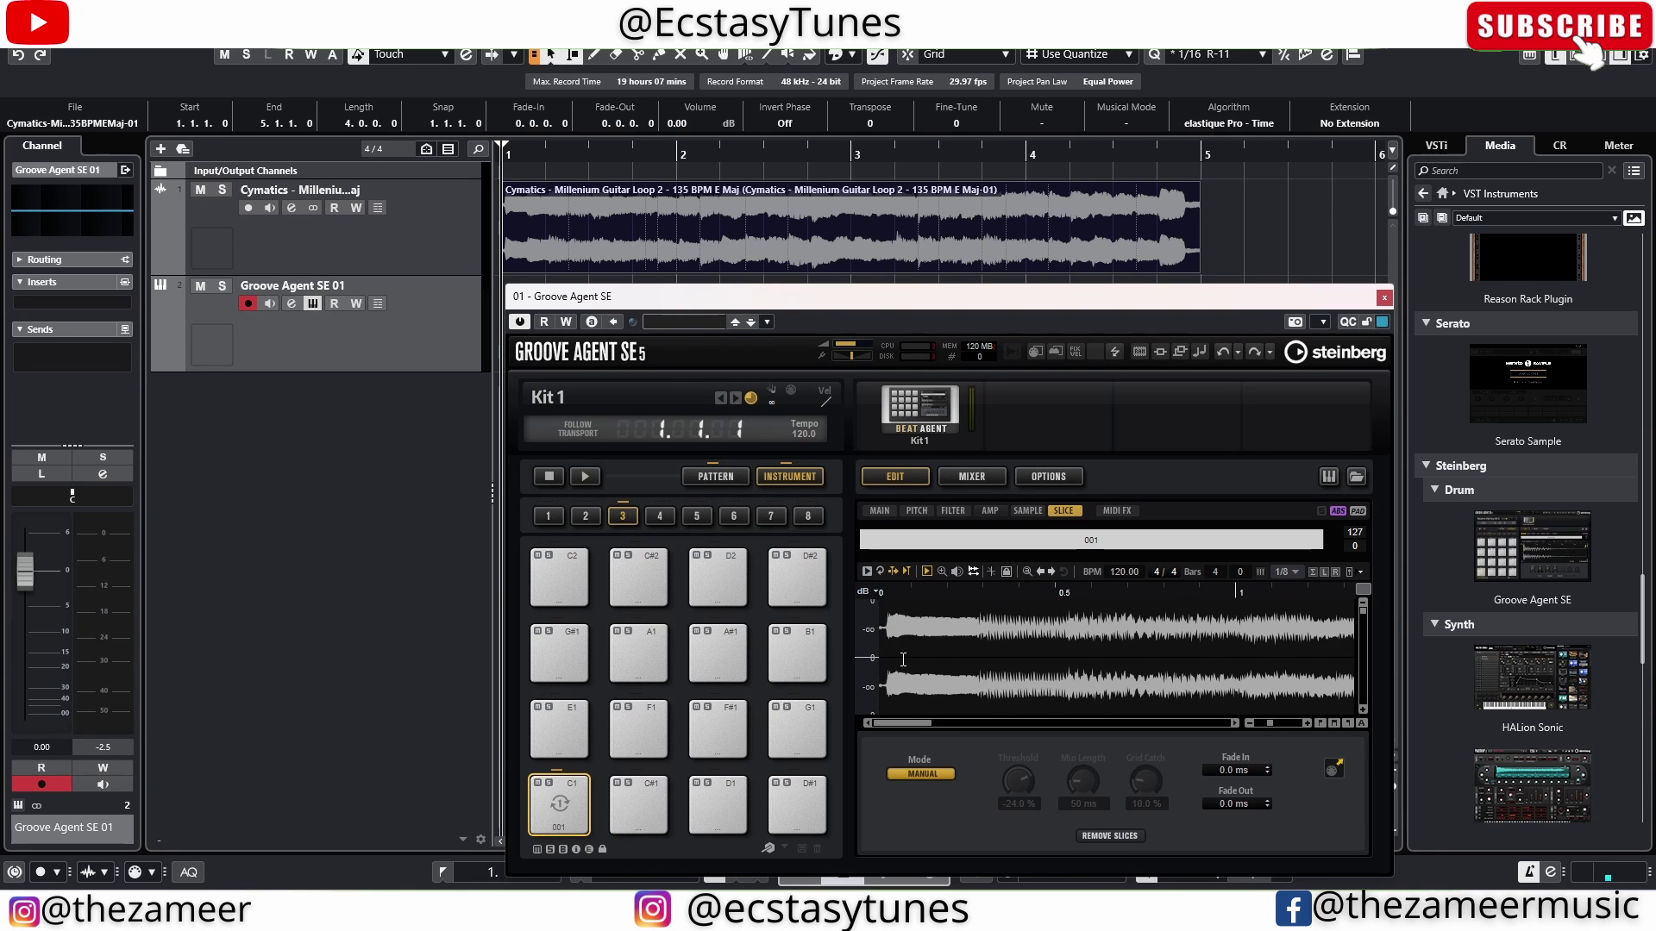
{"action": "scroll", "coordinate": [965, 654], "scroll_direction": "down", "scroll_amount": 1}
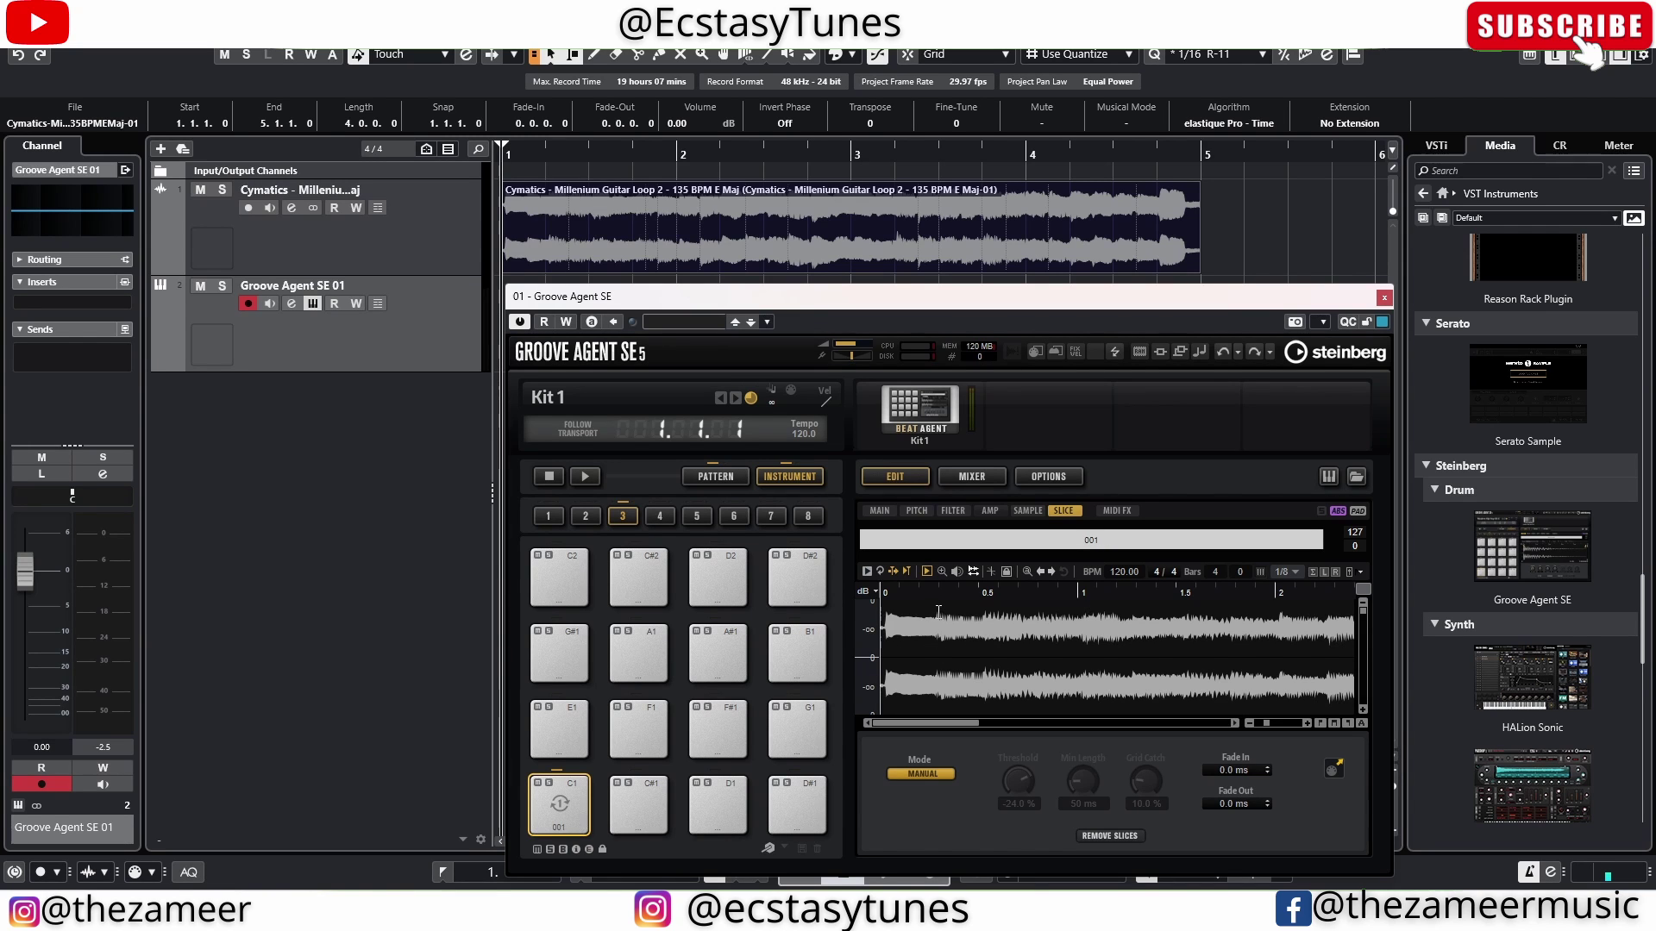
{"action": "scroll", "coordinate": [932, 643], "scroll_direction": "up", "scroll_amount": 4}
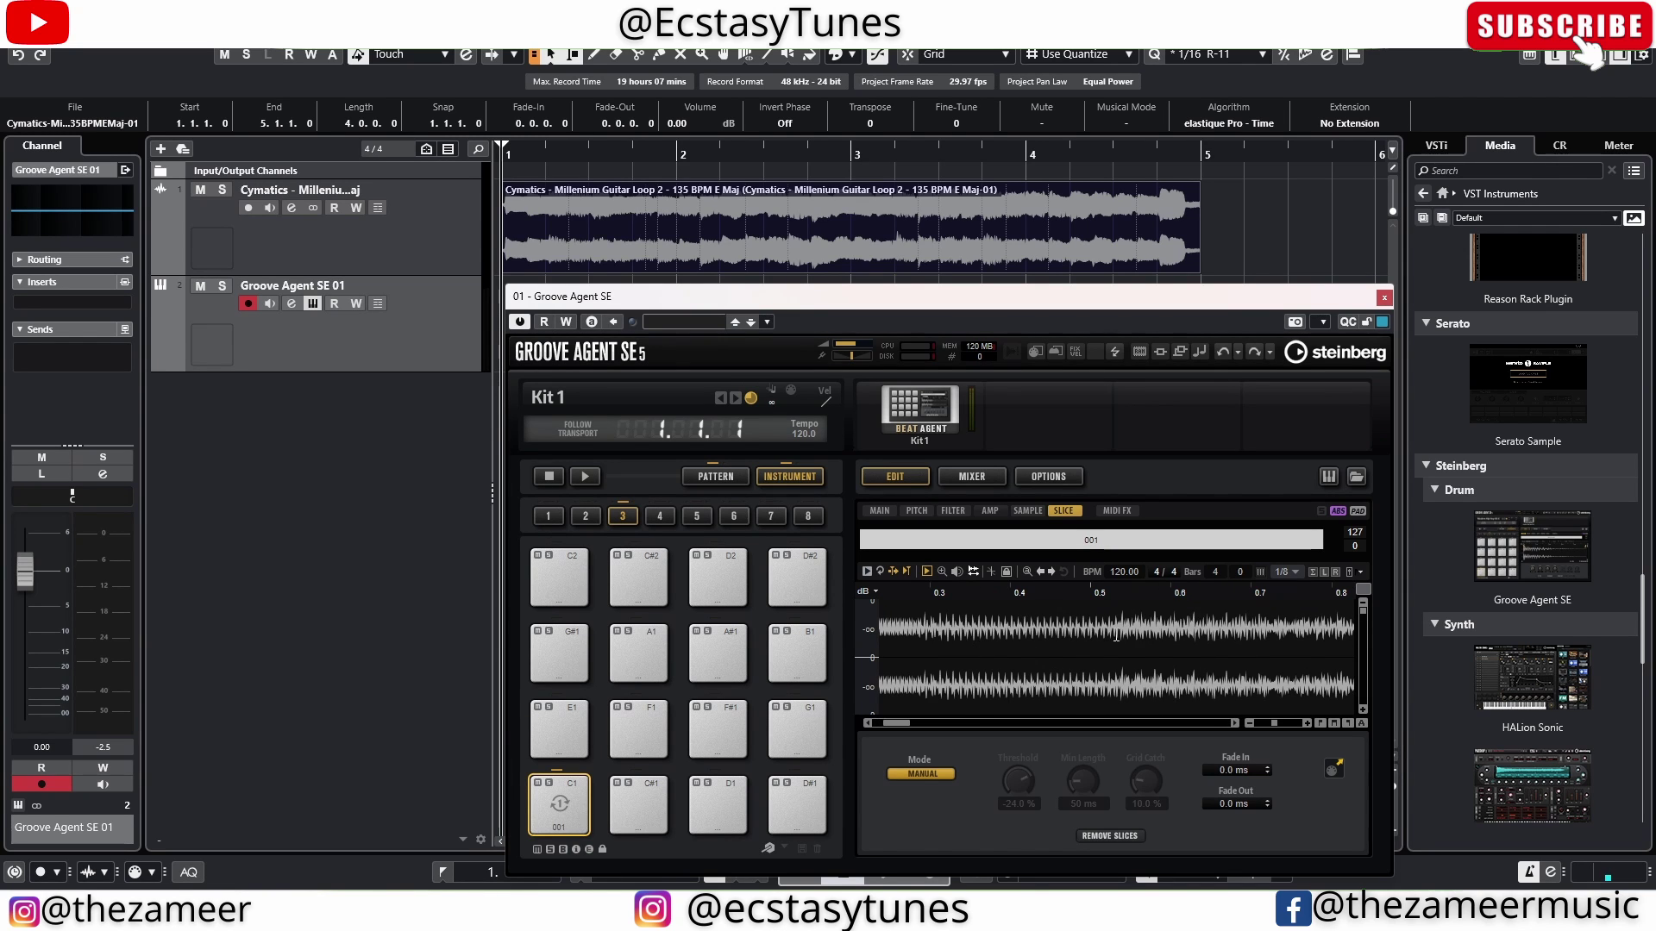
{"action": "scroll", "coordinate": [1119, 609], "scroll_direction": "down", "scroll_amount": 2}
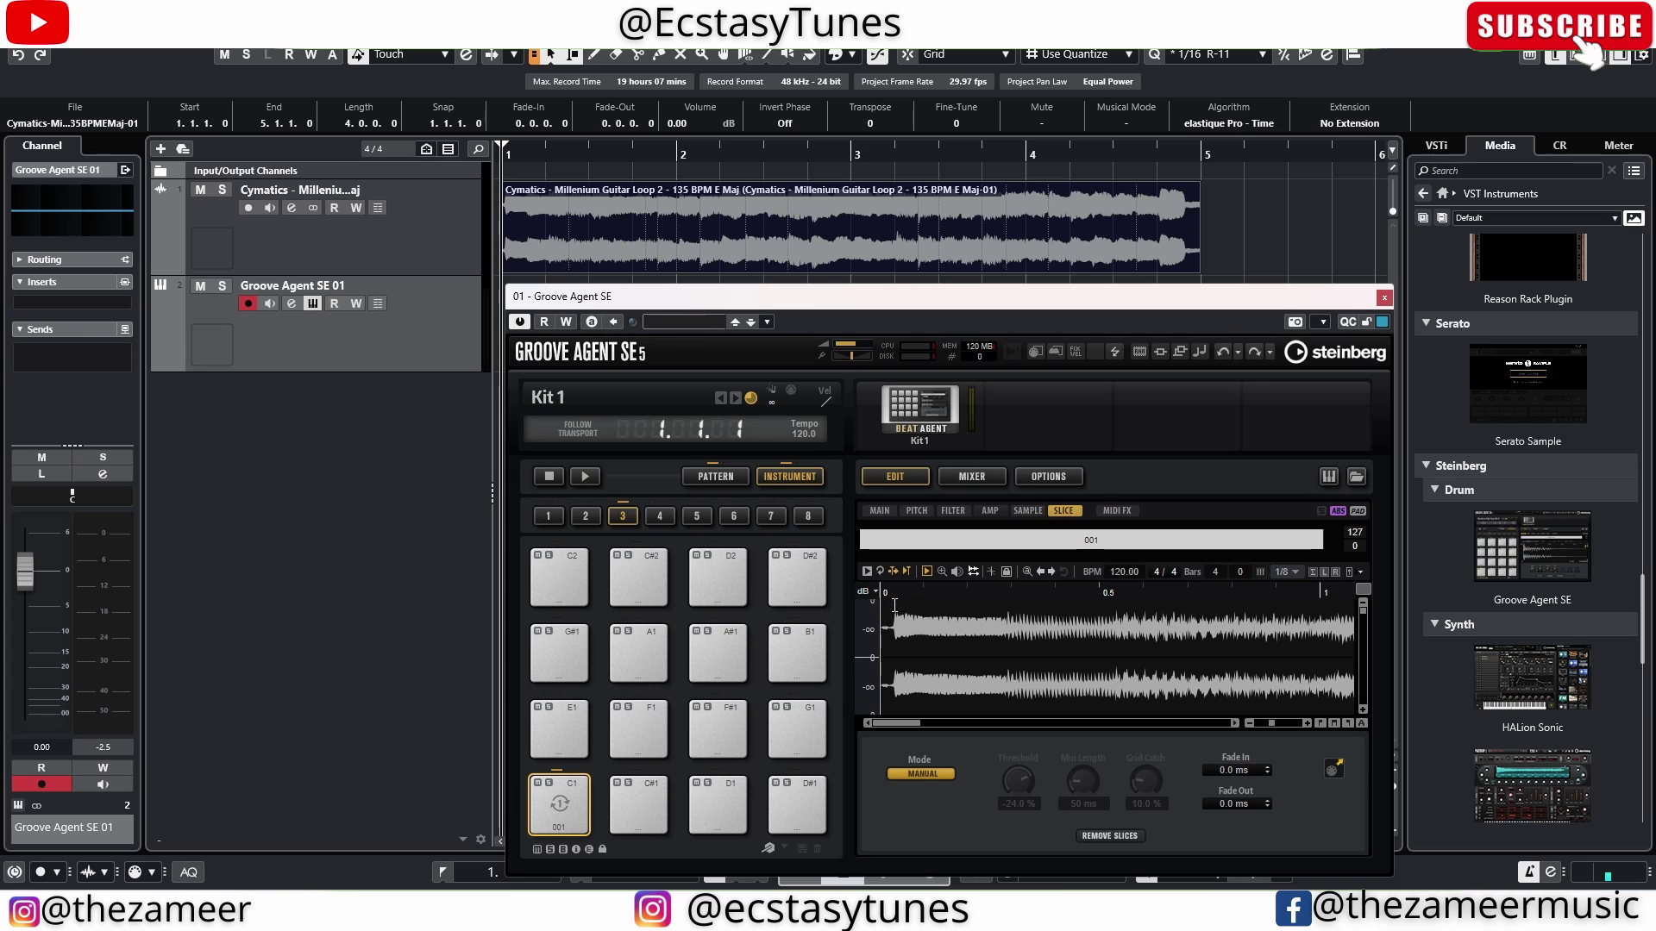
Step: Audition the loop in the waveform and add manual slice markers just before 2 s and at about 3 s
{"action": "left_click", "coordinate": [1011, 618]}
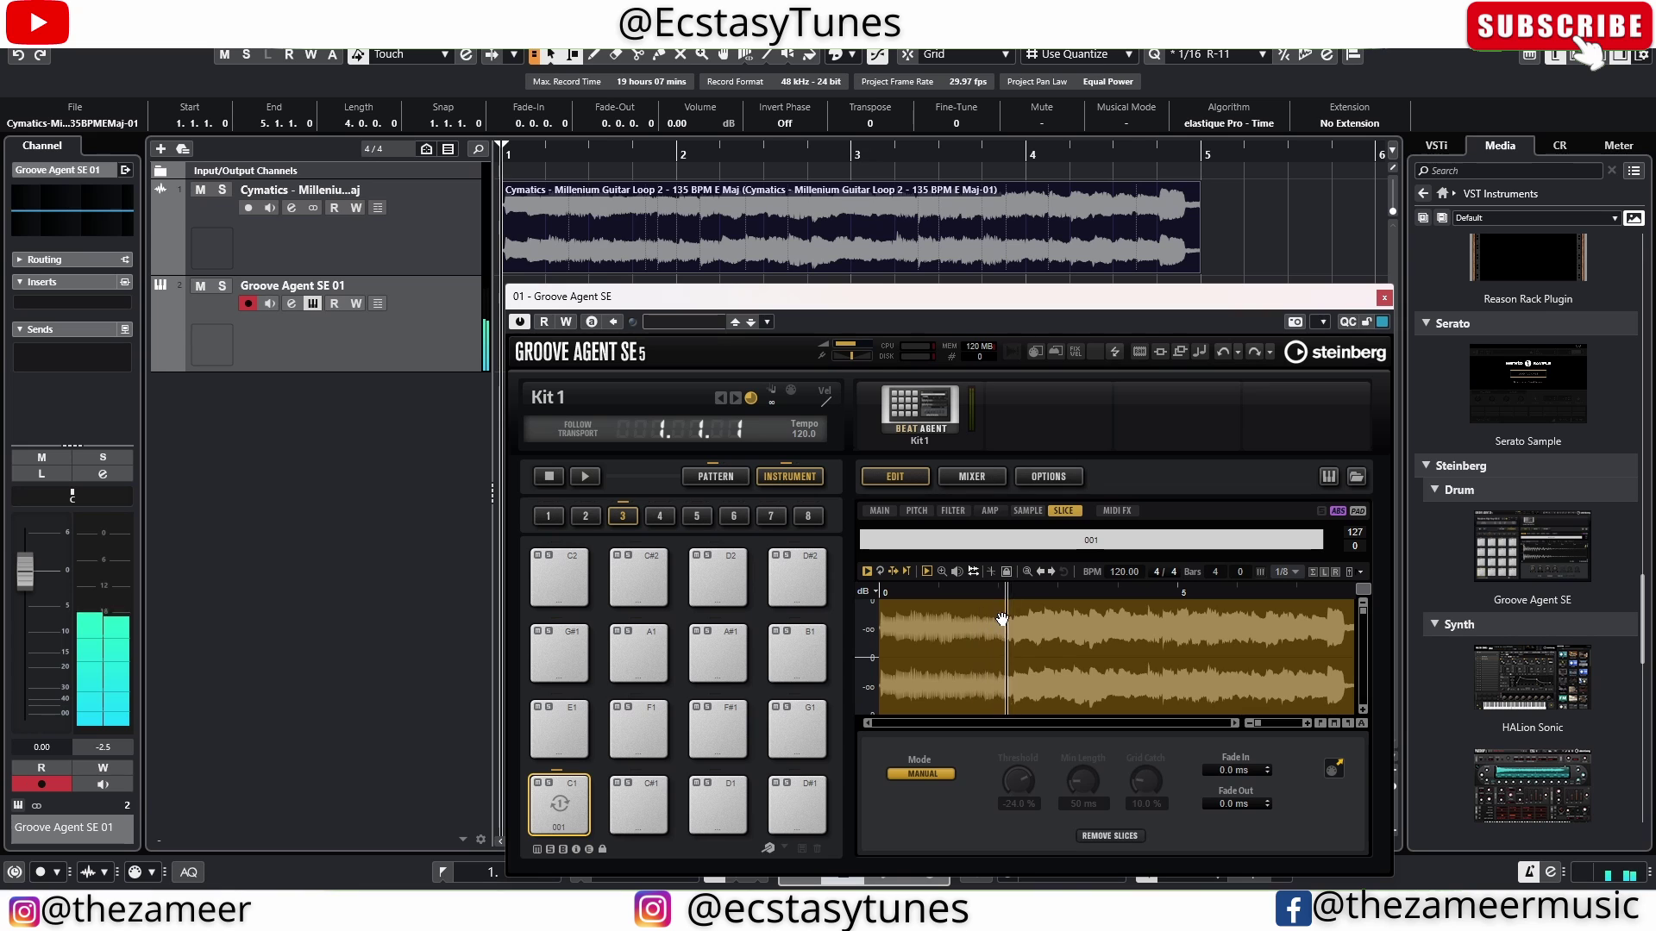
{"action": "left_click", "coordinate": [998, 626]}
{"action": "mouse_move", "coordinate": [996, 629]}
{"action": "left_mouse_down"}
{"action": "mouse_move", "coordinate": [967, 623]}
{"action": "mouse_move", "coordinate": [986, 609]}
{"action": "left_mouse_up"}
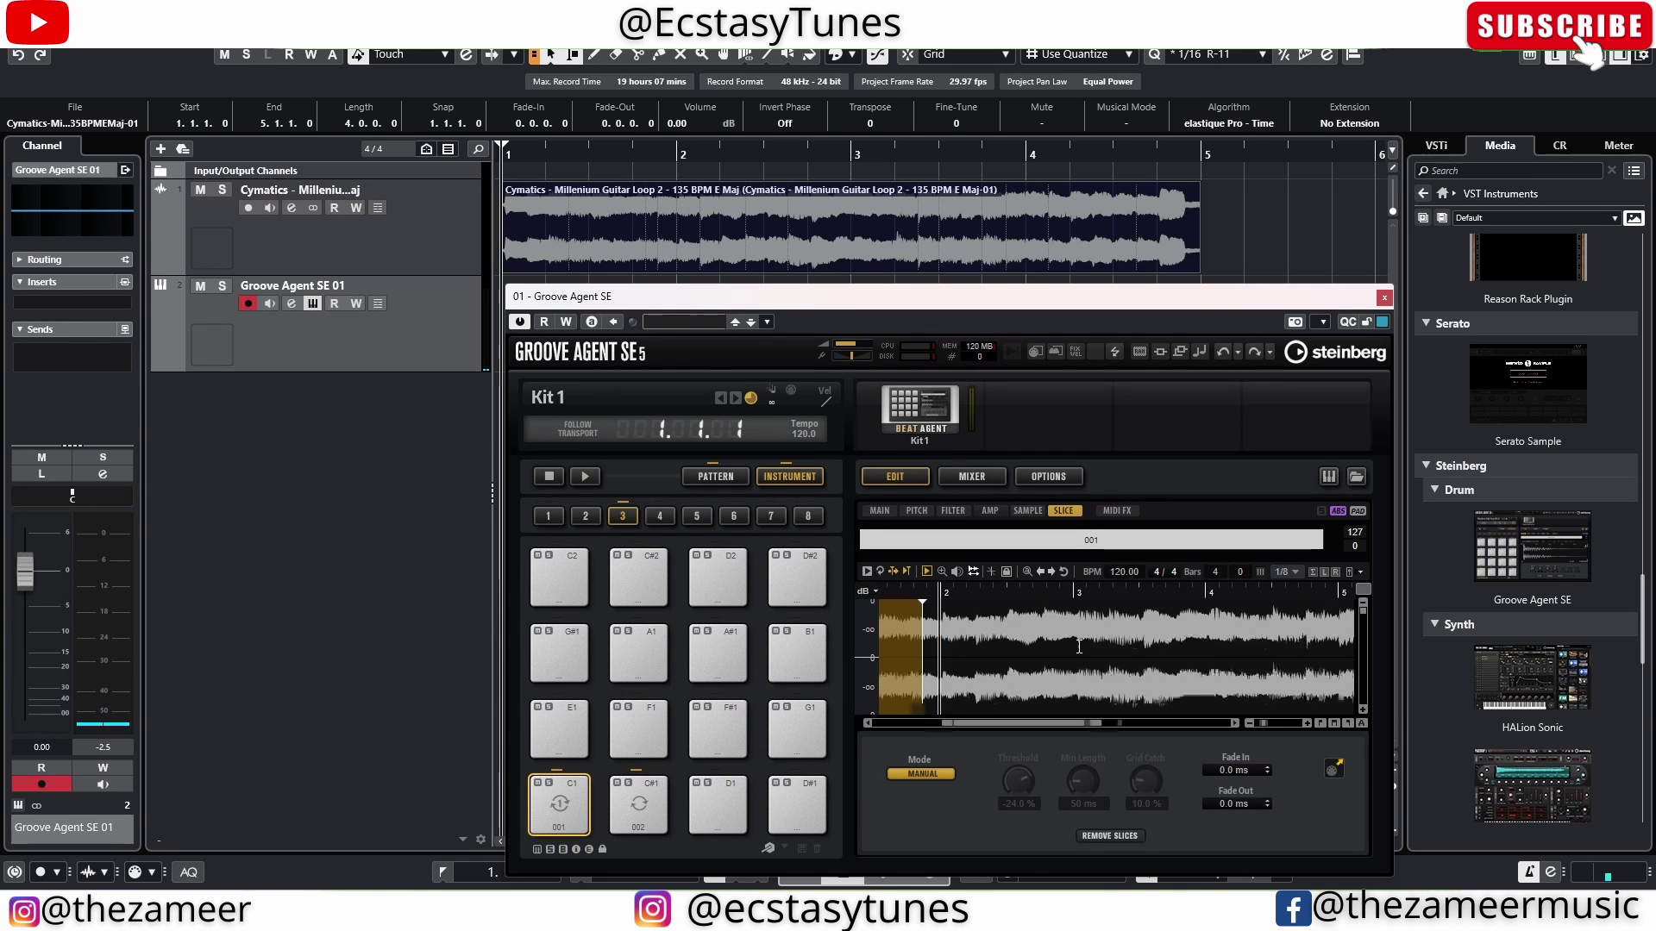
{"action": "scroll", "coordinate": [1070, 614], "scroll_direction": "up", "scroll_amount": 3}
{"action": "left_click", "coordinate": [1078, 610]}
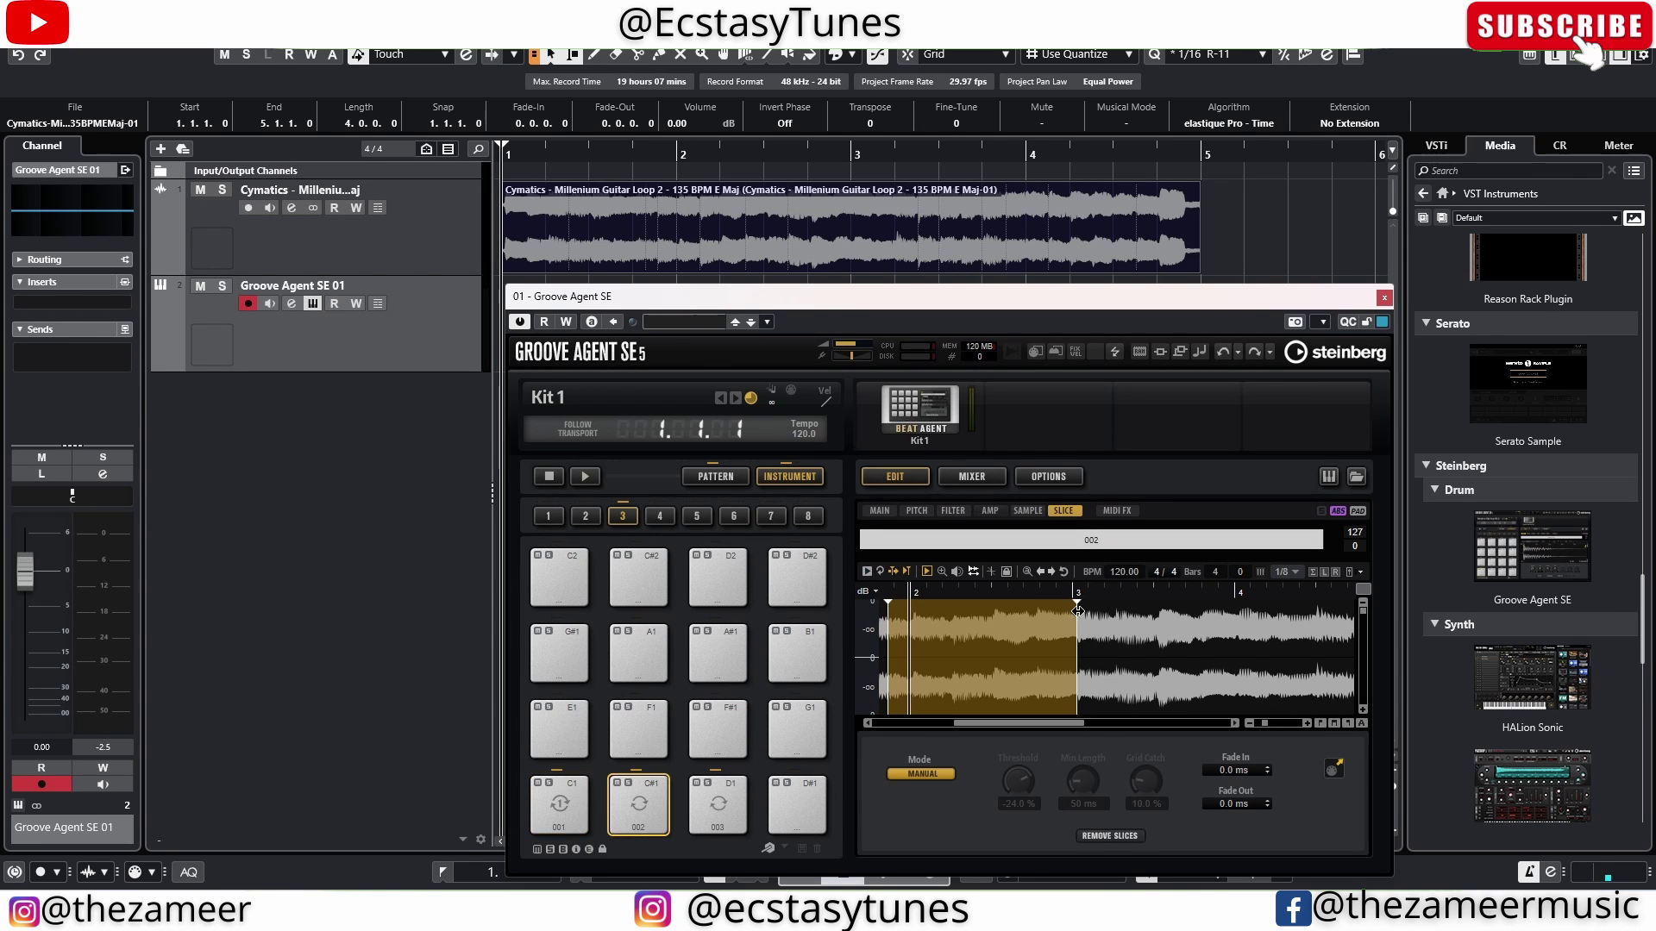
Step: Audition the manually cut slices on pads C1 and C#1
{"action": "scroll", "coordinate": [1200, 688], "scroll_direction": "down", "scroll_amount": 3}
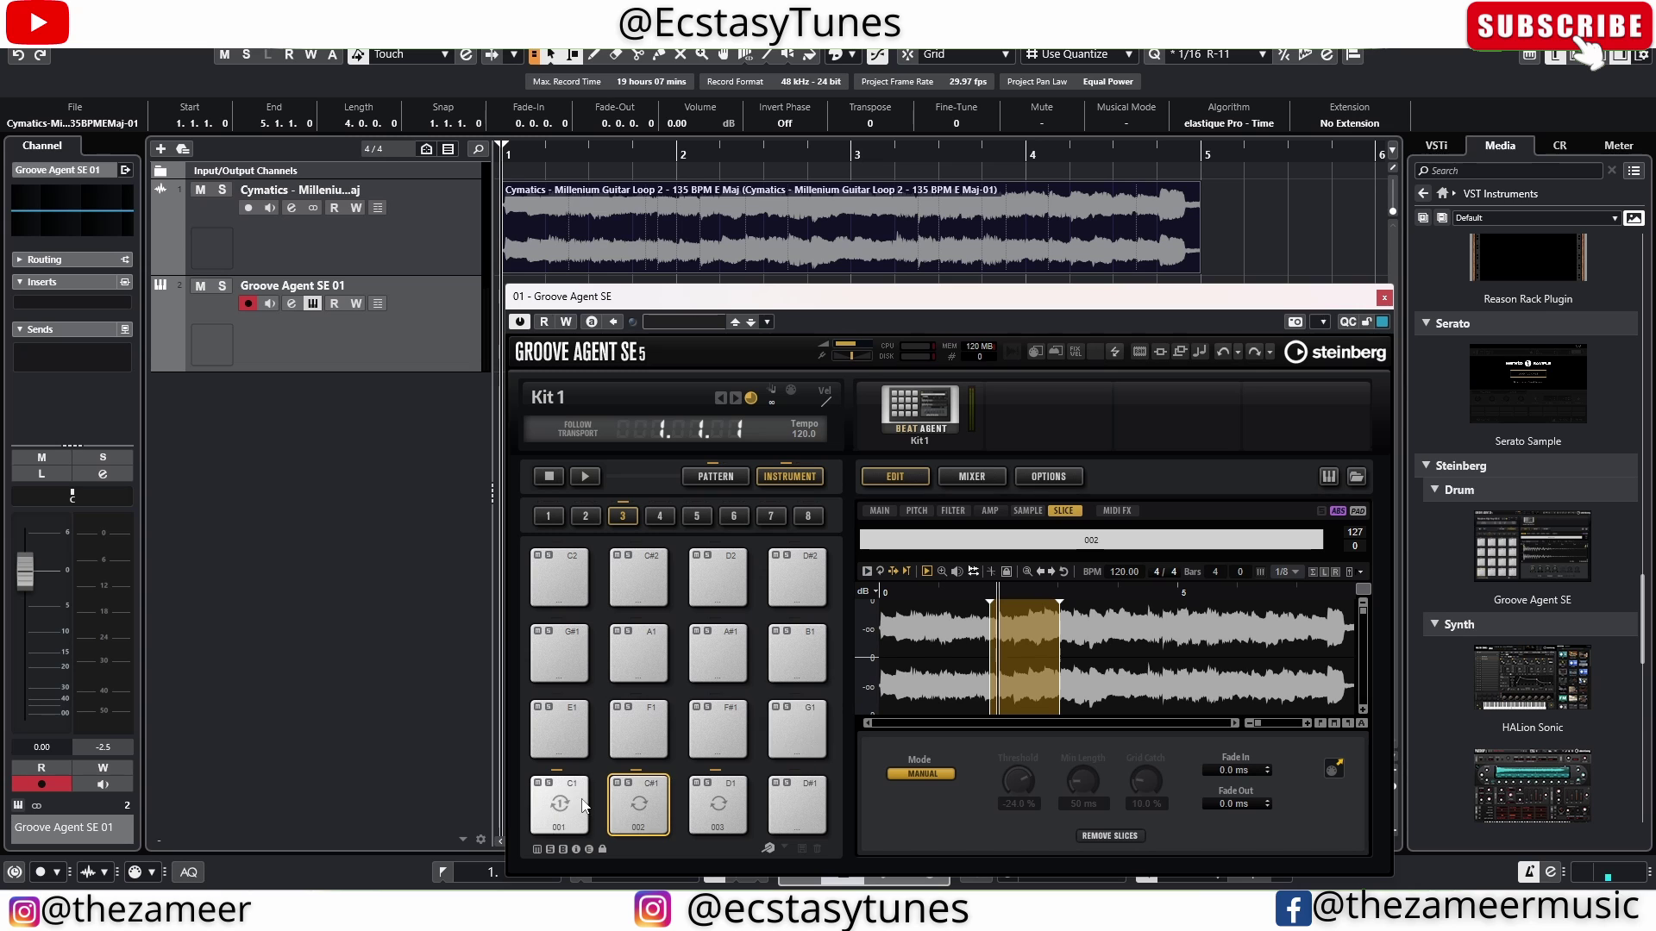
{"action": "left_click", "coordinate": [556, 804]}
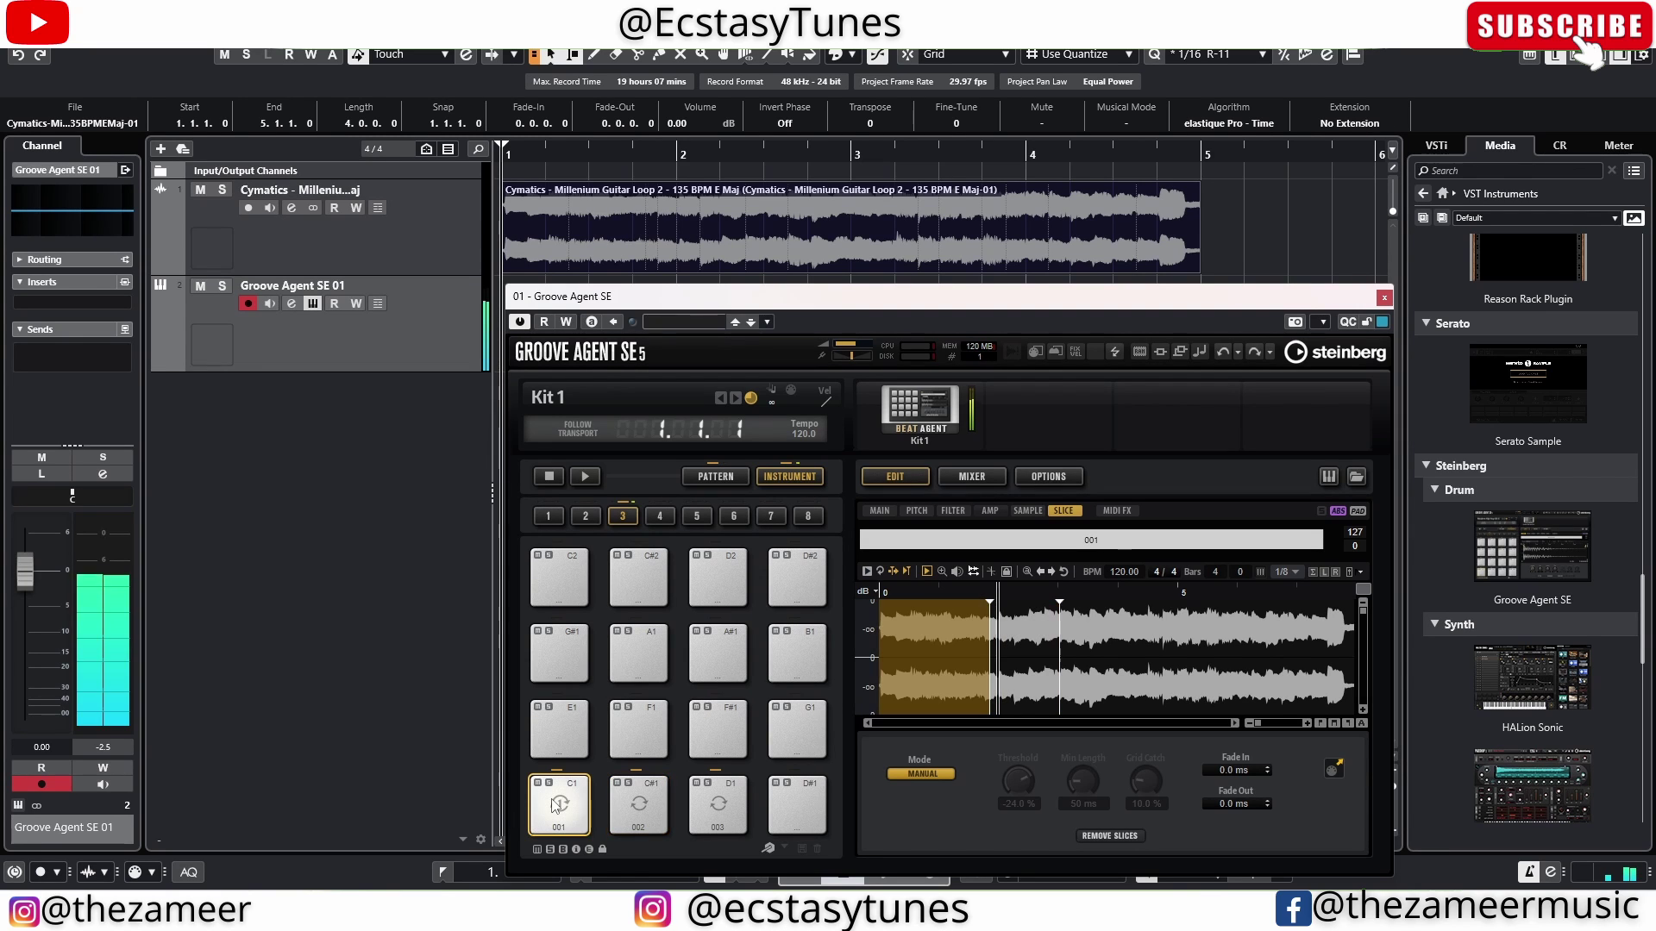
{"action": "left_click", "coordinate": [642, 814]}
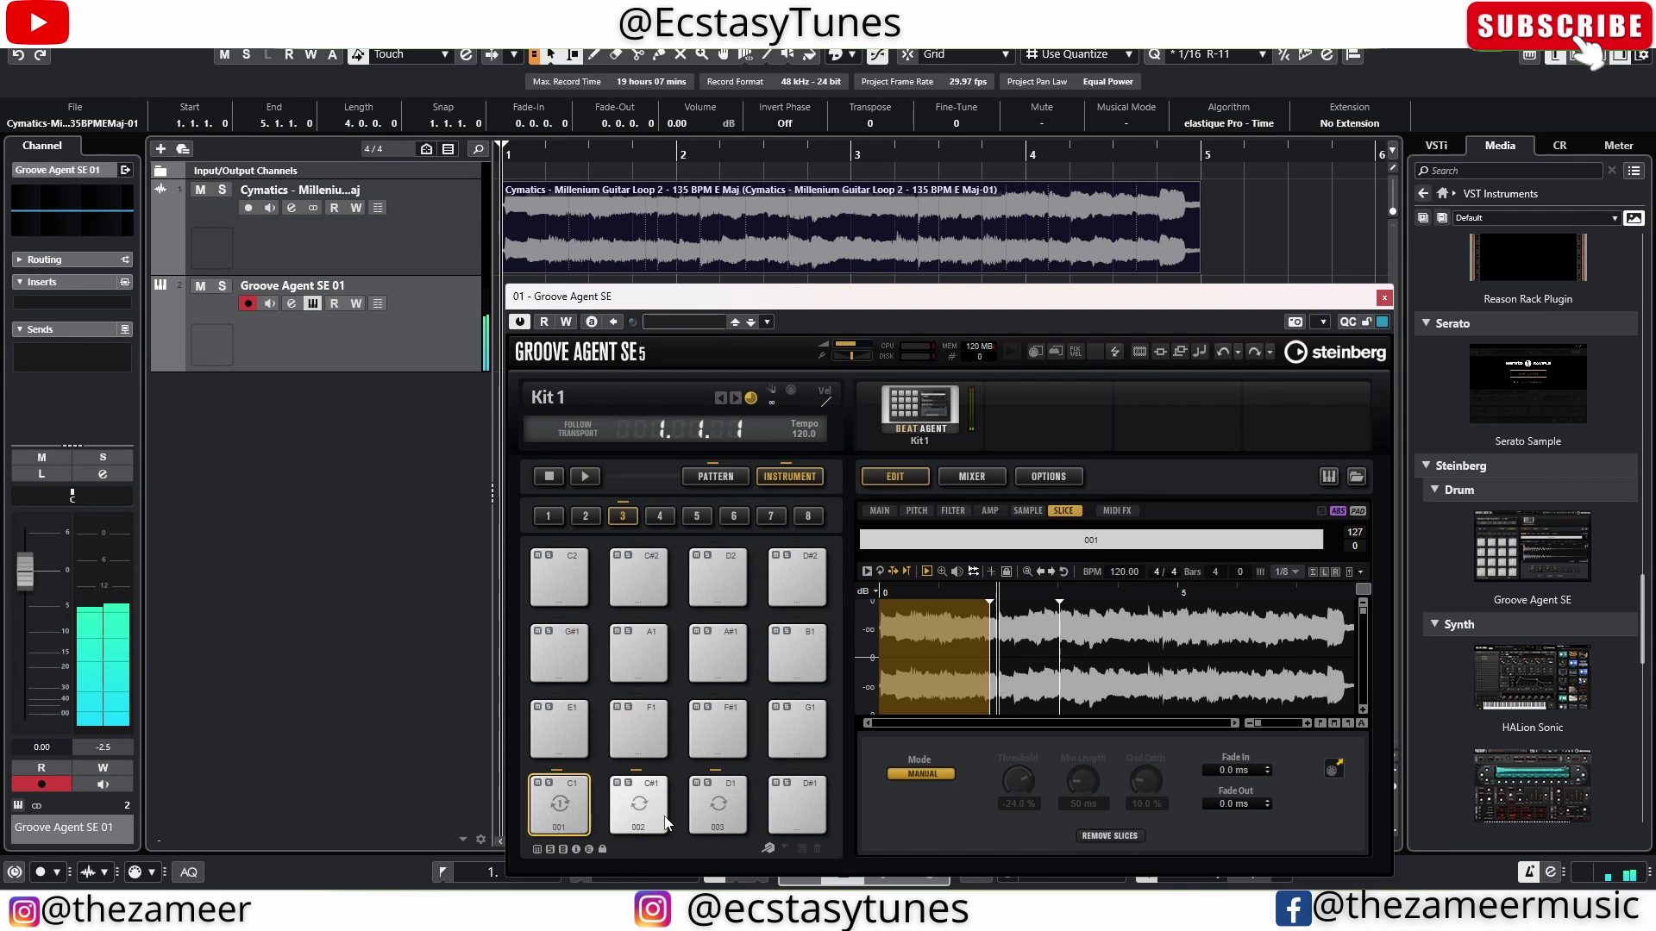
{"action": "left_click", "coordinate": [642, 814]}
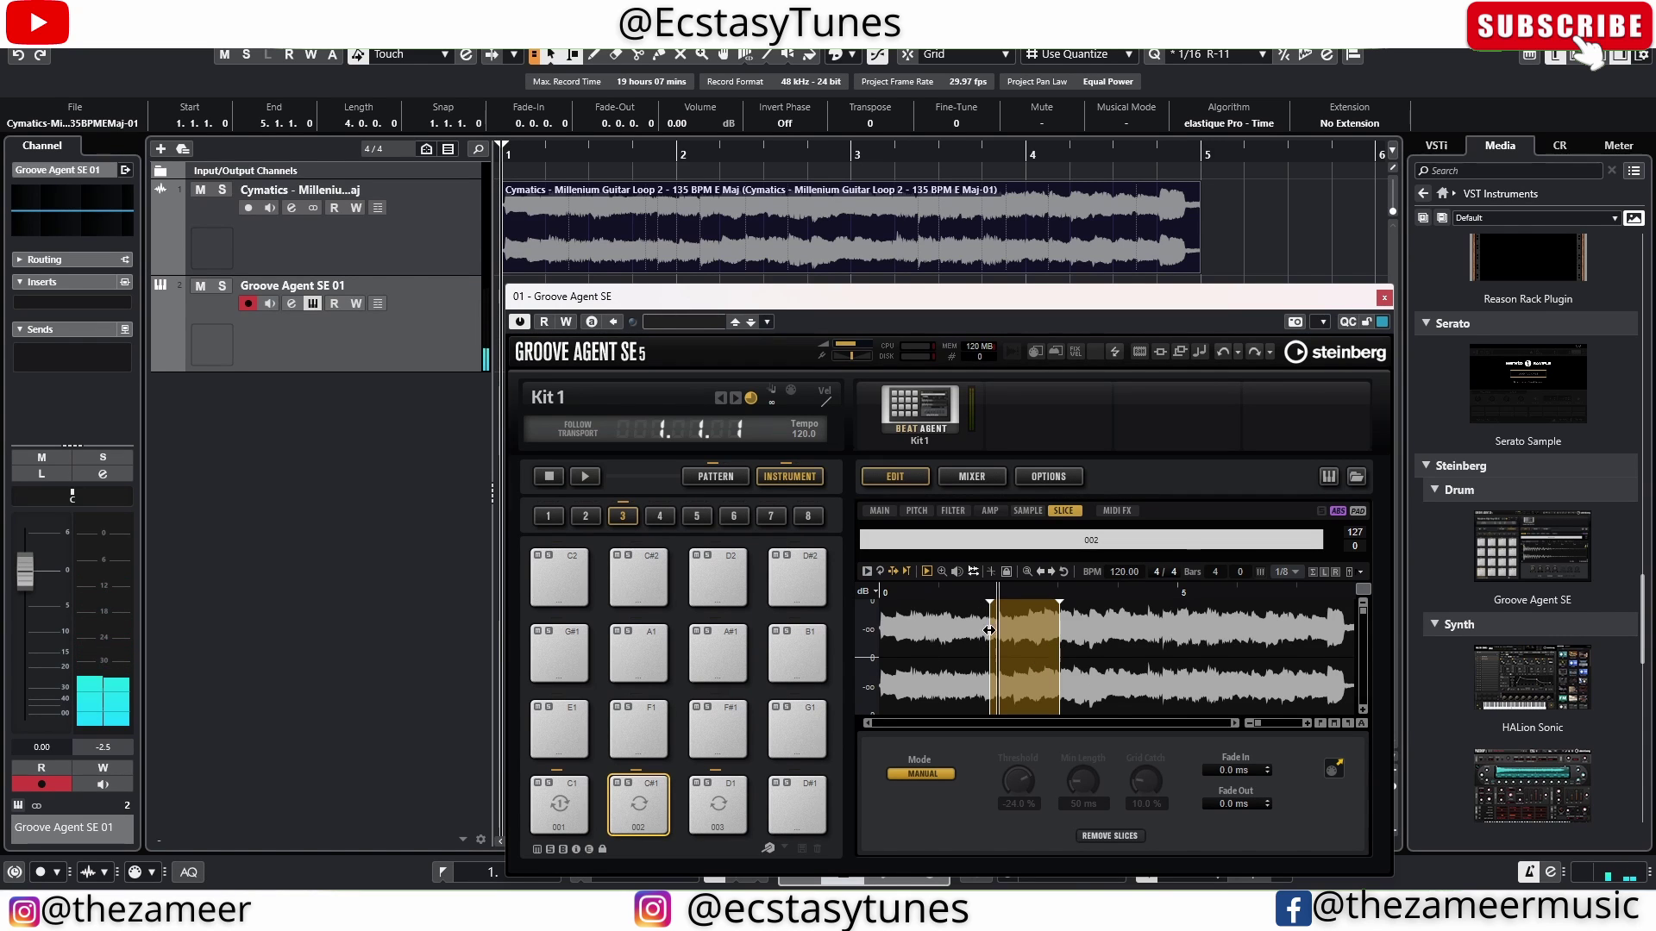
Step: Move the start marker of slice 002 to about 2 s in the waveform and audition it on pad C#1
{"action": "scroll", "coordinate": [991, 648], "scroll_direction": "up", "scroll_amount": 5}
{"action": "scroll", "coordinate": [991, 649], "scroll_direction": "up", "scroll_amount": 4}
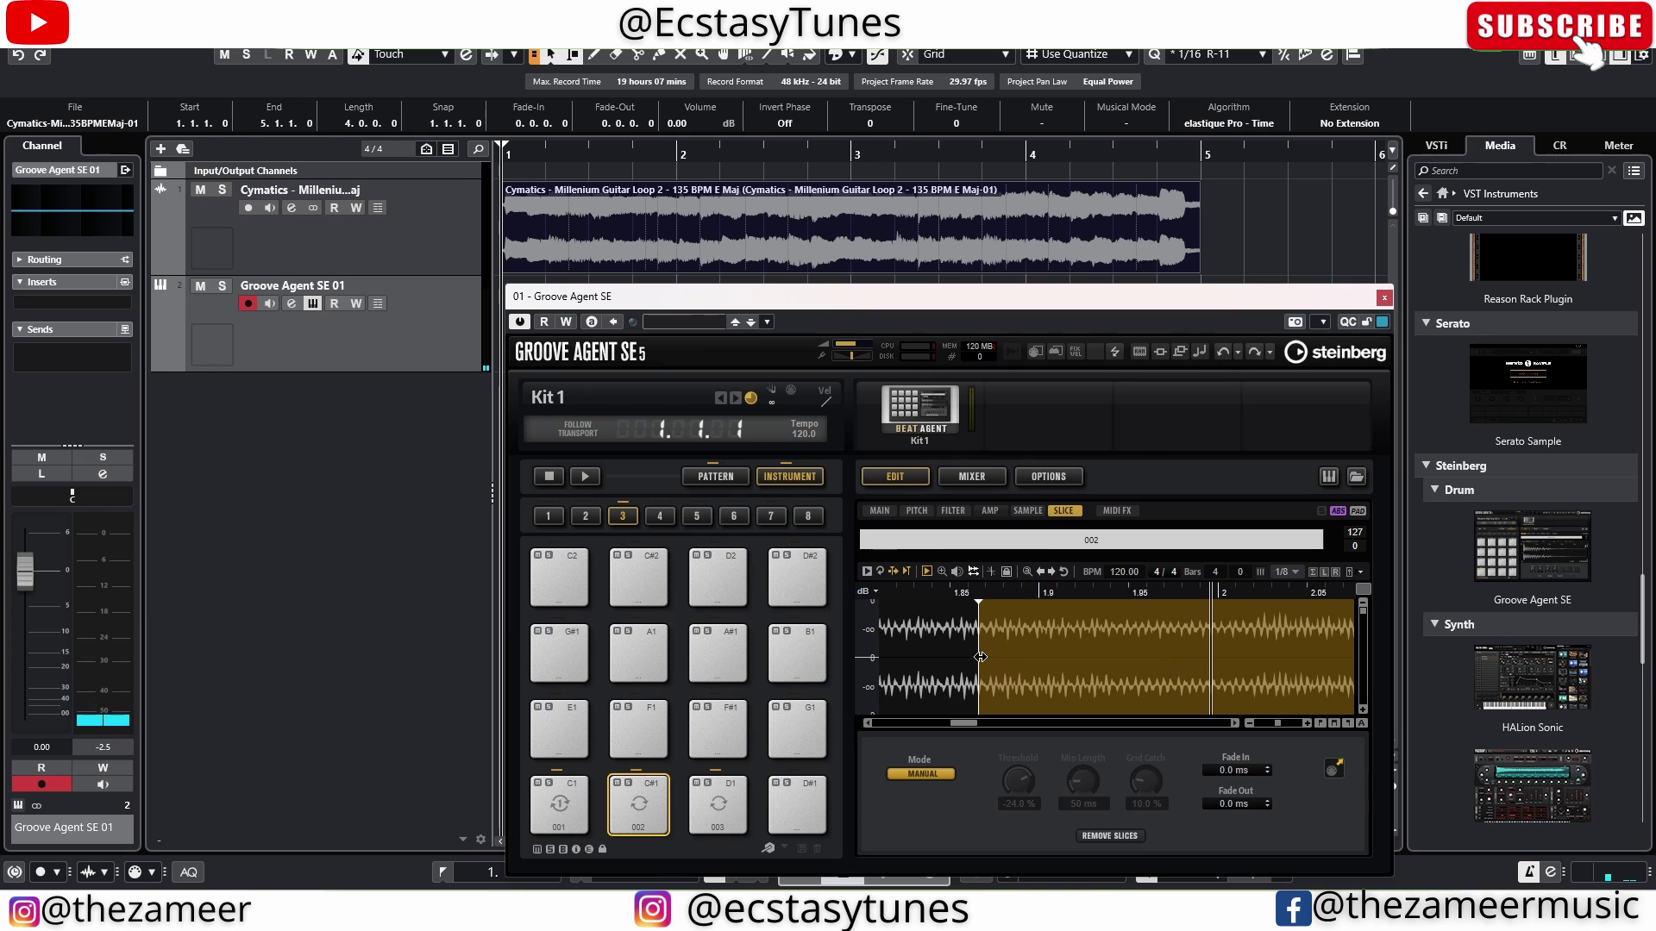
{"action": "mouse_move", "coordinate": [975, 657]}
{"action": "left_mouse_down"}
{"action": "mouse_move", "coordinate": [928, 658]}
{"action": "mouse_move", "coordinate": [1034, 665]}
{"action": "mouse_move", "coordinate": [998, 676]}
{"action": "left_mouse_up"}
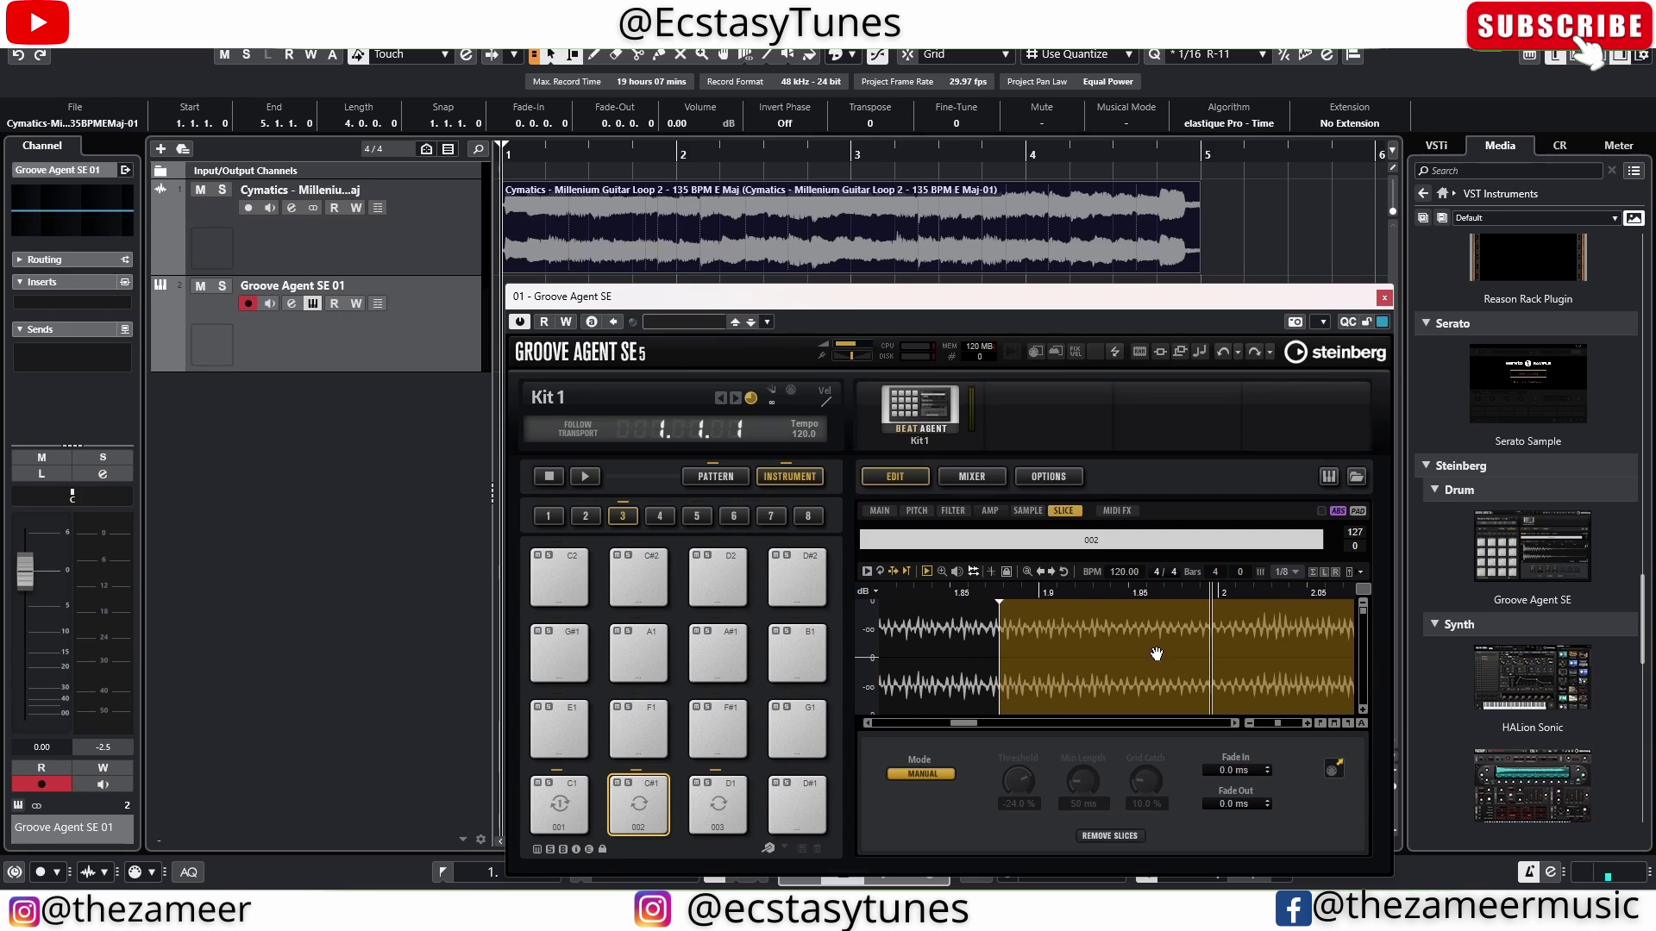
{"action": "scroll", "coordinate": [1156, 653], "scroll_direction": "down", "scroll_amount": 4}
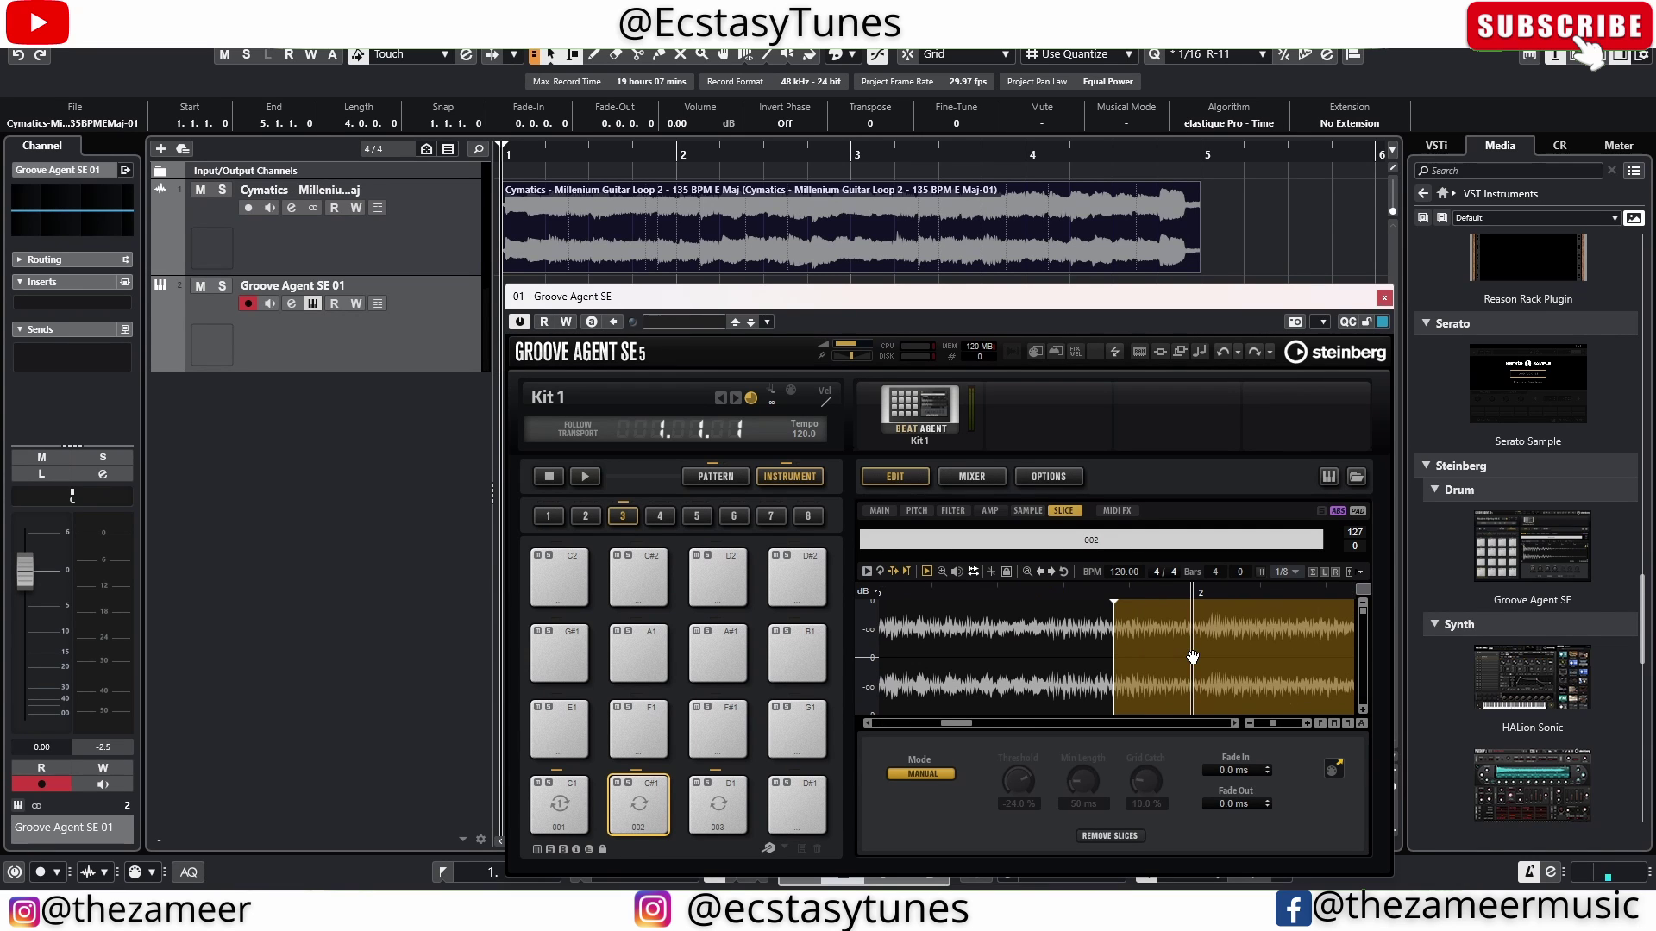
{"action": "left_click_drag", "start_coordinate": [1115, 648], "coordinate": [1205, 648]}
{"action": "left_click", "coordinate": [643, 803]}
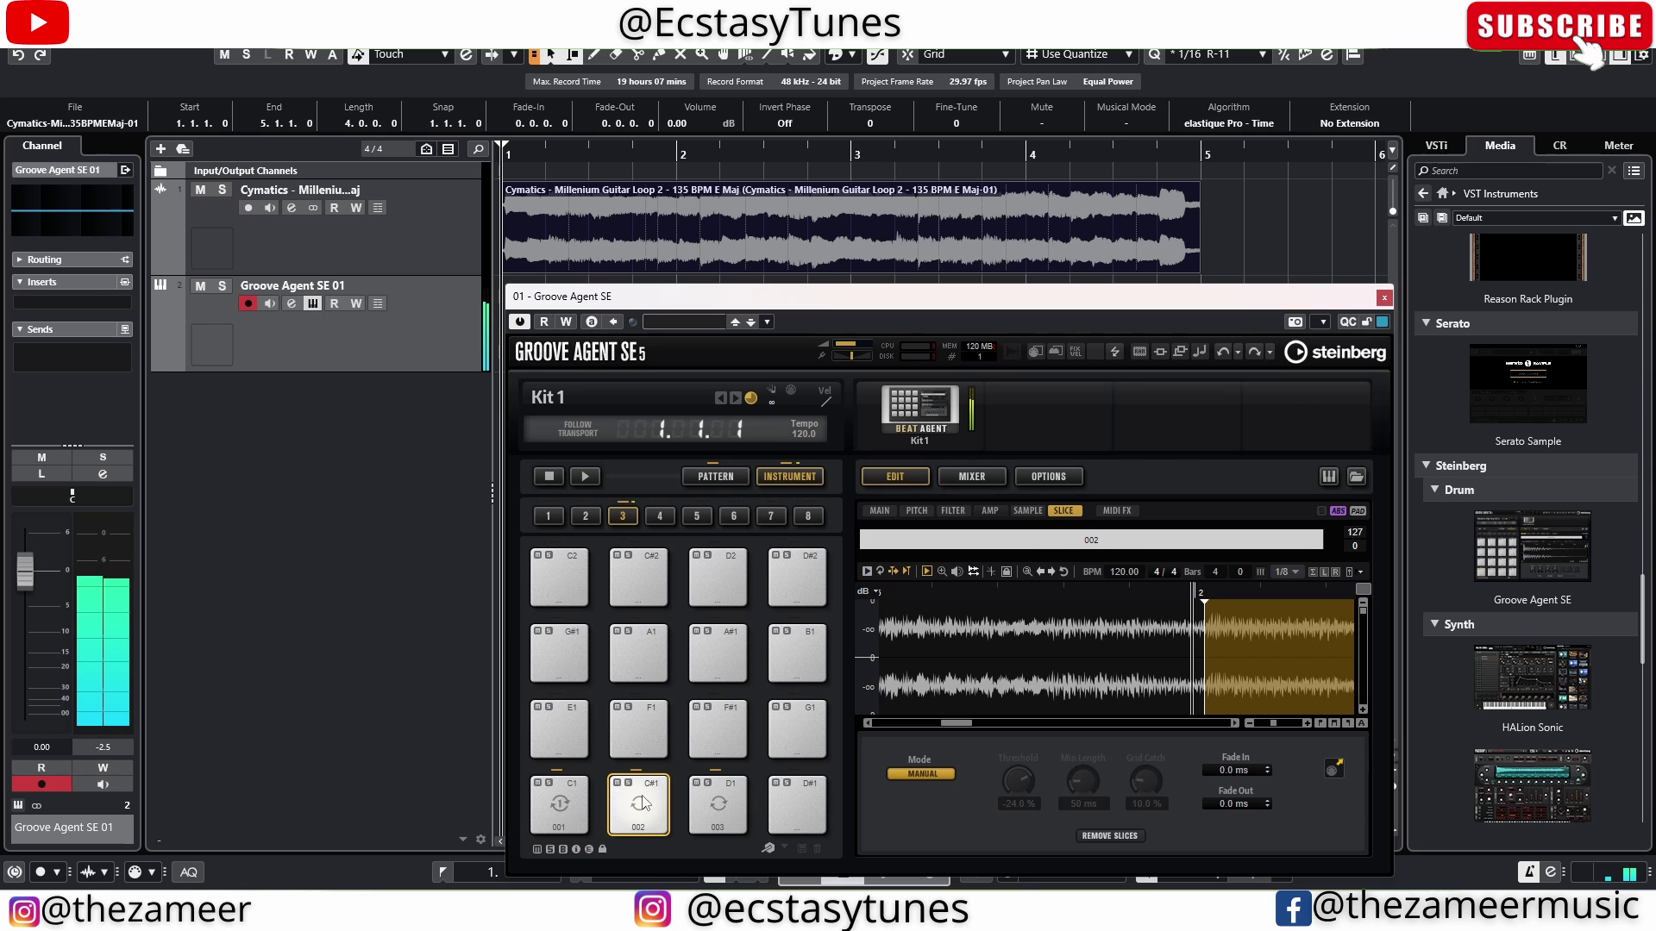
Step: Move the end marker of slice 002 earlier to about 3.02 s and audition the slices on pads D1 and C#1
{"action": "scroll", "coordinate": [1122, 666], "scroll_direction": "up", "scroll_amount": 5}
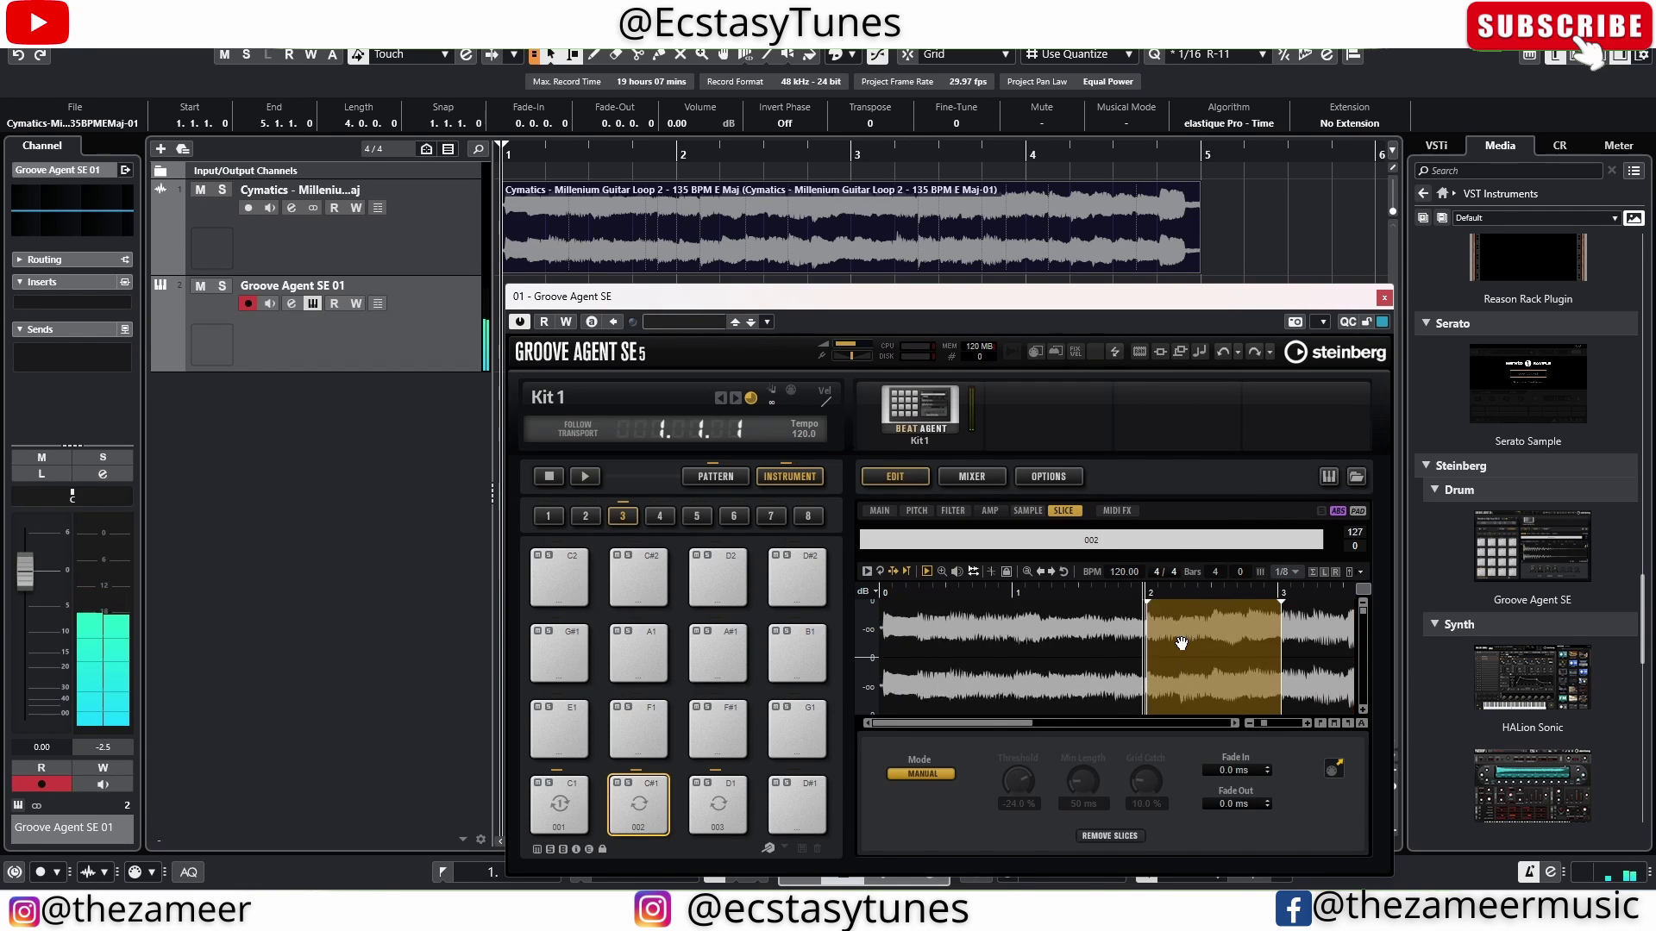
{"action": "scroll", "coordinate": [1122, 666], "scroll_direction": "up", "scroll_amount": 4}
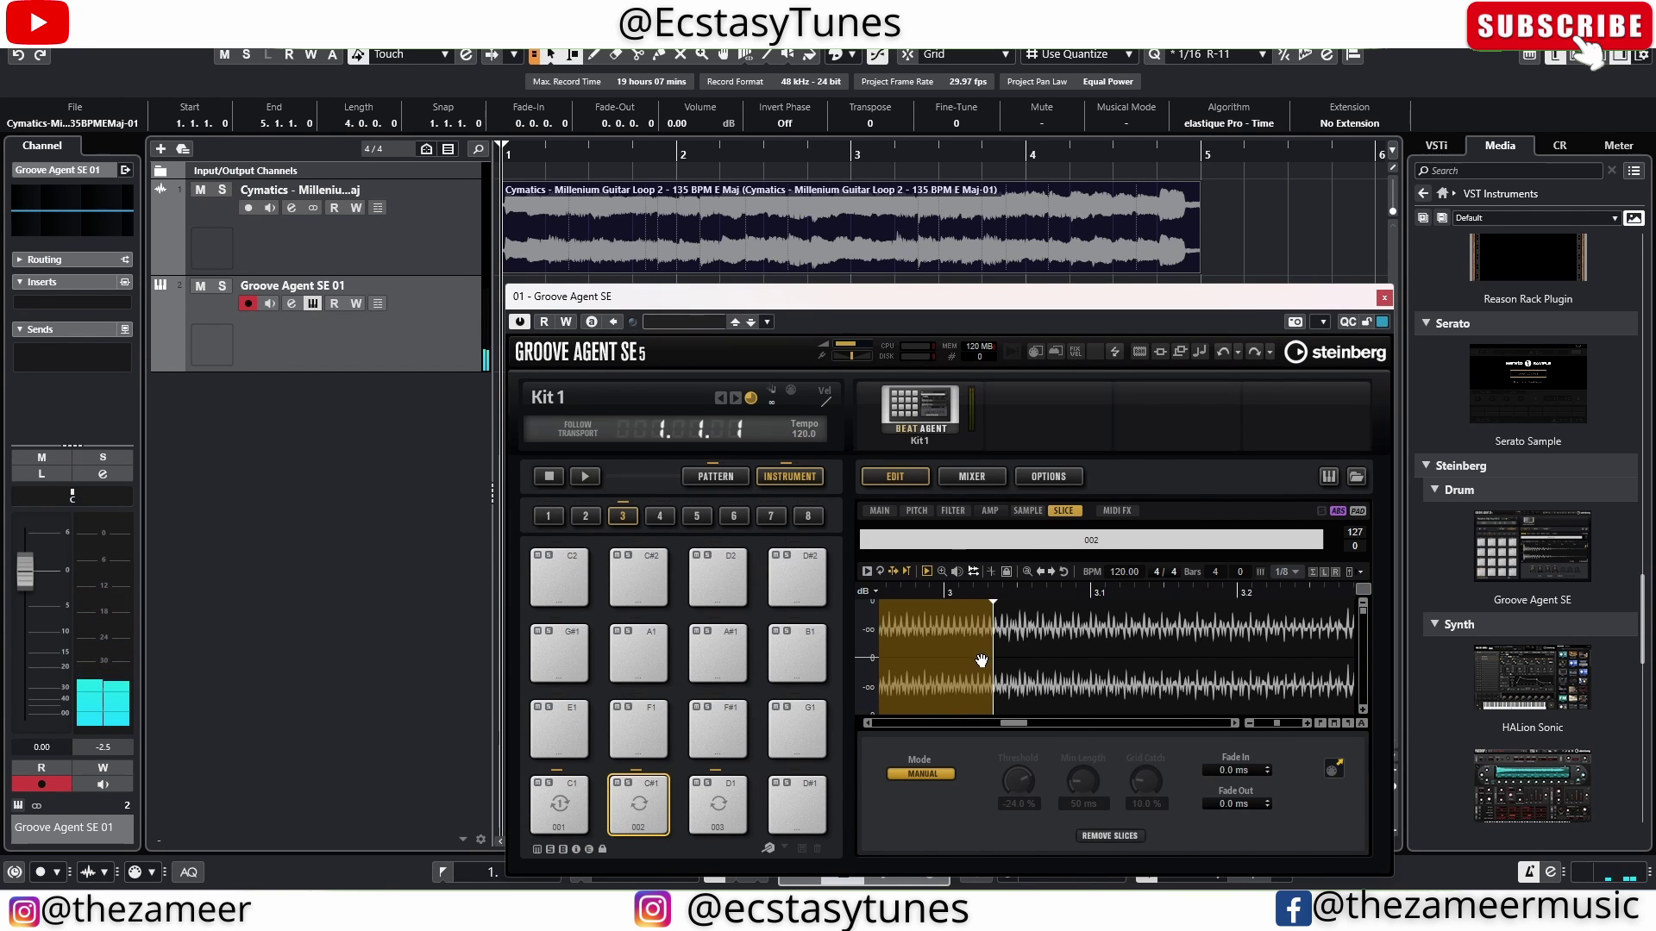
{"action": "left_click", "coordinate": [991, 572]}
{"action": "mouse_move", "coordinate": [994, 636]}
{"action": "left_mouse_down"}
{"action": "mouse_move", "coordinate": [1019, 634]}
{"action": "mouse_move", "coordinate": [983, 627]}
{"action": "left_mouse_up"}
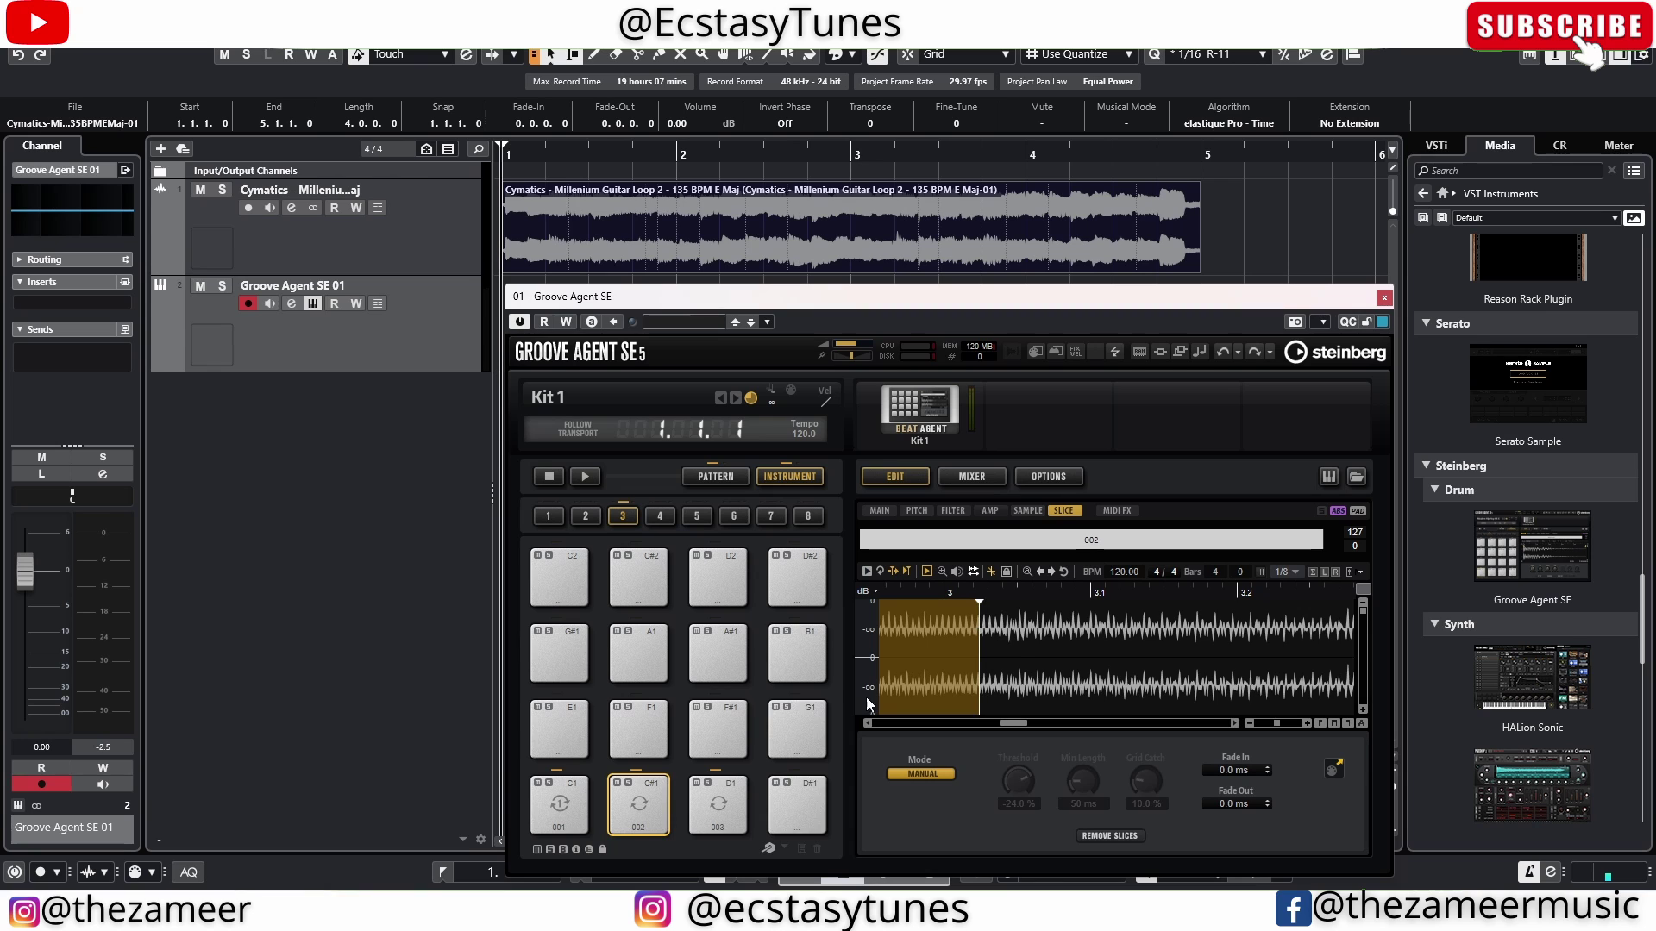
{"action": "left_click", "coordinate": [700, 821]}
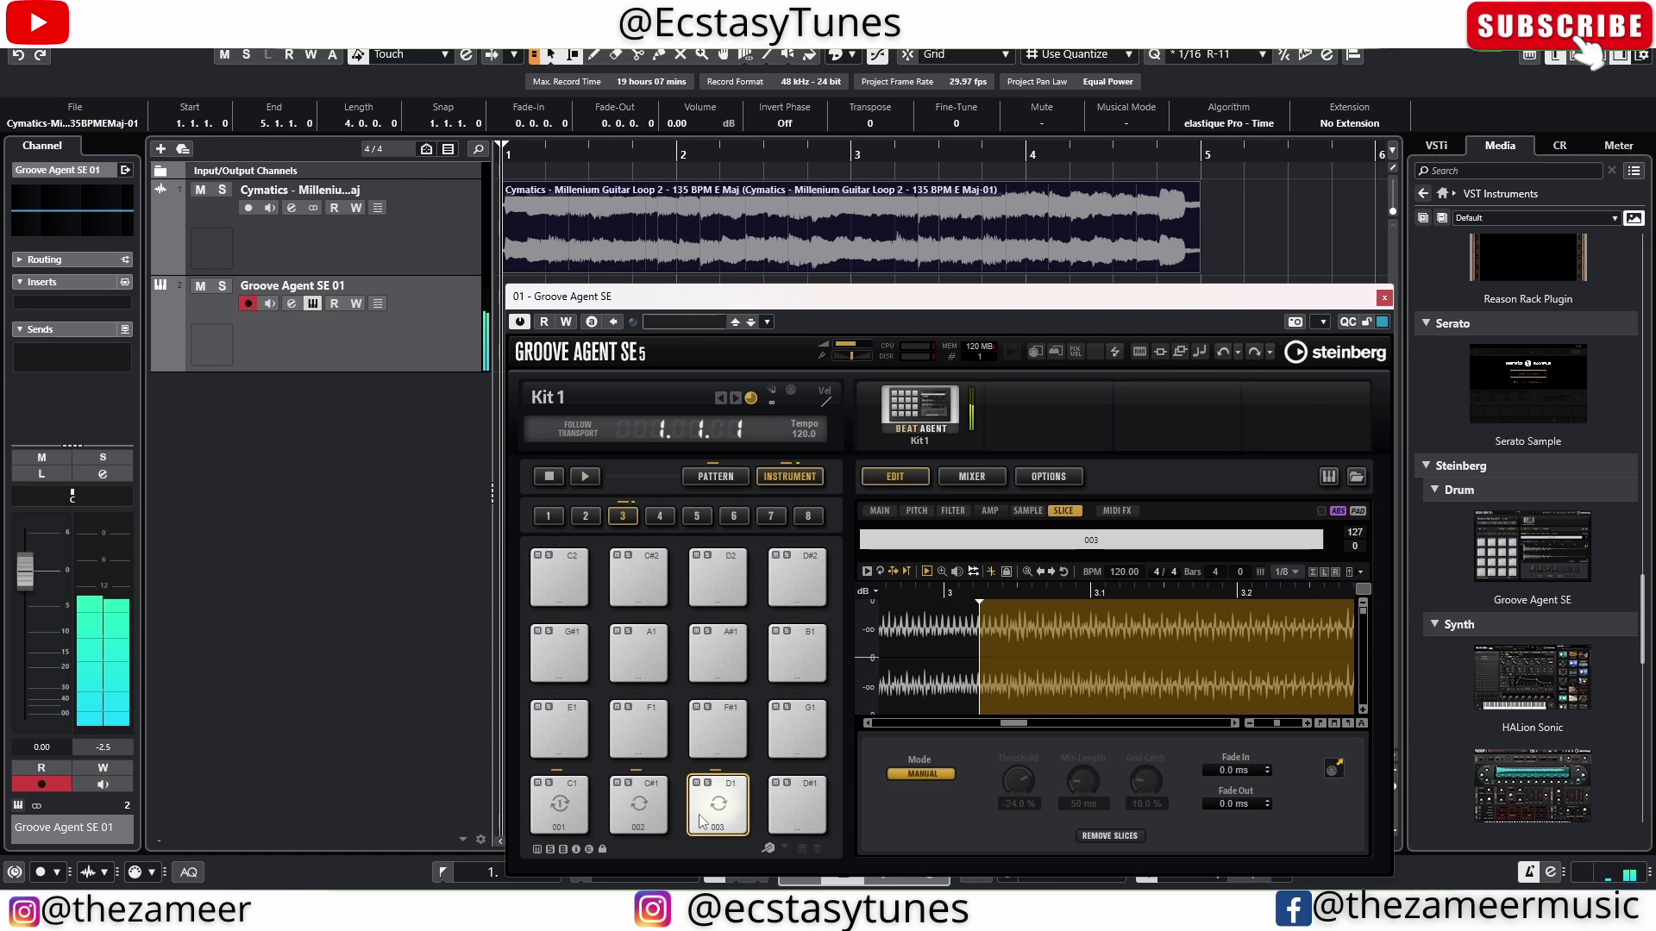
{"action": "left_click", "coordinate": [647, 814]}
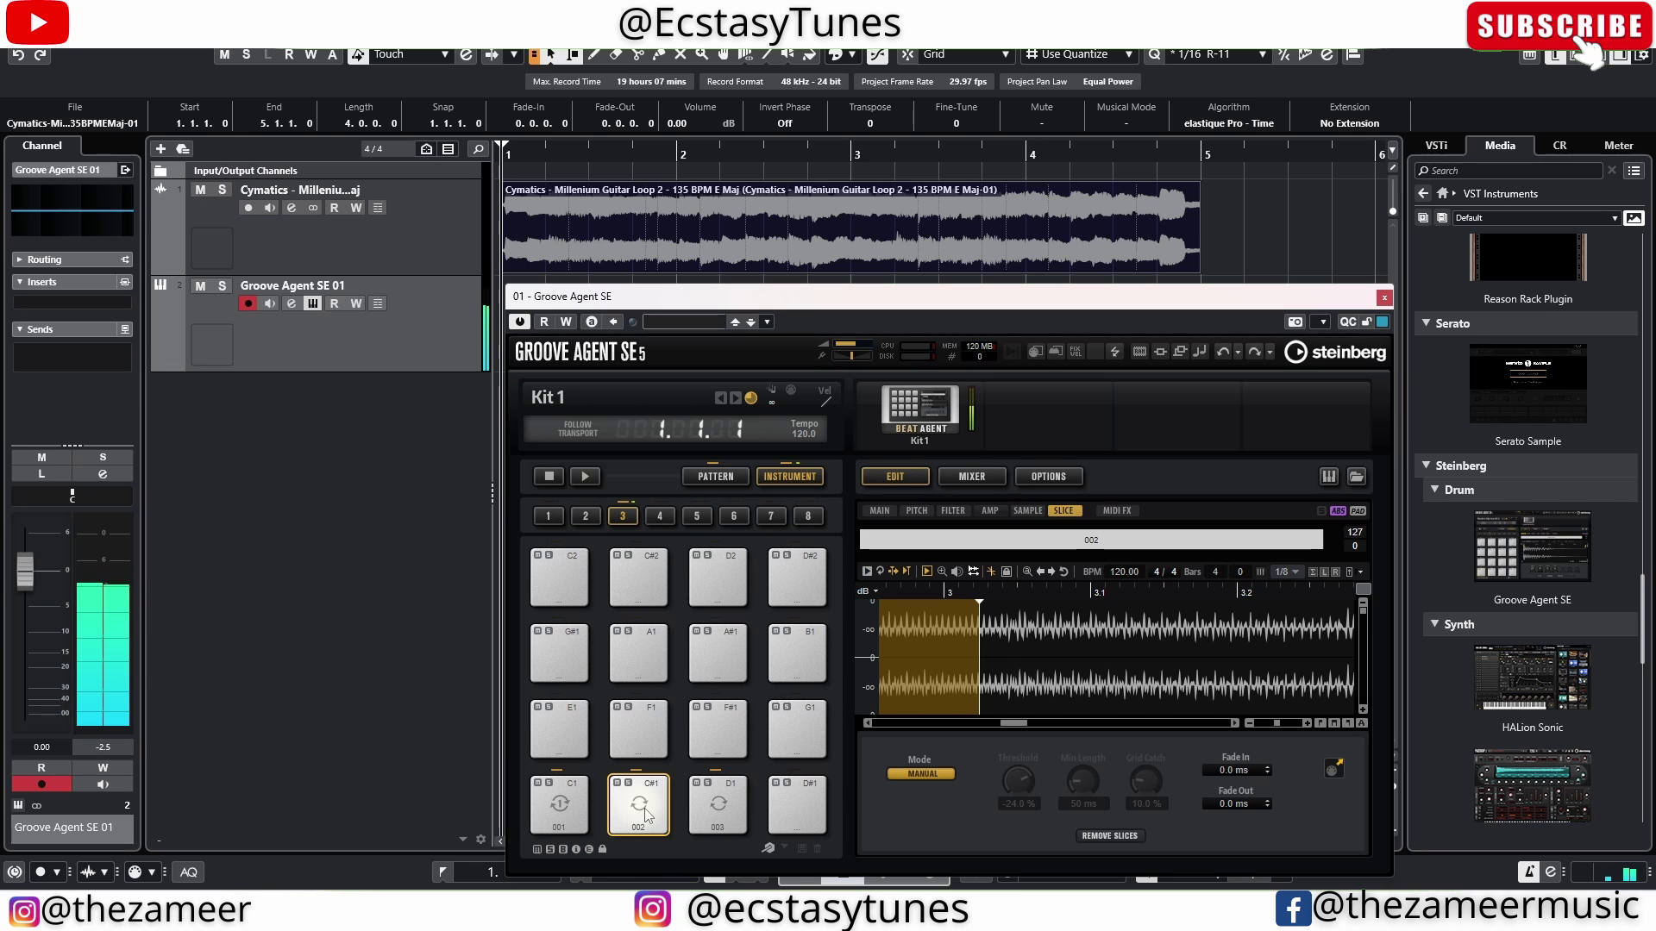
{"action": "left_click", "coordinate": [645, 814]}
Step: Fine-tune the end marker of slice 002 to about 3.025 s in the magnified waveform and audition it on pad C#1
{"action": "scroll", "coordinate": [1013, 705], "scroll_direction": "down", "scroll_amount": 2}
{"action": "scroll", "coordinate": [1013, 706], "scroll_direction": "up", "scroll_amount": 5}
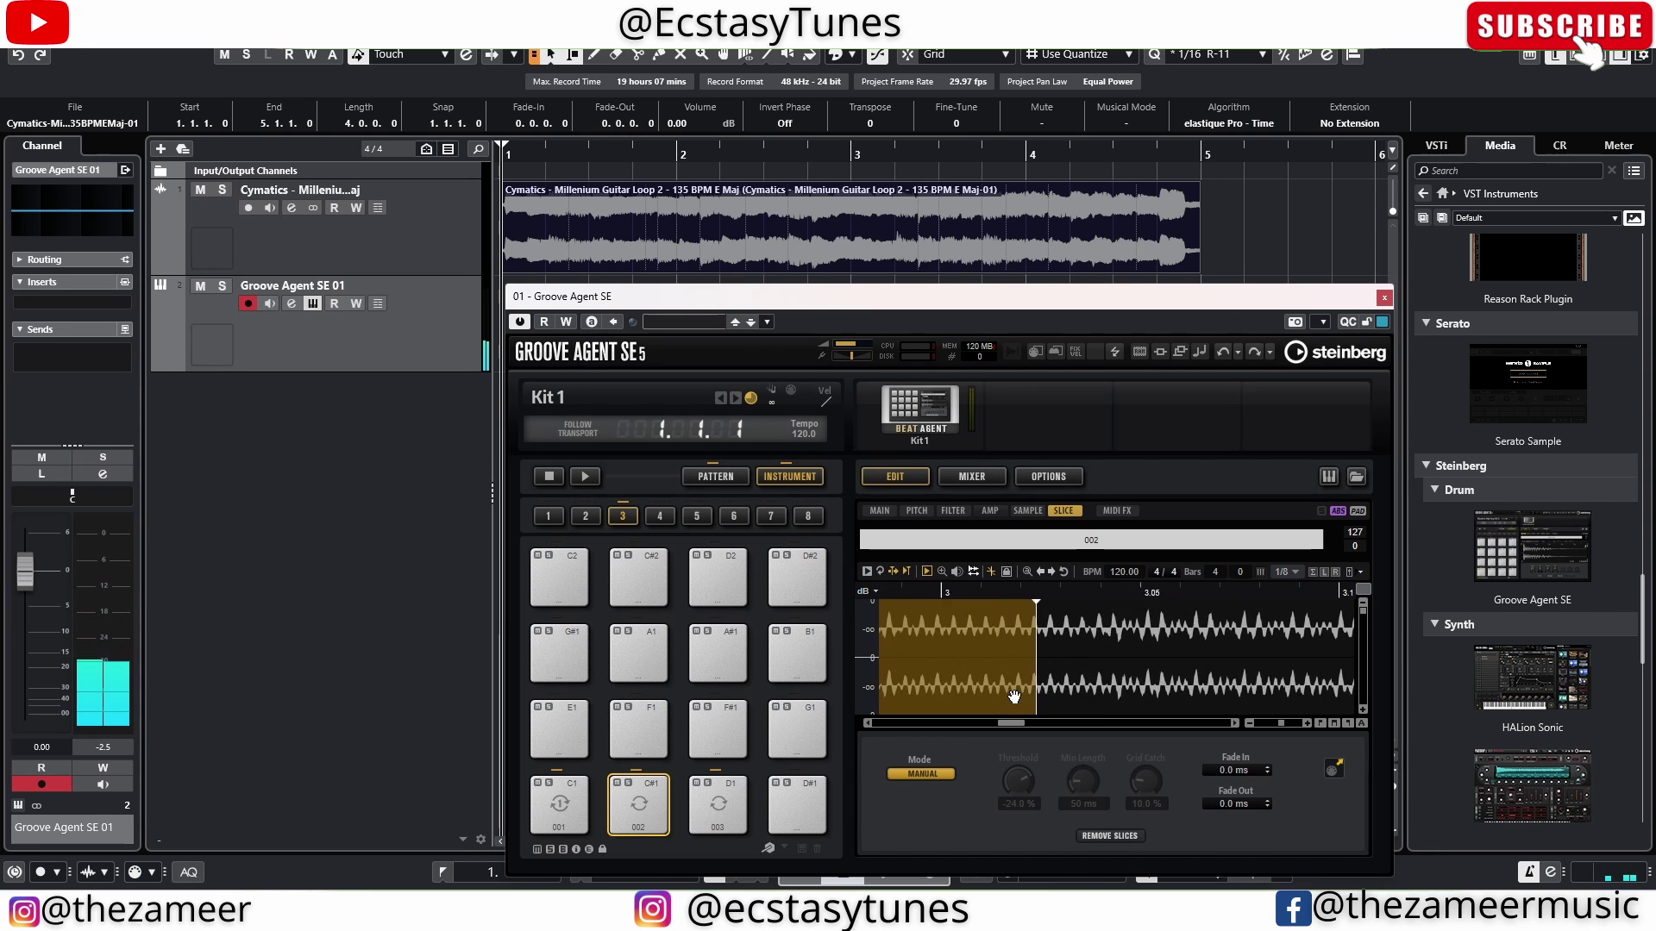
{"action": "scroll", "coordinate": [1043, 645], "scroll_direction": "up", "scroll_amount": 3}
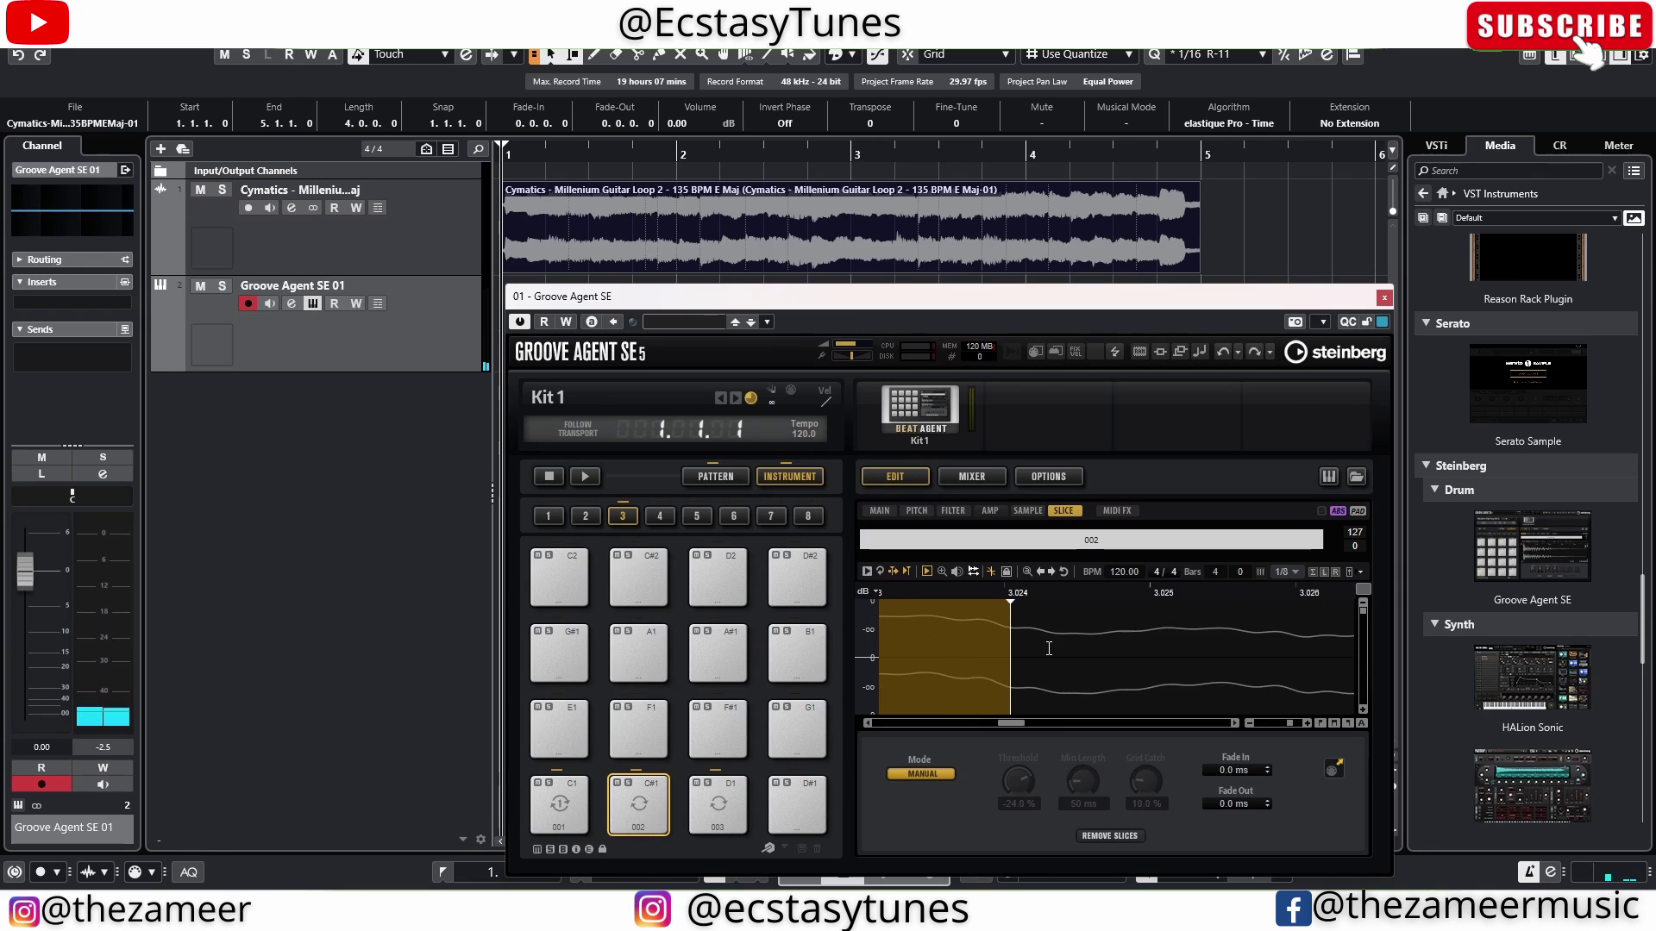
{"action": "left_click_drag", "start_coordinate": [1018, 649], "coordinate": [1037, 652]}
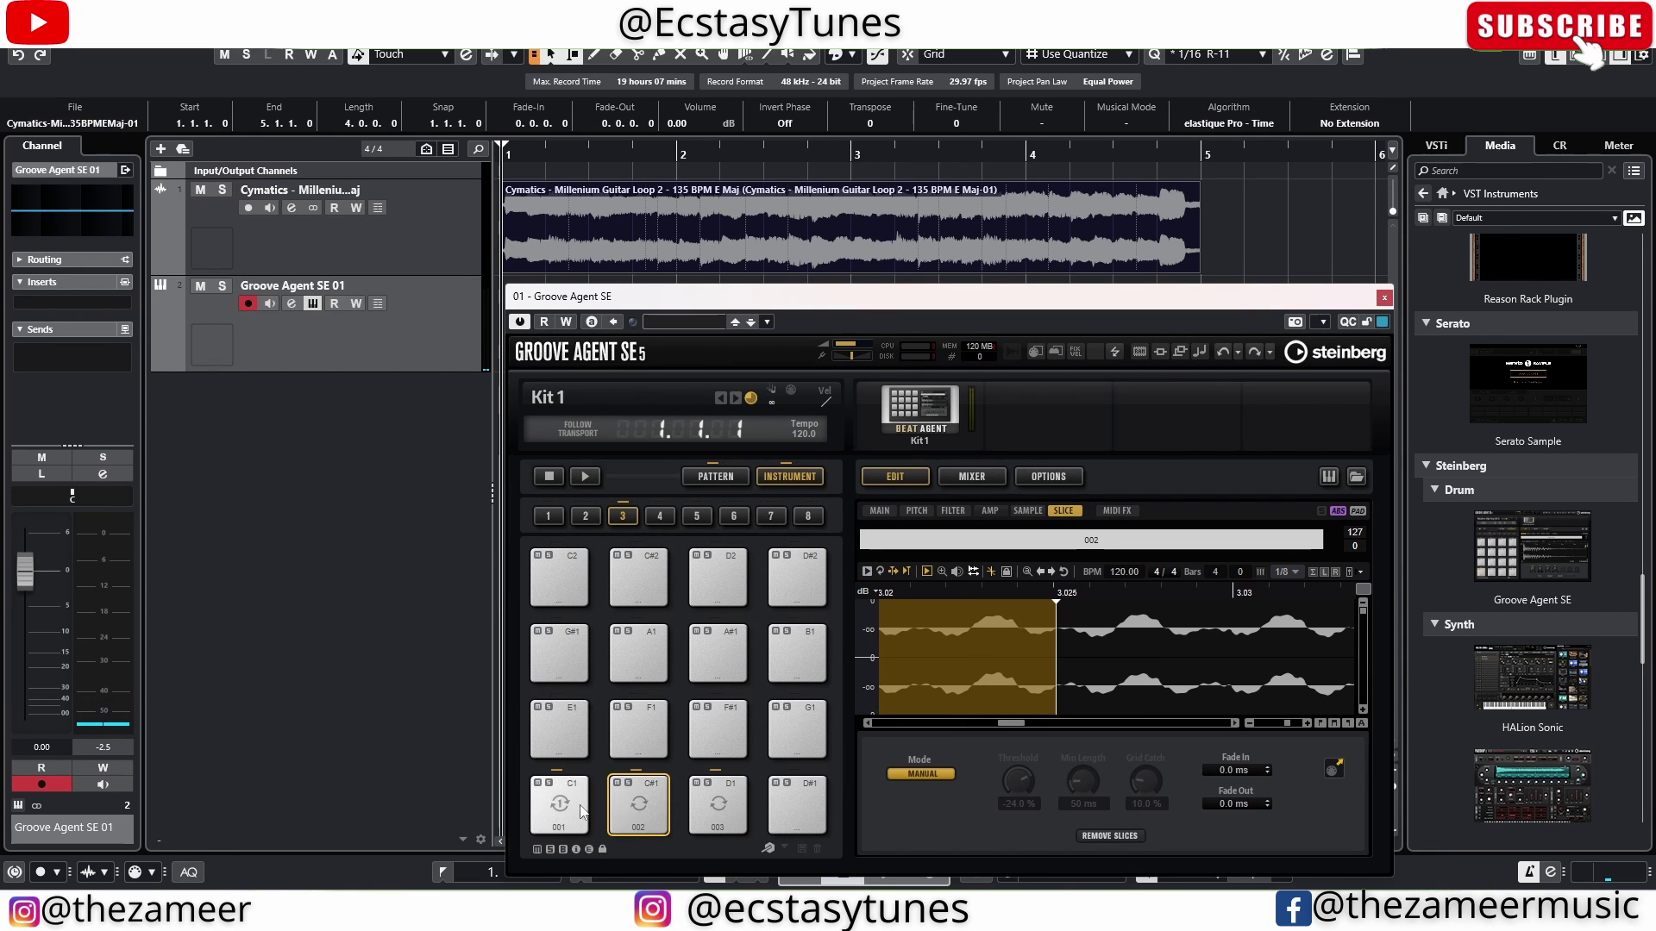
{"action": "left_click", "coordinate": [658, 793]}
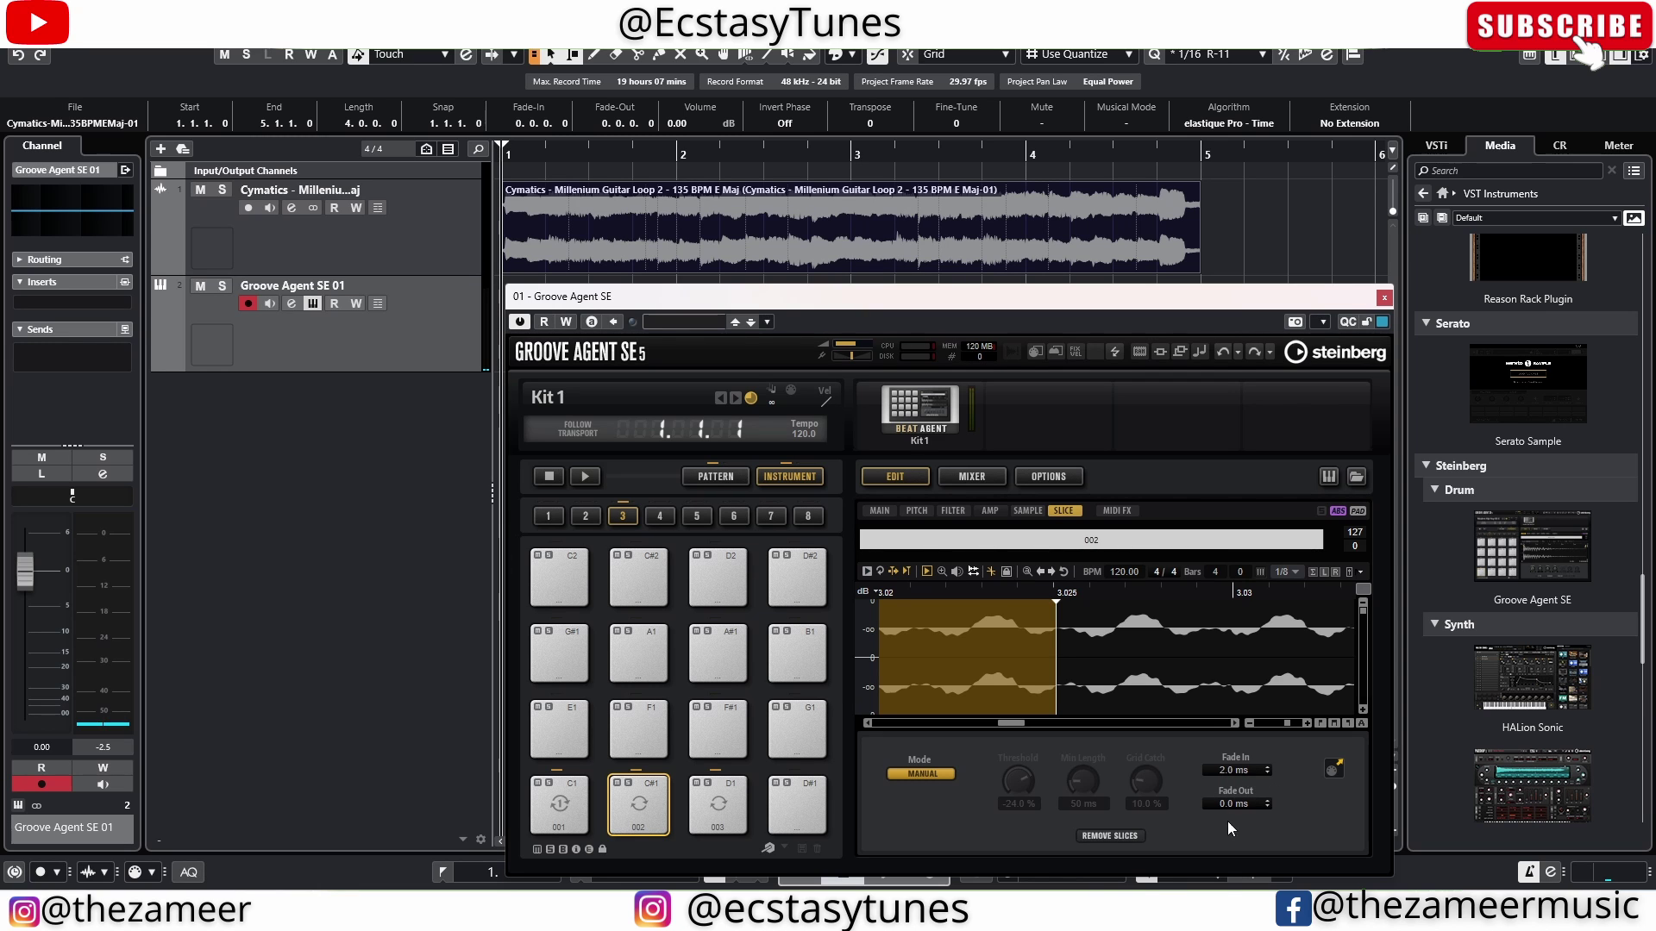
Step: Set the slice's fade-in to 2.0 ms and fade-out to 3.0 ms, audition pad C#1 and review the waveform
{"action": "scroll", "coordinate": [1231, 805], "scroll_direction": "up", "scroll_amount": 1}
{"action": "left_click", "coordinate": [628, 824]}
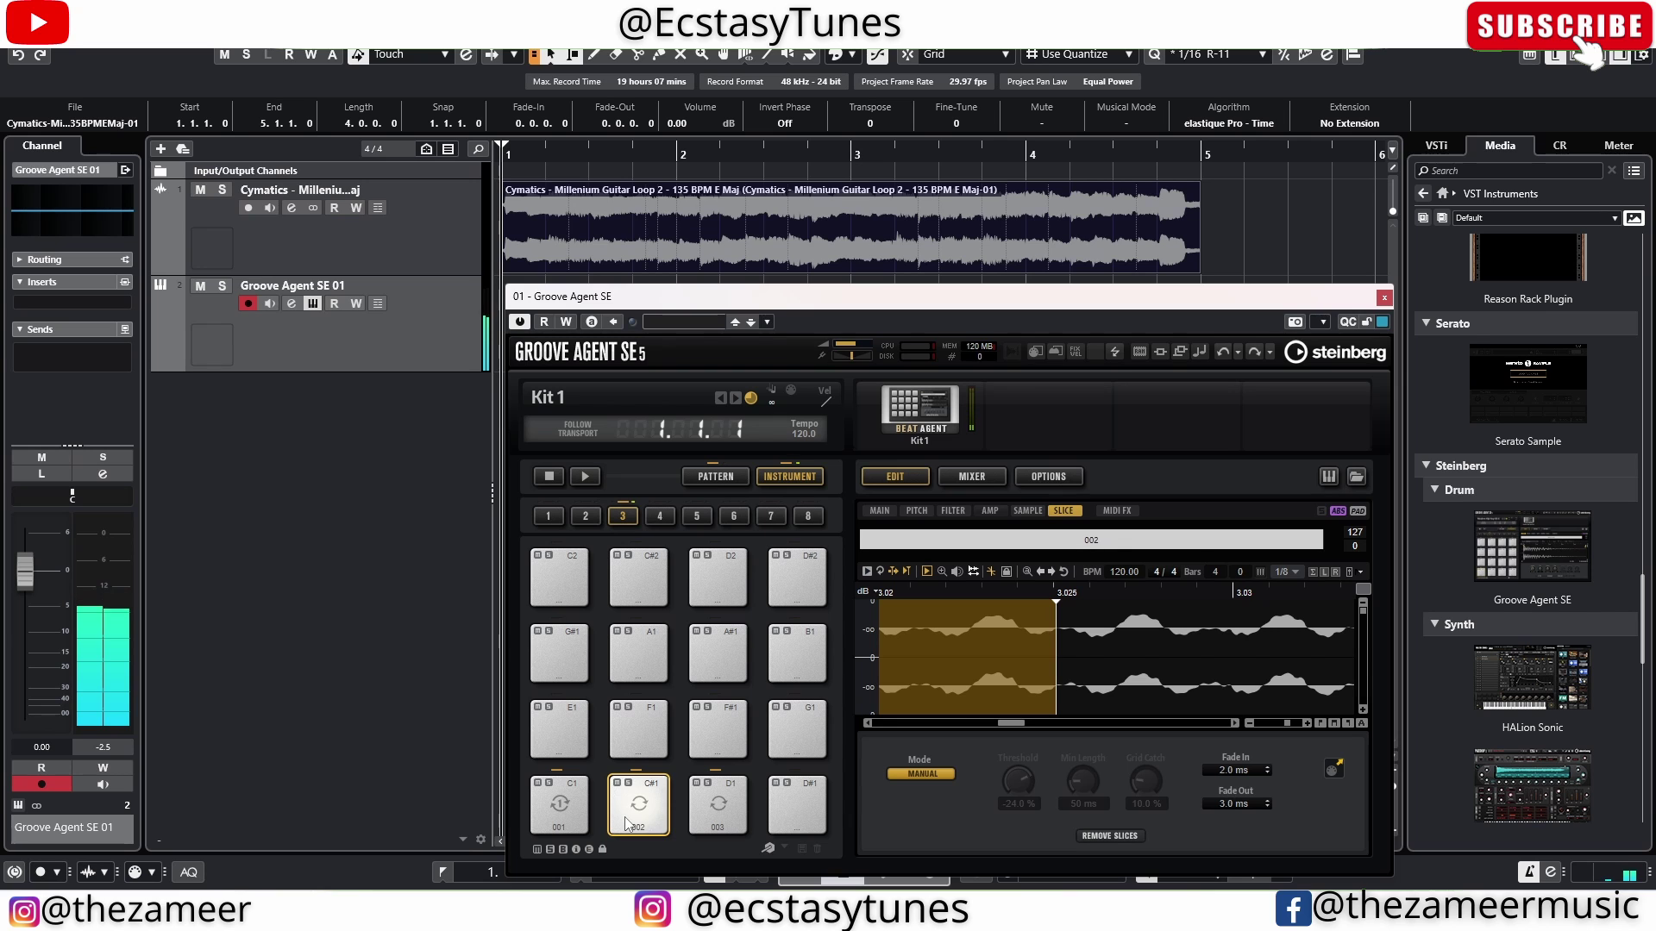
{"action": "scroll", "coordinate": [1016, 726], "scroll_direction": "down", "scroll_amount": 1}
{"action": "scroll", "coordinate": [1026, 681], "scroll_direction": "up", "scroll_amount": 5}
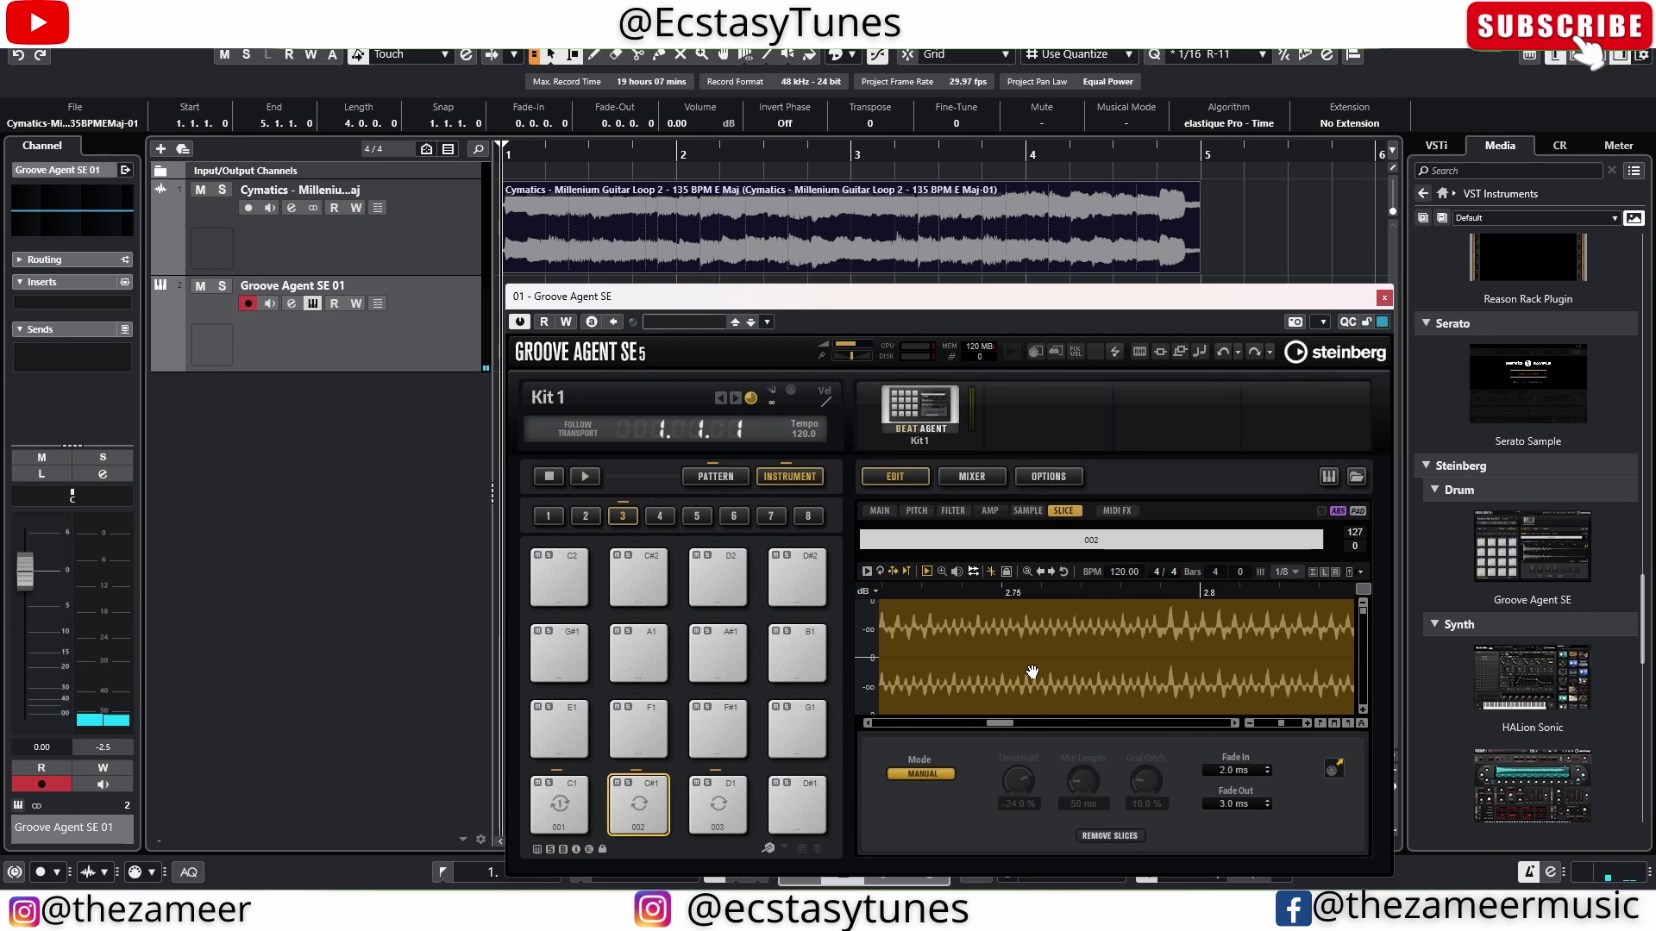
{"action": "scroll", "coordinate": [1035, 653], "scroll_direction": "up", "scroll_amount": 4}
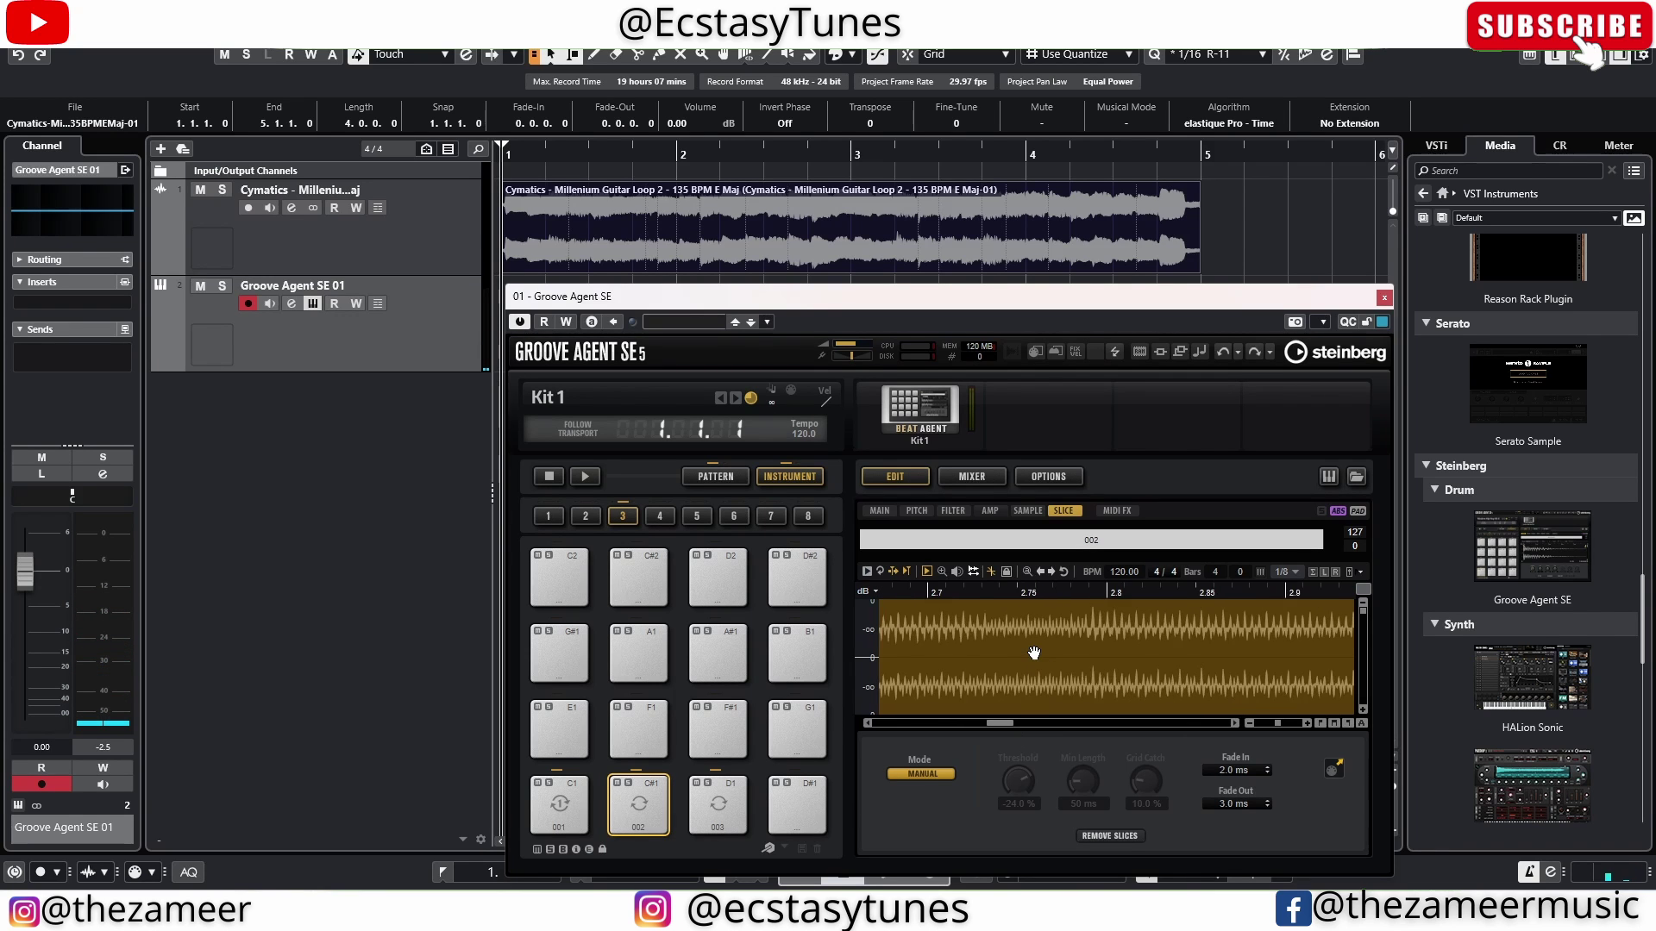
{"action": "scroll", "coordinate": [1034, 653], "scroll_direction": "up", "scroll_amount": 4}
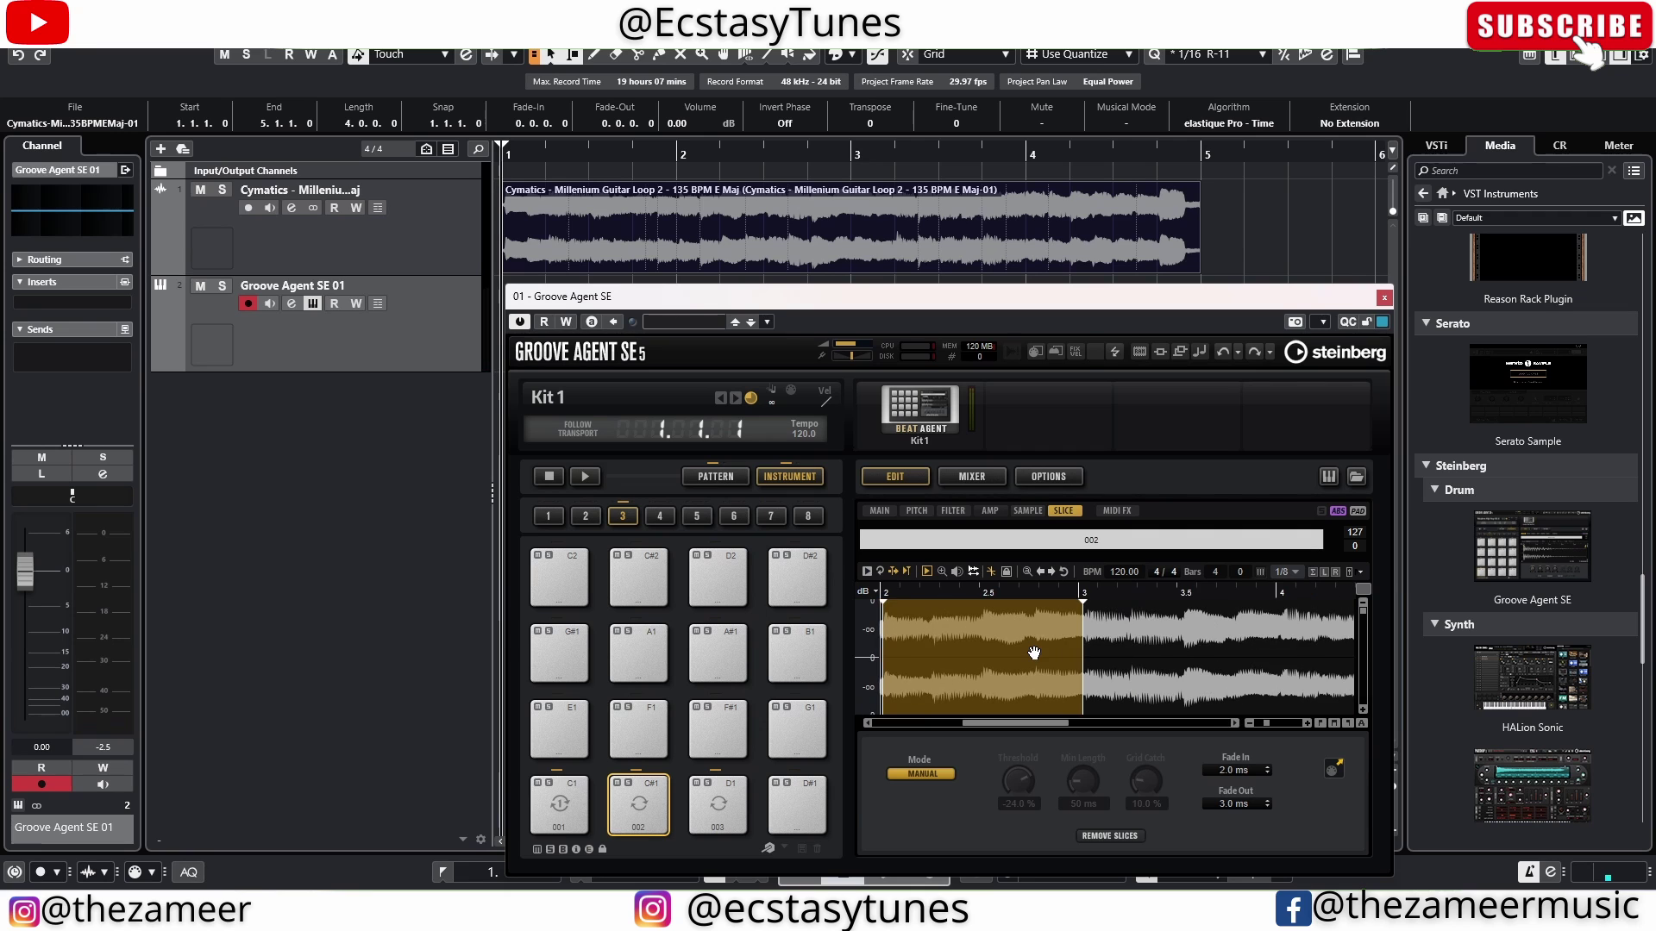
{"action": "scroll", "coordinate": [1079, 658], "scroll_direction": "down", "scroll_amount": 2}
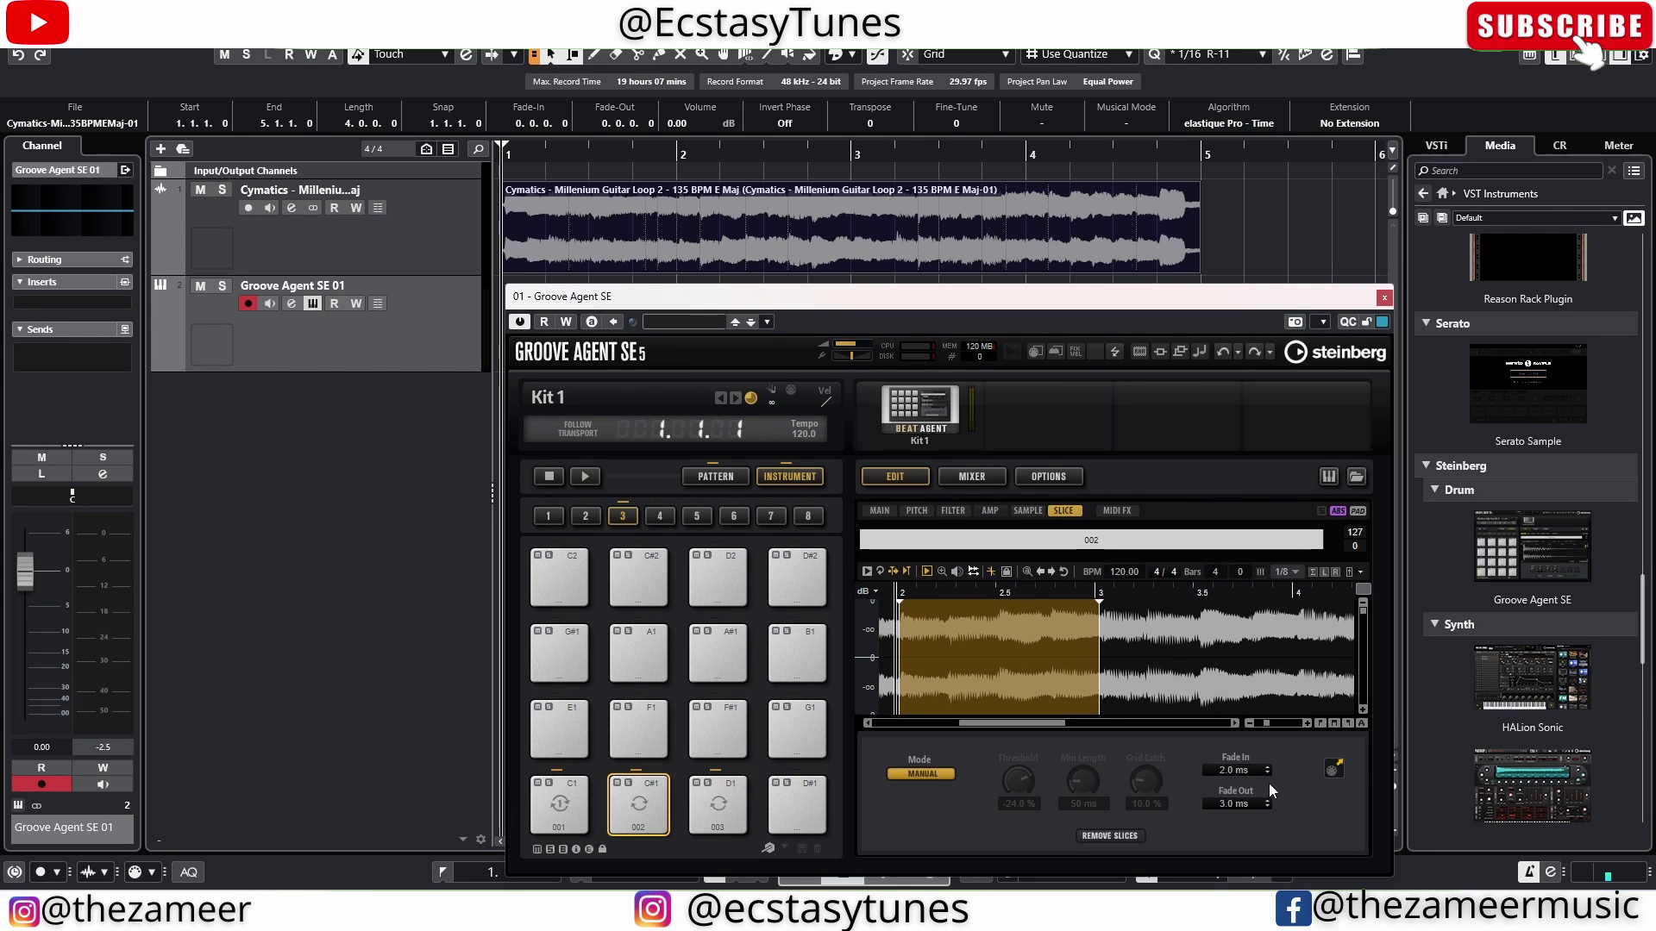
{"action": "scroll", "coordinate": [1063, 663], "scroll_direction": "up", "scroll_amount": 4}
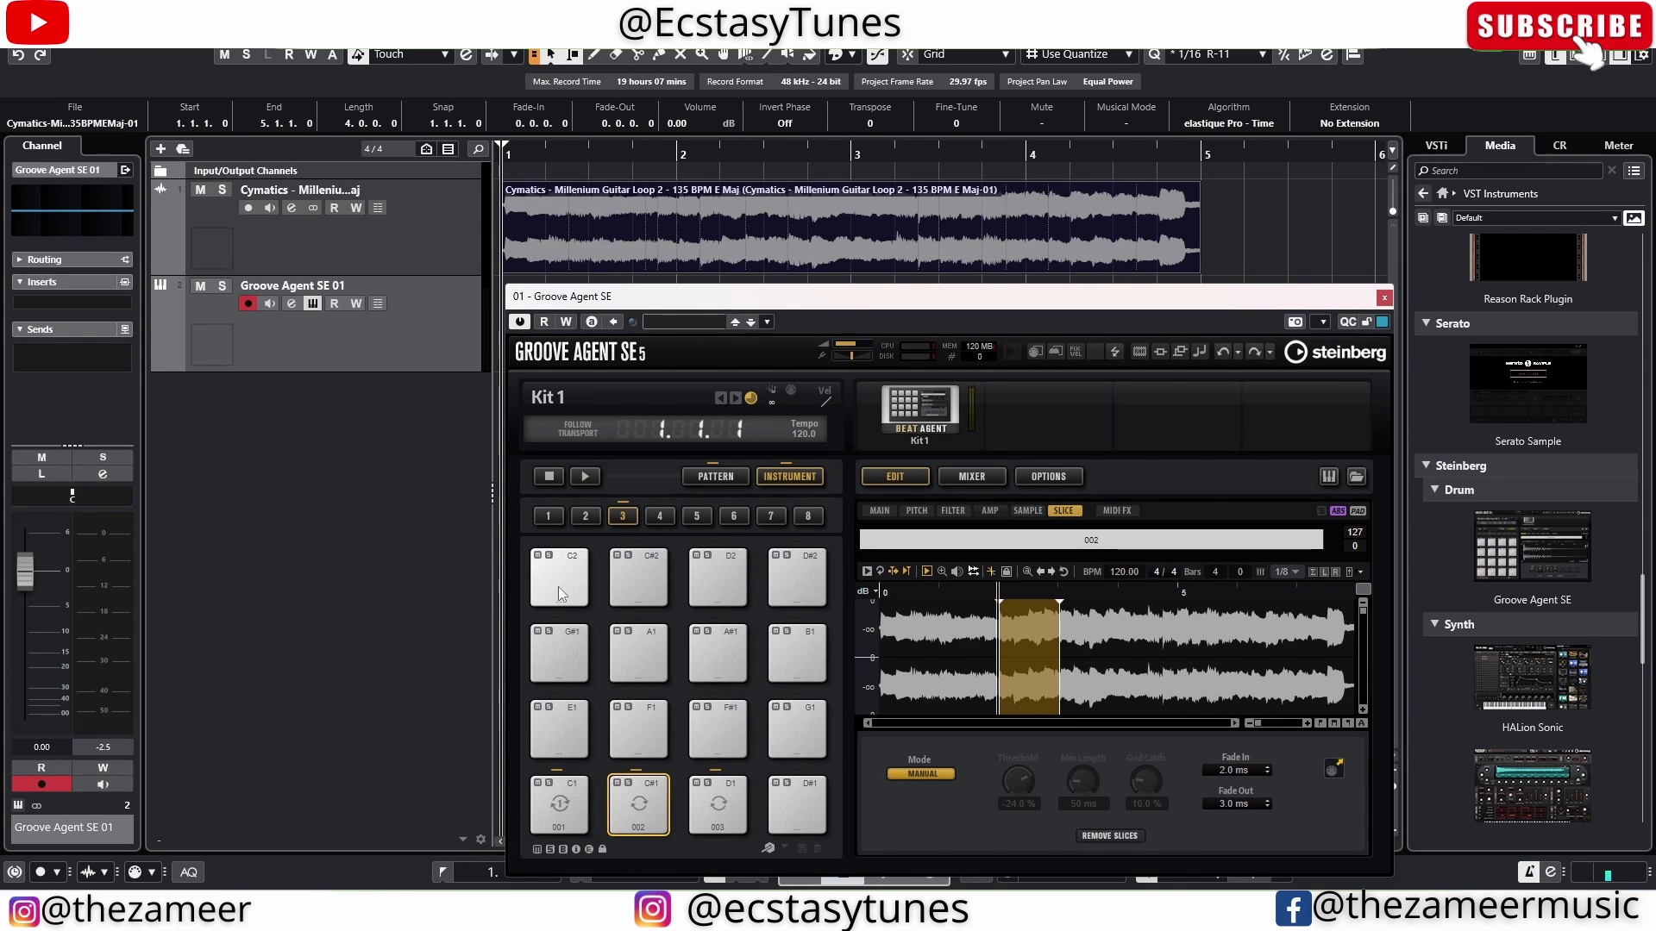
Step: Compare the trimmed slices by playing pads C1 and C#1
{"action": "left_click", "coordinate": [534, 600]}
{"action": "left_click", "coordinate": [569, 800]}
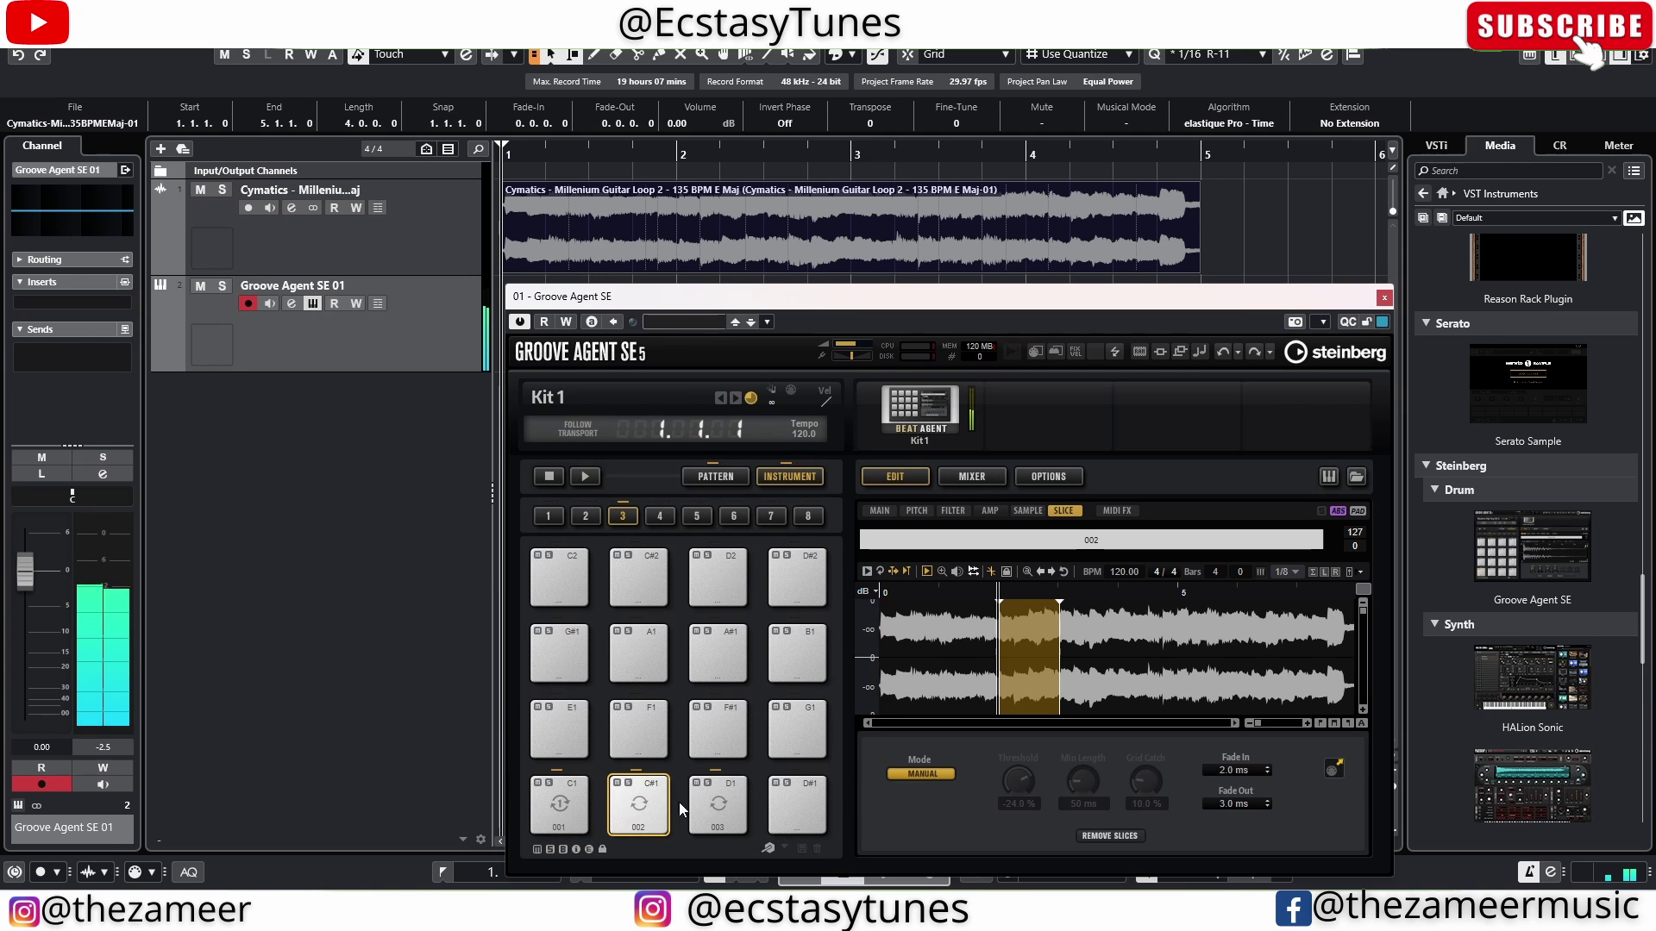
{"action": "left_click", "coordinate": [585, 805]}
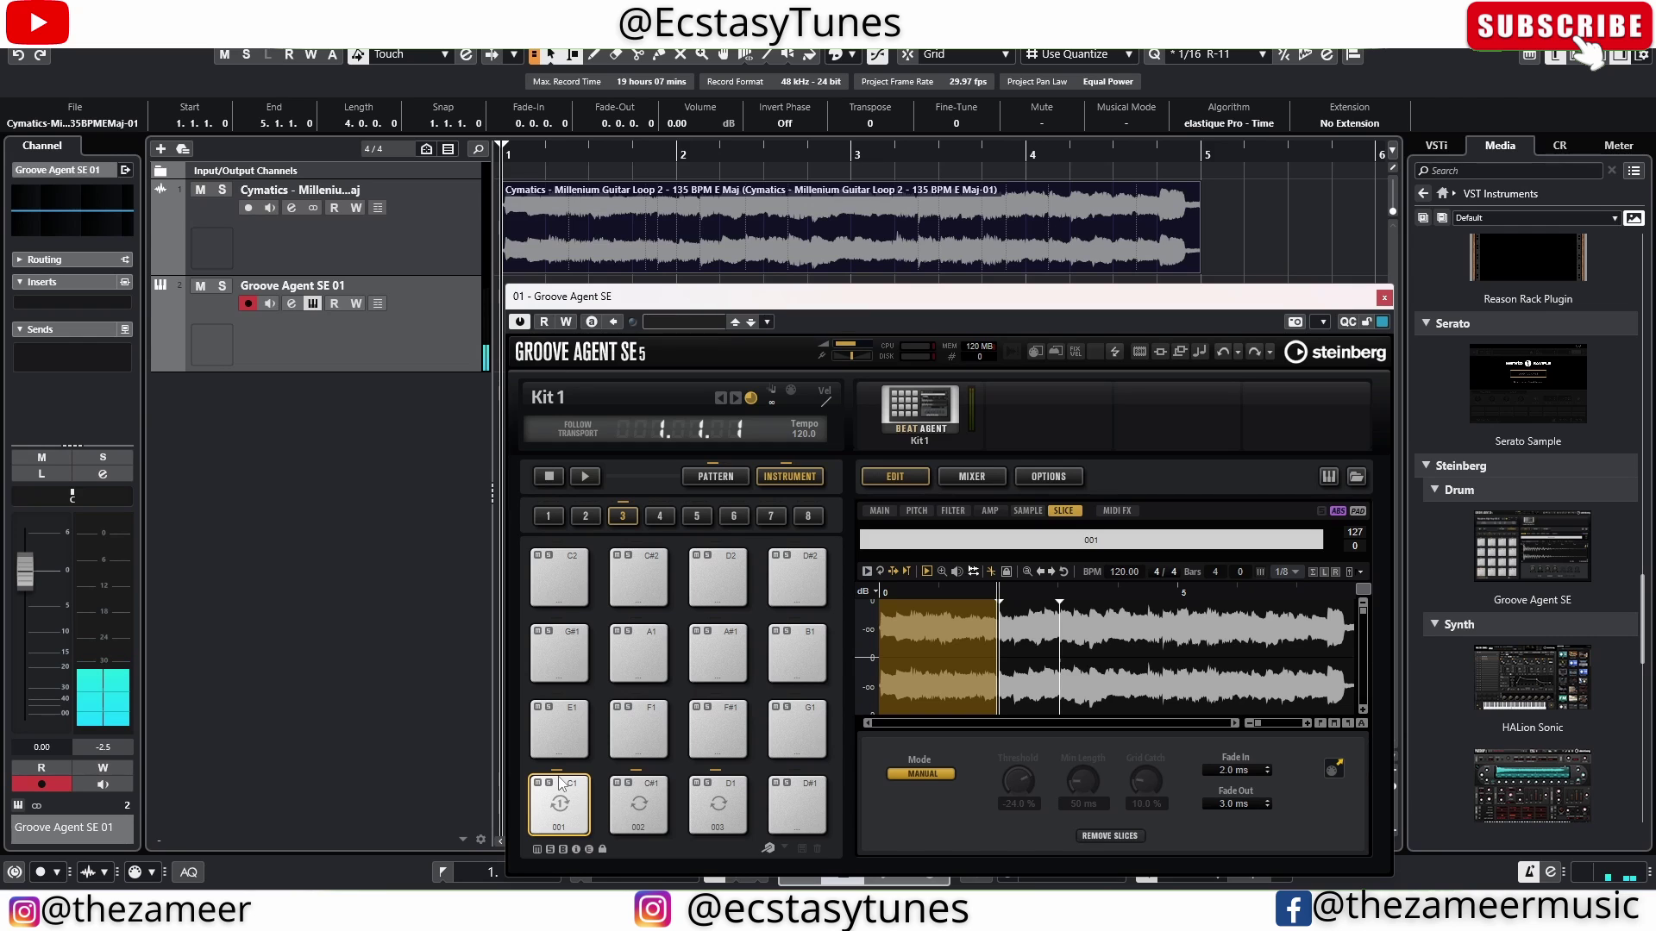
Step: Reverse the sample on pad C1 and audition the reversed slice
{"action": "left_click", "coordinate": [1028, 511]}
{"action": "left_click", "coordinate": [555, 812]}
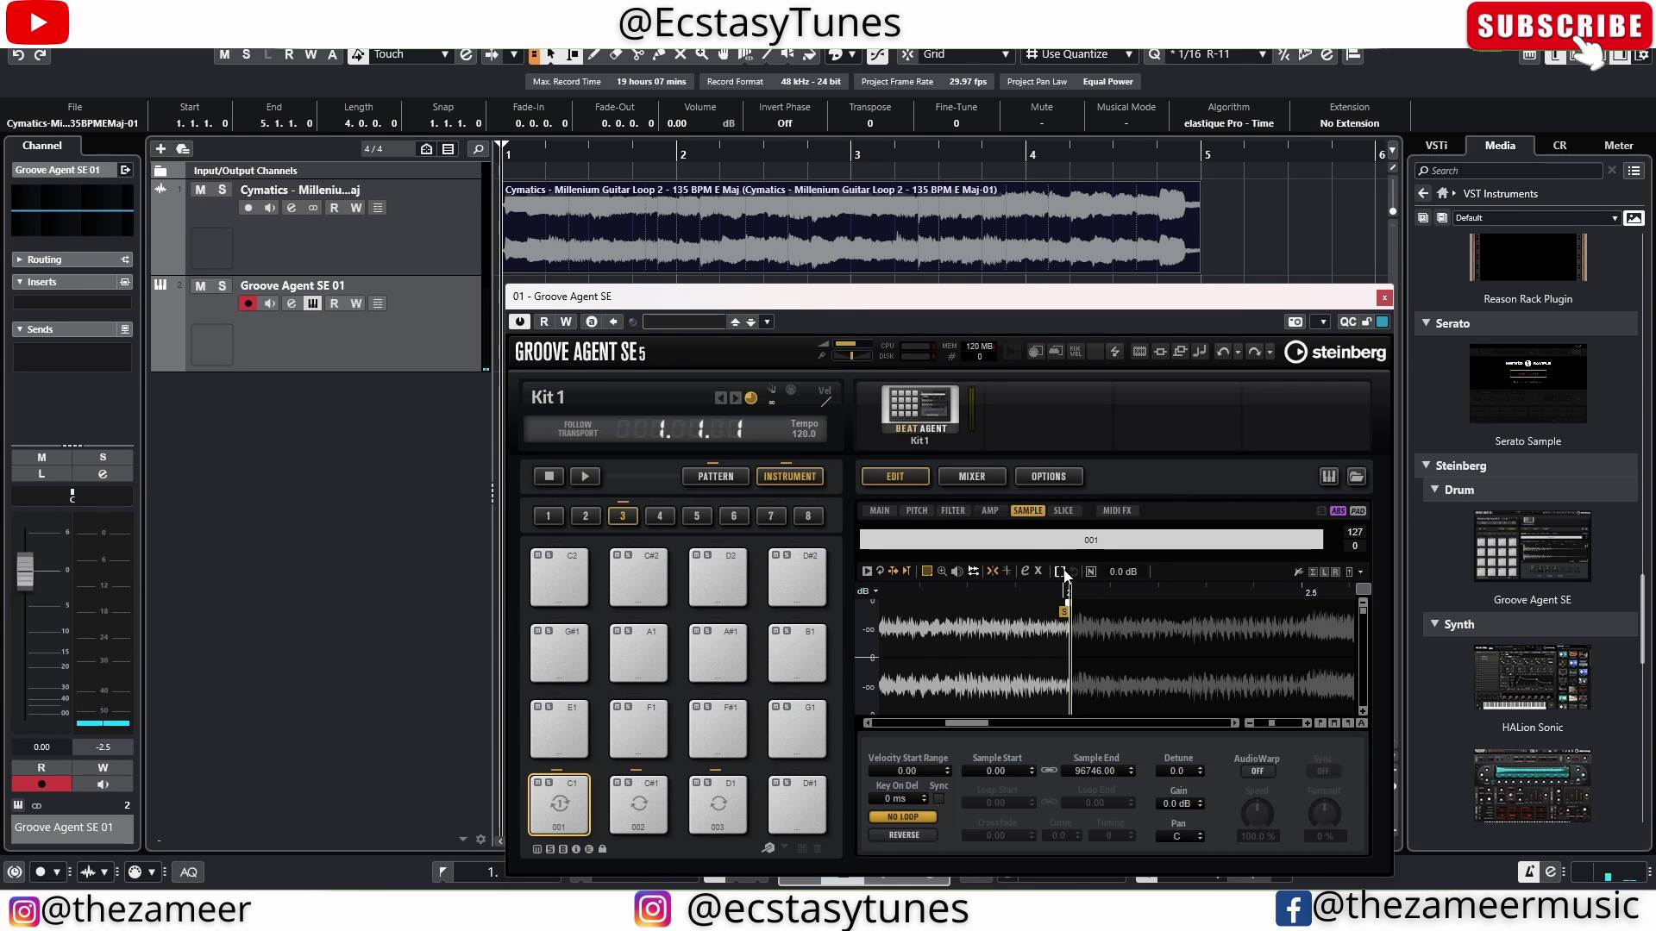
{"action": "left_click", "coordinate": [903, 835]}
{"action": "left_click", "coordinate": [558, 809]}
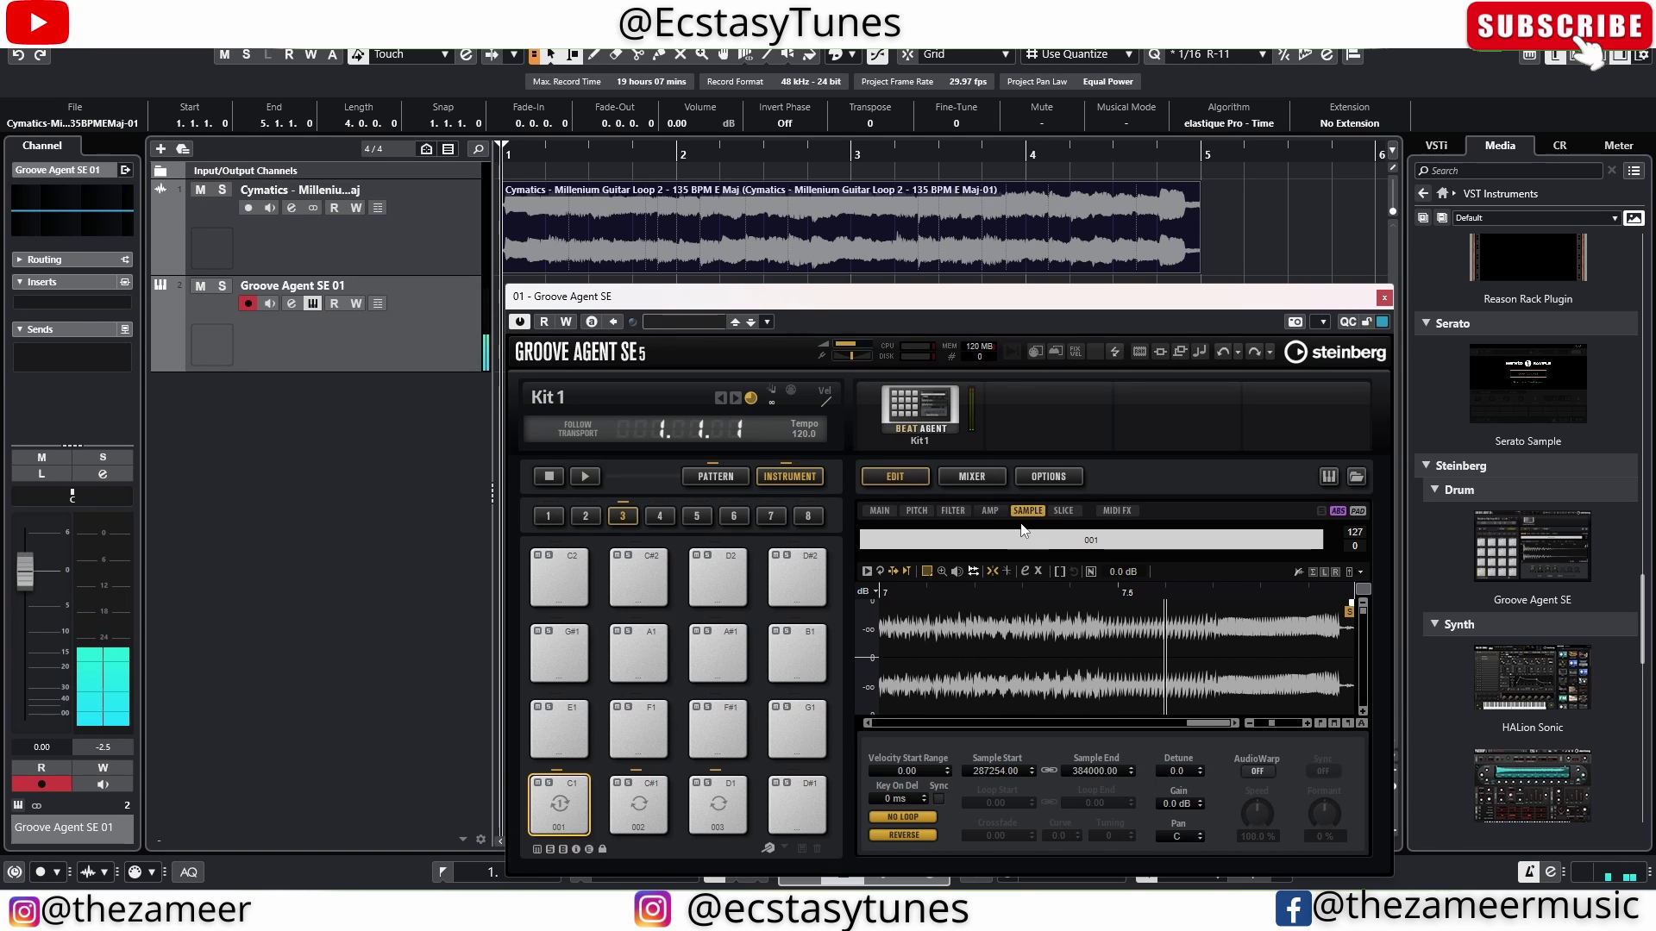
Step: Raise the first pitch envelope node of pad C1 to about 87 %, set the envelope amount to 5.93 and audition the pad
{"action": "left_click", "coordinate": [923, 513]}
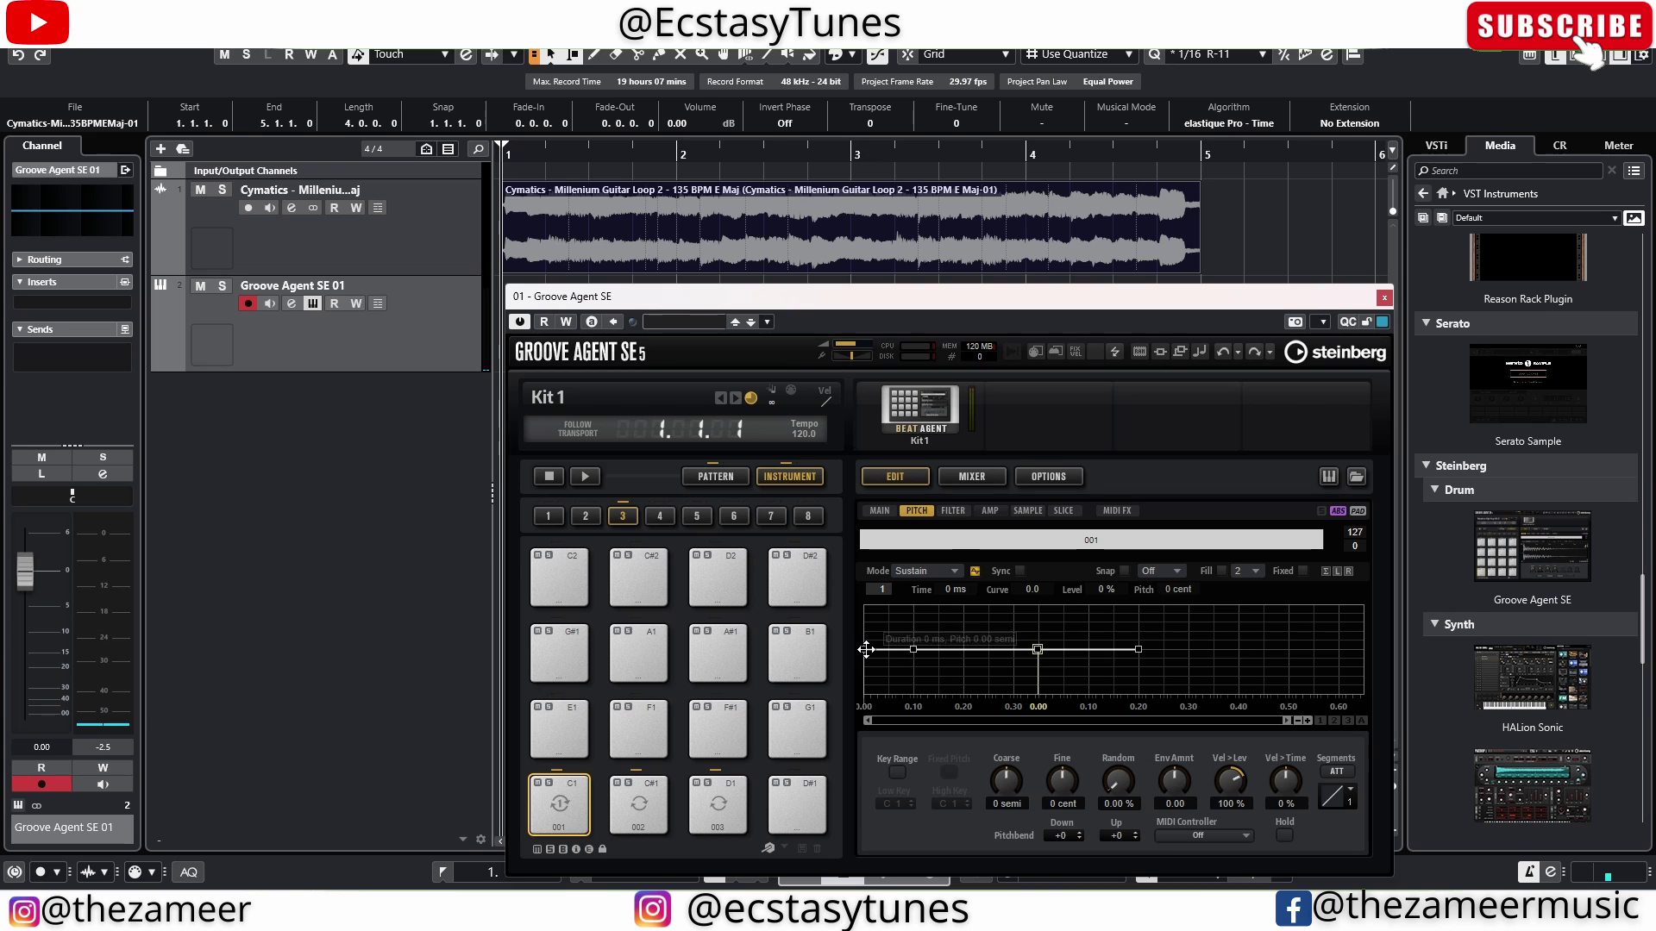
{"action": "left_click_drag", "start_coordinate": [864, 648], "coordinate": [864, 609]}
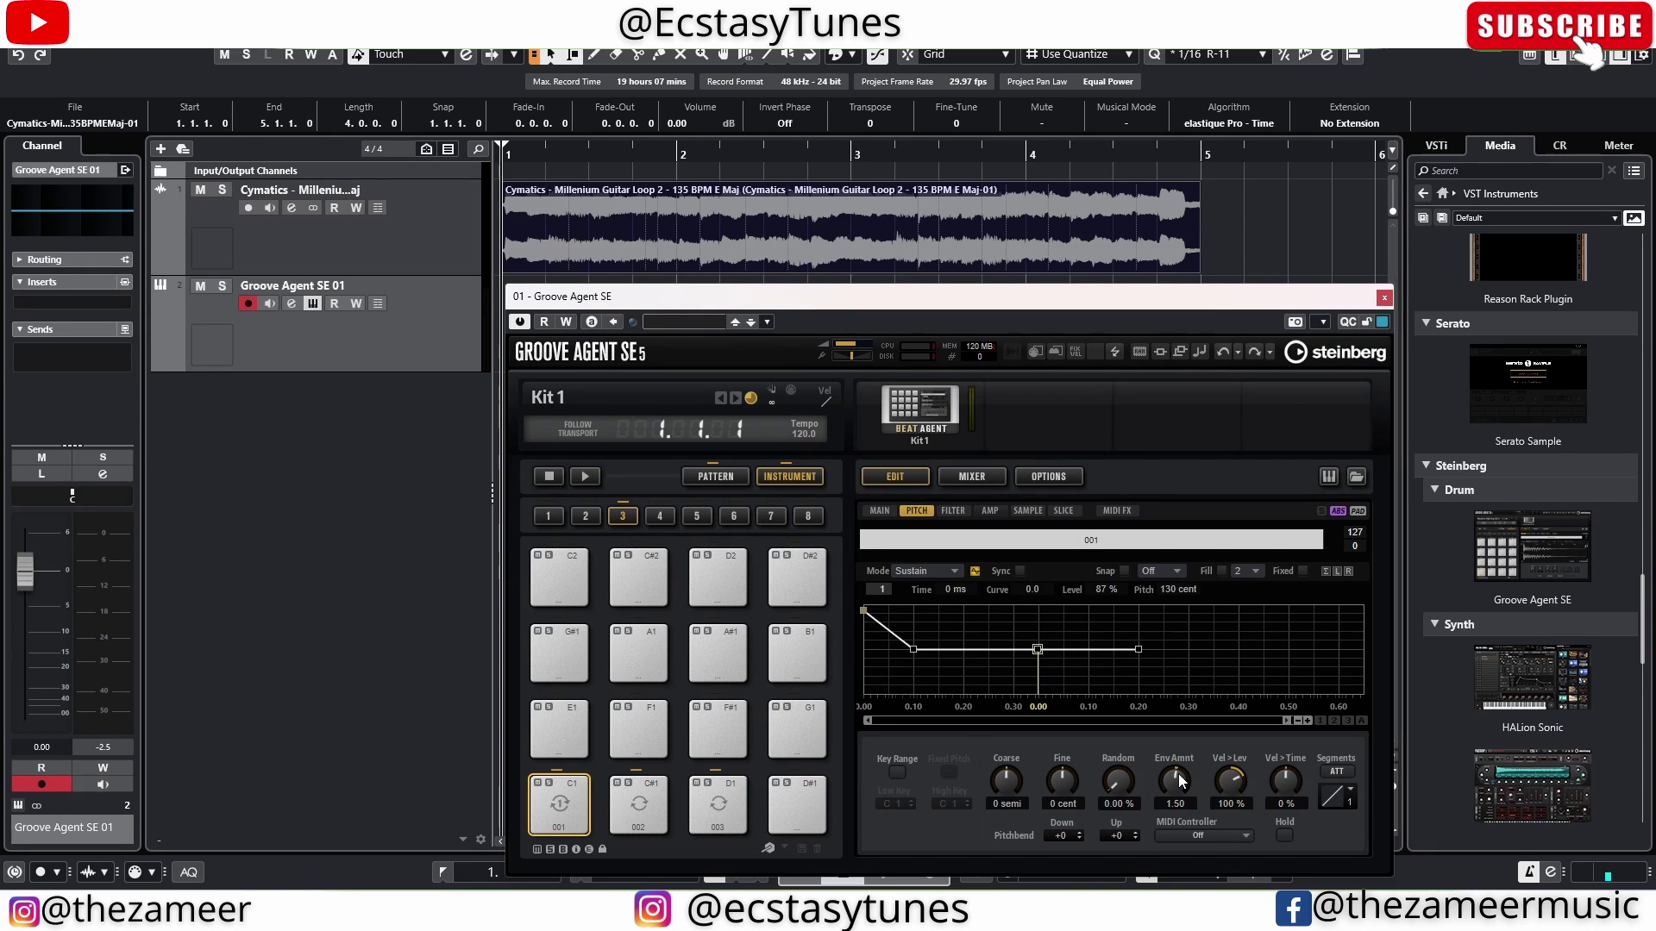
{"action": "left_click_drag", "start_coordinate": [1180, 781], "coordinate": [1184, 772]}
{"action": "left_click", "coordinate": [561, 808]}
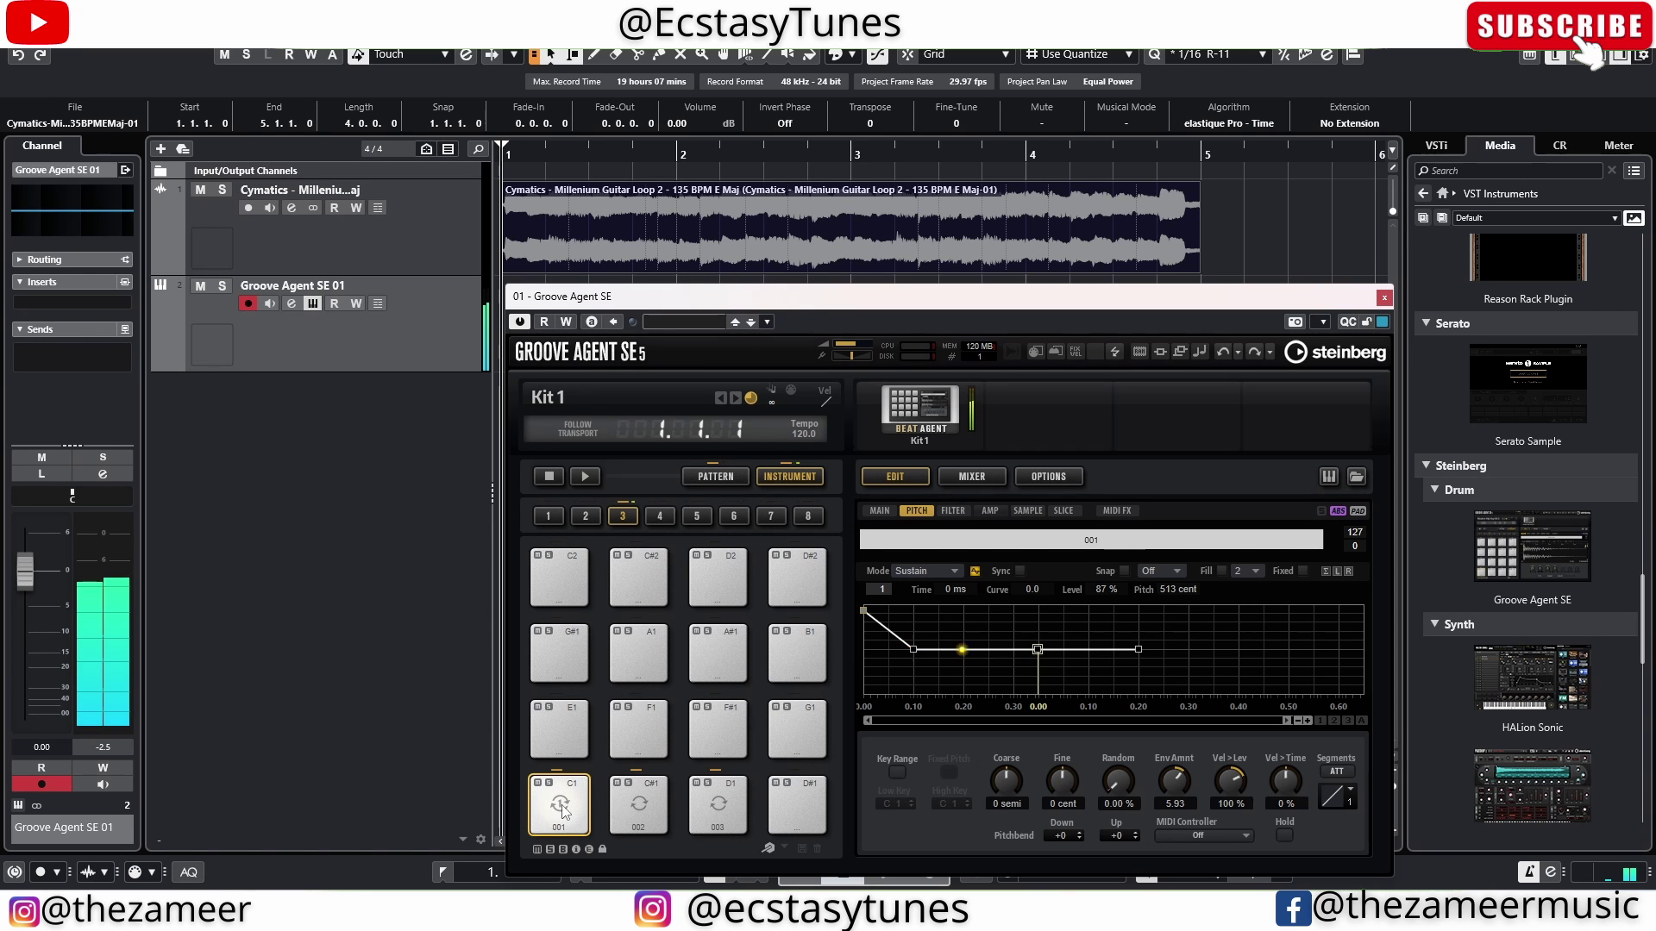
Step: Shape the pitch envelope with the second node at 71 ms and -88 % and the third at 78 ms and 100 %, auditioning pad C1
{"action": "left_click_drag", "start_coordinate": [899, 641], "coordinate": [899, 688]}
{"action": "left_click", "coordinate": [561, 805]}
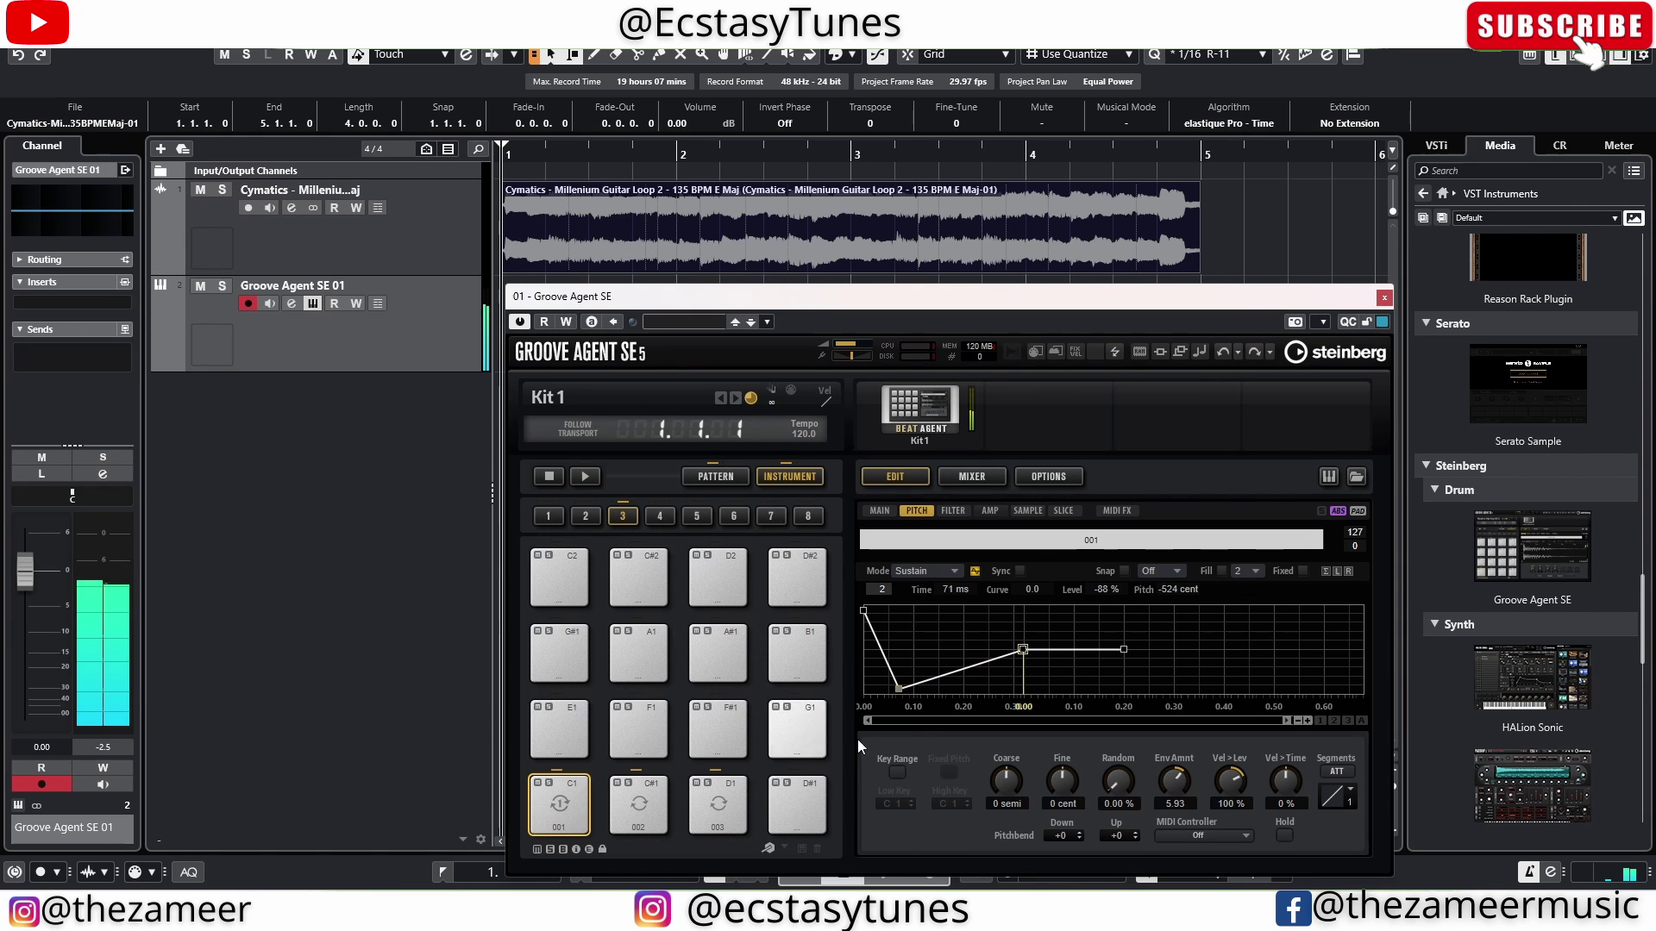
{"action": "left_click_drag", "start_coordinate": [1022, 648], "coordinate": [933, 604]}
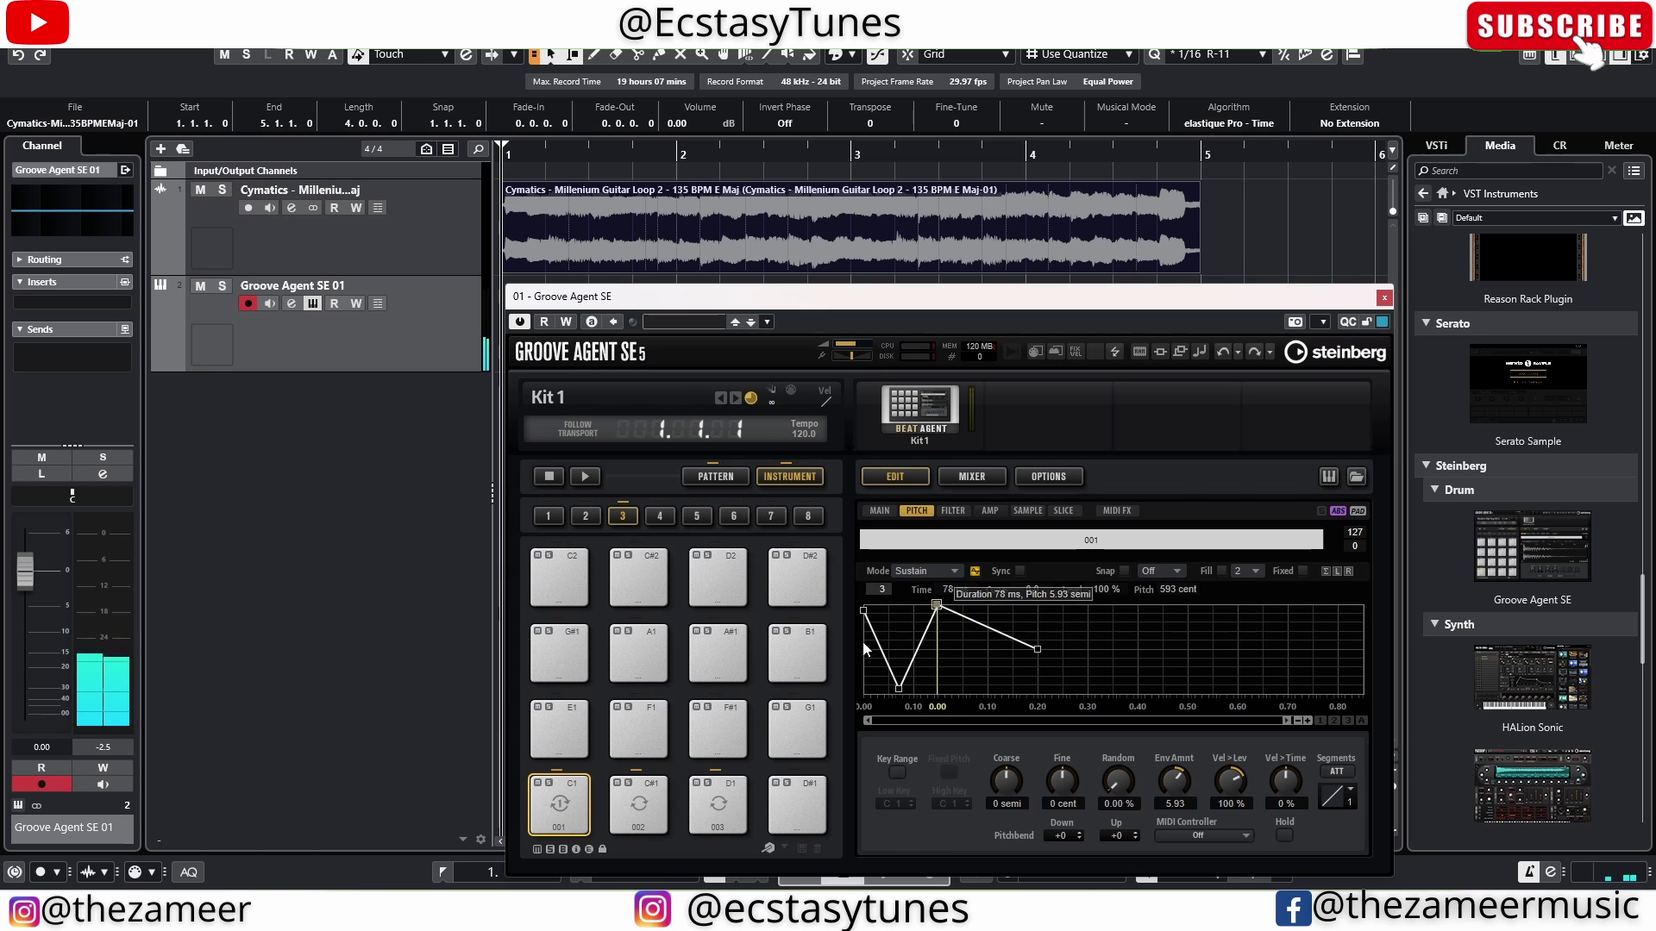
{"action": "left_click", "coordinate": [541, 799]}
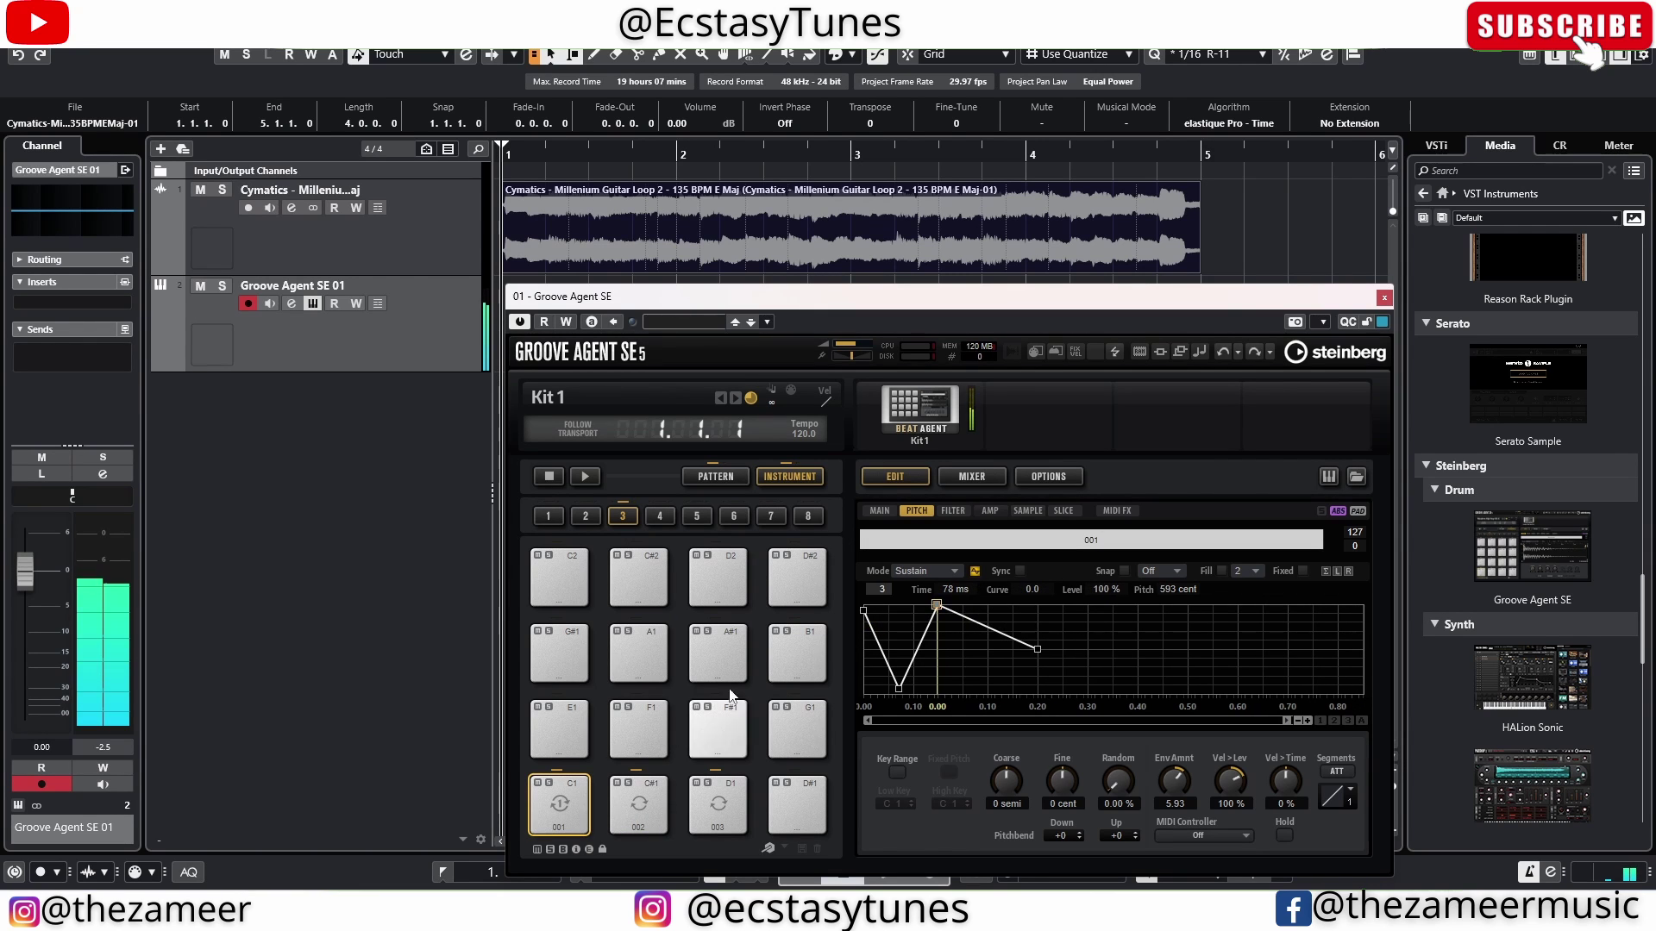
Step: Add a fourth pitch envelope node at 50 ms and 0 % level with a curve of -10.0, and audition pad C1
{"action": "double_click", "coordinate": [978, 627]}
{"action": "left_click_drag", "start_coordinate": [978, 627], "coordinate": [953, 649]}
{"action": "left_click", "coordinate": [546, 823]}
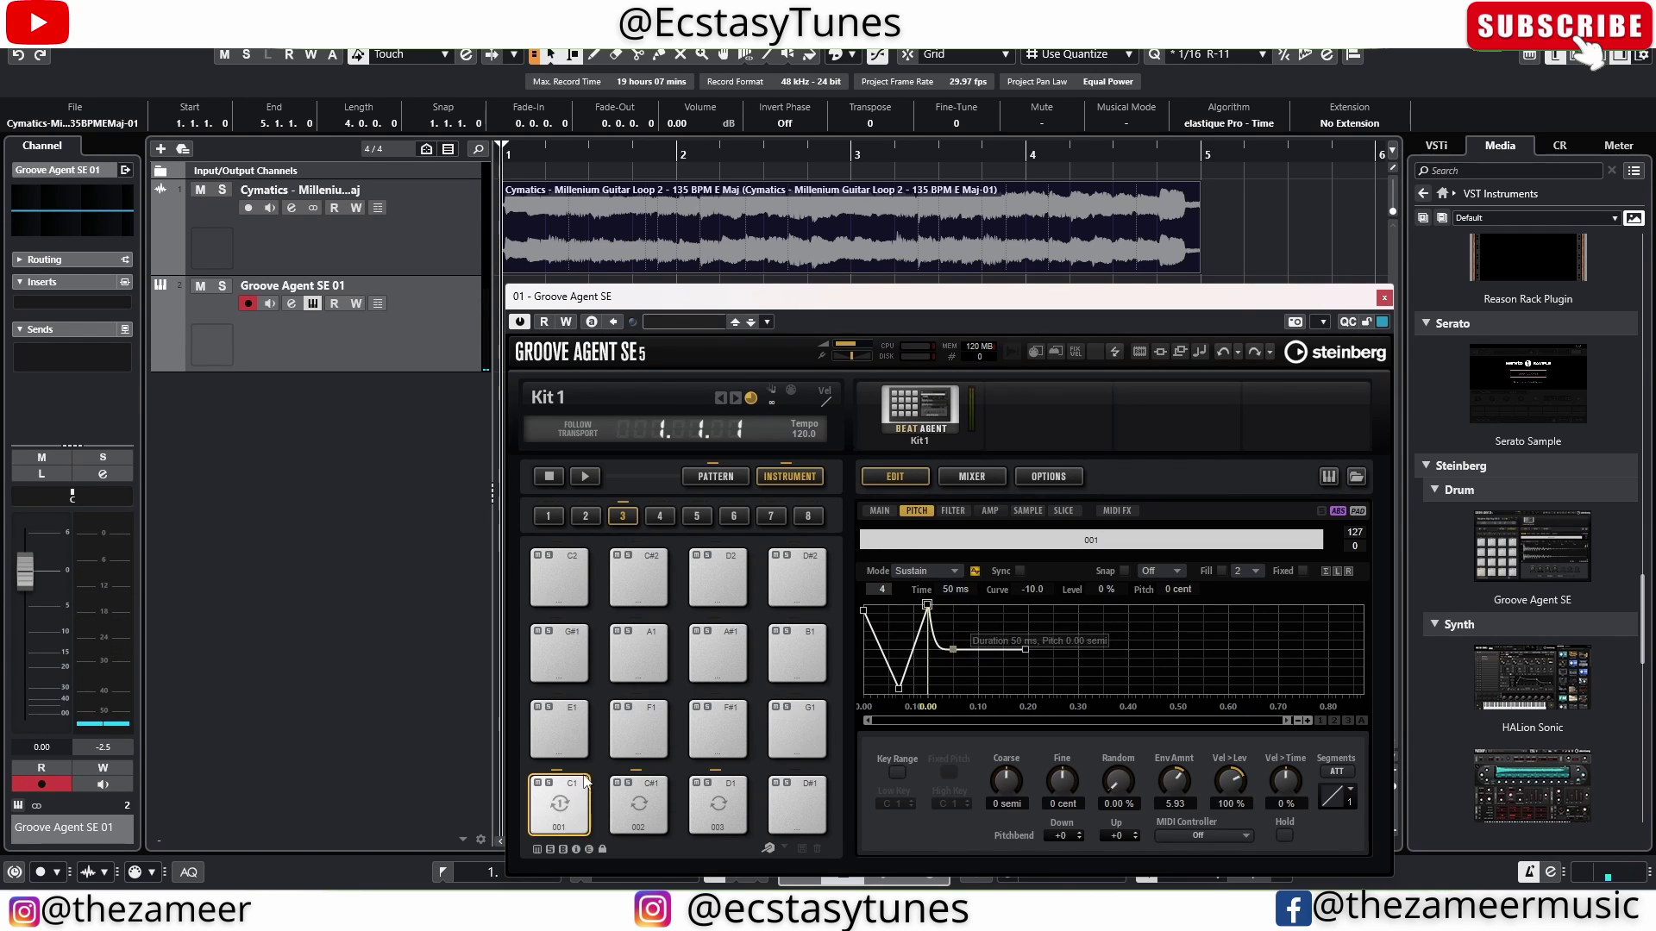
{"action": "left_click", "coordinate": [546, 823]}
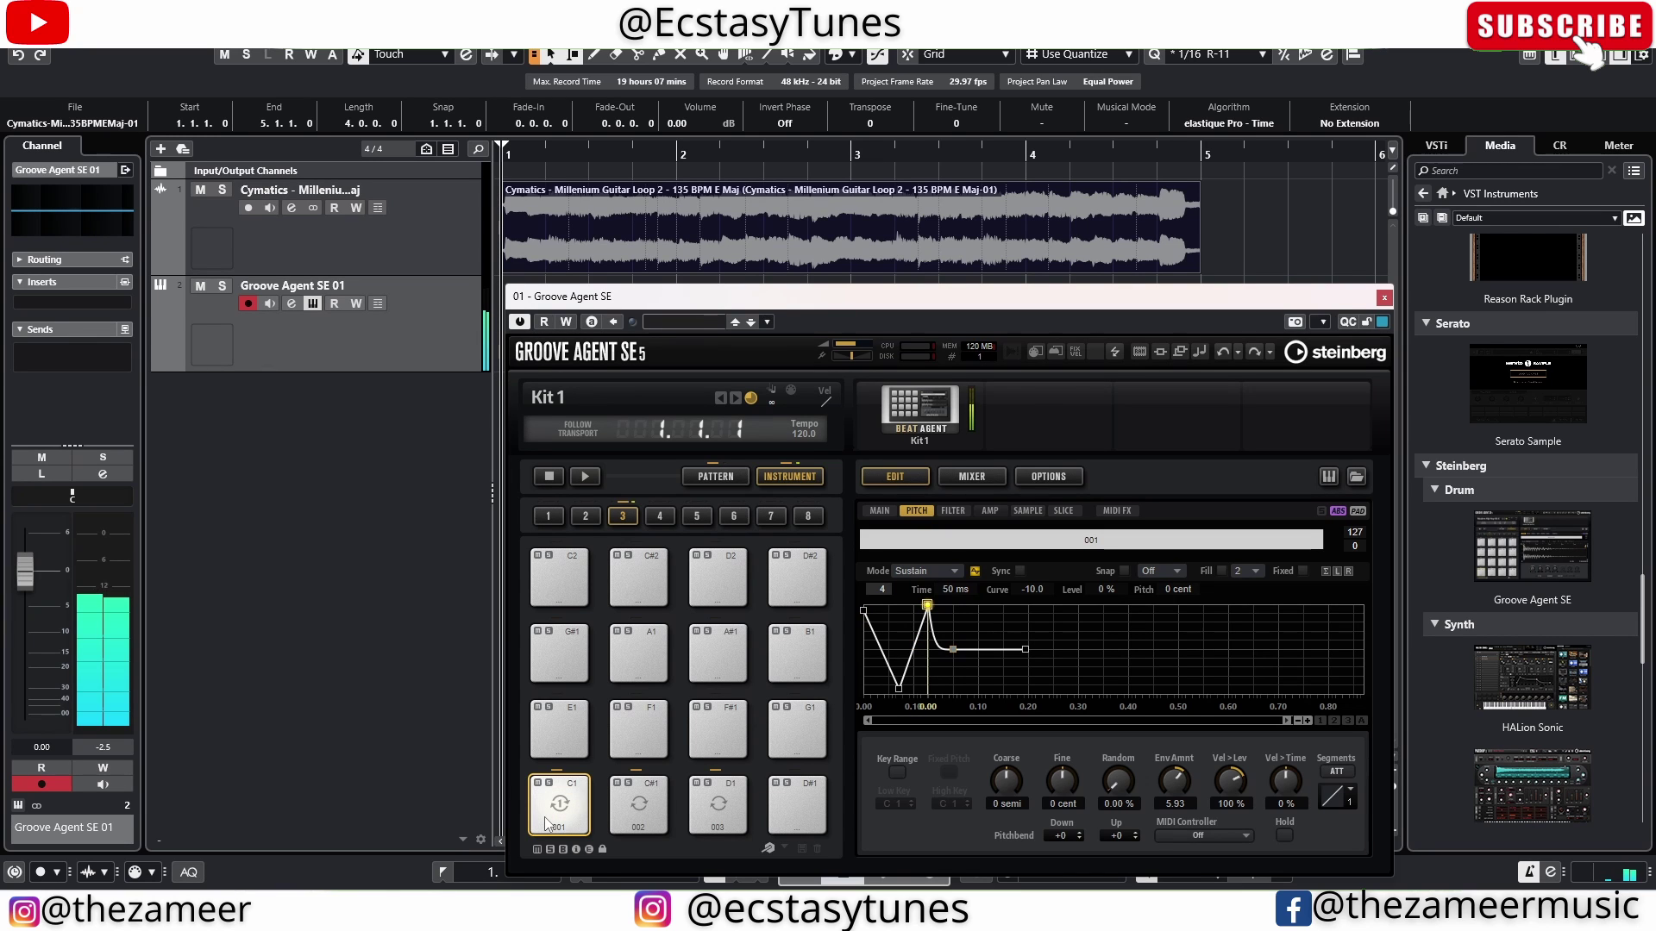
Step: Apply a Tube Drive filter to pad C#1 with the cutoff at 9805 Hz, and audition it against pad C1
{"action": "left_click", "coordinate": [639, 811]}
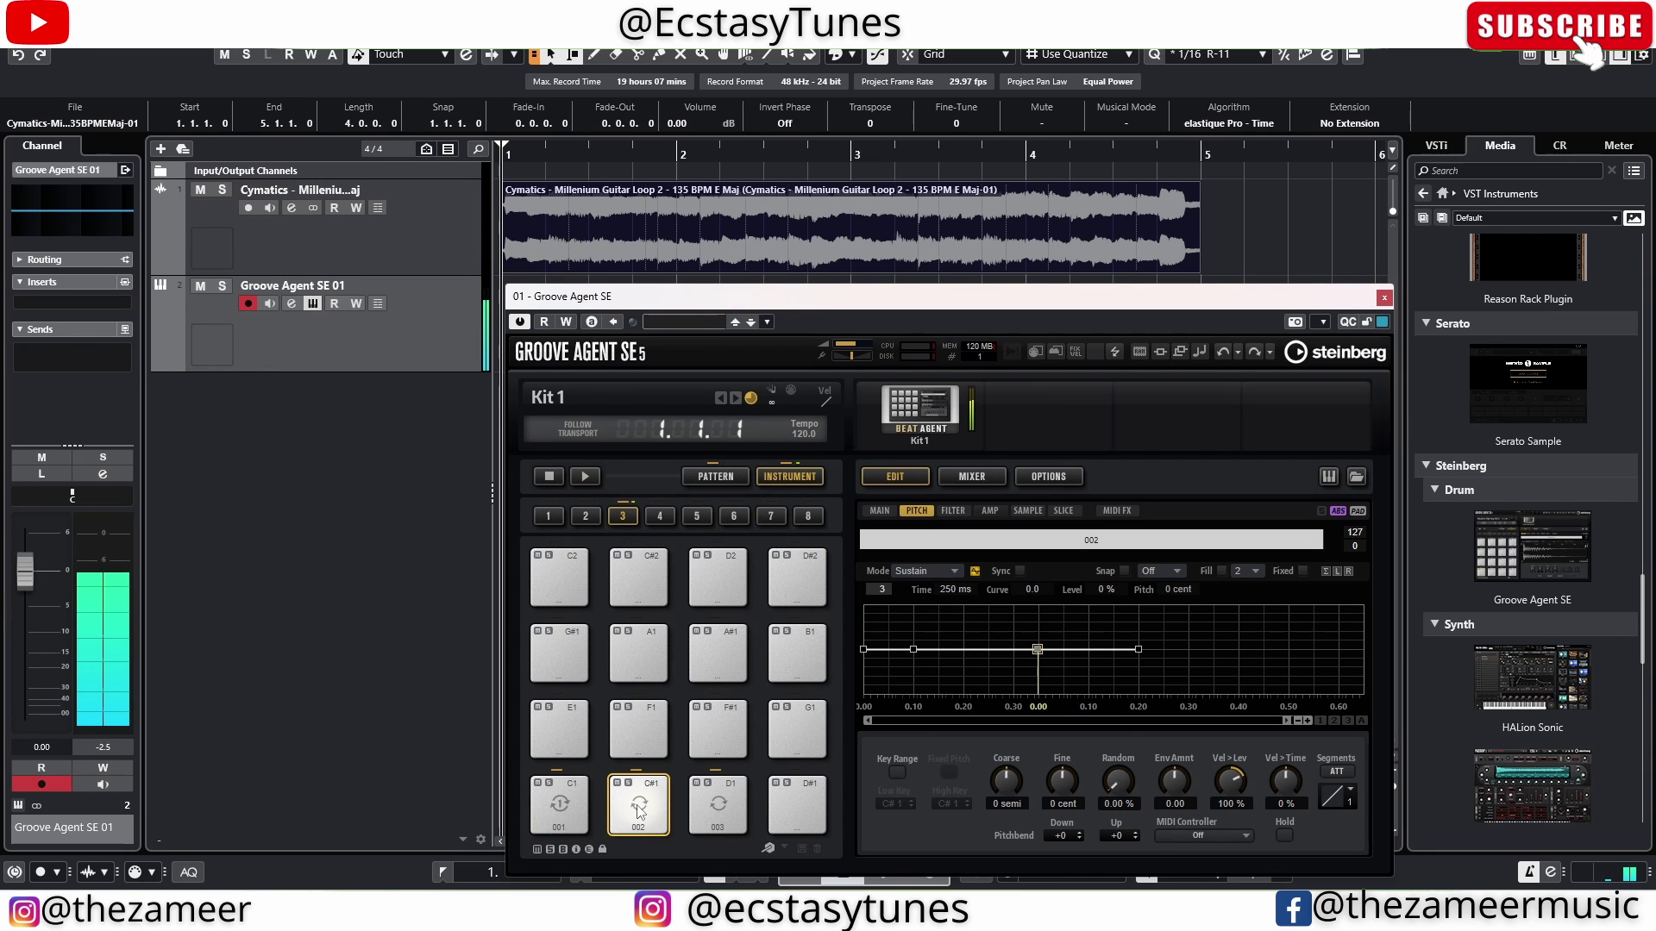
{"action": "left_click", "coordinate": [639, 810]}
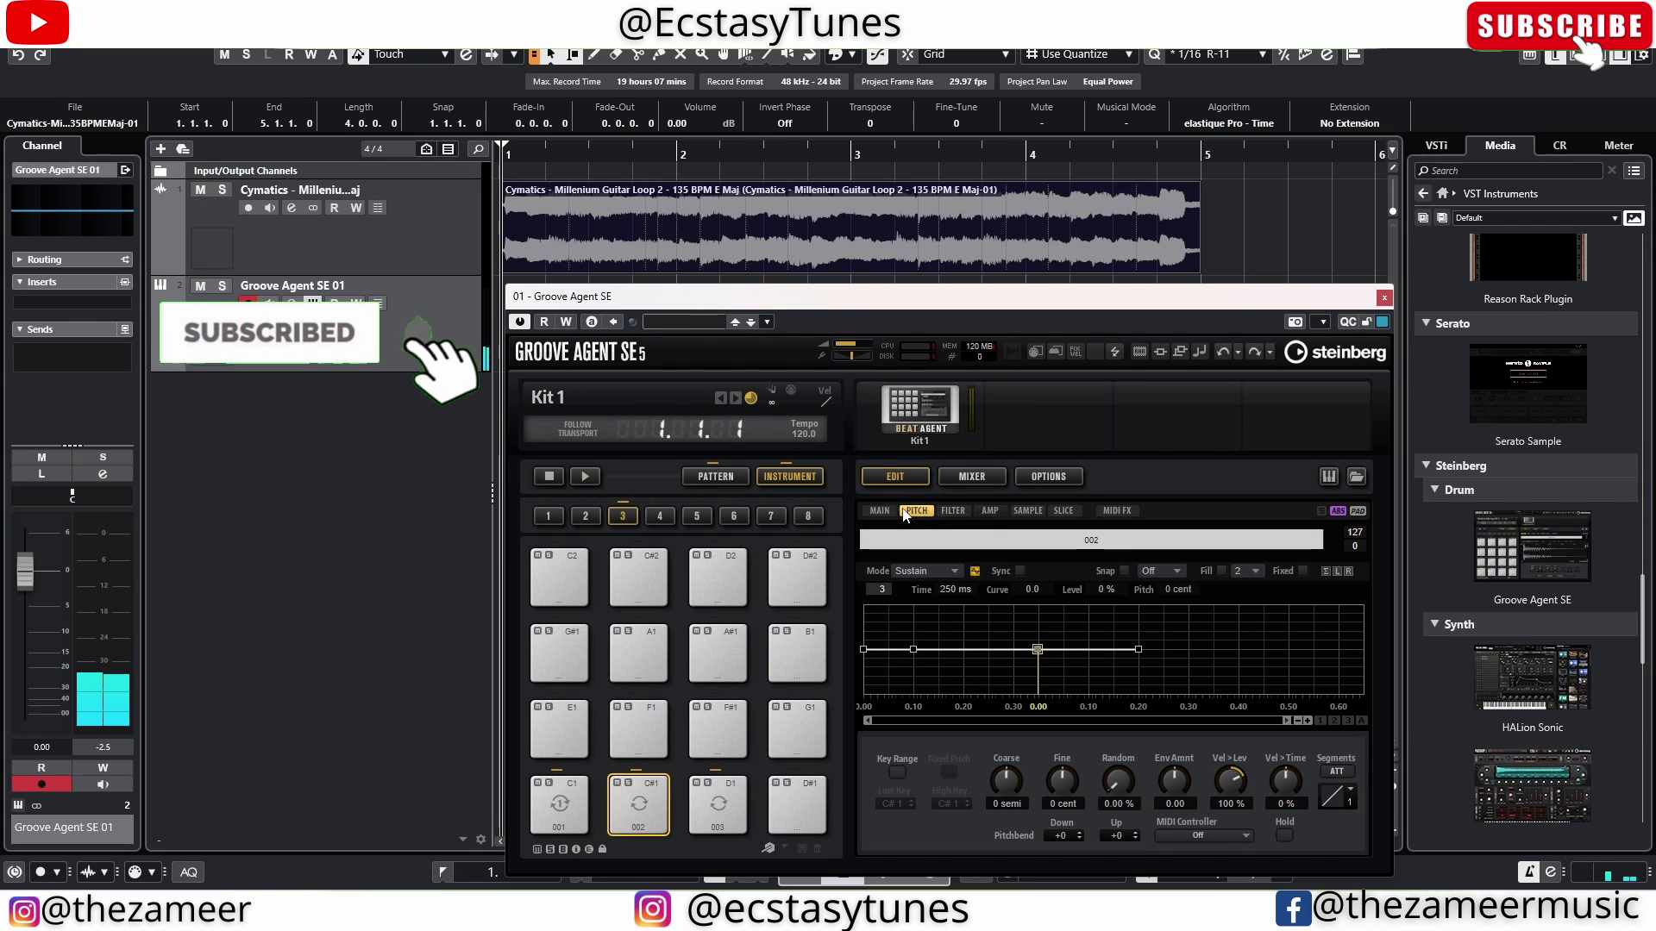
{"action": "left_click", "coordinate": [953, 511]}
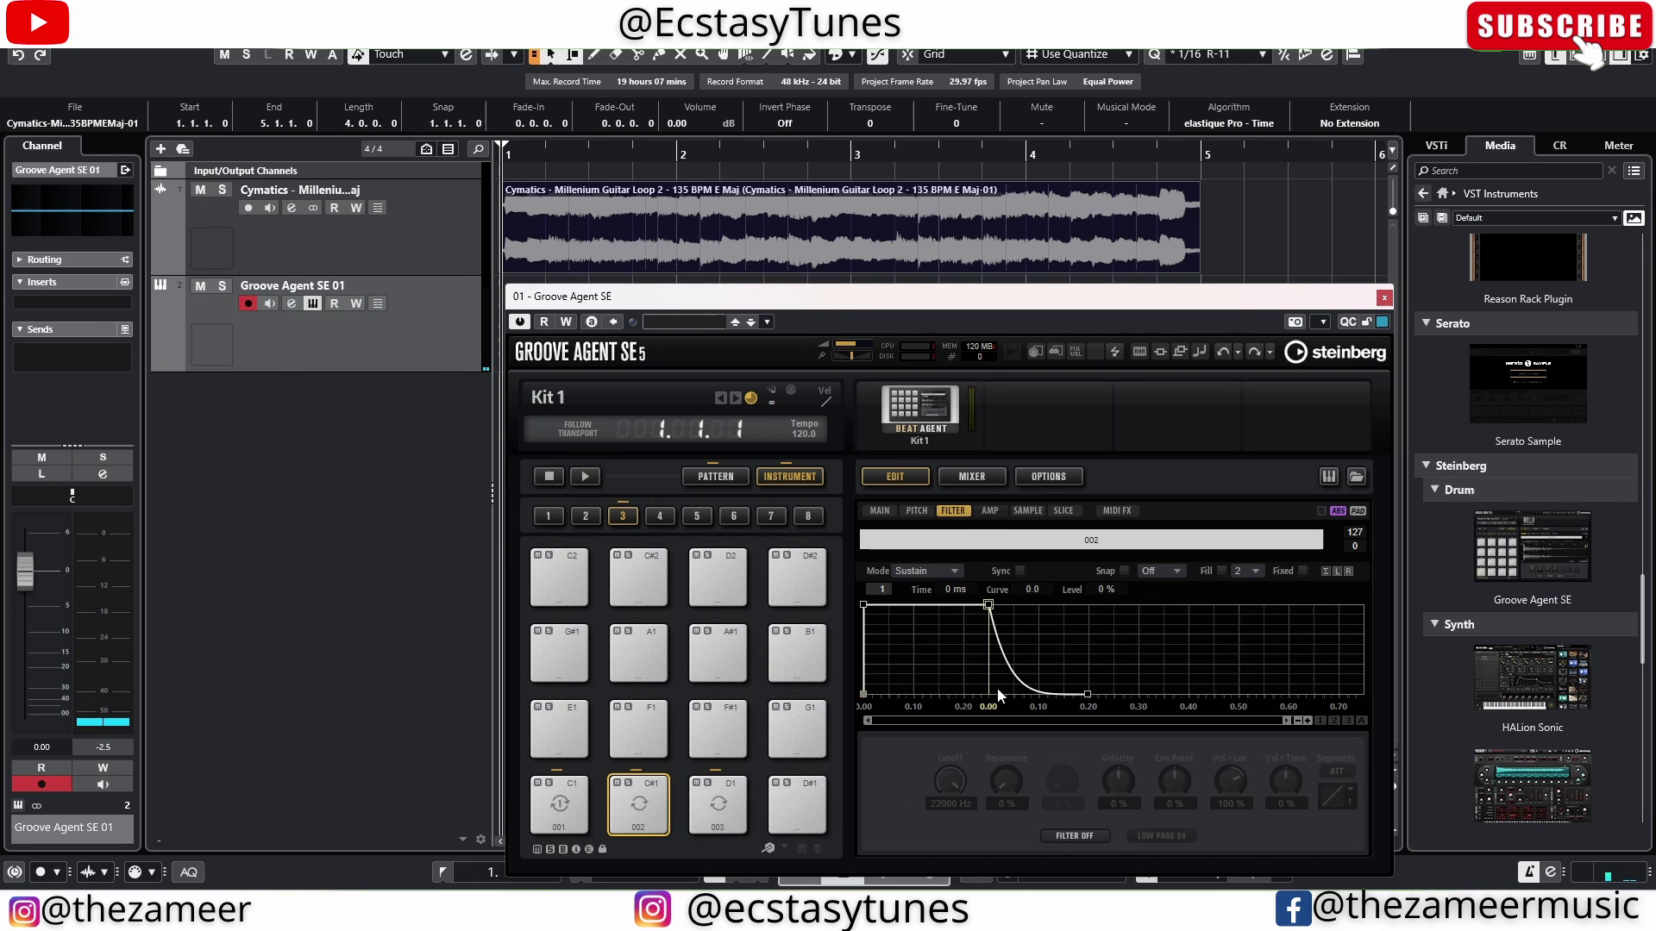
{"action": "left_click", "coordinate": [1078, 836]}
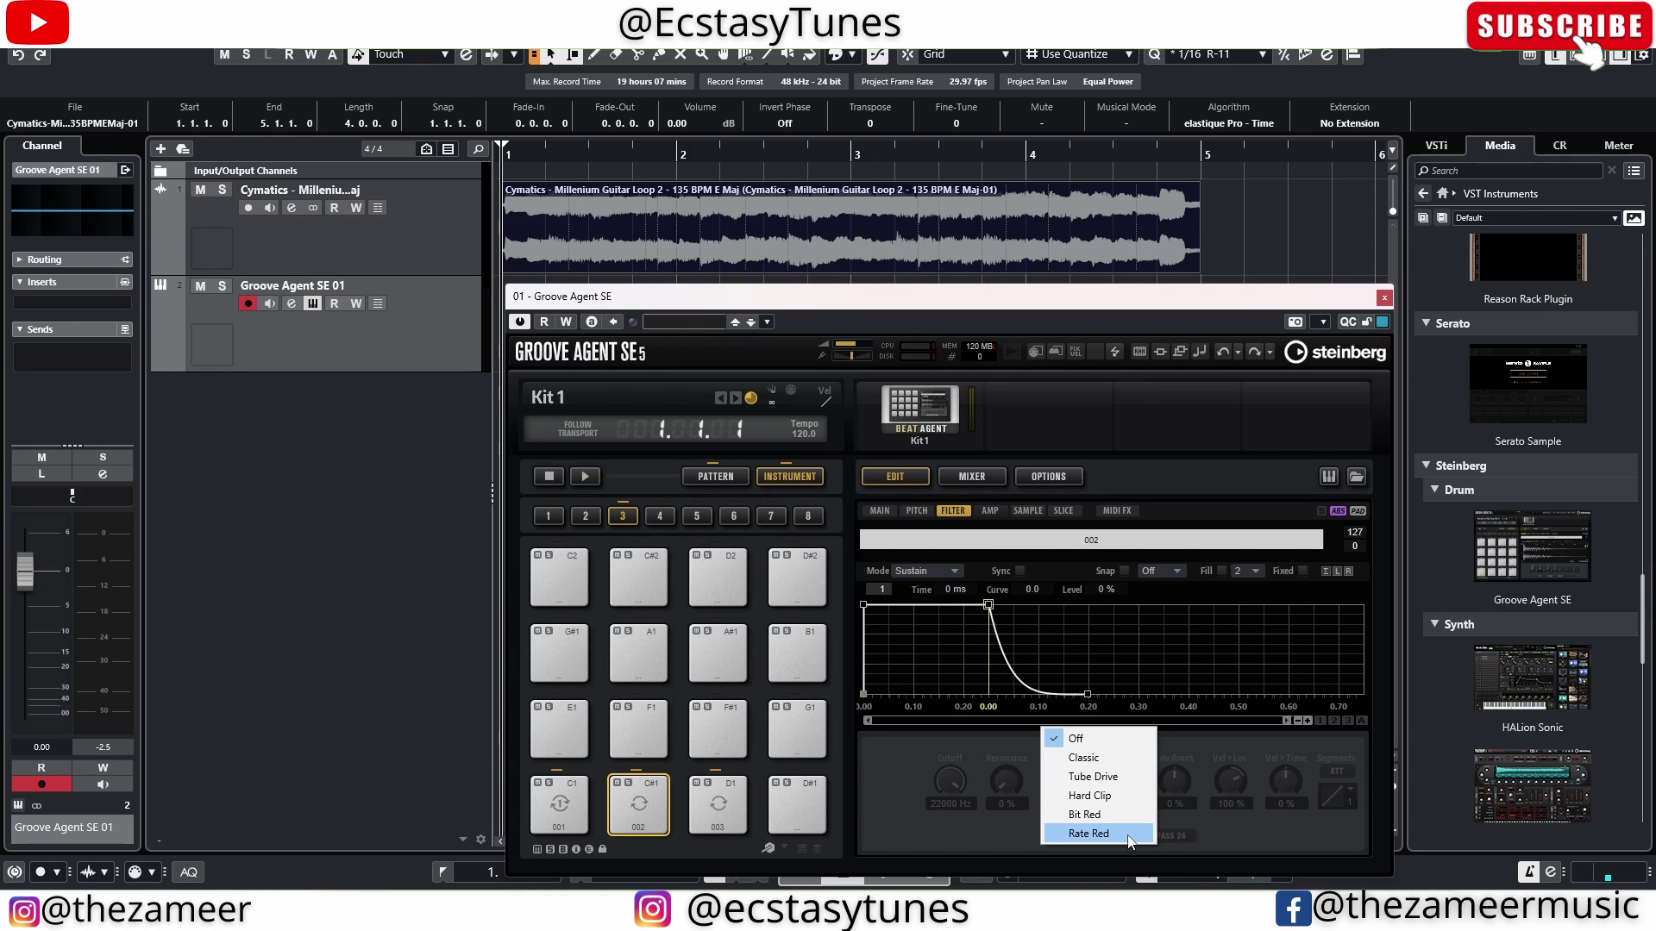
{"action": "left_click", "coordinate": [1107, 776]}
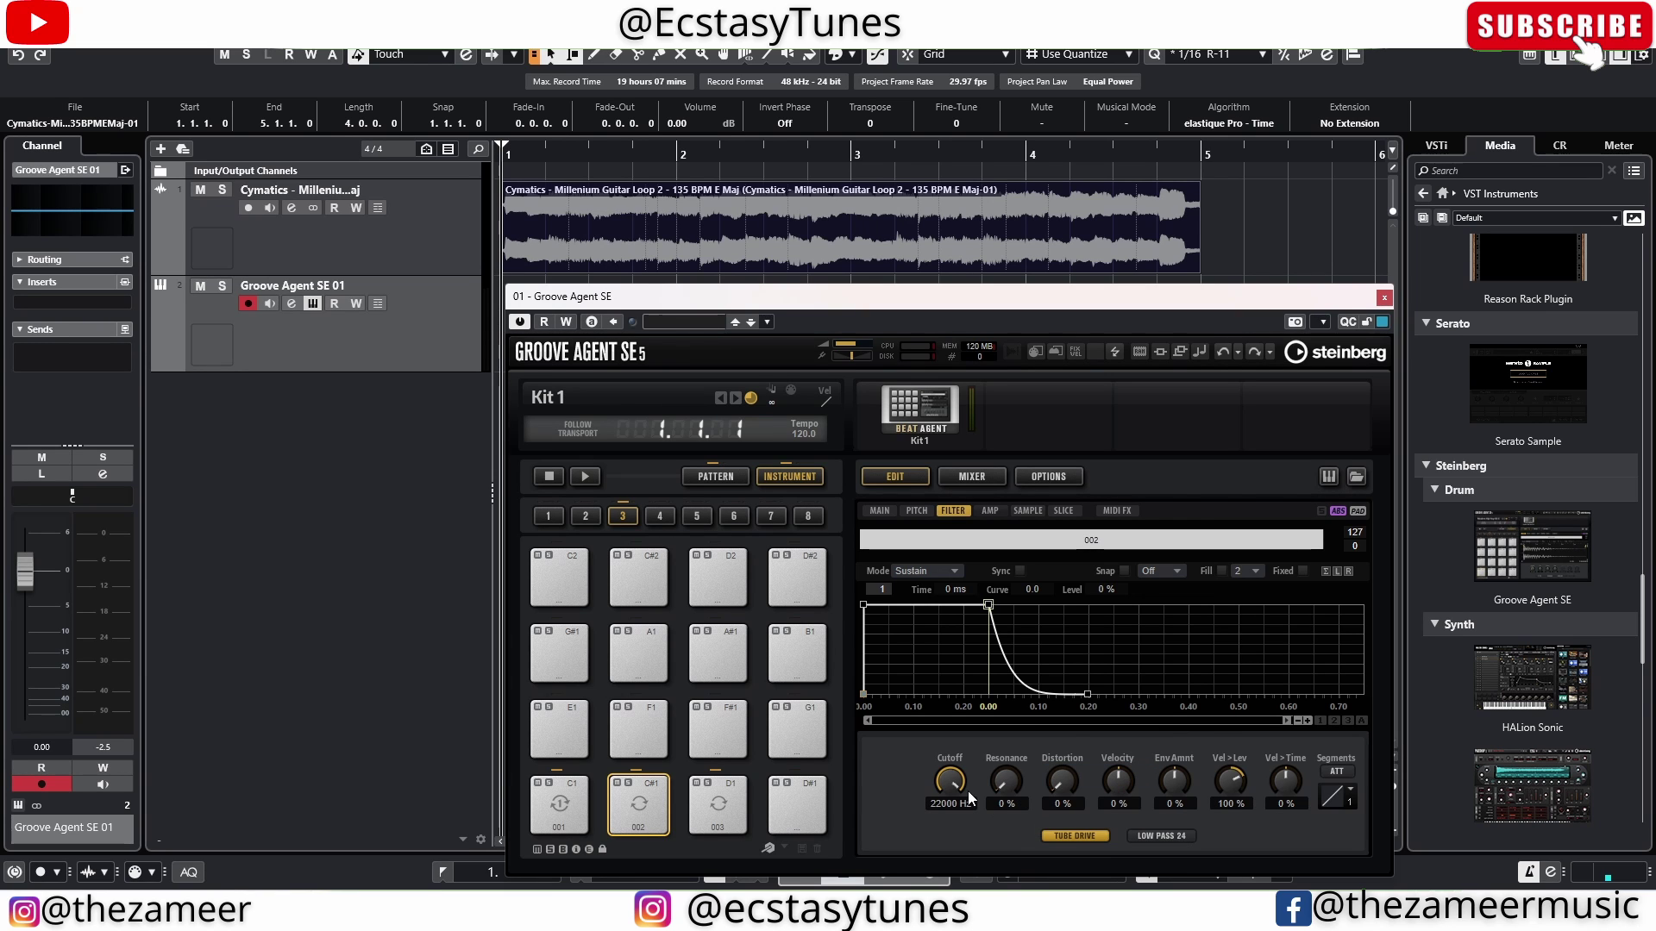
{"action": "left_click_drag", "start_coordinate": [1021, 784], "coordinate": [1019, 766]}
{"action": "left_click", "coordinate": [579, 810]}
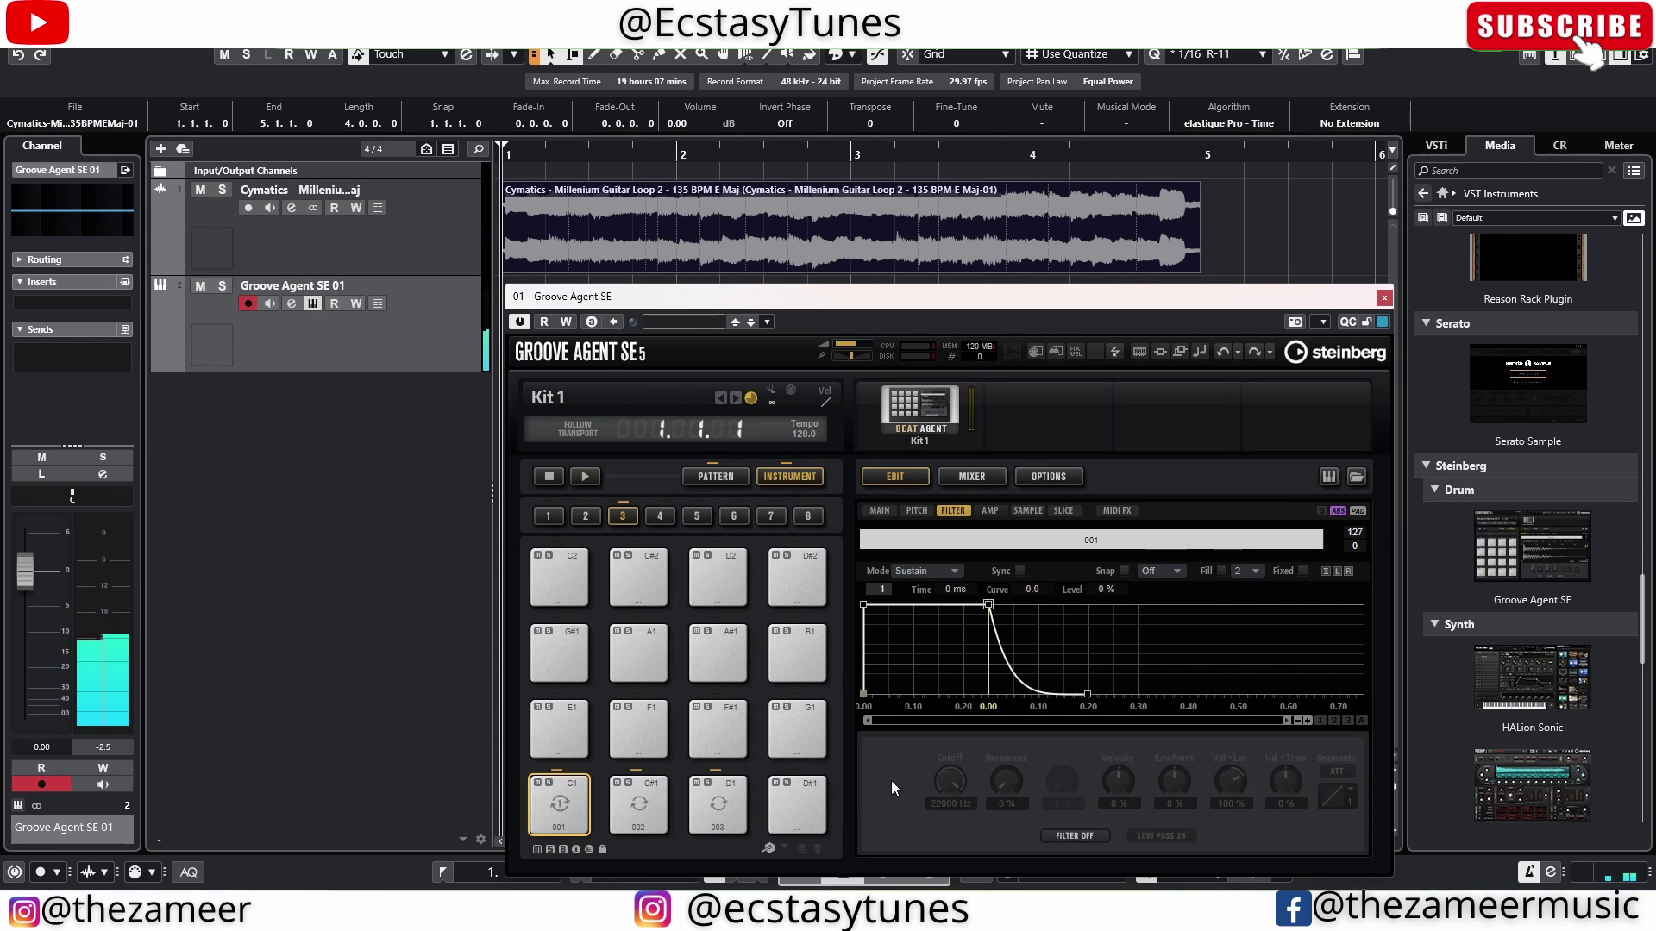
{"action": "left_click", "coordinate": [638, 806]}
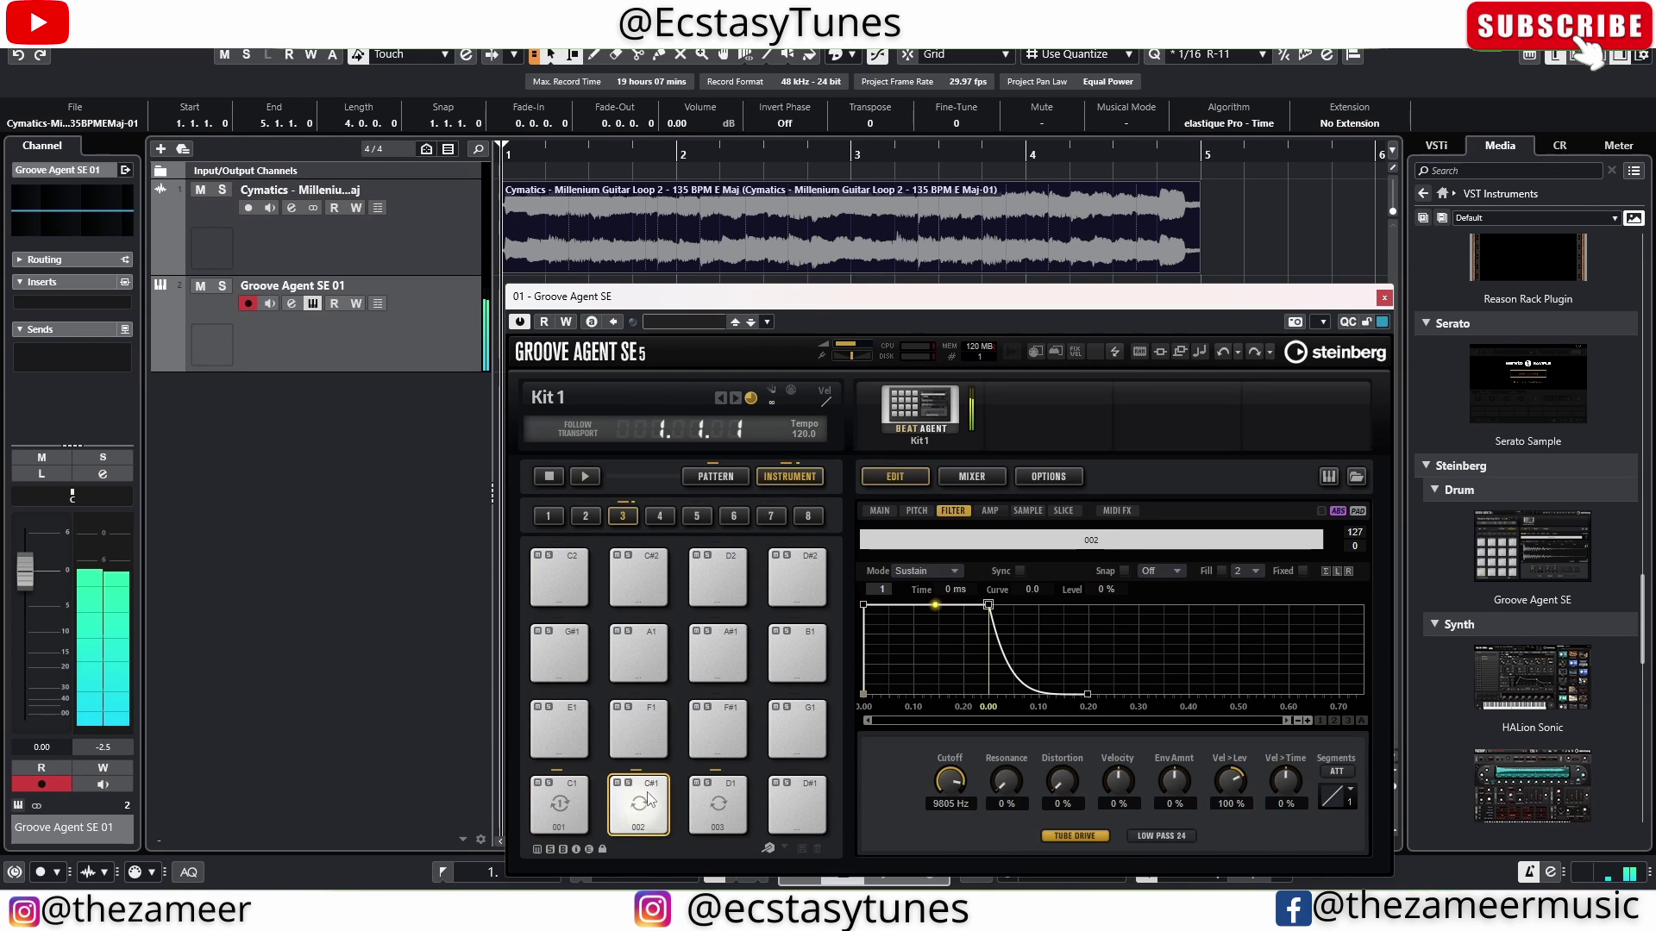
Step: Apply a Tube Drive filter to pad C1 with cutoff 1735 Hz and resonance 35 %, auditioning the pad
{"action": "left_click", "coordinate": [556, 807]}
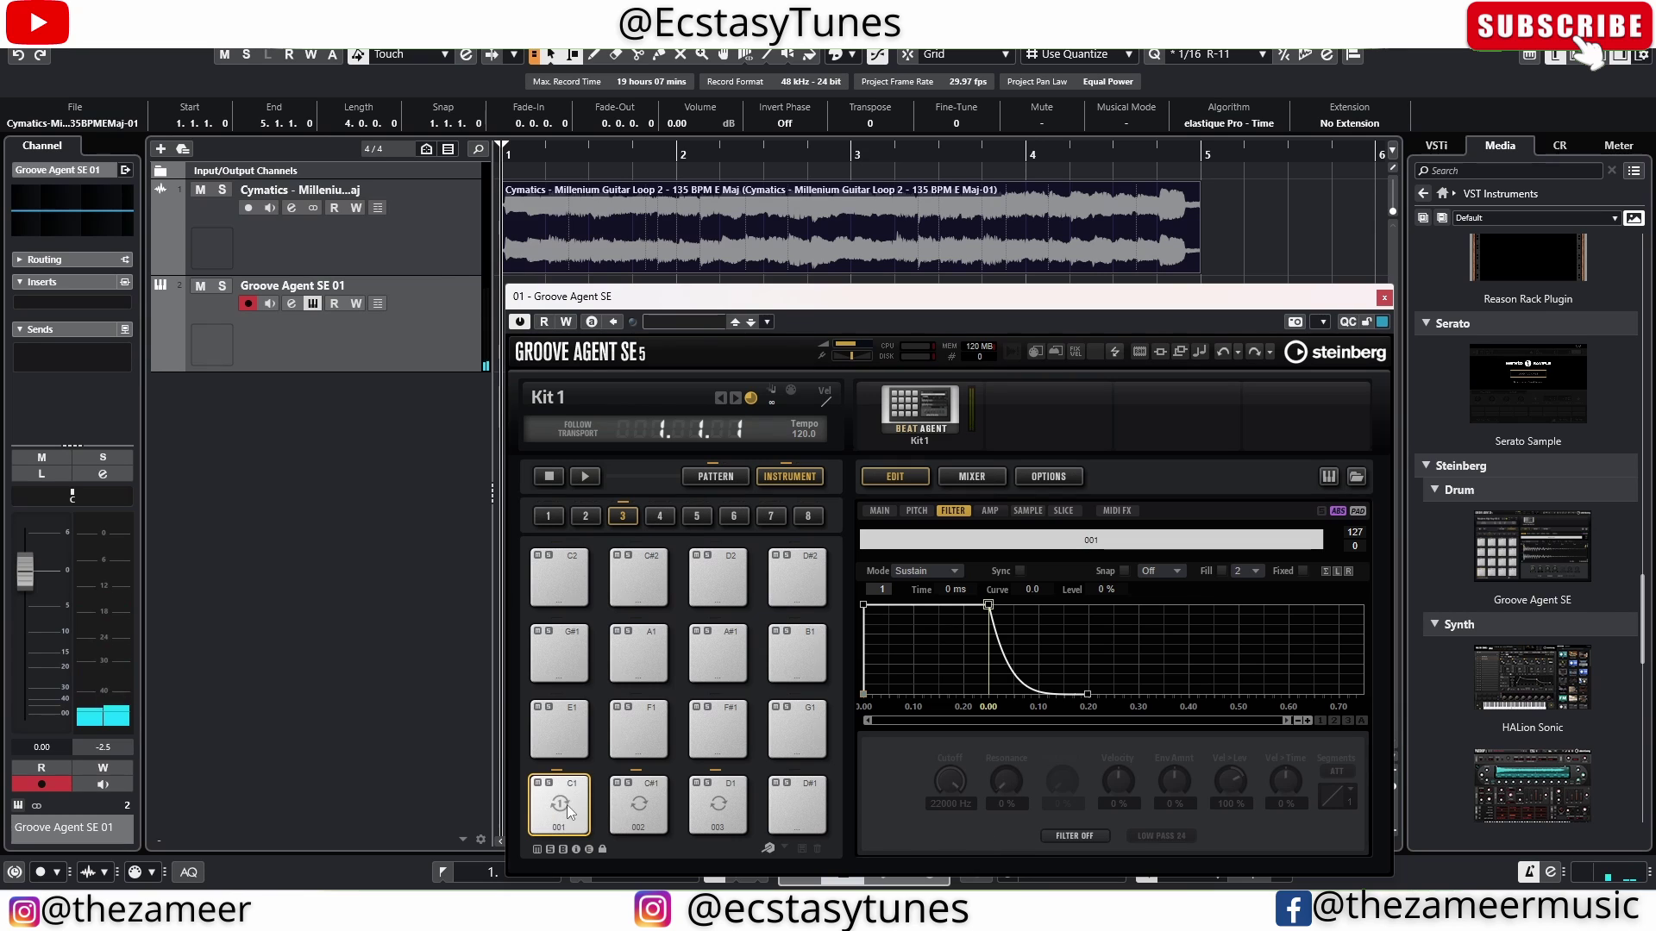
{"action": "left_click", "coordinate": [1074, 836]}
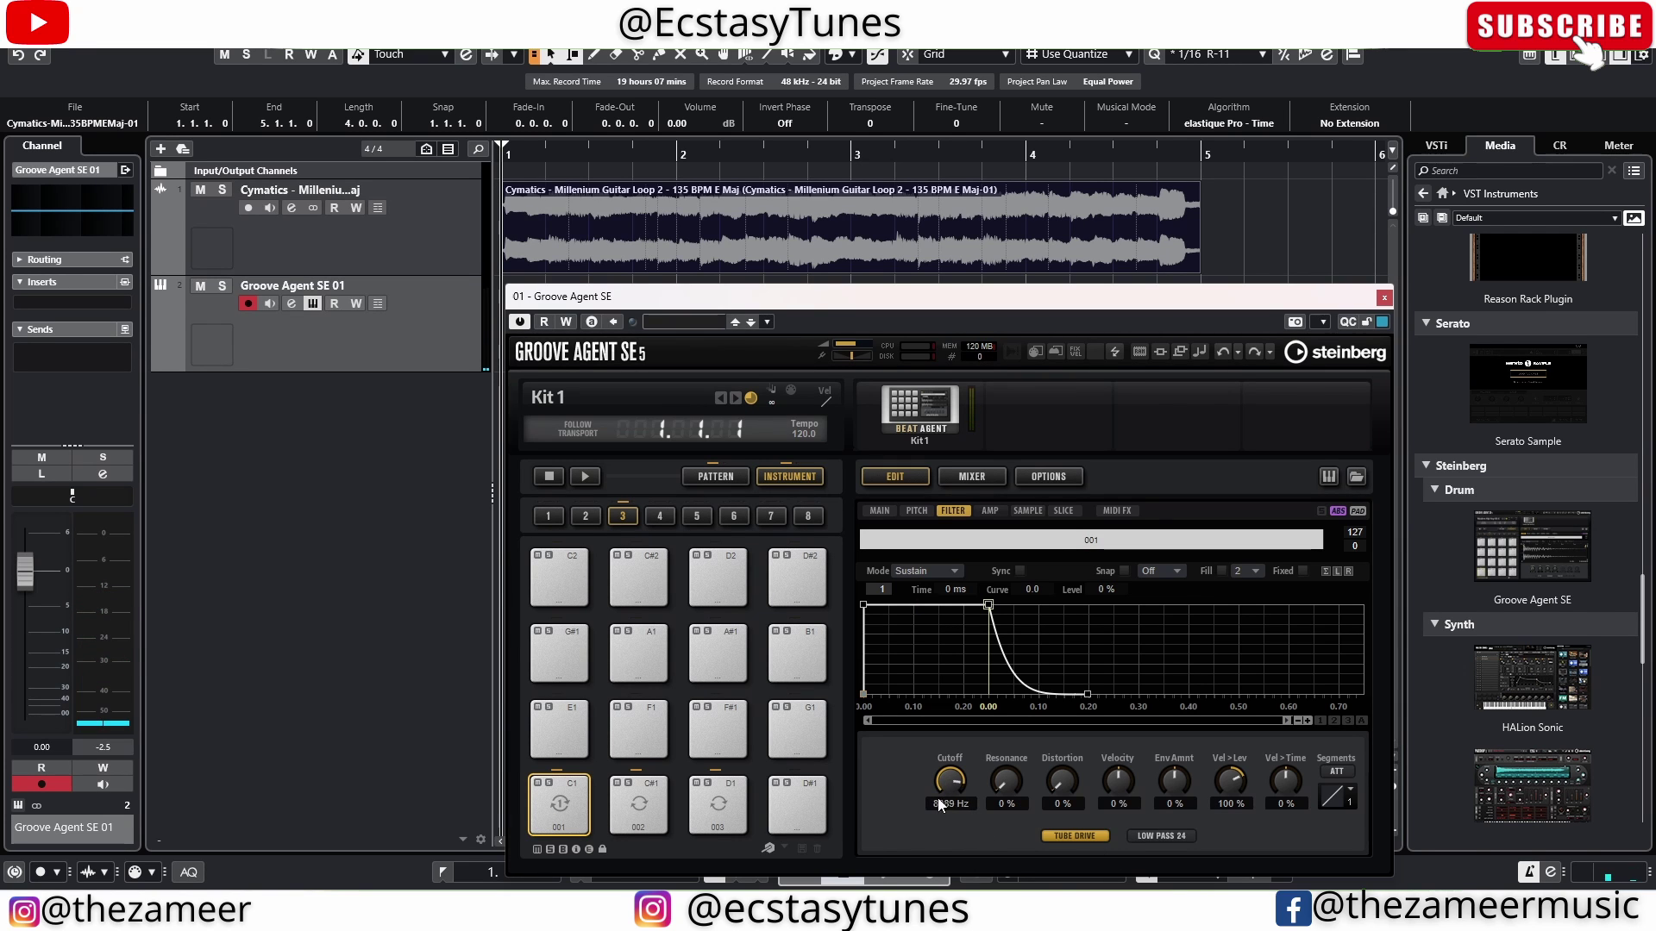
{"action": "left_click", "coordinate": [575, 811]}
{"action": "left_click_drag", "start_coordinate": [1014, 785], "coordinate": [1012, 747]}
{"action": "left_click", "coordinate": [543, 811]}
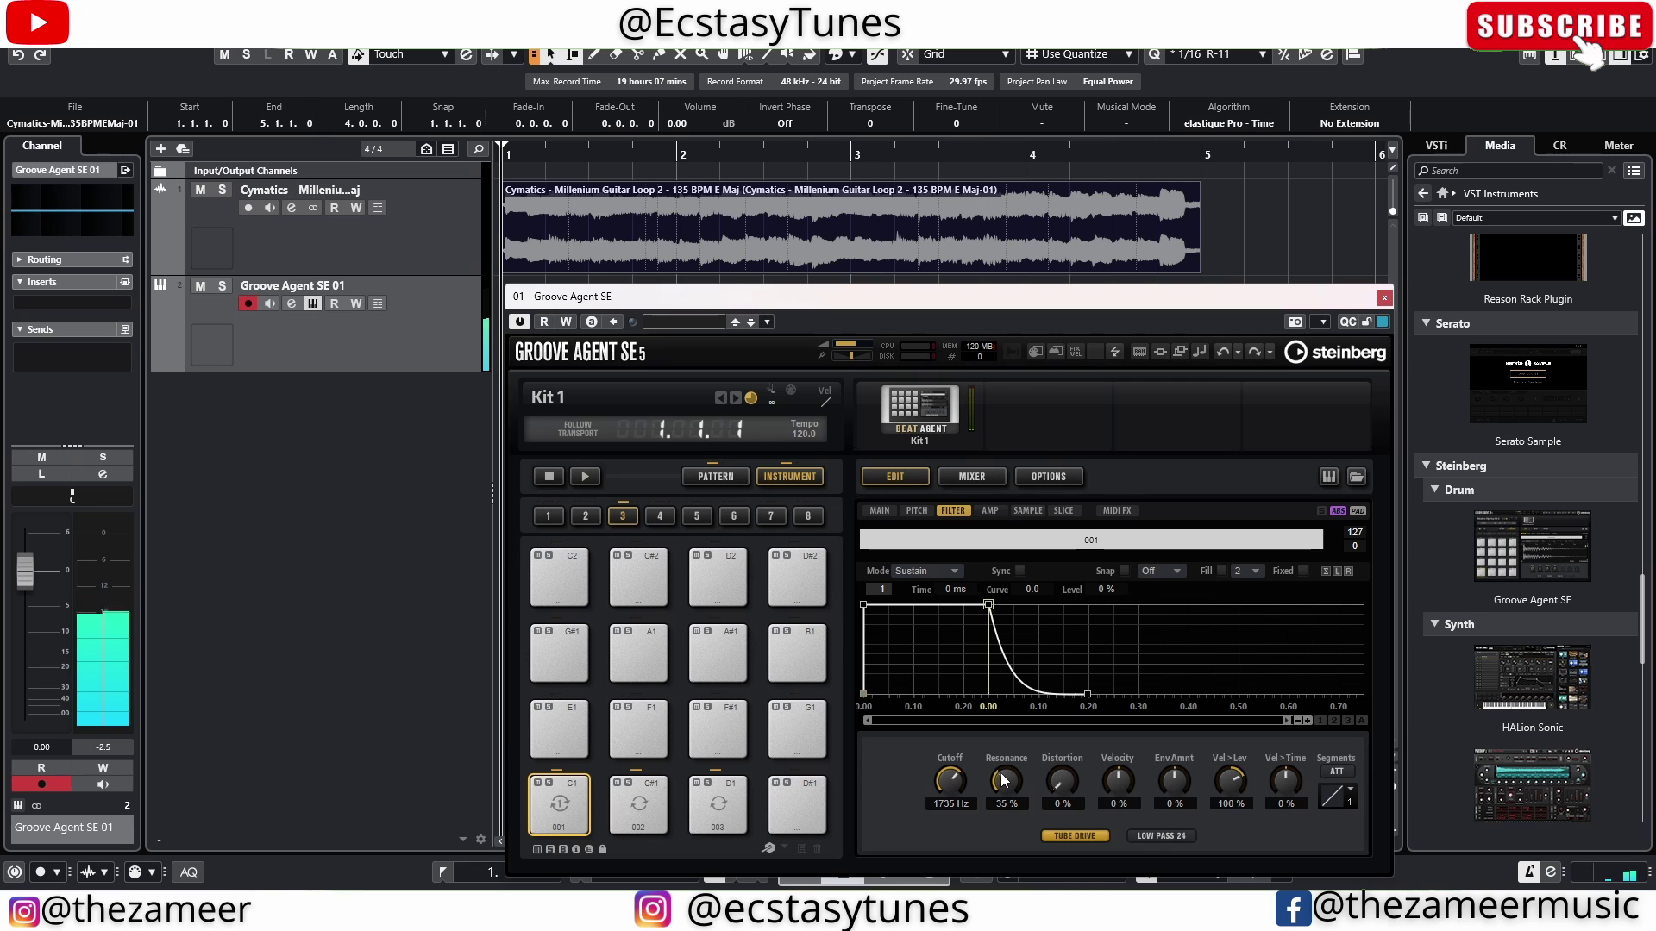
{"action": "left_click", "coordinate": [561, 809]}
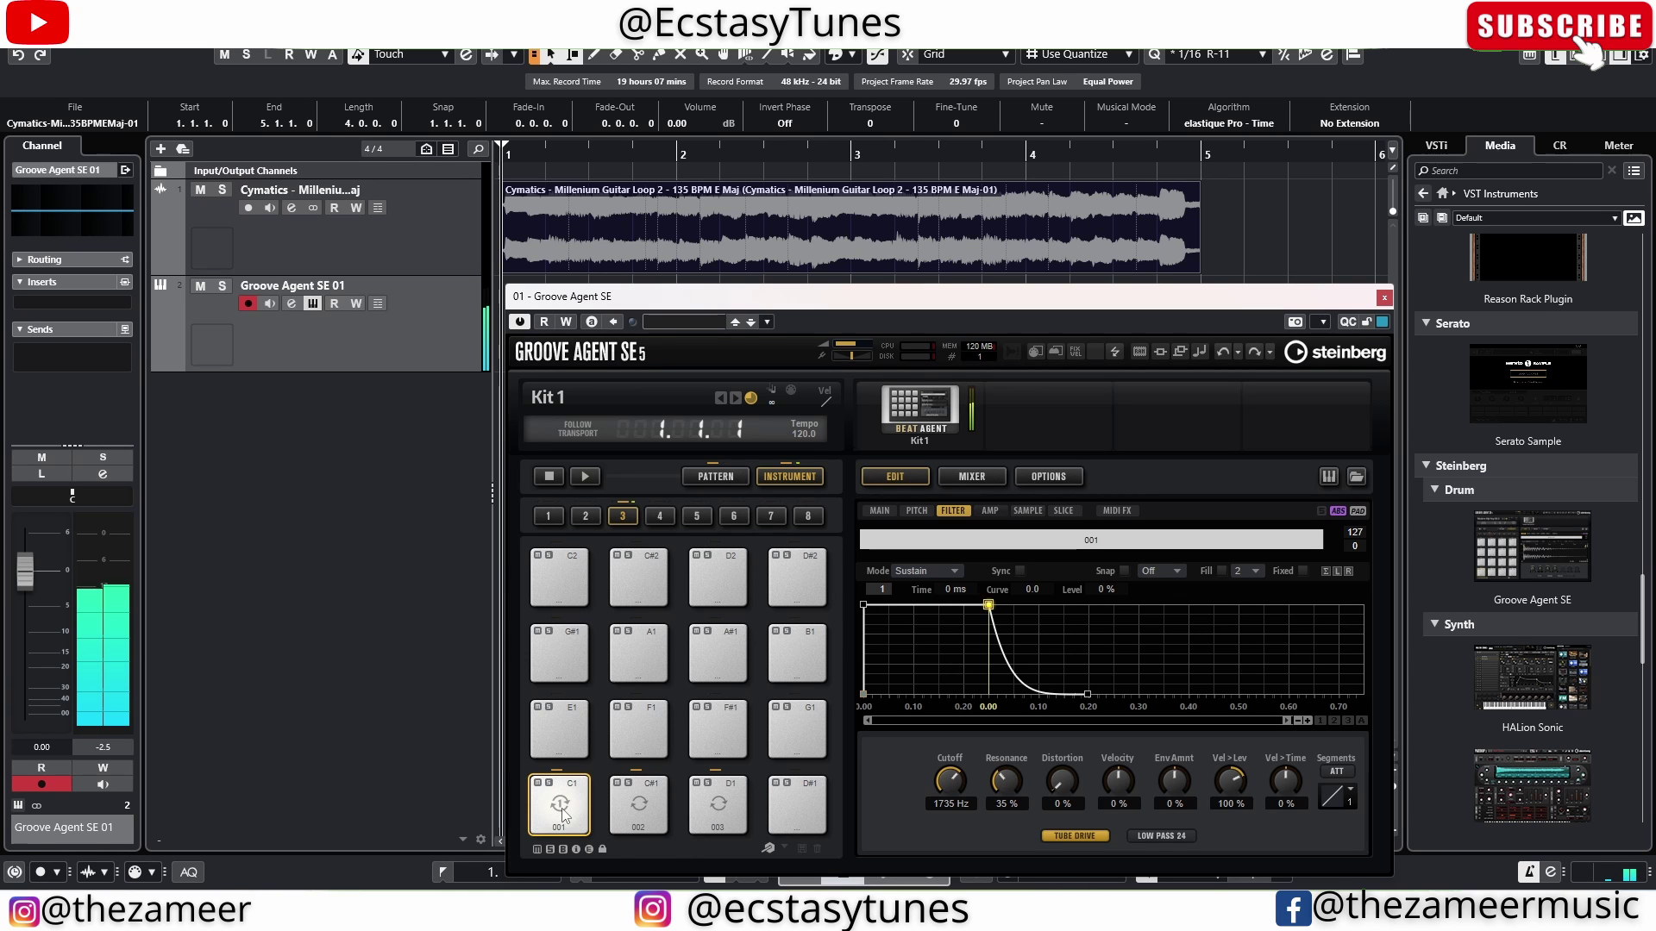
Step: Shape pad C1's filter envelope with a third node at 38 ms, 0 % and curve -10.0, set its amount to 36 %, and audition
{"action": "left_click_drag", "start_coordinate": [864, 606], "coordinate": [929, 695]}
{"action": "double_click", "coordinate": [946, 611]}
{"action": "left_click", "coordinate": [567, 816]}
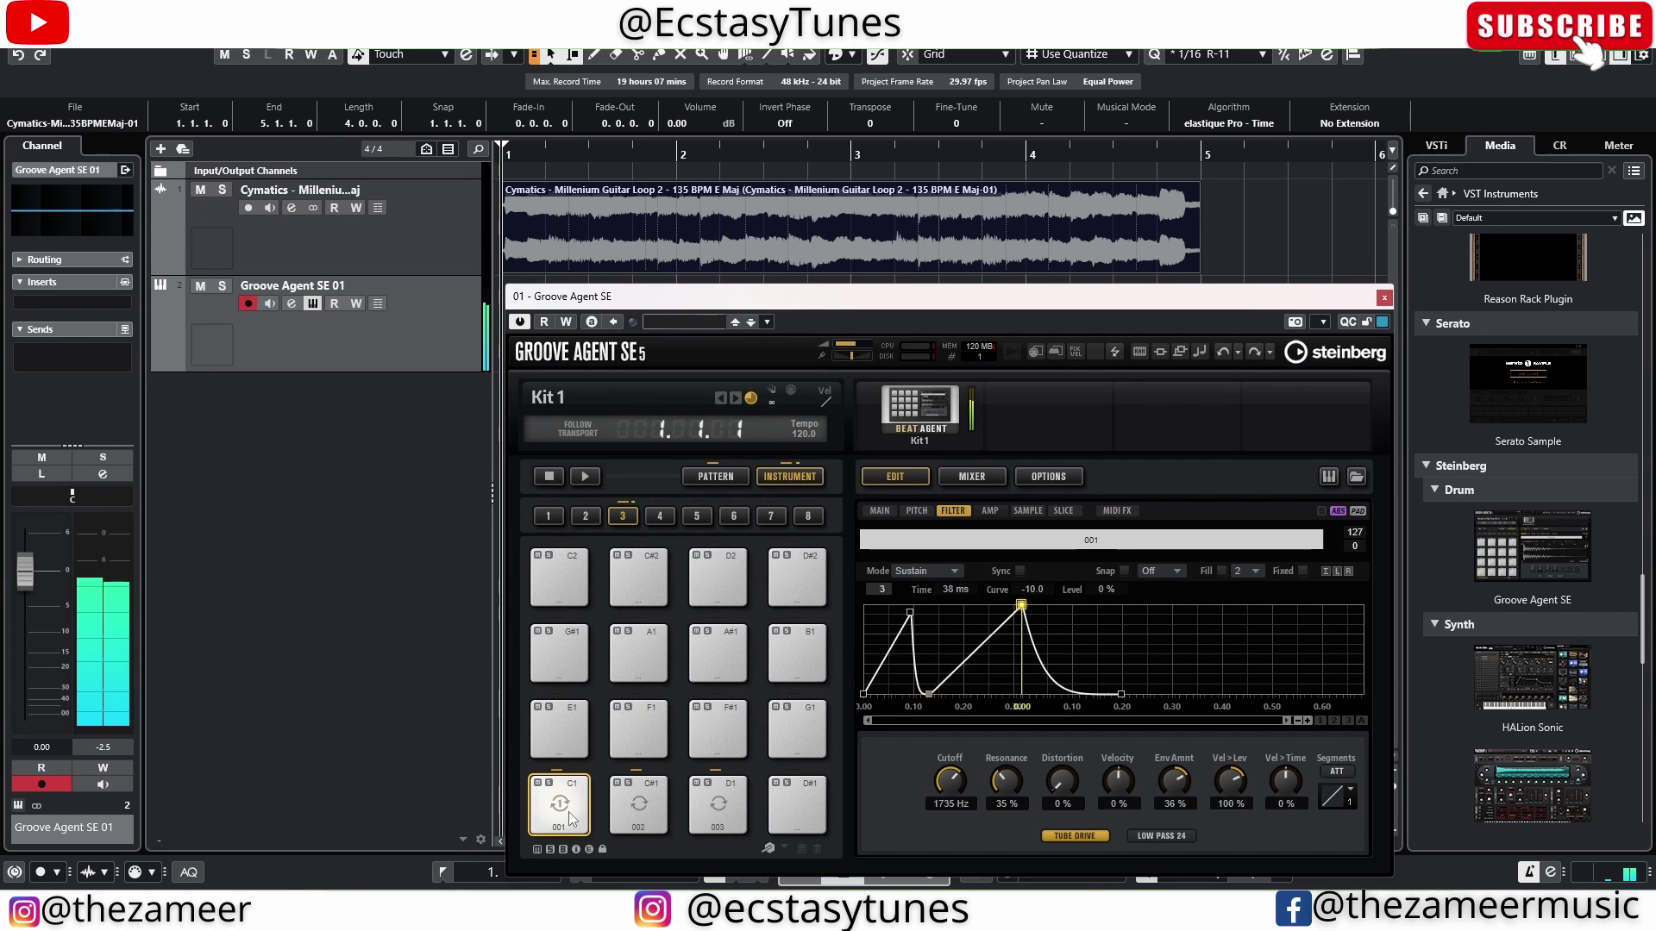
{"action": "left_click", "coordinate": [569, 818]}
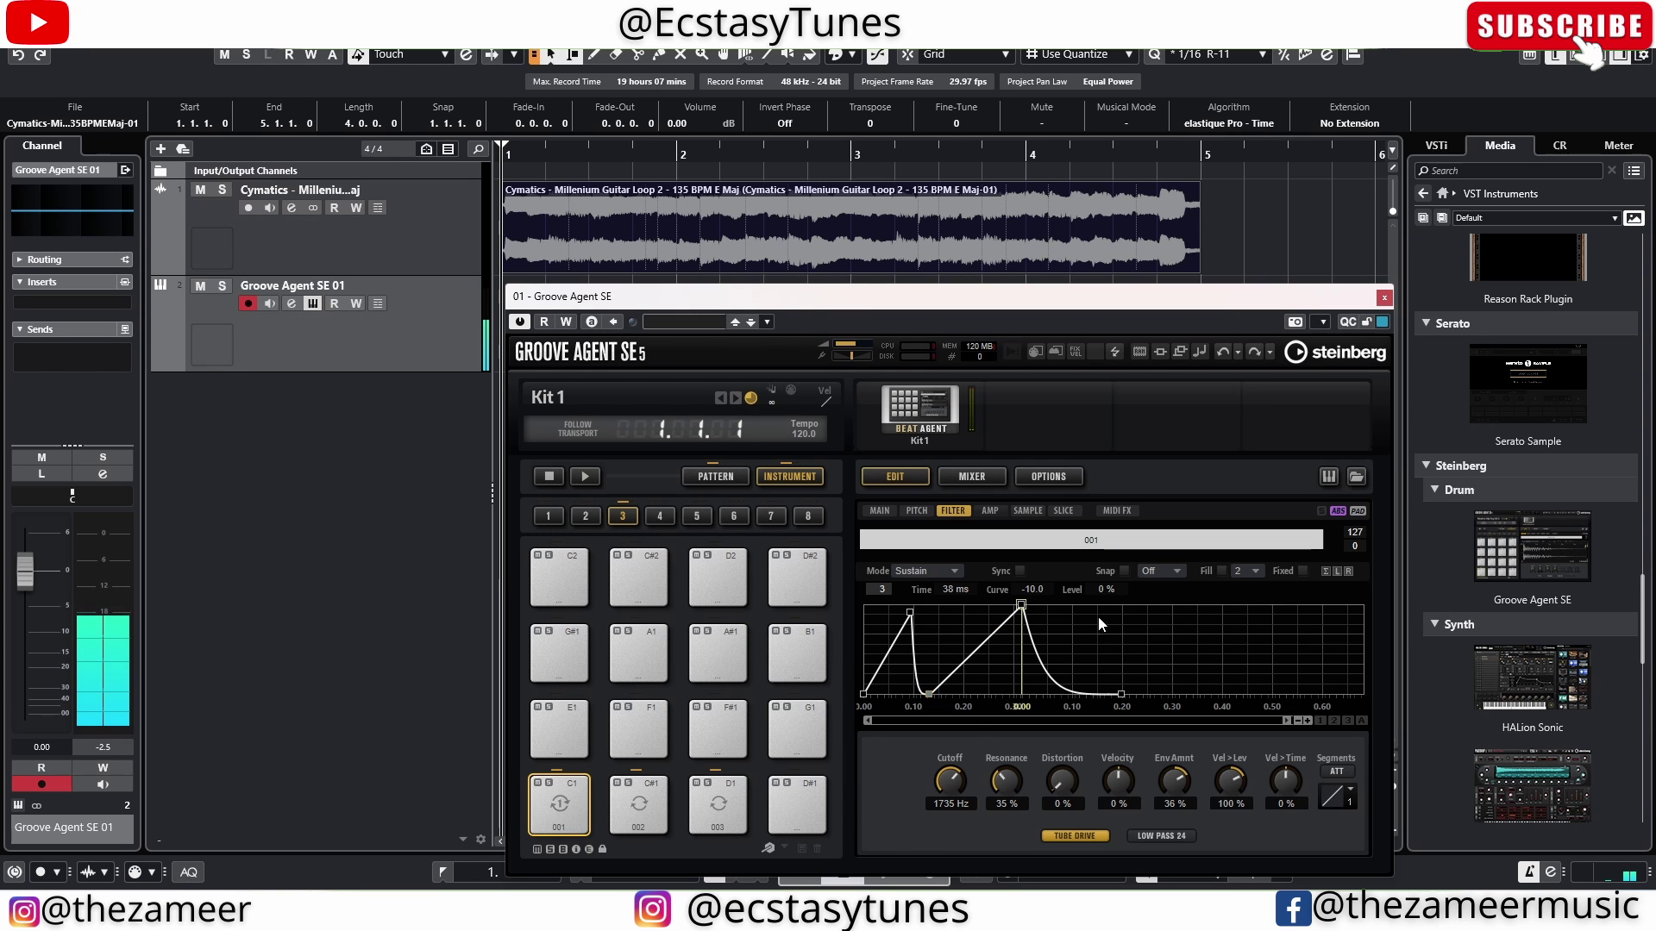
Step: Sync pad C1's filter envelope to 1/16 notes, audition the pad and return to its pitch envelope
{"action": "left_click", "coordinate": [1020, 571]}
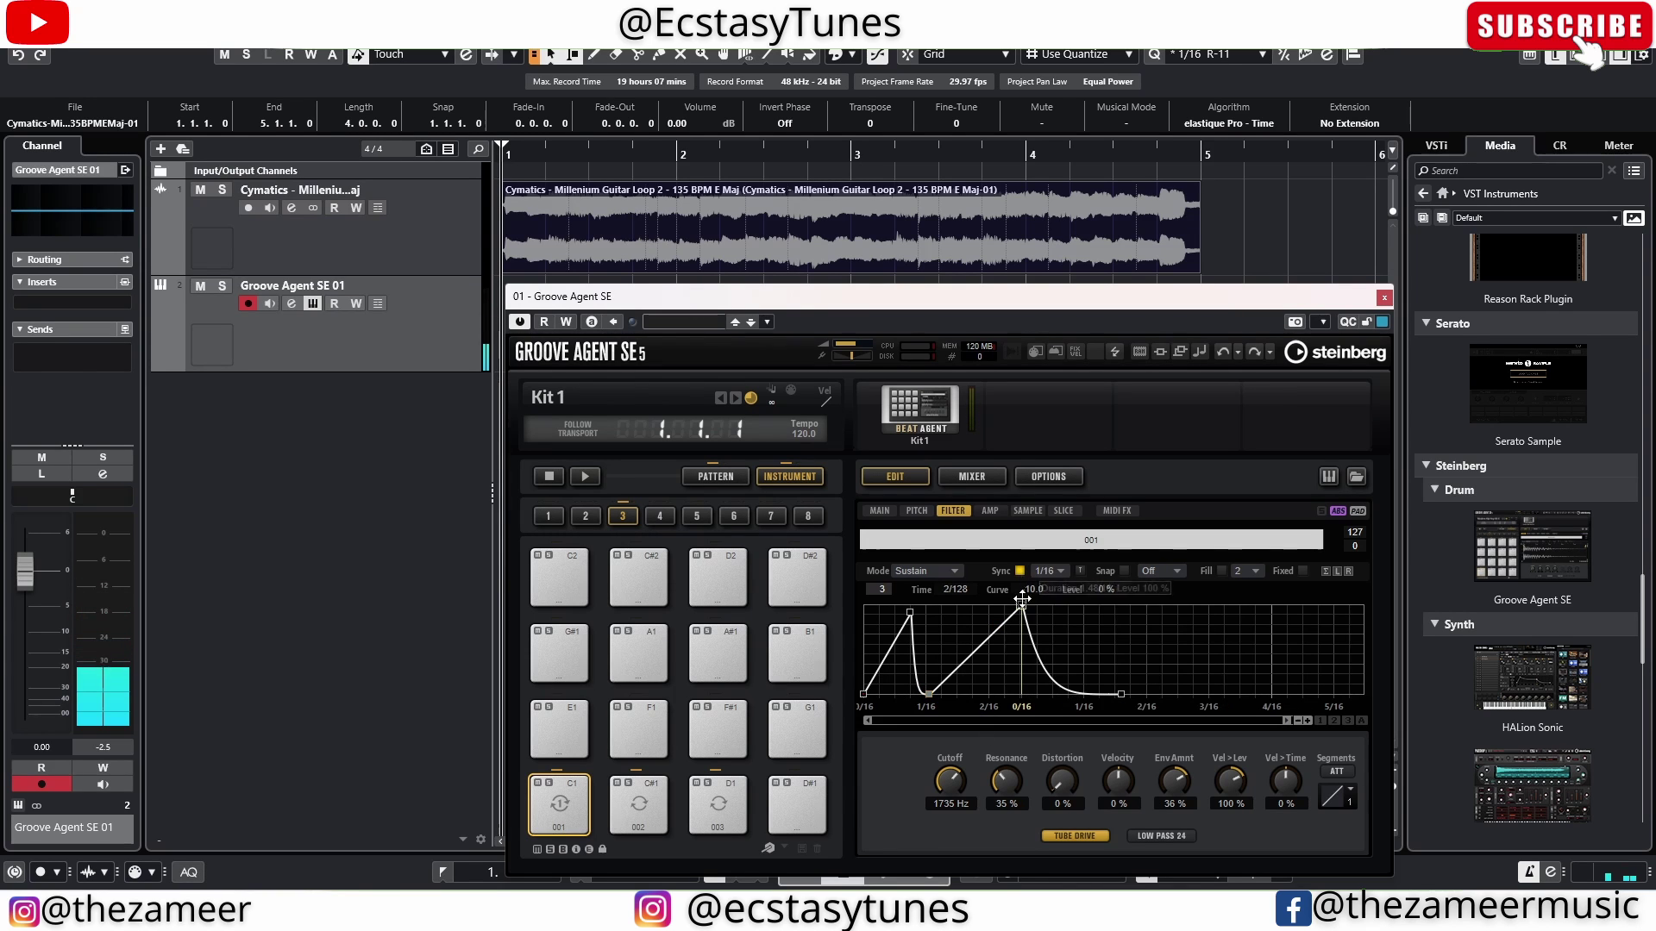
{"action": "left_click", "coordinate": [562, 804]}
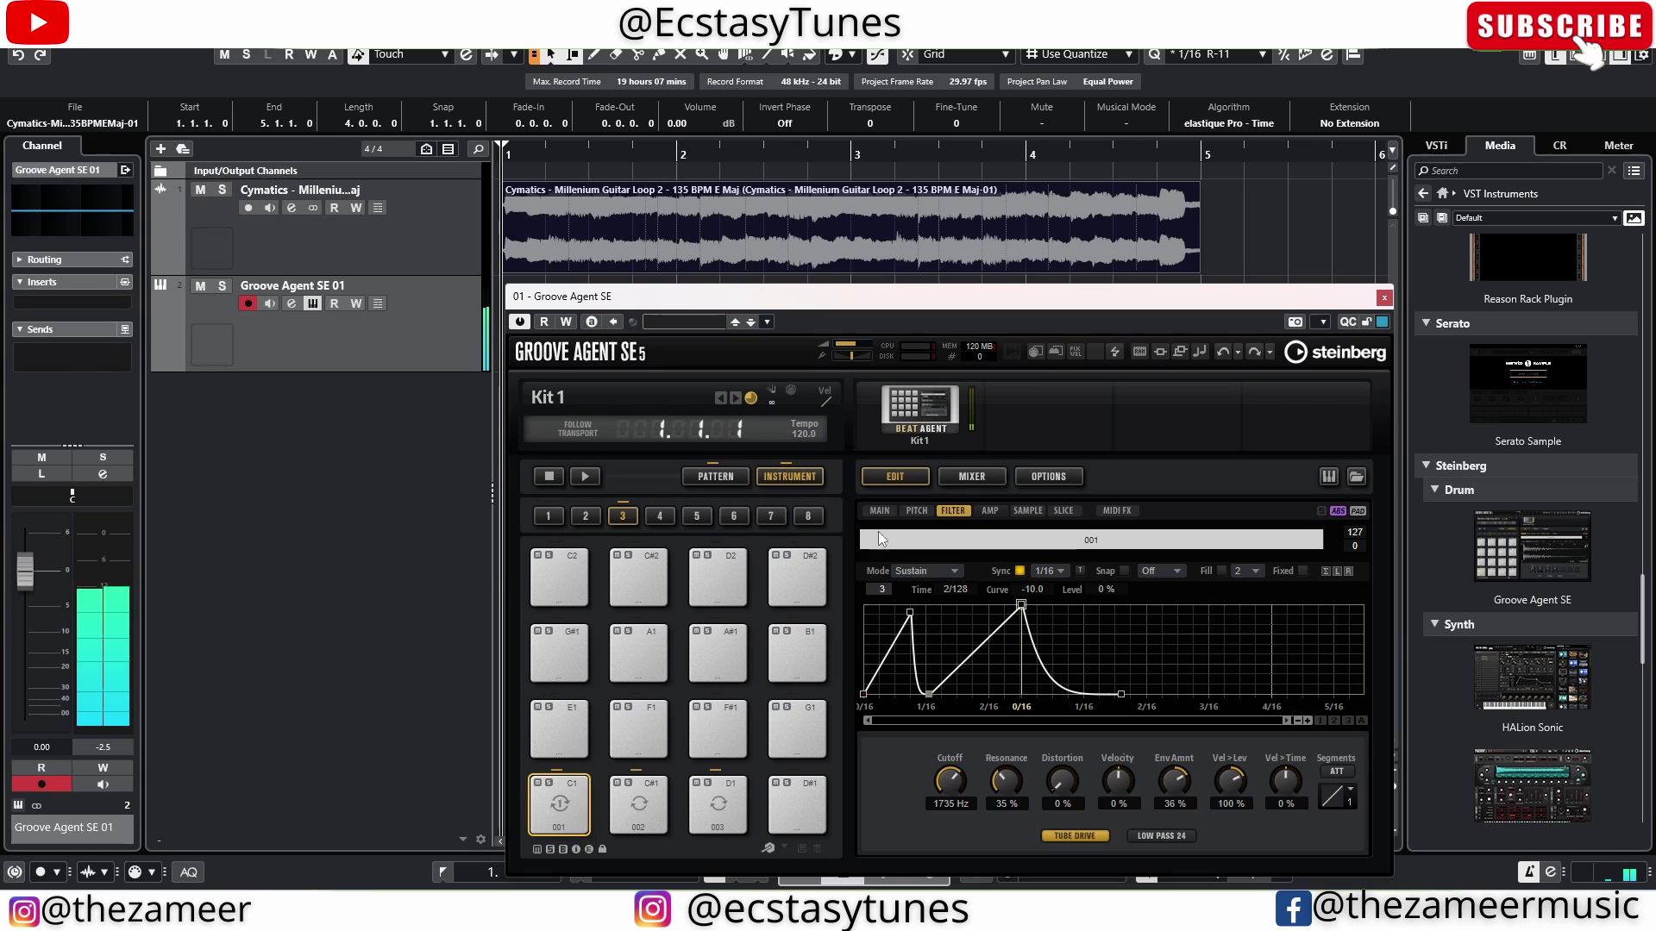
{"action": "left_click", "coordinate": [914, 512]}
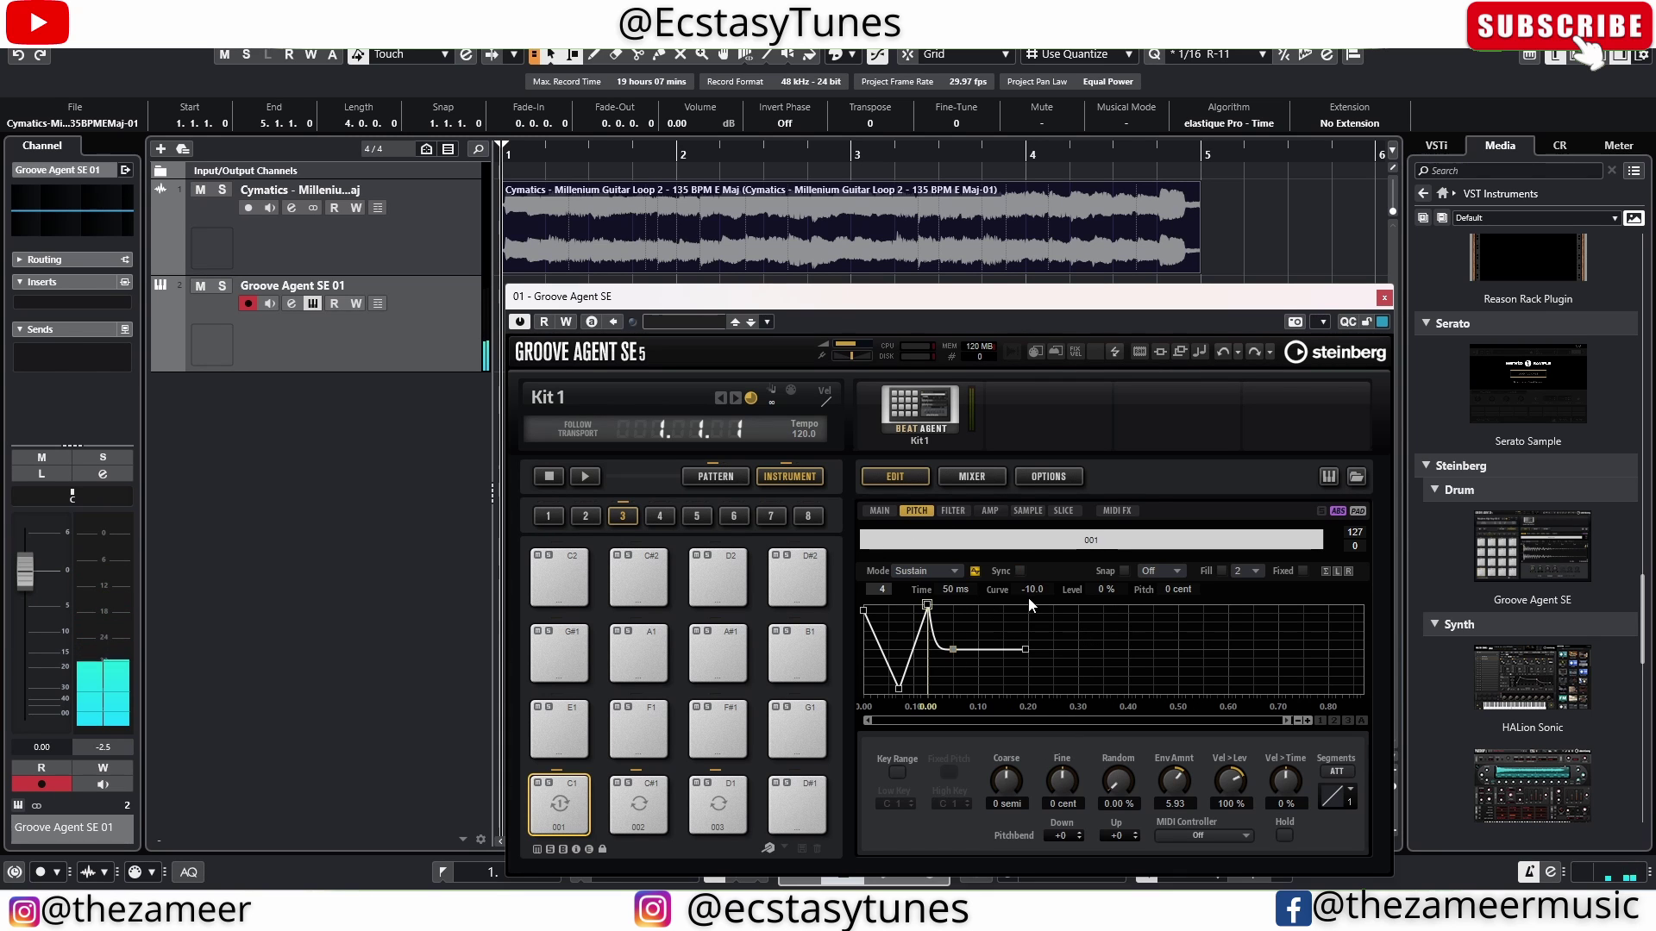
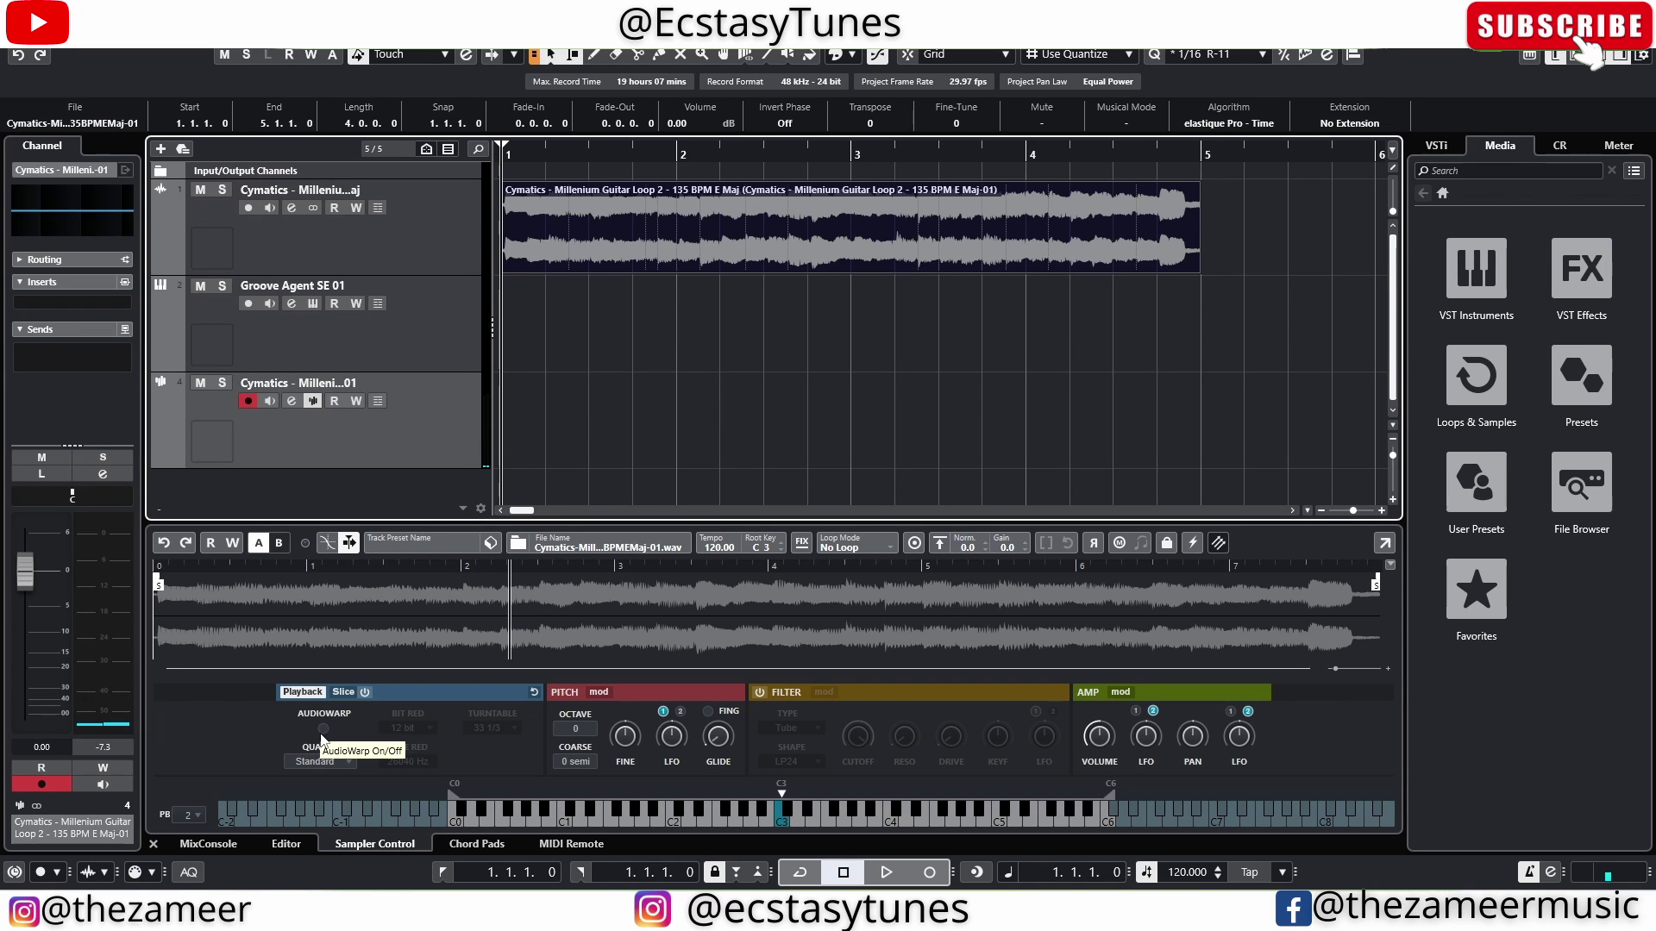
Step: Enable AudioWarp in Music mode for the sampler track's guitar loop, and set slicing to Manual mode
{"action": "left_click", "coordinate": [324, 729]}
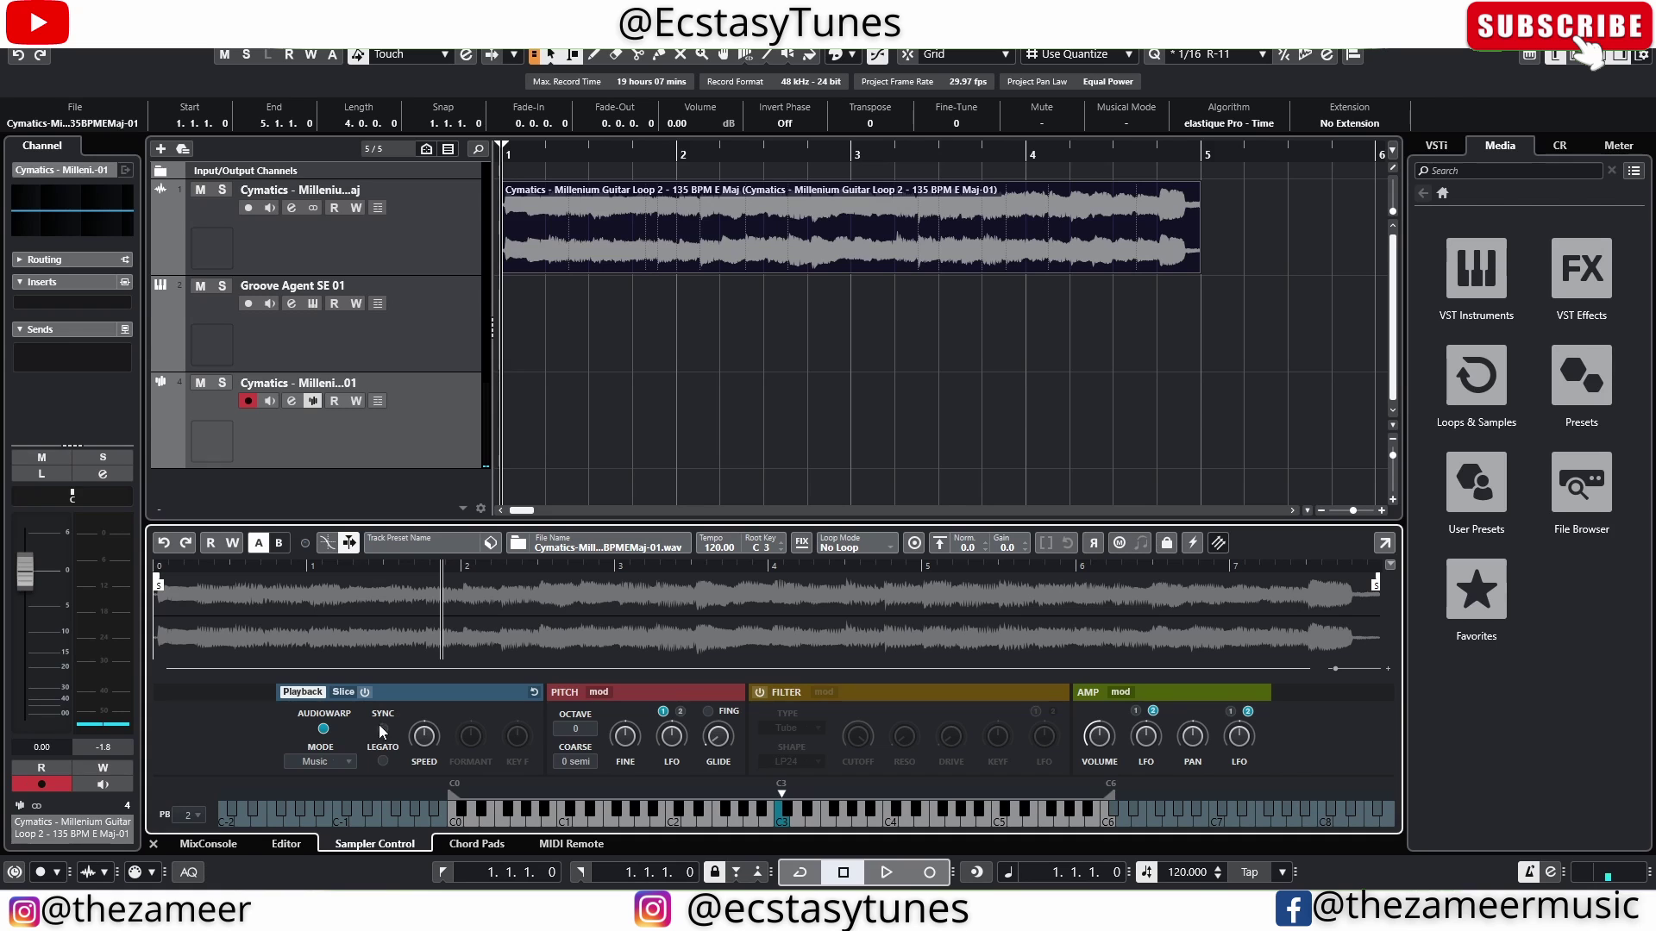
{"action": "left_click", "coordinate": [345, 692]}
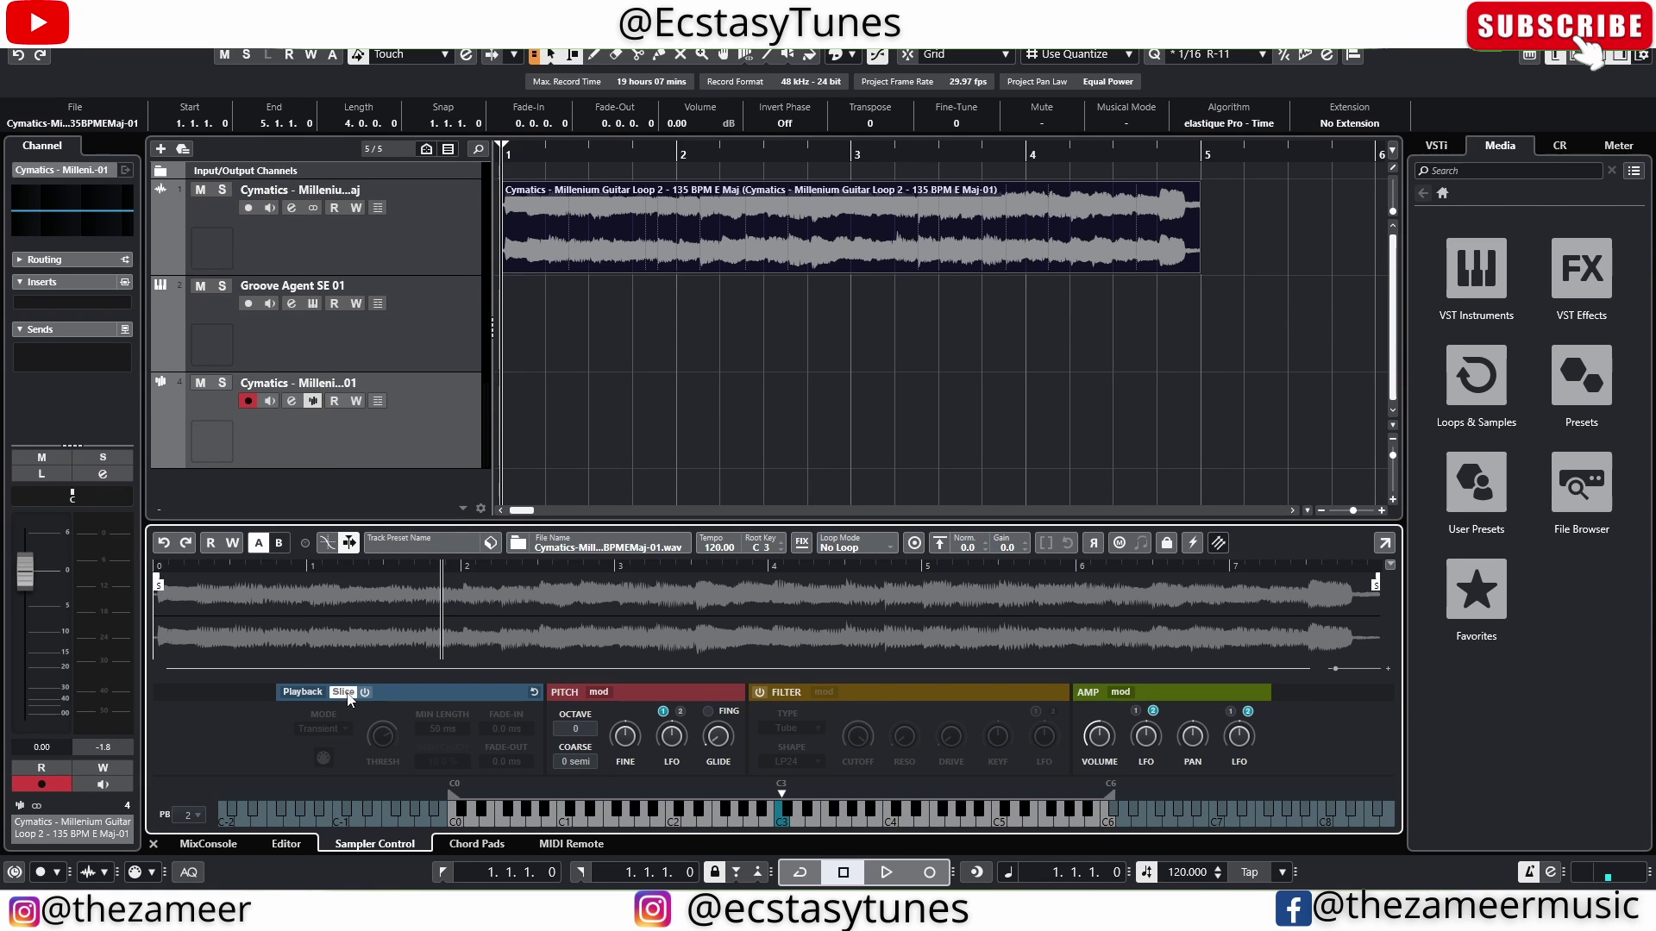
{"action": "left_click", "coordinate": [323, 729]}
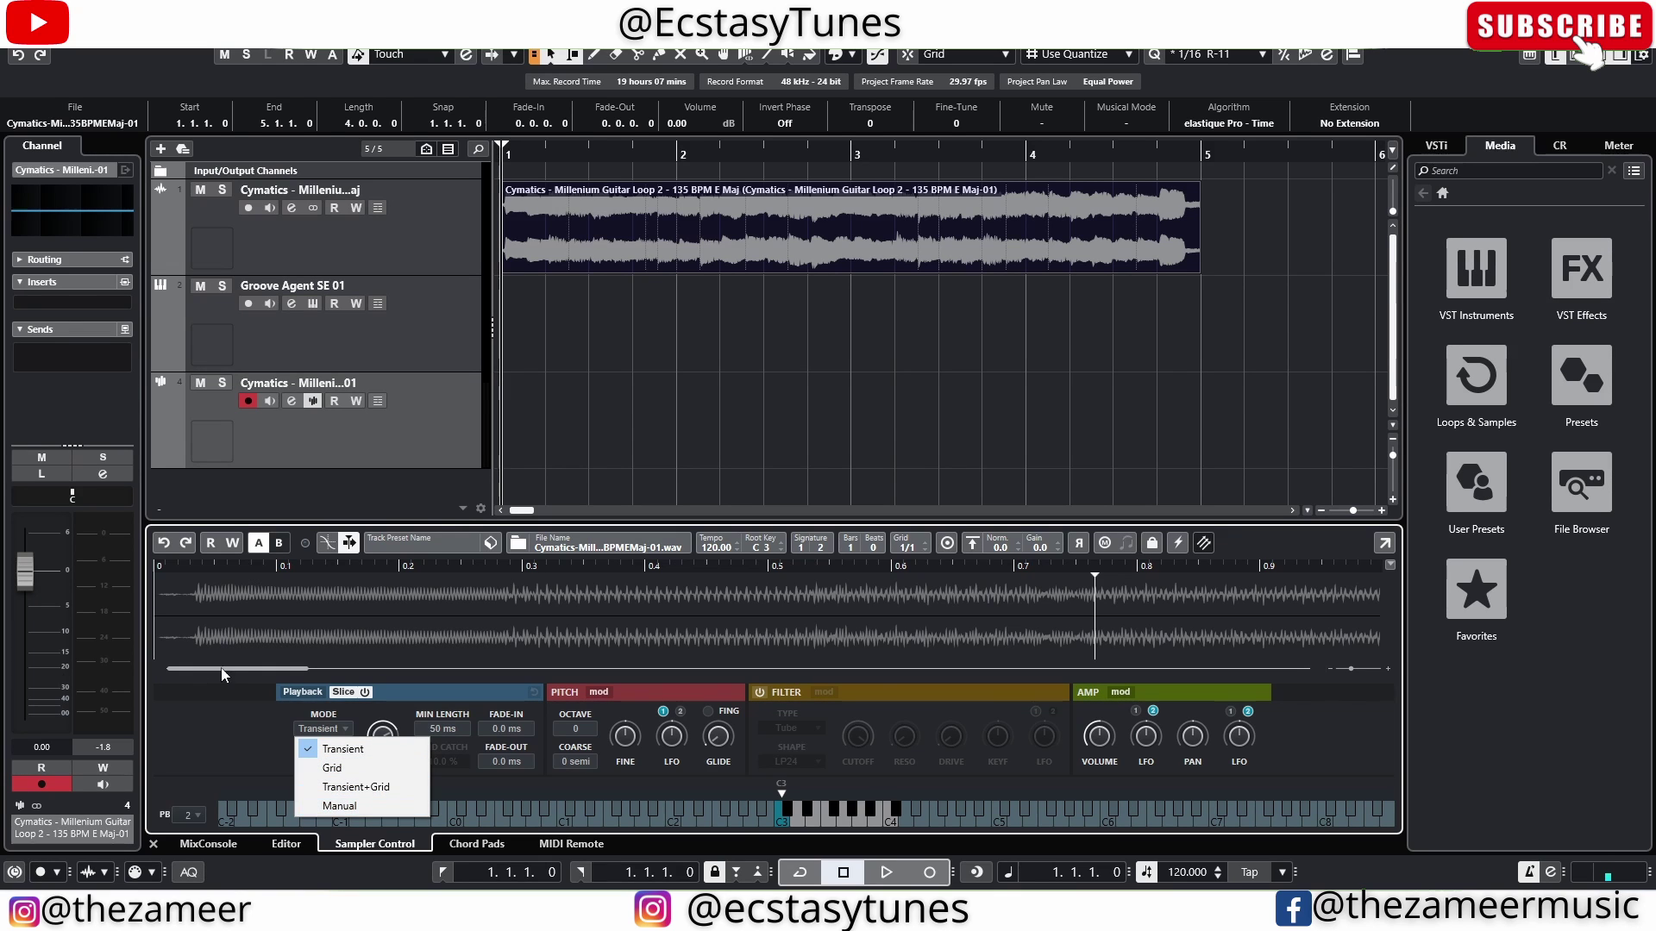
{"action": "left_click", "coordinate": [251, 679]}
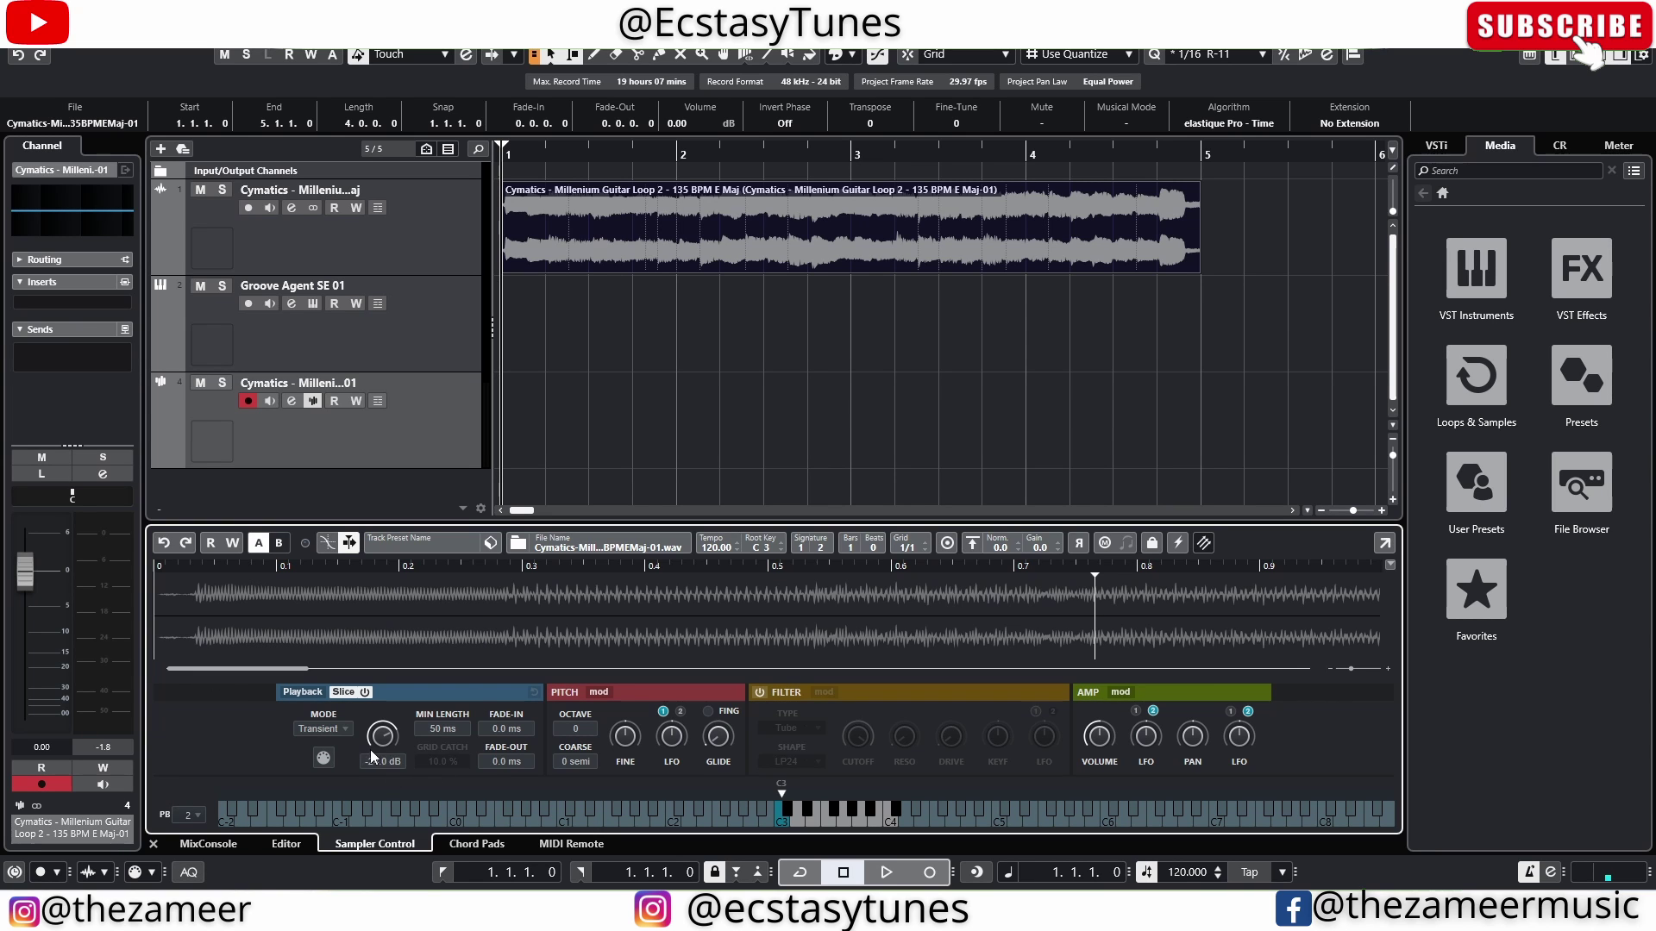
{"action": "left_click", "coordinate": [341, 730]}
{"action": "left_click", "coordinate": [339, 805]}
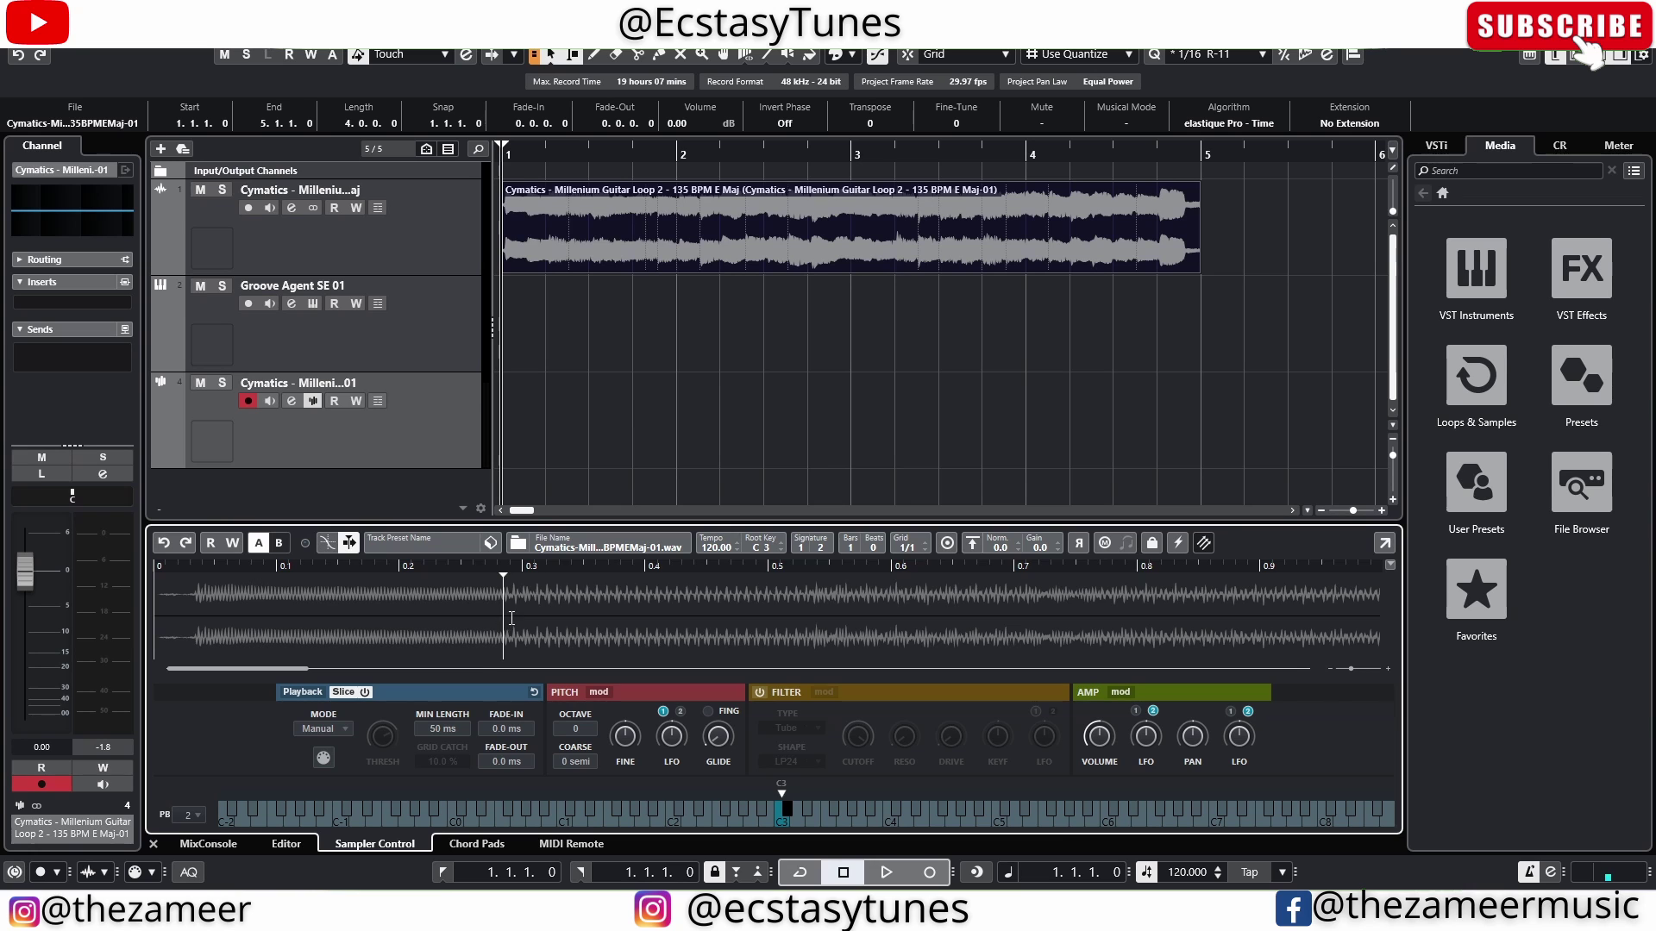
Step: Add manual slice markers at about 0.27, 0.5, 0.72 and 0.97 on the sample ruler and audition the slices
{"action": "scroll", "coordinate": [471, 609], "scroll_direction": "down", "scroll_amount": 3}
{"action": "left_click", "coordinate": [777, 805]}
{"action": "left_click", "coordinate": [776, 804]}
{"action": "left_click", "coordinate": [776, 805]}
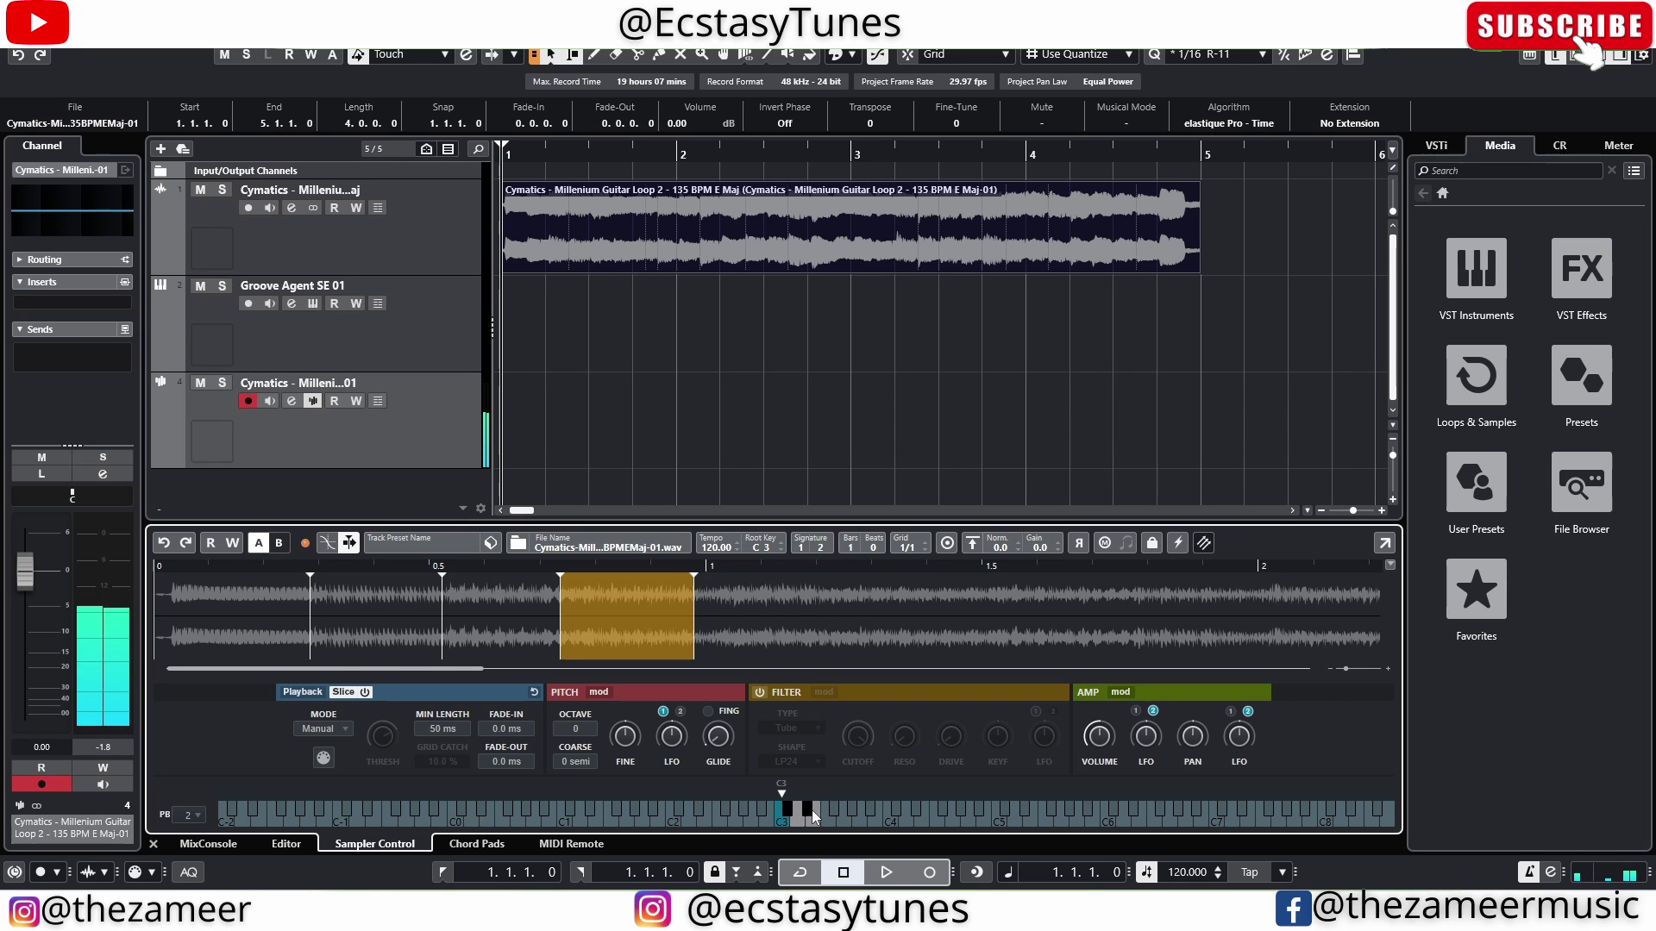
Step: Turn on the sampler's filter and show the pitch envelope in a separate enlarged editor window
{"action": "left_click", "coordinate": [759, 692]}
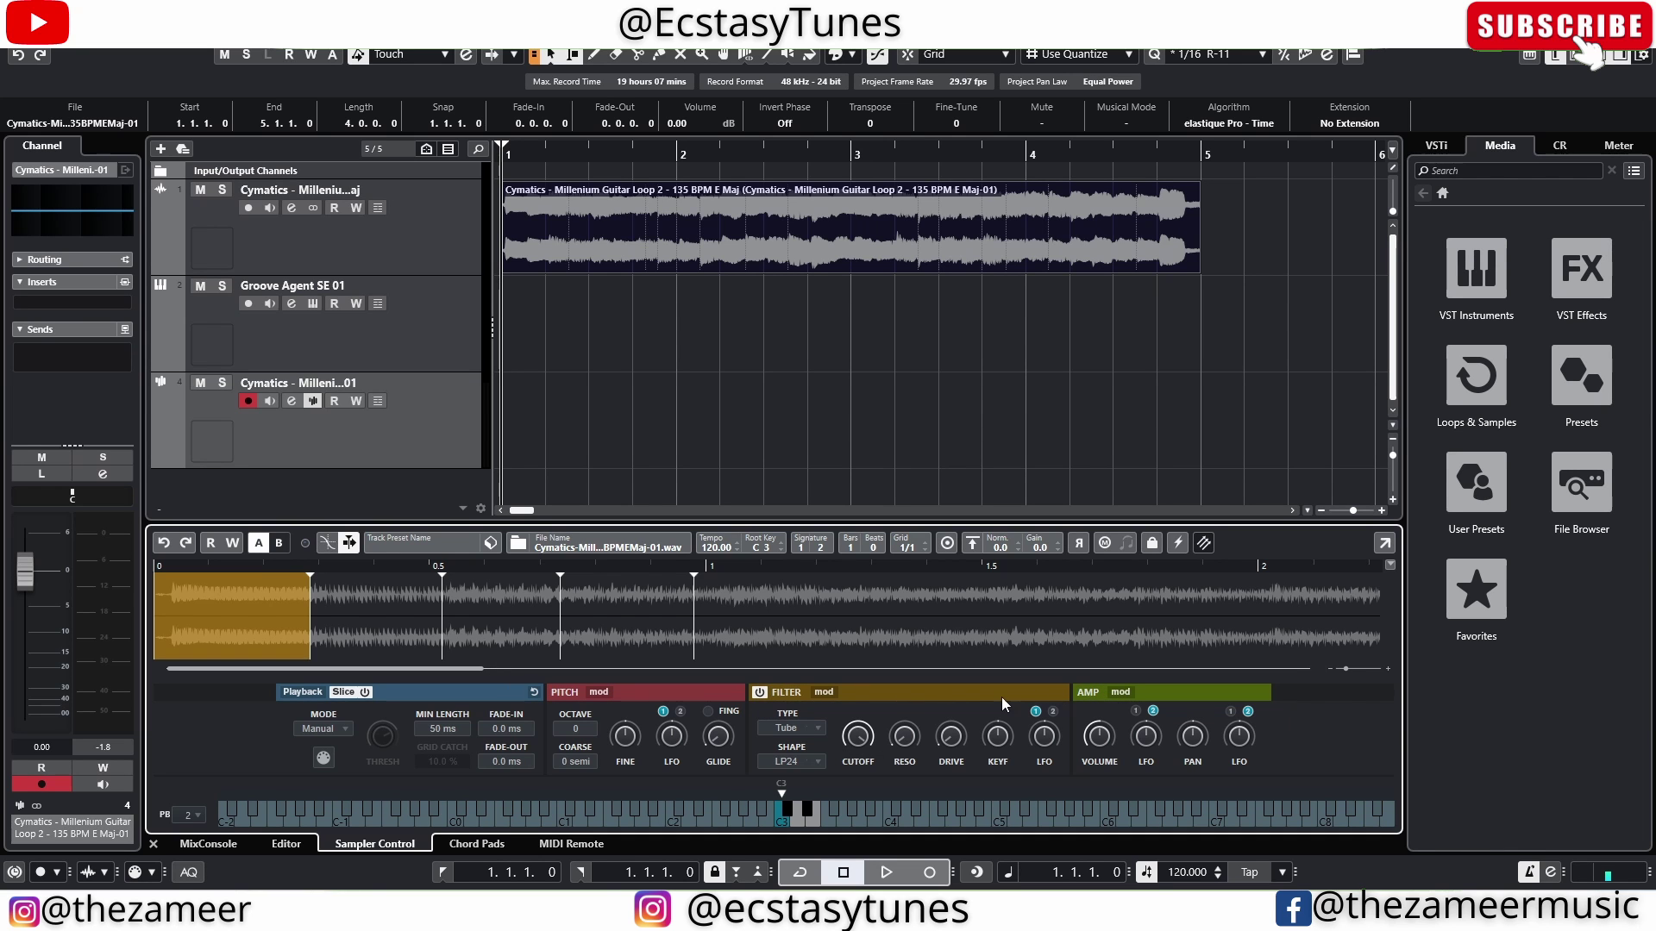
{"action": "left_click", "coordinate": [611, 691]}
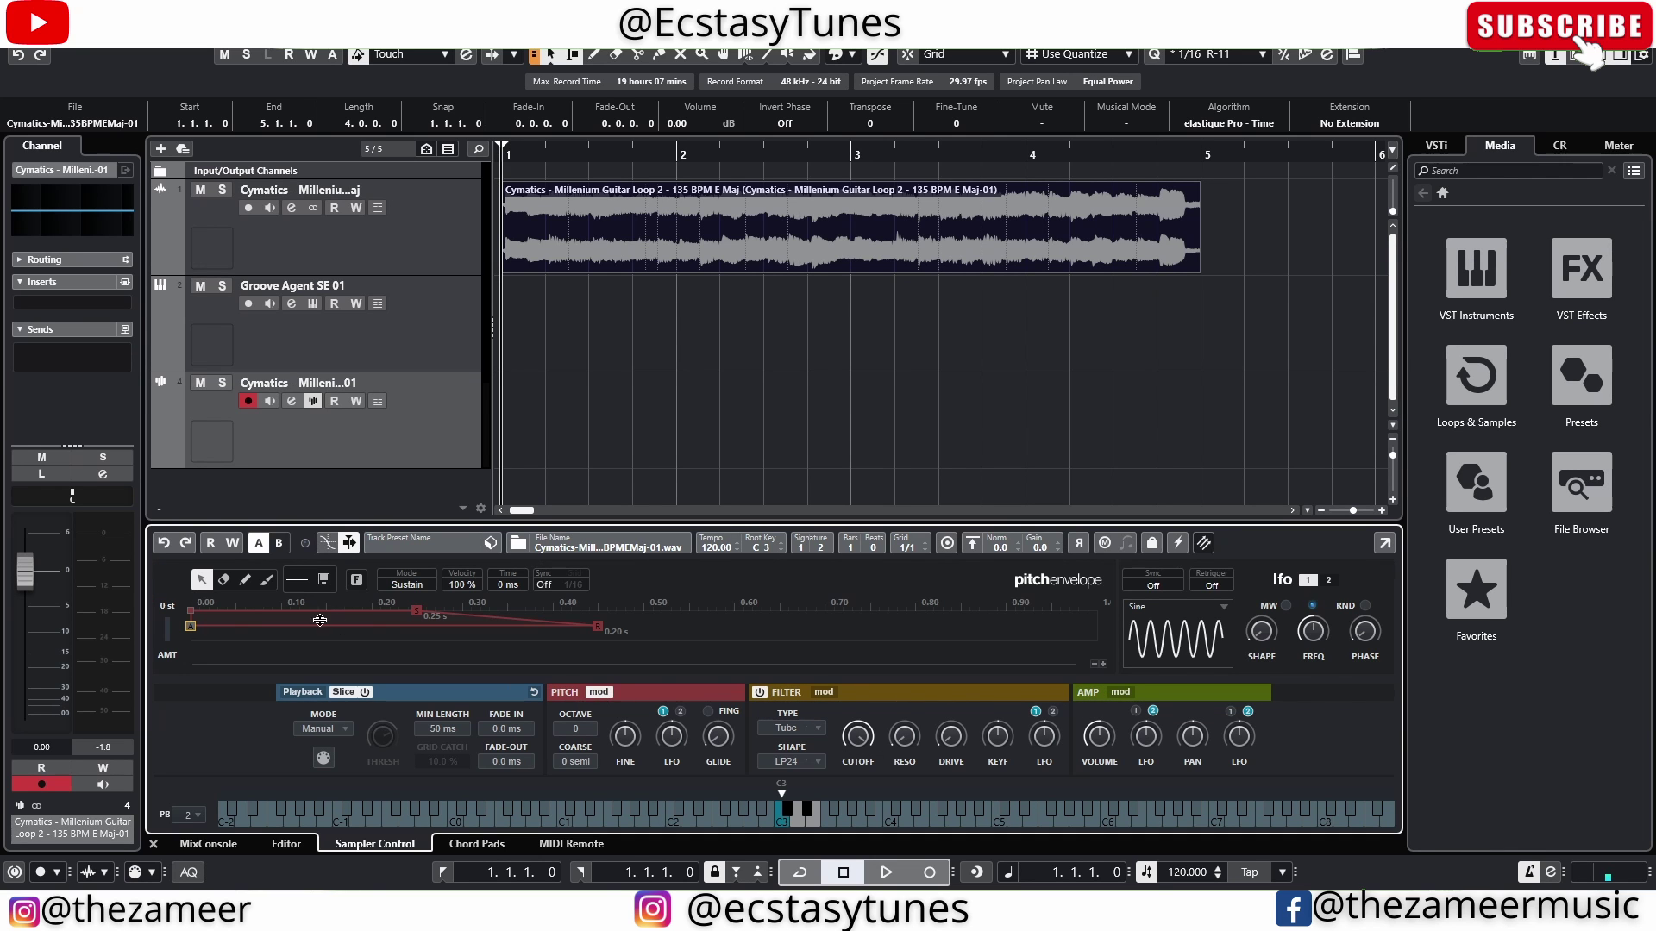
{"action": "left_click", "coordinate": [1384, 543]}
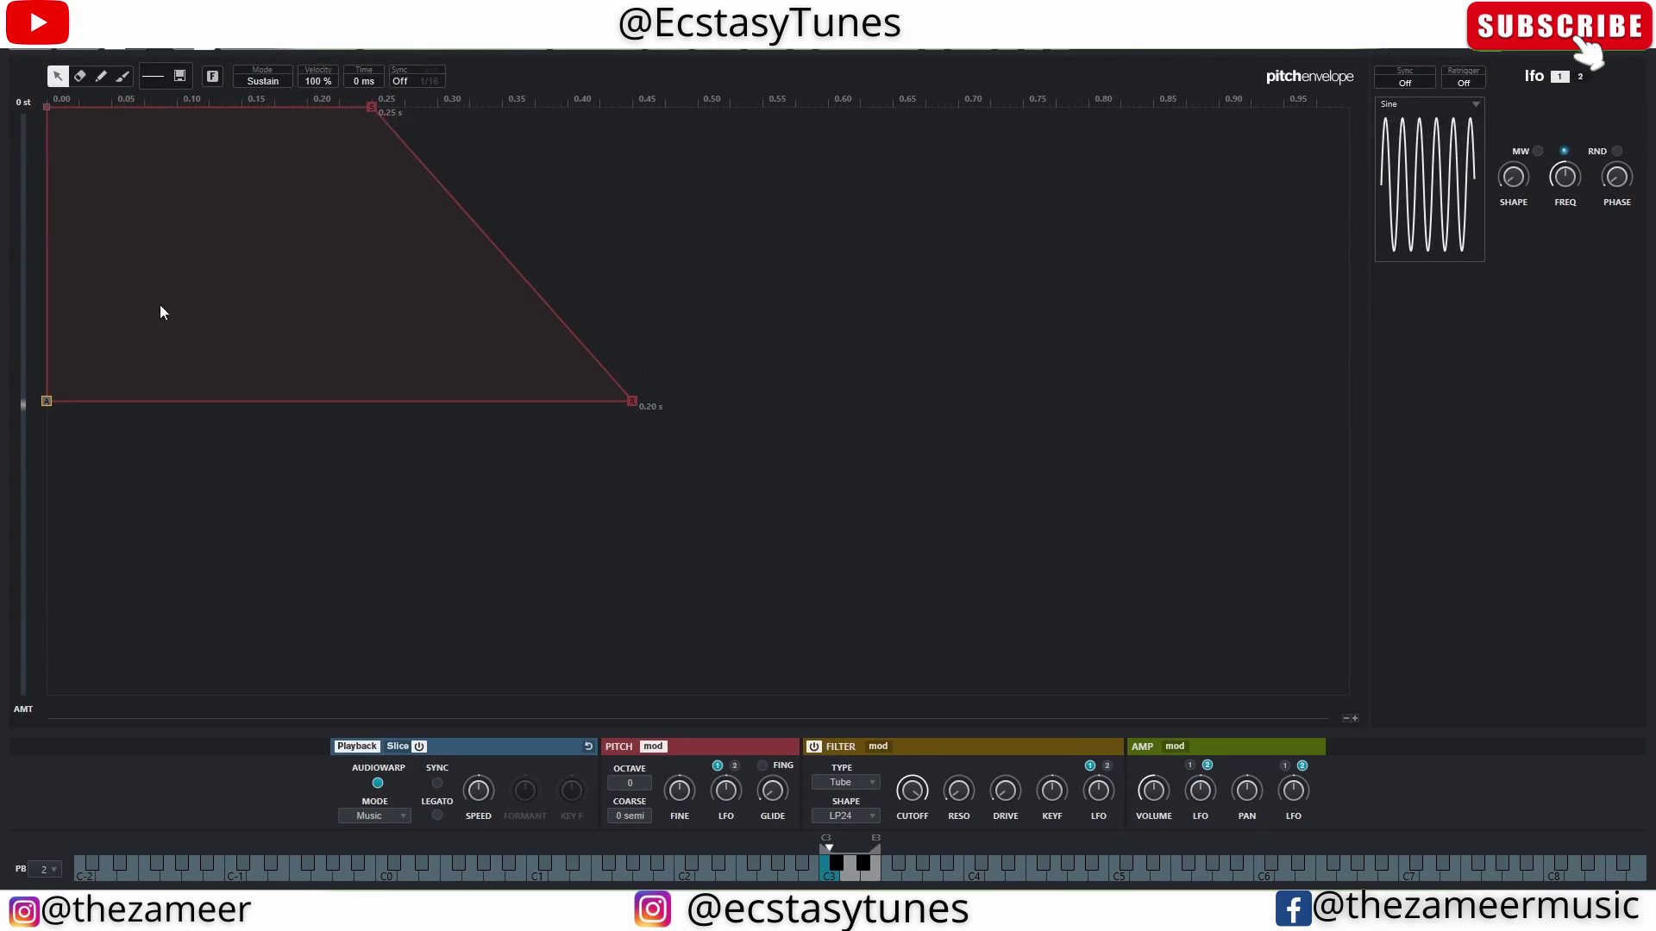
Step: Move the second pitch envelope node to 103 ms and set the envelope amount to -35 st
{"action": "left_click_drag", "start_coordinate": [45, 107], "coordinate": [179, 114]}
{"action": "left_click_drag", "start_coordinate": [26, 411], "coordinate": [28, 326]}
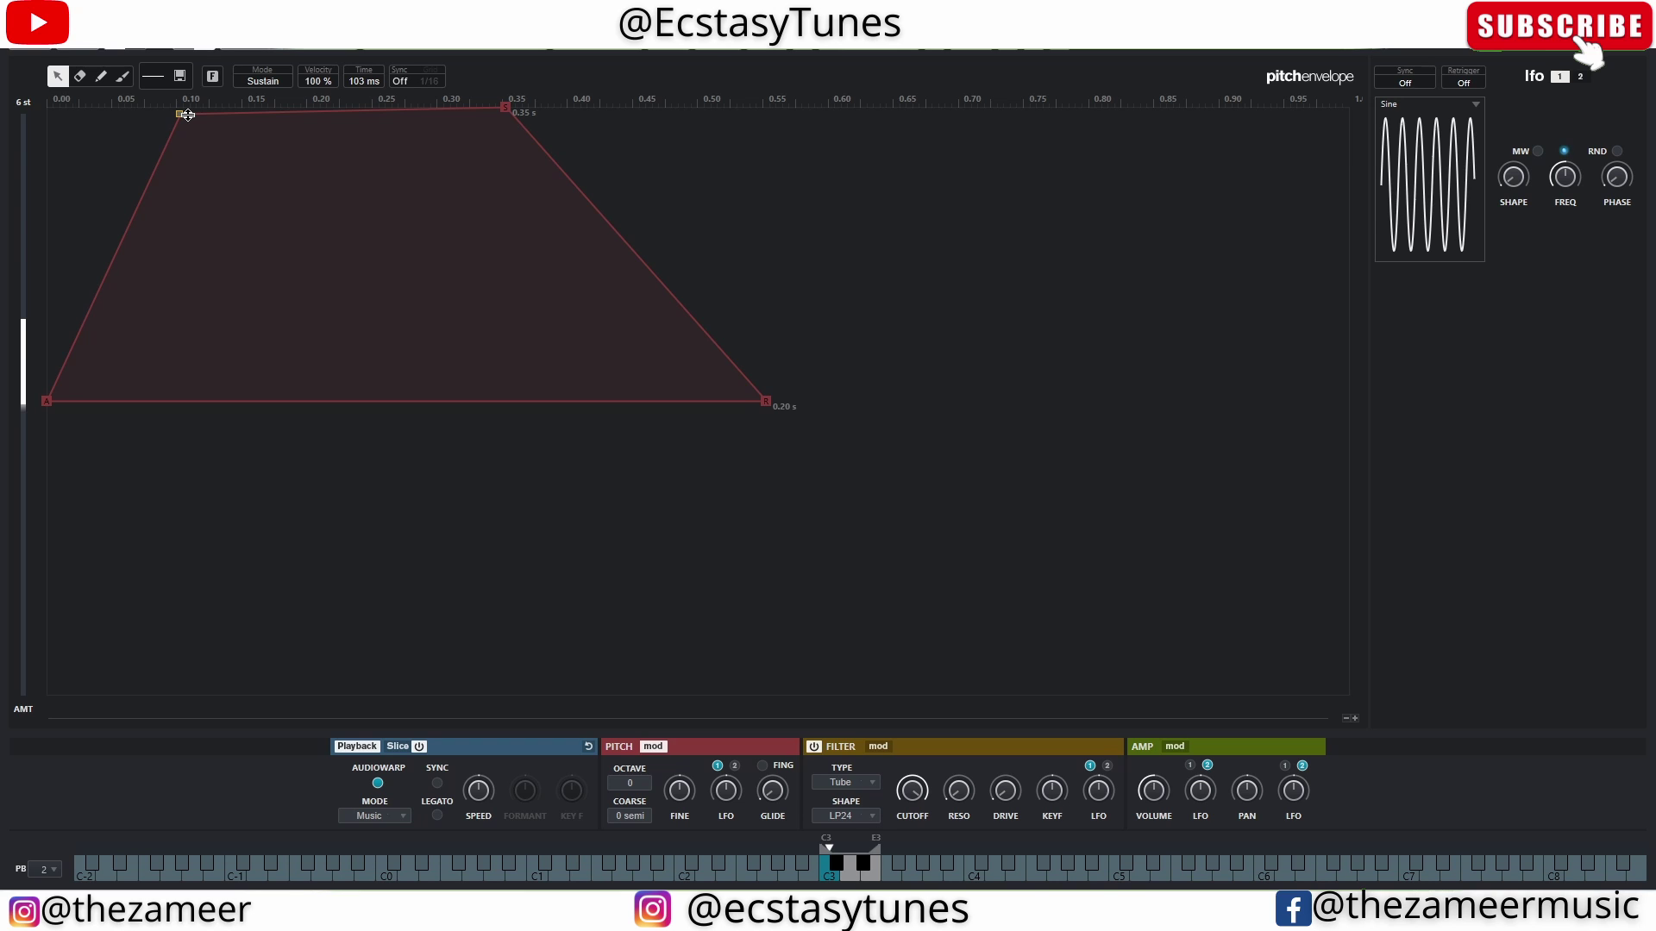
{"action": "left_click_drag", "start_coordinate": [23, 326], "coordinate": [28, 214]}
{"action": "left_click_drag", "start_coordinate": [24, 212], "coordinate": [21, 483]}
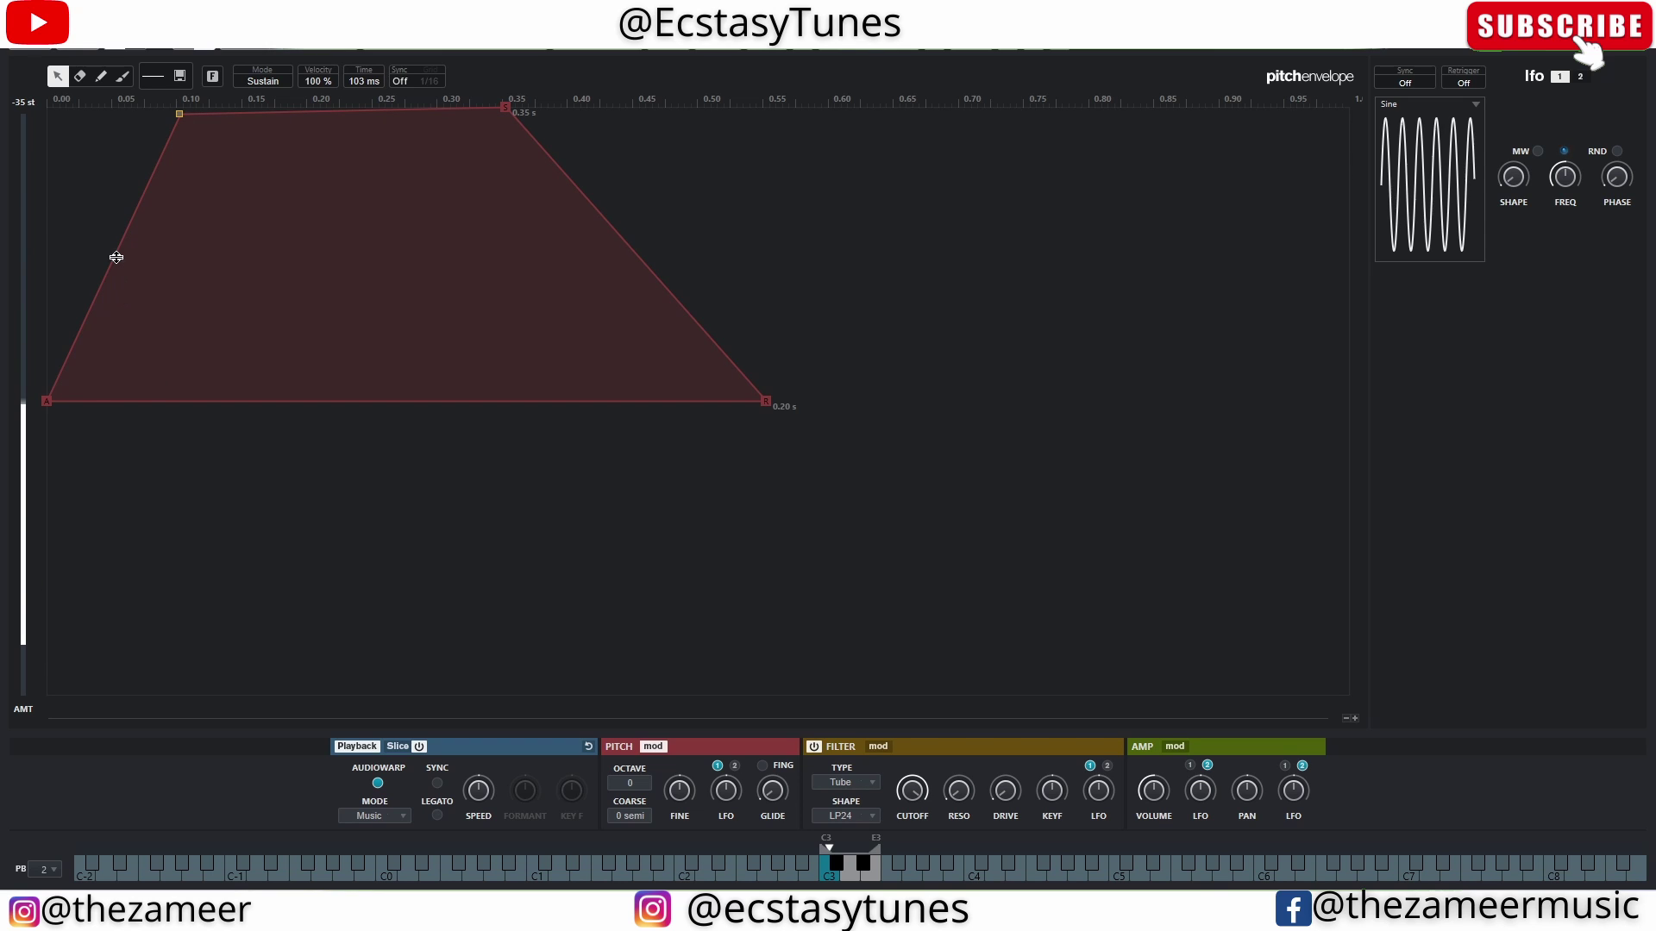
Step: Lower the second pitch envelope node, curve the segments around it, and reset the envelope amount to 0 st
{"action": "left_click_drag", "start_coordinate": [116, 257], "coordinate": [155, 180]}
{"action": "left_click_drag", "start_coordinate": [448, 154], "coordinate": [339, 215]}
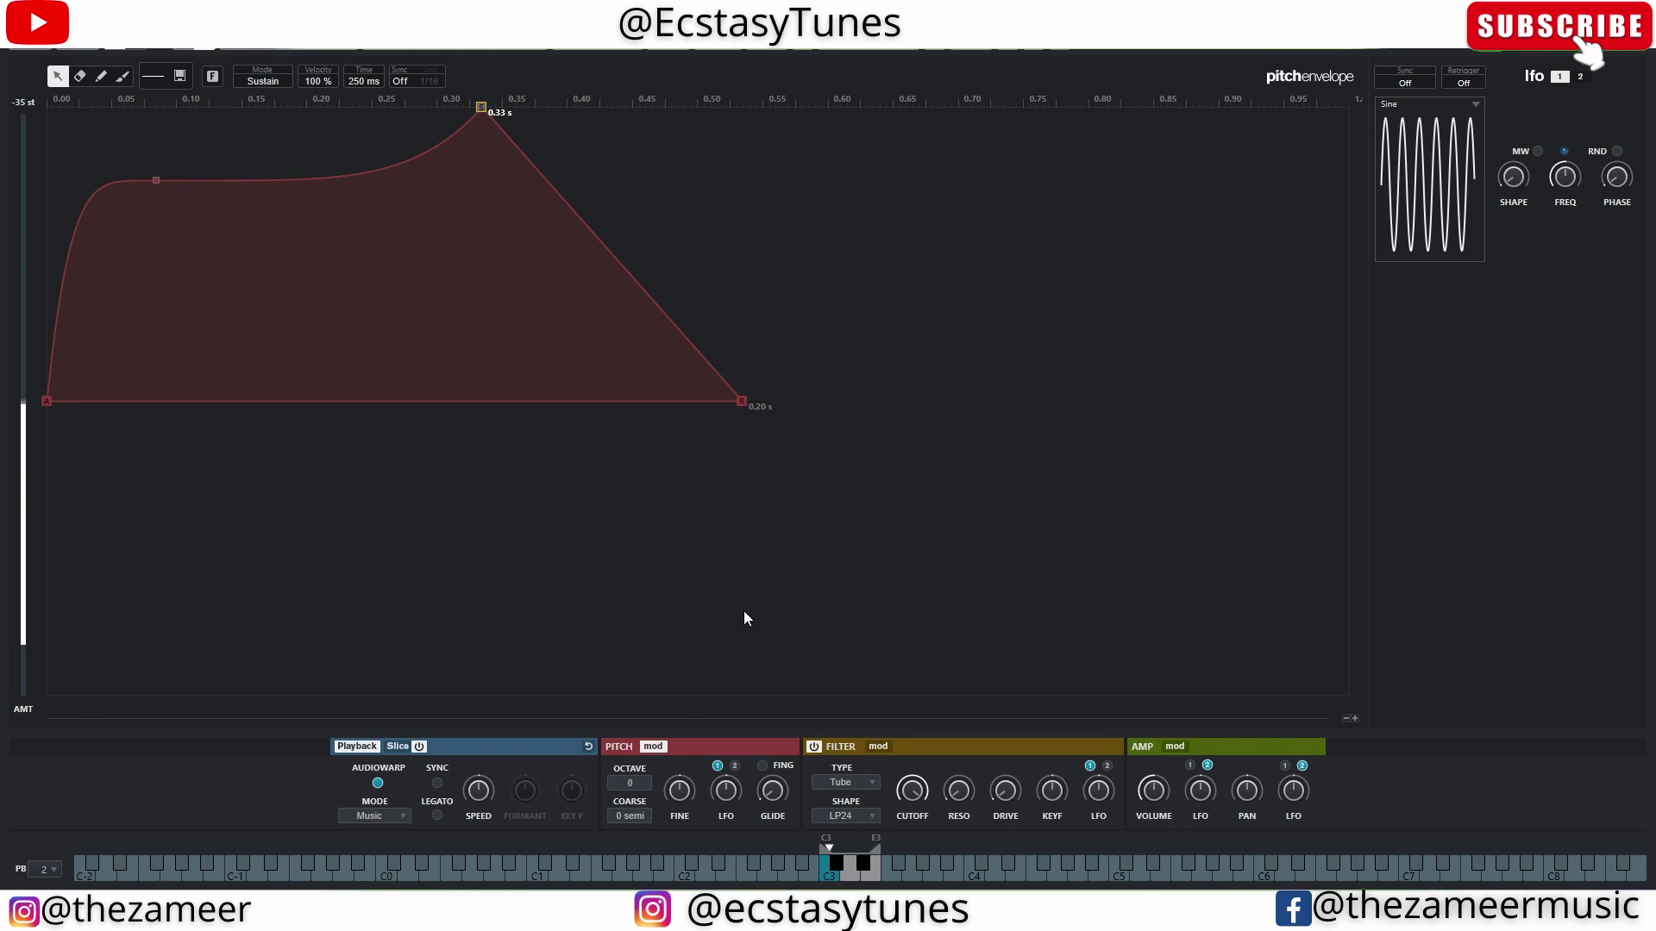
{"action": "left_click", "coordinate": [24, 411]}
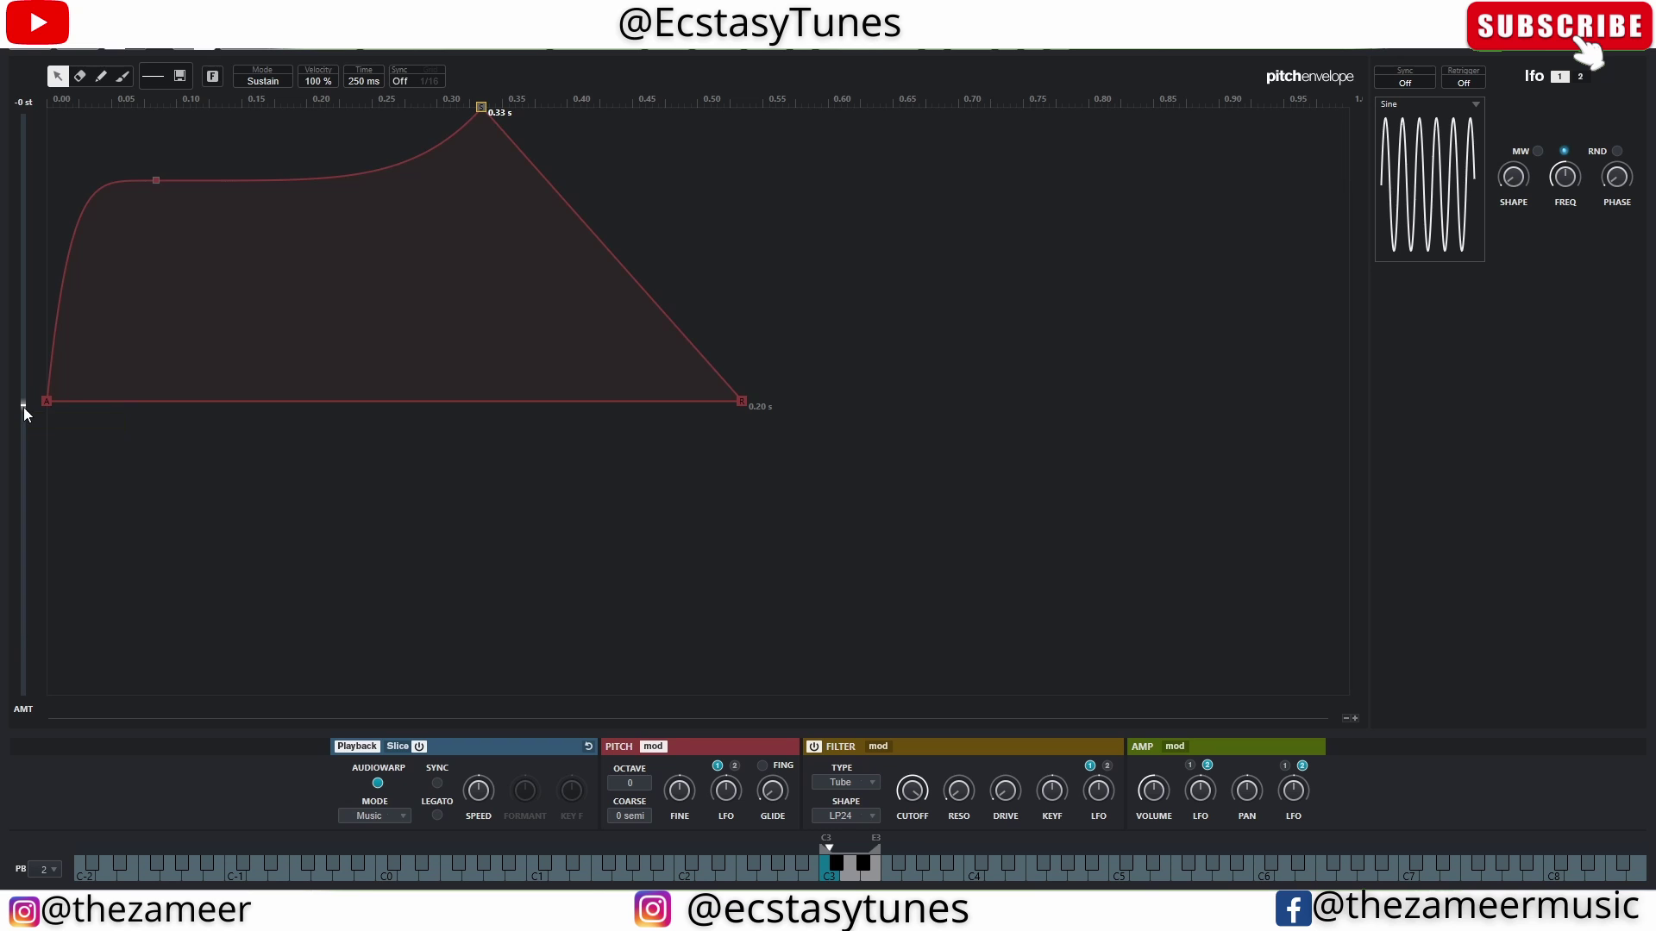
{"action": "left_click", "coordinate": [659, 747]}
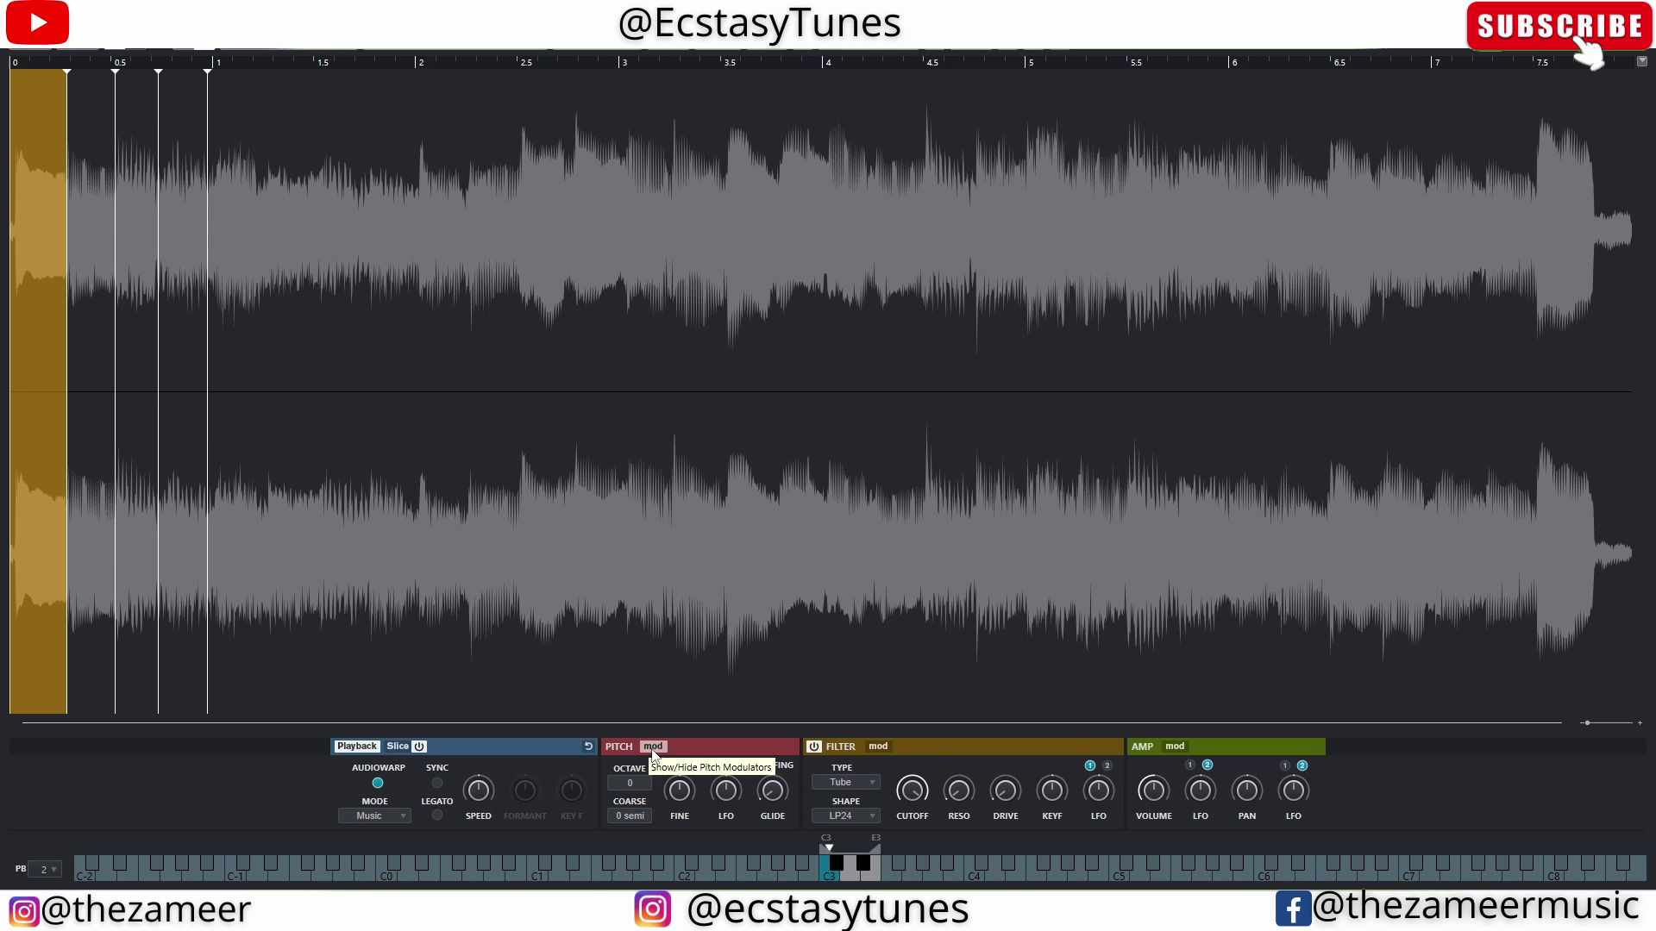
Step: Show the filter envelope, set its amount to 24 % and lower the filter cutoff slightly
{"action": "left_click", "coordinate": [878, 747]}
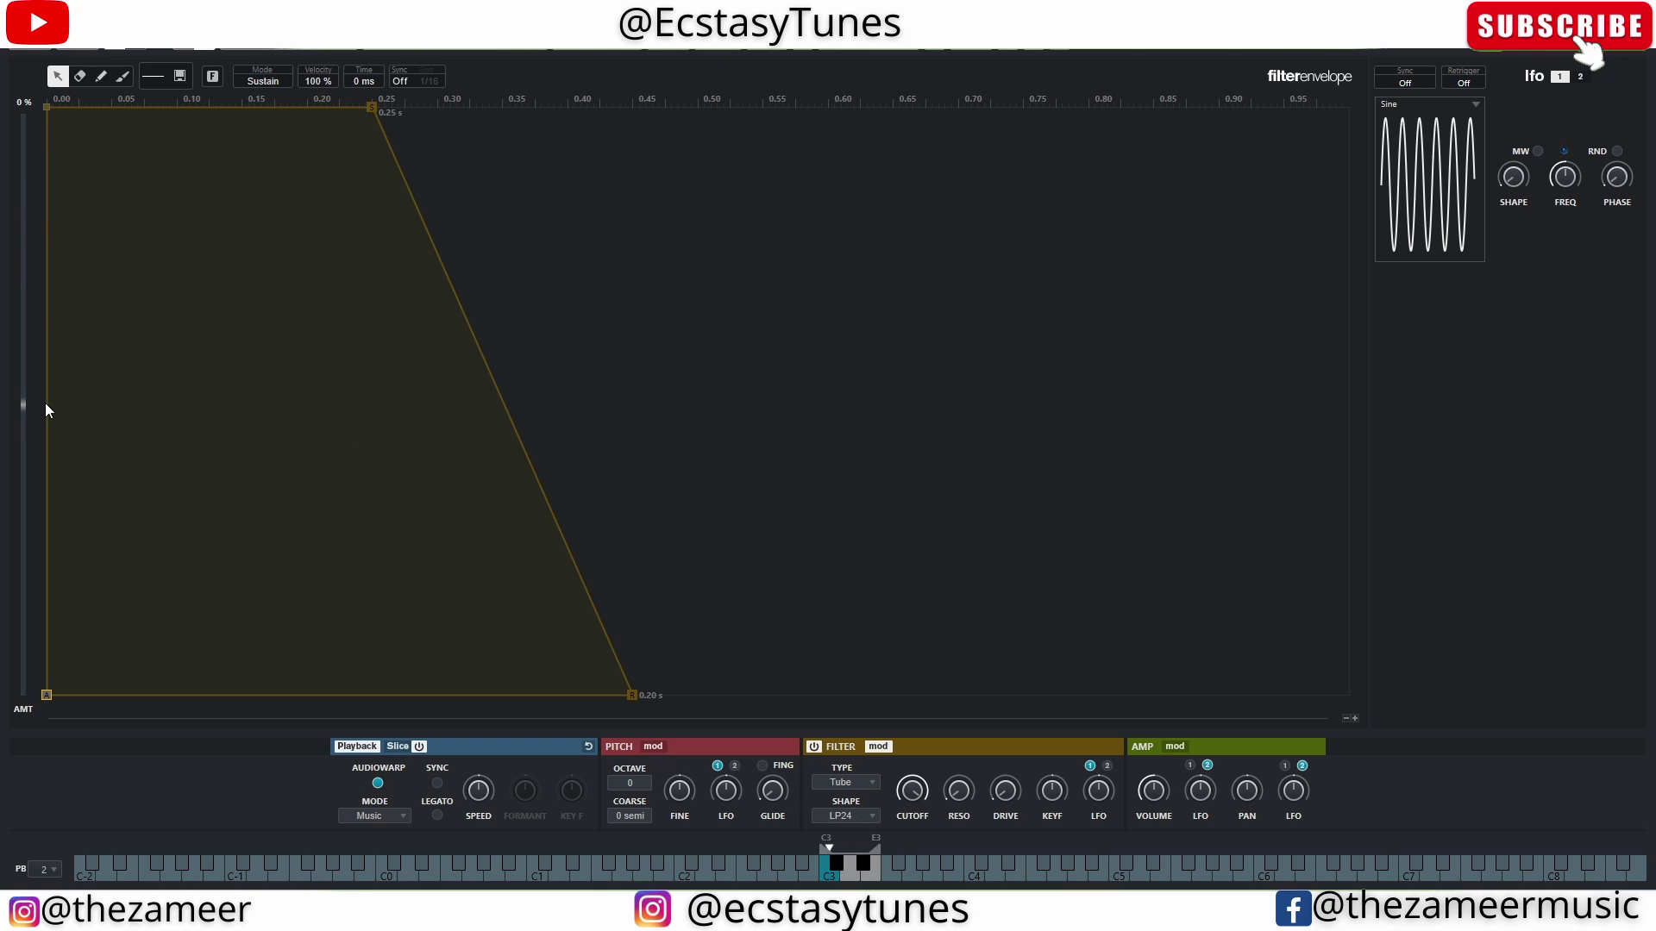
{"action": "left_click_drag", "start_coordinate": [28, 406], "coordinate": [28, 316]}
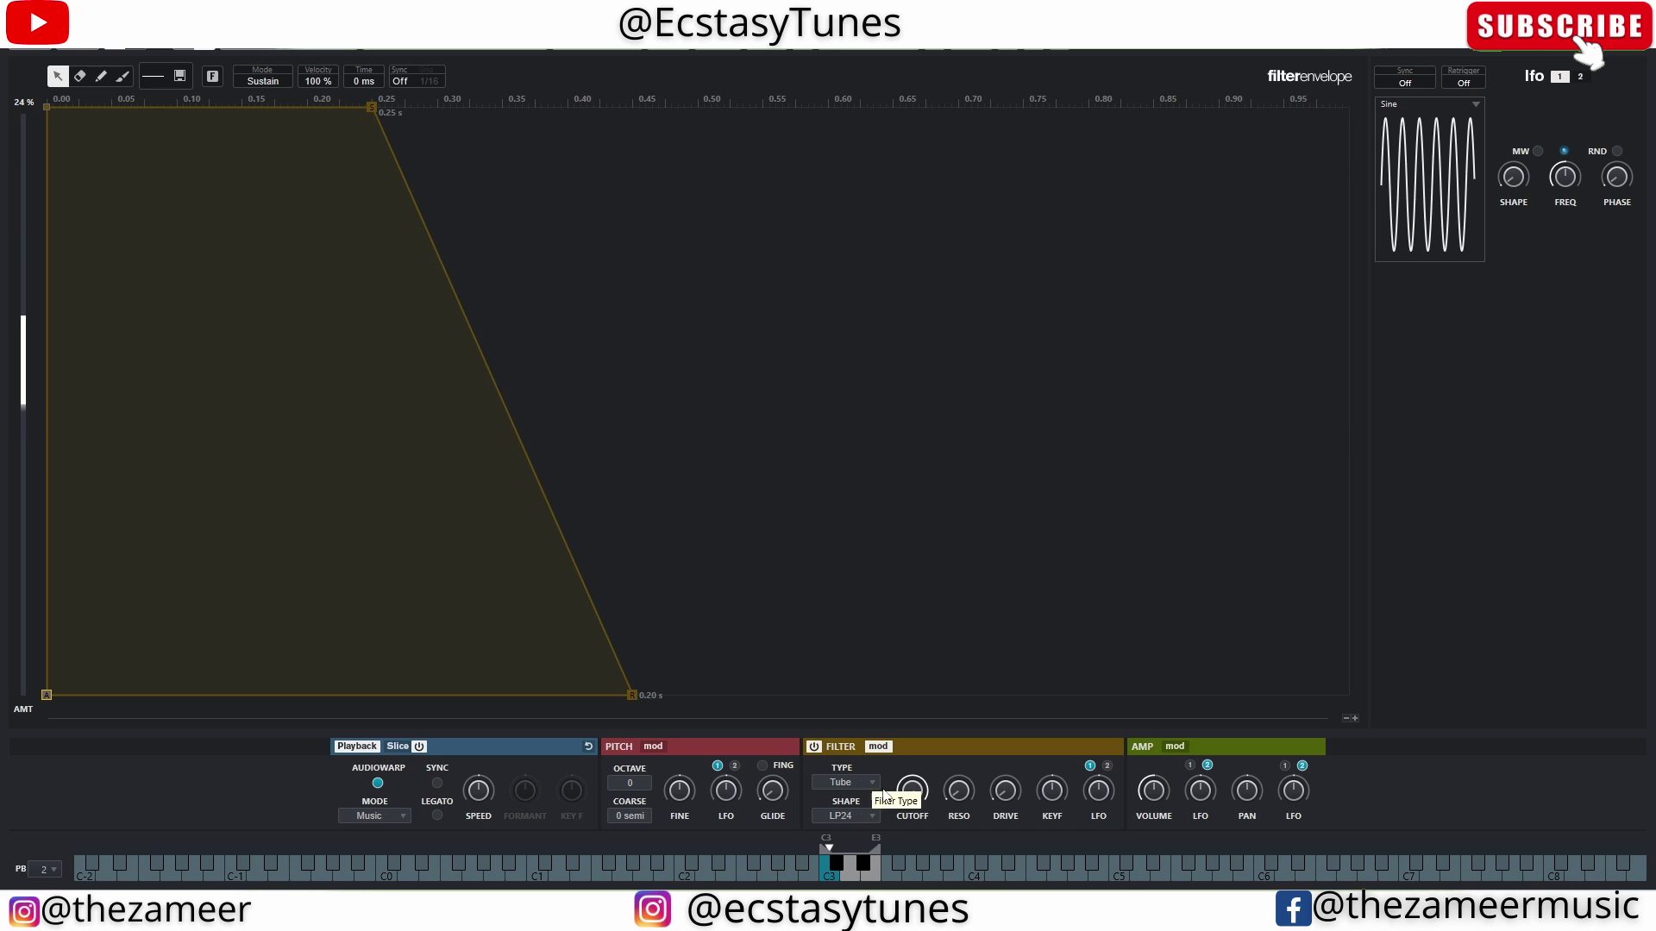
{"action": "mouse_move", "coordinate": [908, 791]}
{"action": "left_mouse_down"}
{"action": "mouse_move", "coordinate": [903, 837]}
{"action": "mouse_move", "coordinate": [915, 810]}
{"action": "left_mouse_up"}
Step: Move the second filter envelope node to 33 ms with a curved attack, raise the amount to 74 % and sync it to a 1/16 grid
{"action": "left_click_drag", "start_coordinate": [47, 107], "coordinate": [89, 111]}
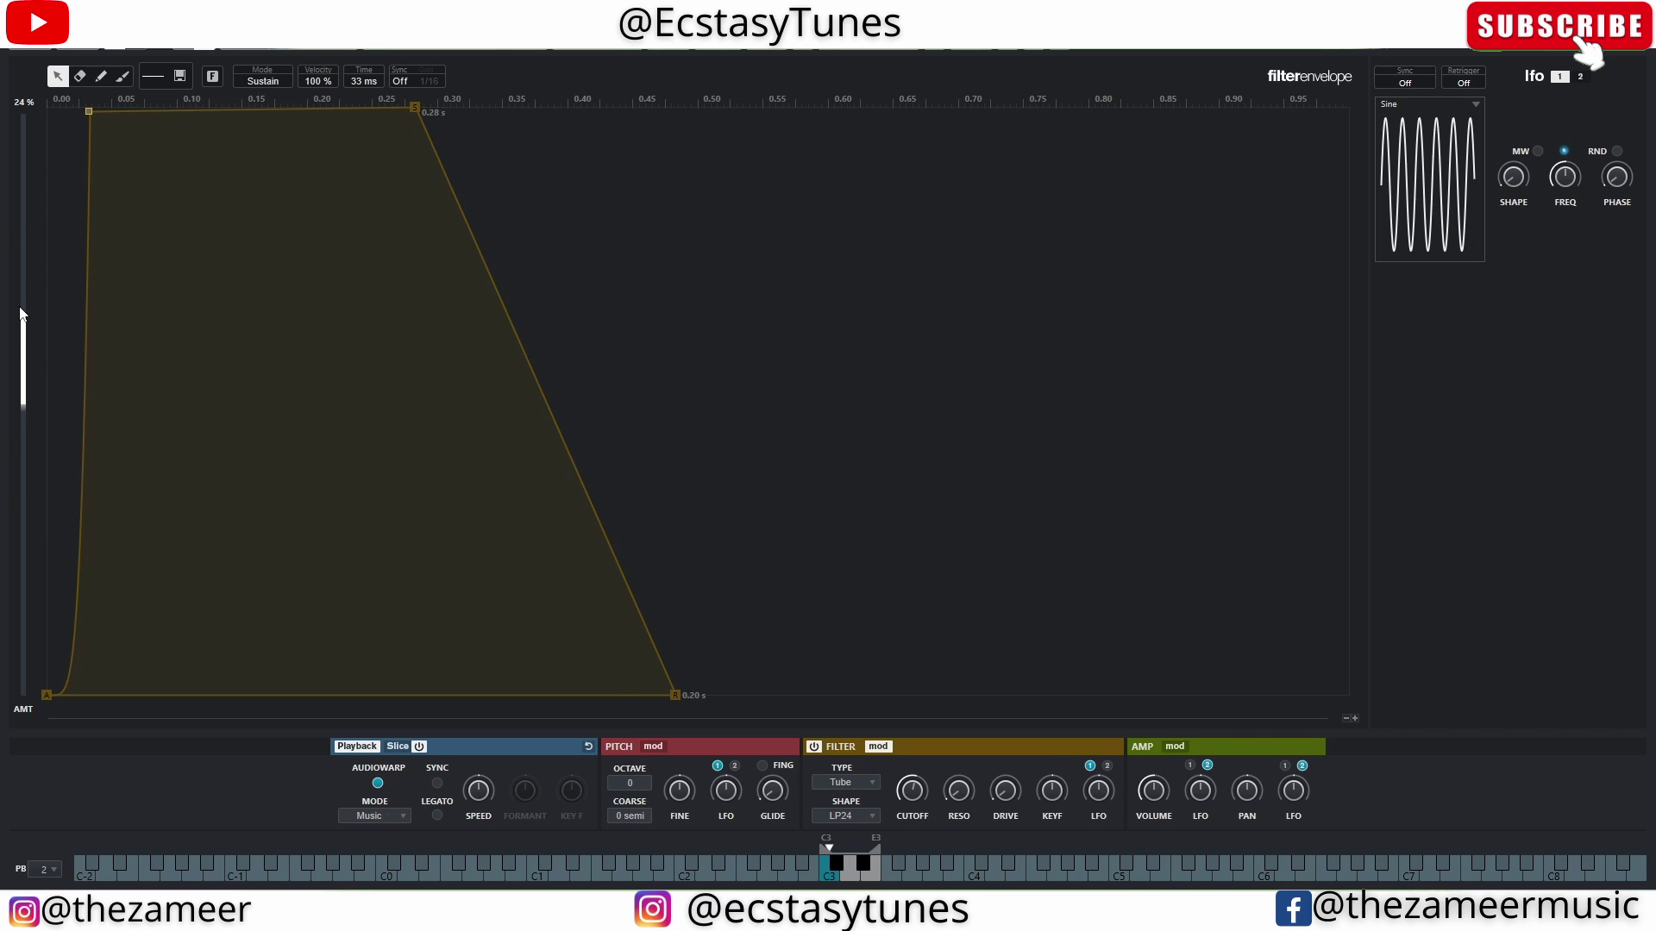
{"action": "left_click_drag", "start_coordinate": [25, 308], "coordinate": [37, 177]}
{"action": "left_click", "coordinate": [402, 81]}
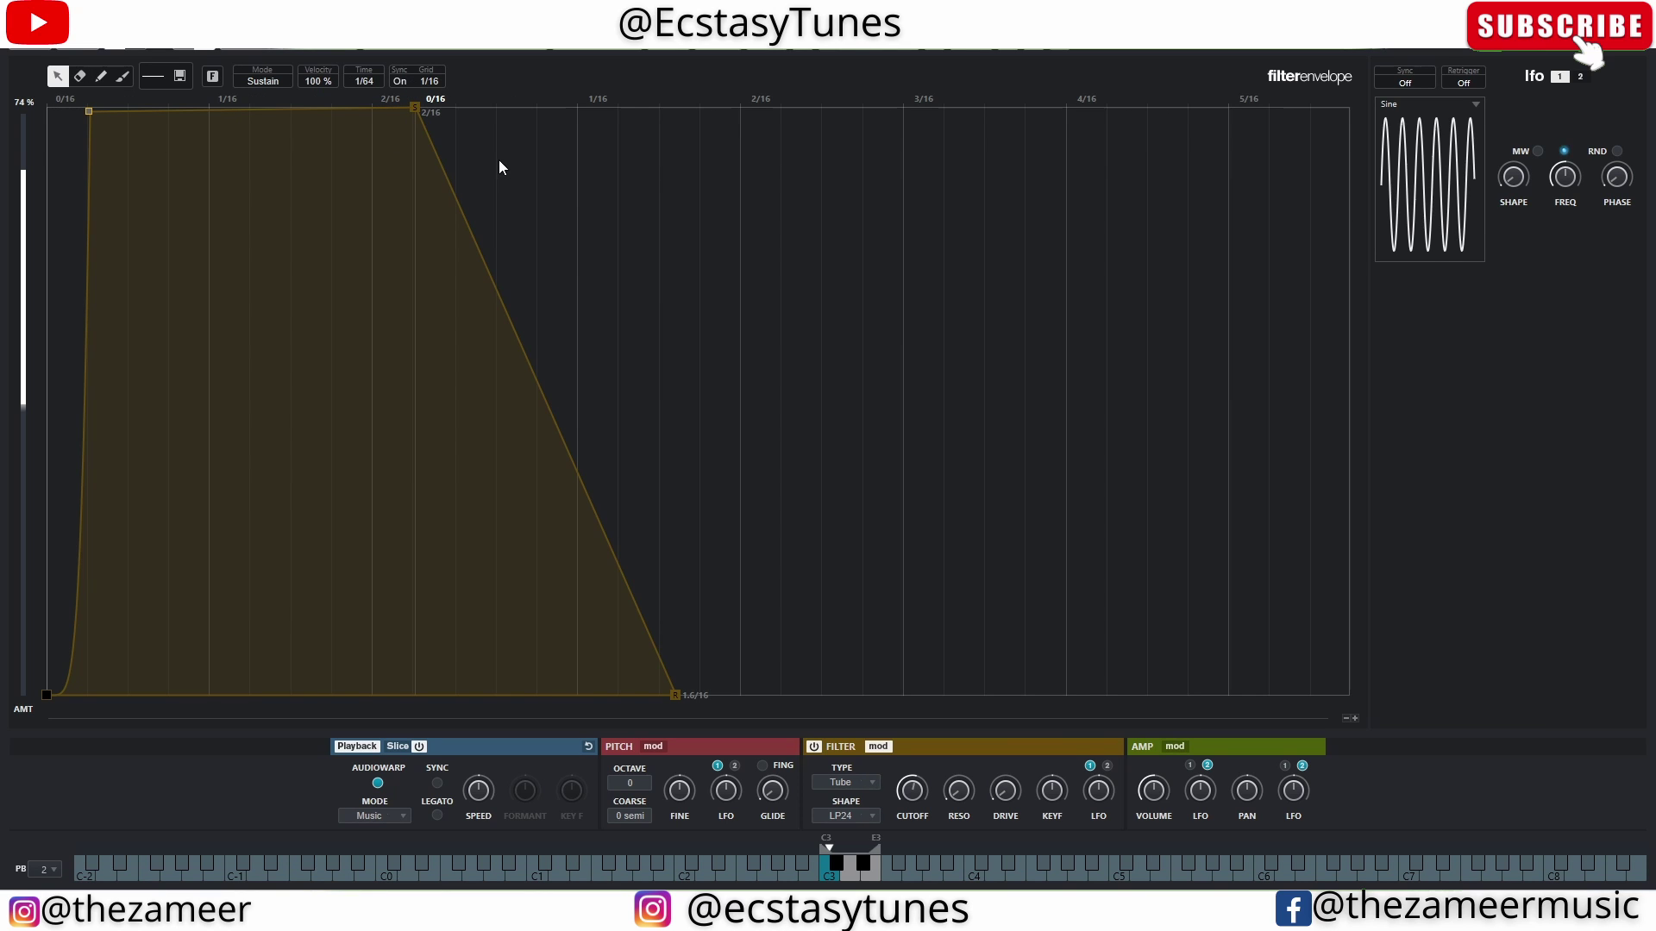
Step: Set the filter envelope mode to Shaper and paint a series of rising curved shapes across the 1/16 grid
{"action": "left_click", "coordinate": [277, 81]}
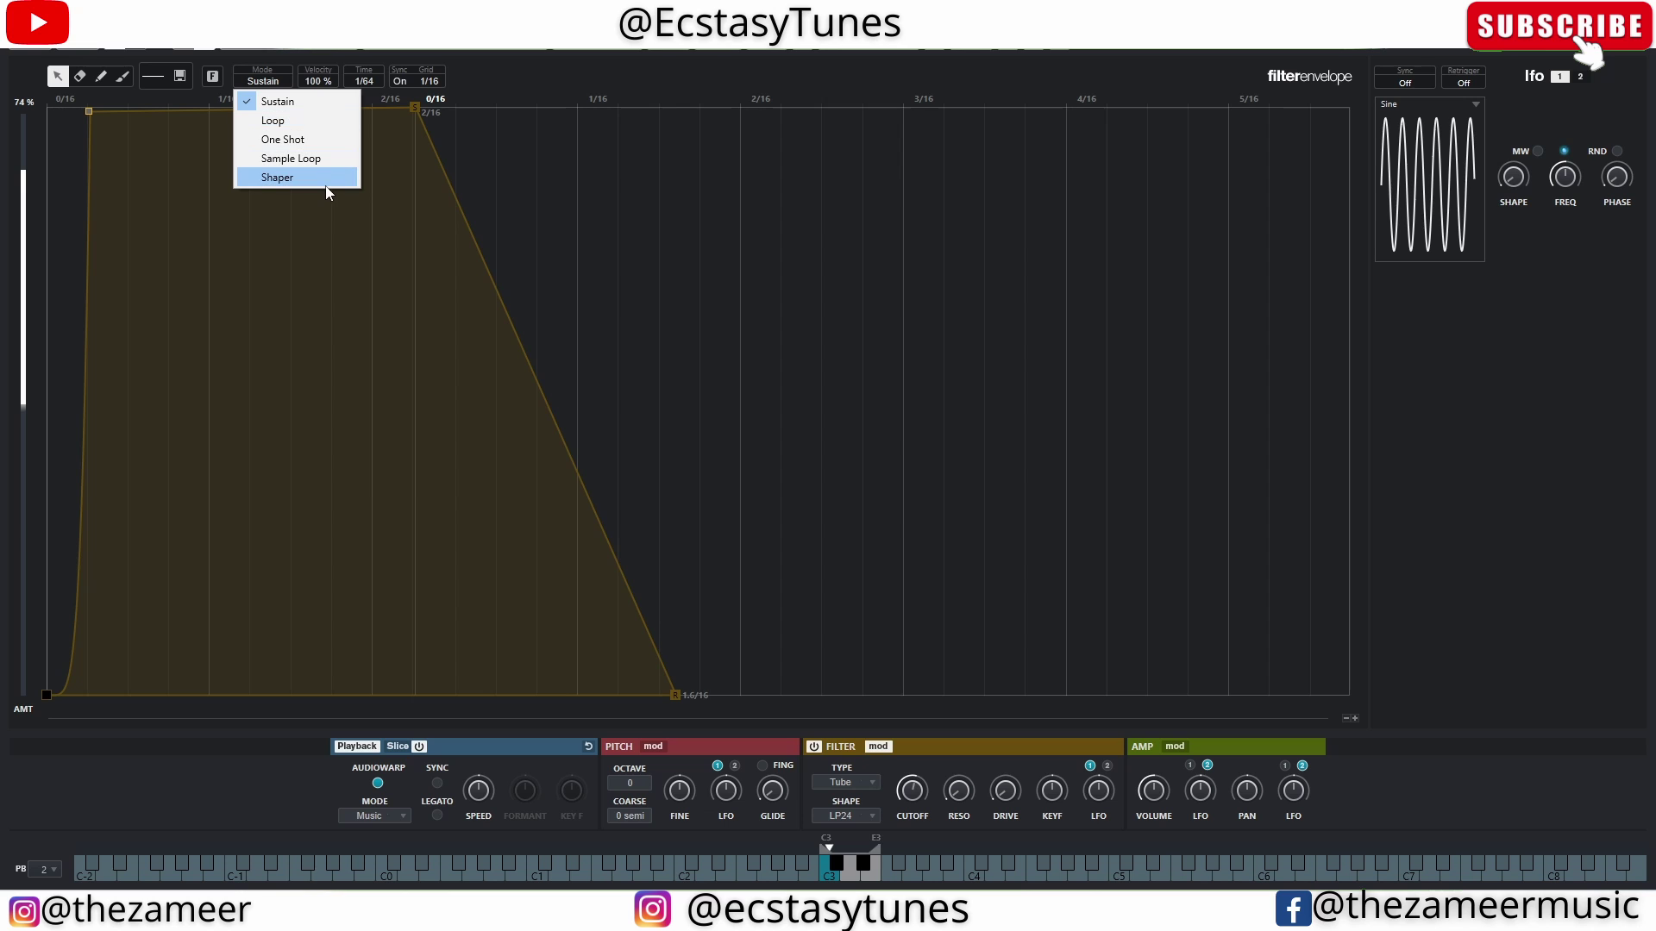
{"action": "left_click", "coordinate": [277, 176]}
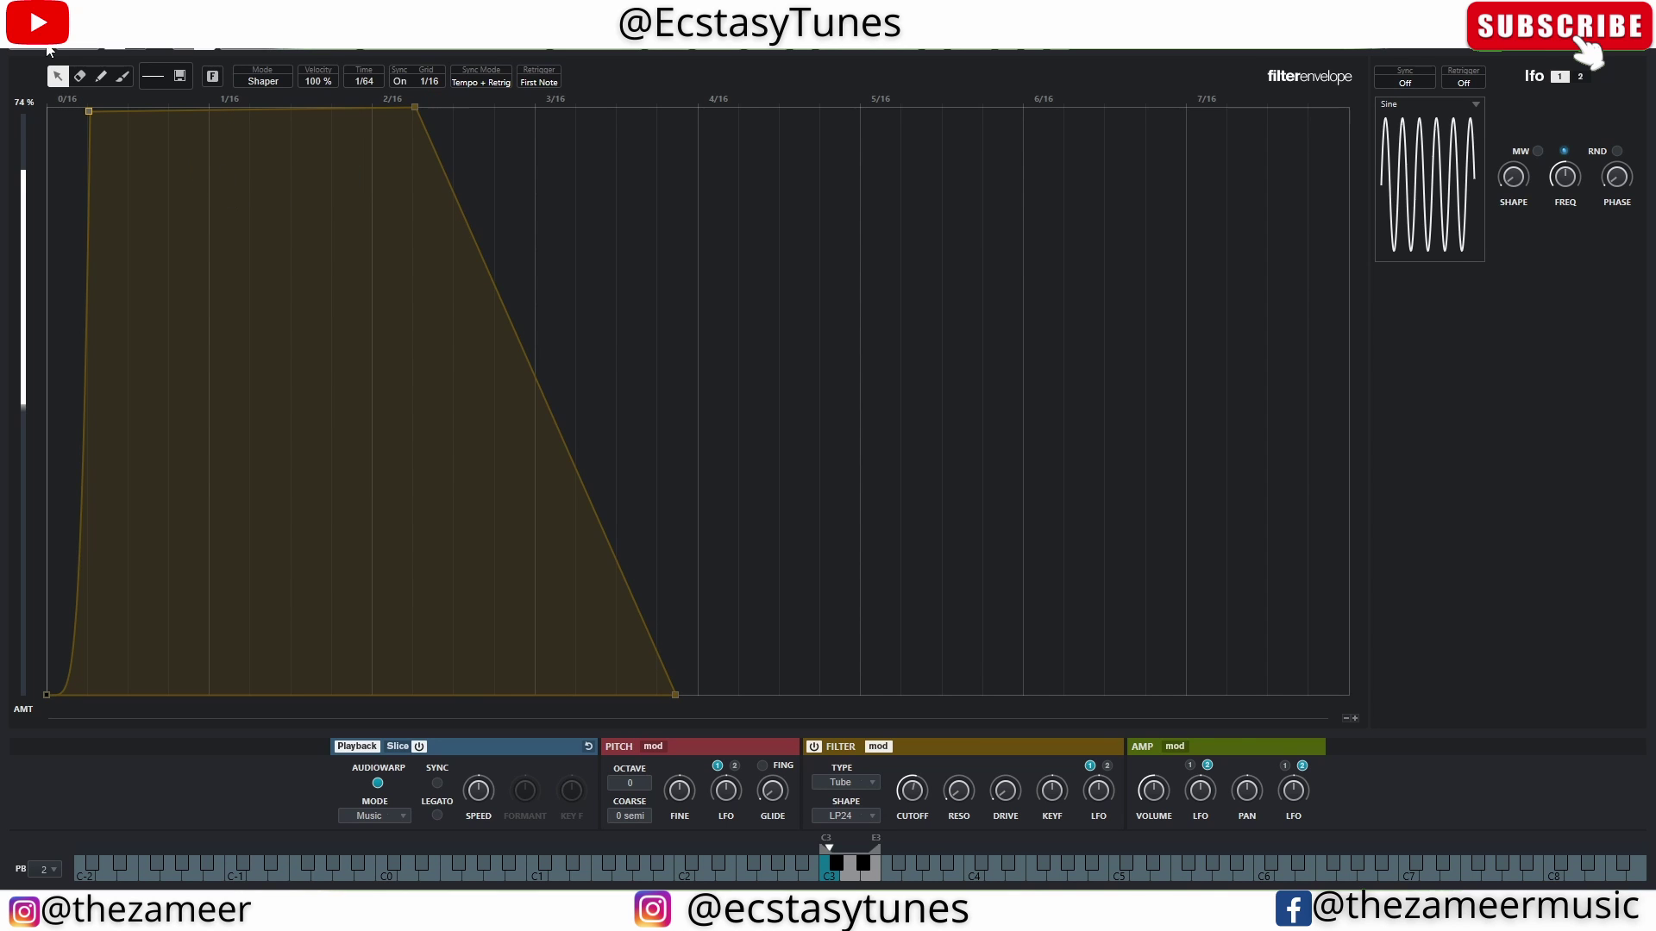
{"action": "left_click", "coordinate": [152, 76]}
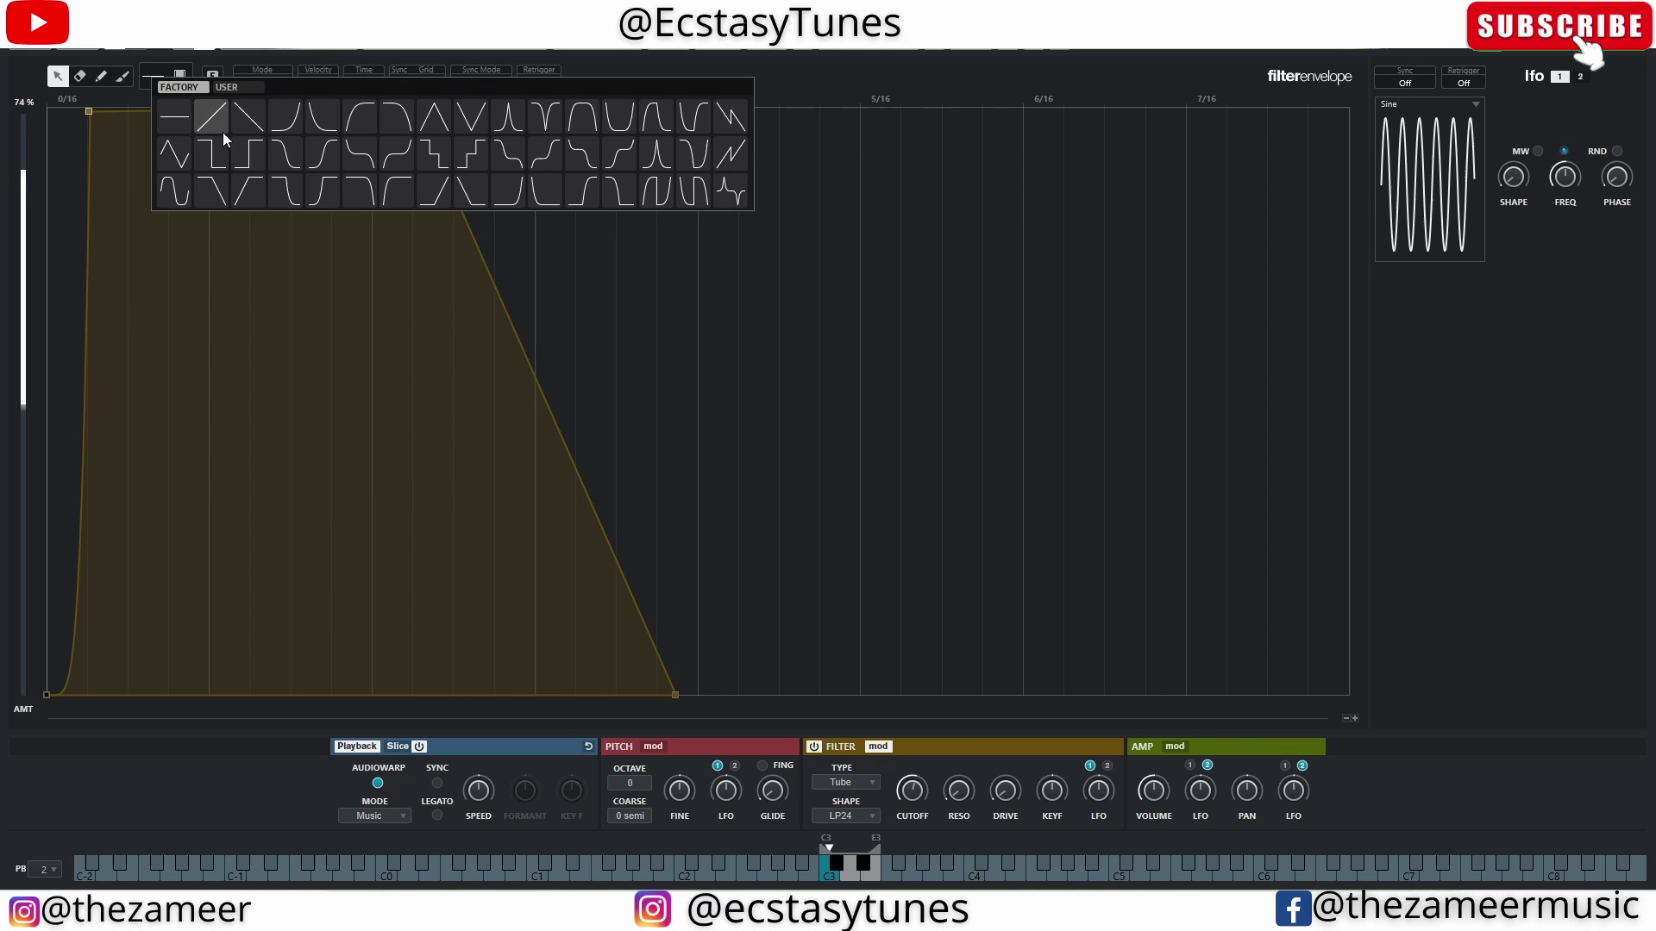
{"action": "left_click", "coordinate": [278, 119]}
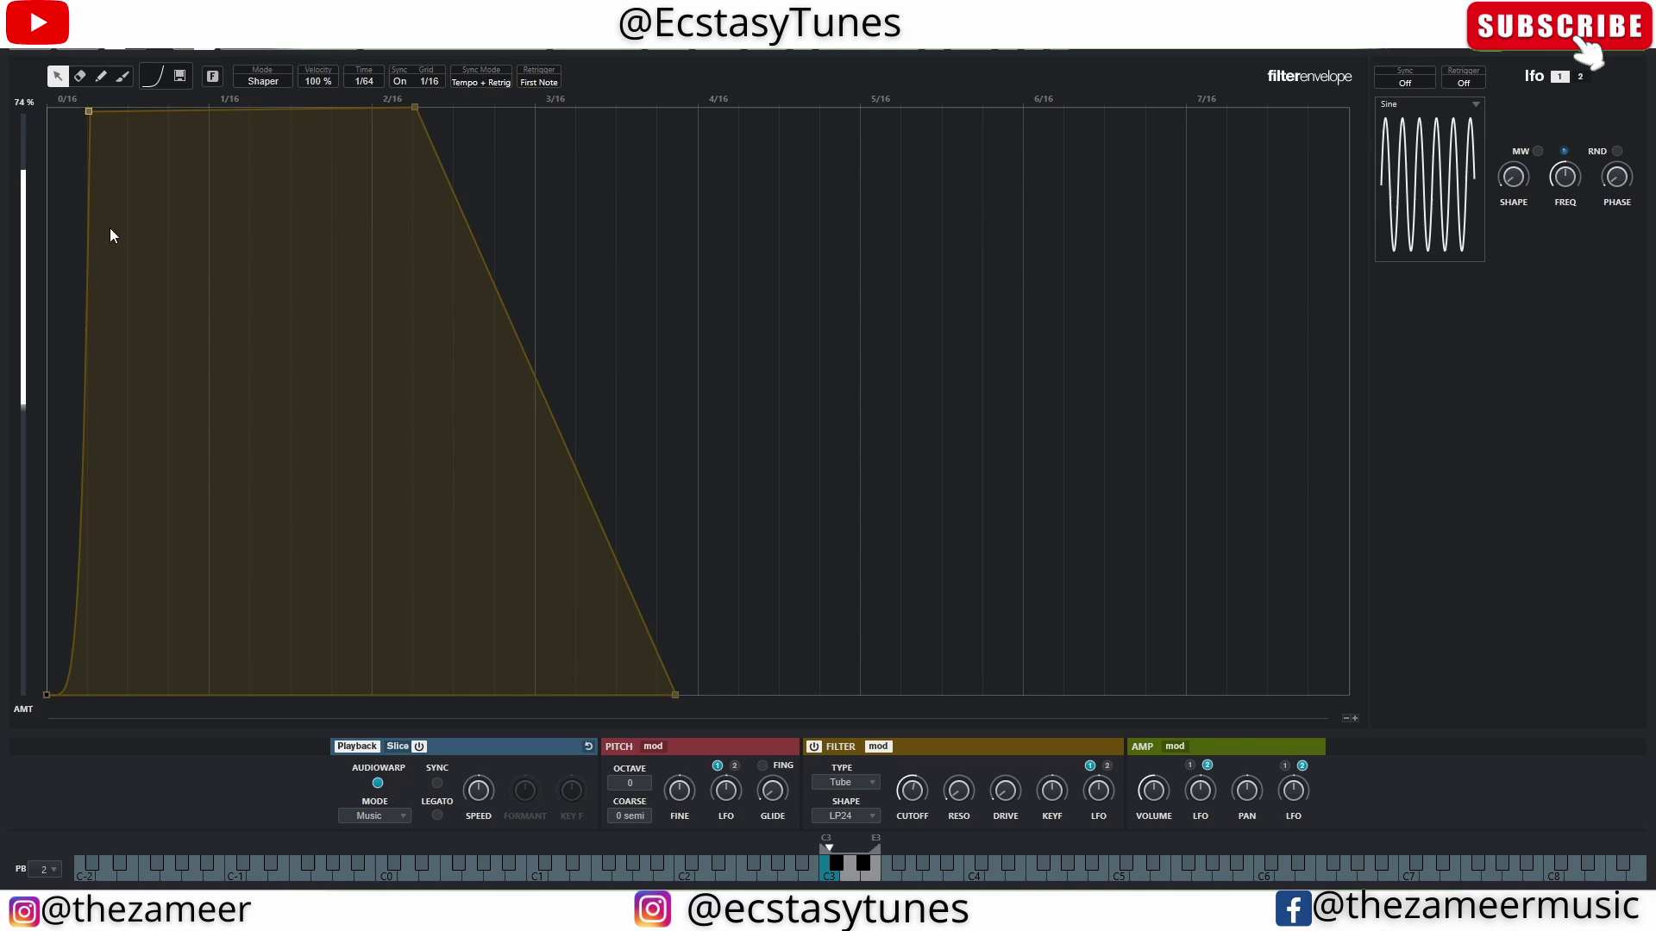
{"action": "left_click", "coordinate": [122, 76]}
{"action": "mouse_move", "coordinate": [104, 201]}
{"action": "left_mouse_down"}
{"action": "mouse_move", "coordinate": [470, 245]}
{"action": "mouse_move", "coordinate": [671, 205]}
{"action": "mouse_move", "coordinate": [923, 187]}
{"action": "mouse_move", "coordinate": [1032, 125]}
{"action": "mouse_move", "coordinate": [1326, 184]}
{"action": "left_mouse_up"}
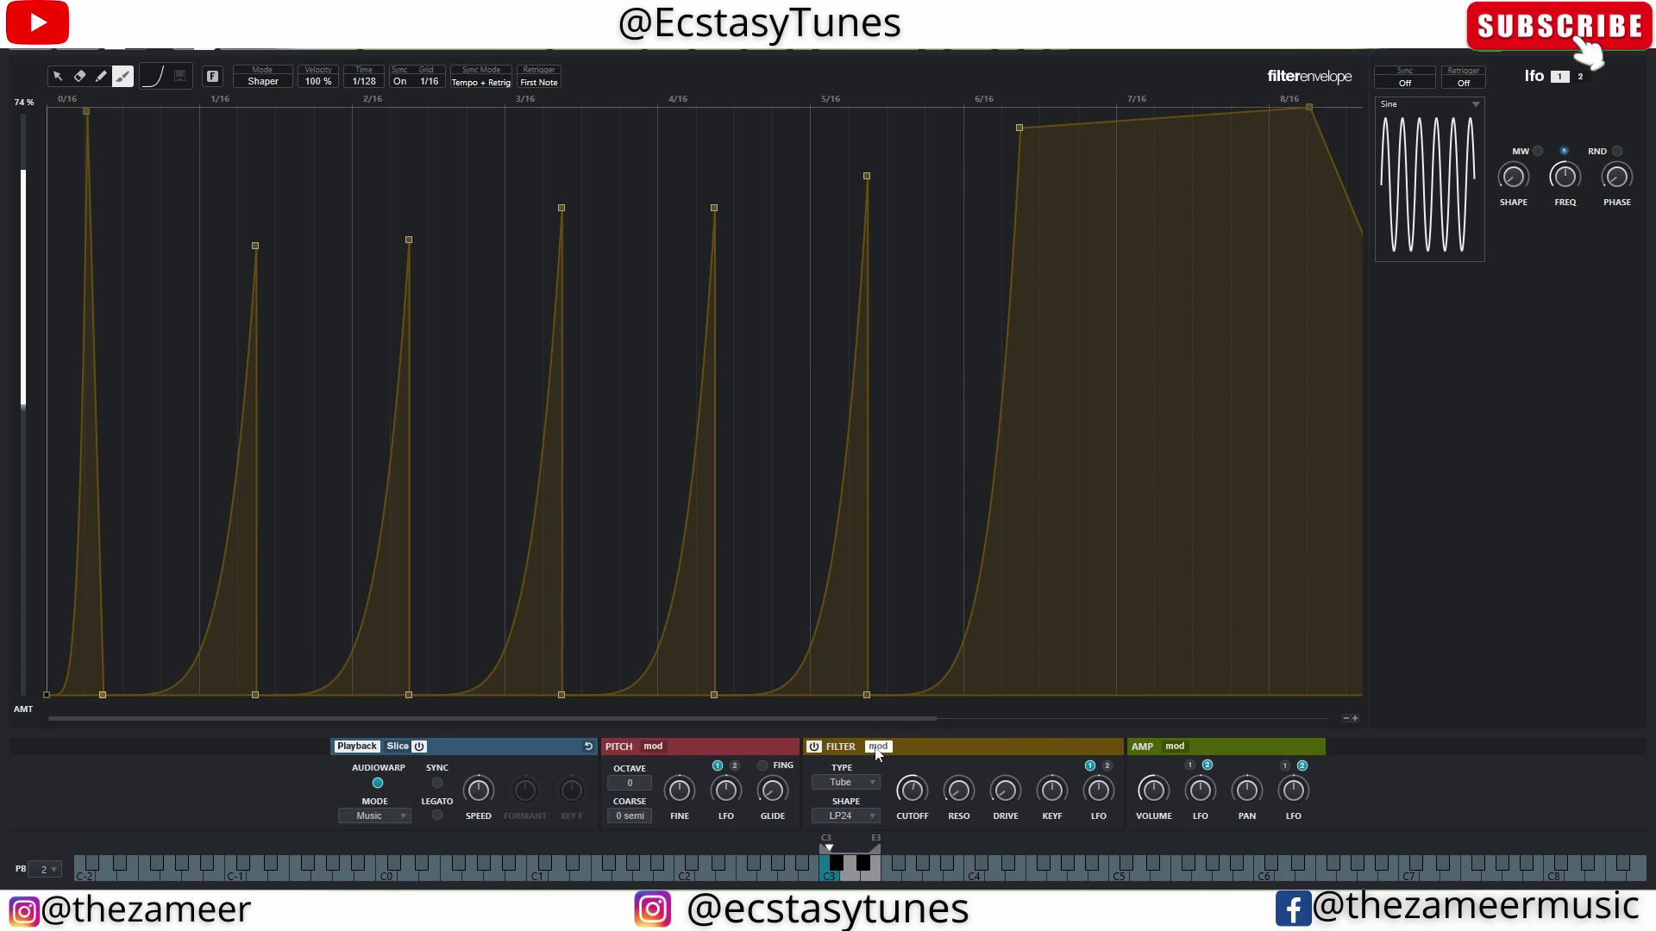
Step: Try a filter envelope amount of -53 %, raise the filter cutoff, and return the envelope amount to 0 %
{"action": "left_click", "coordinate": [23, 405]}
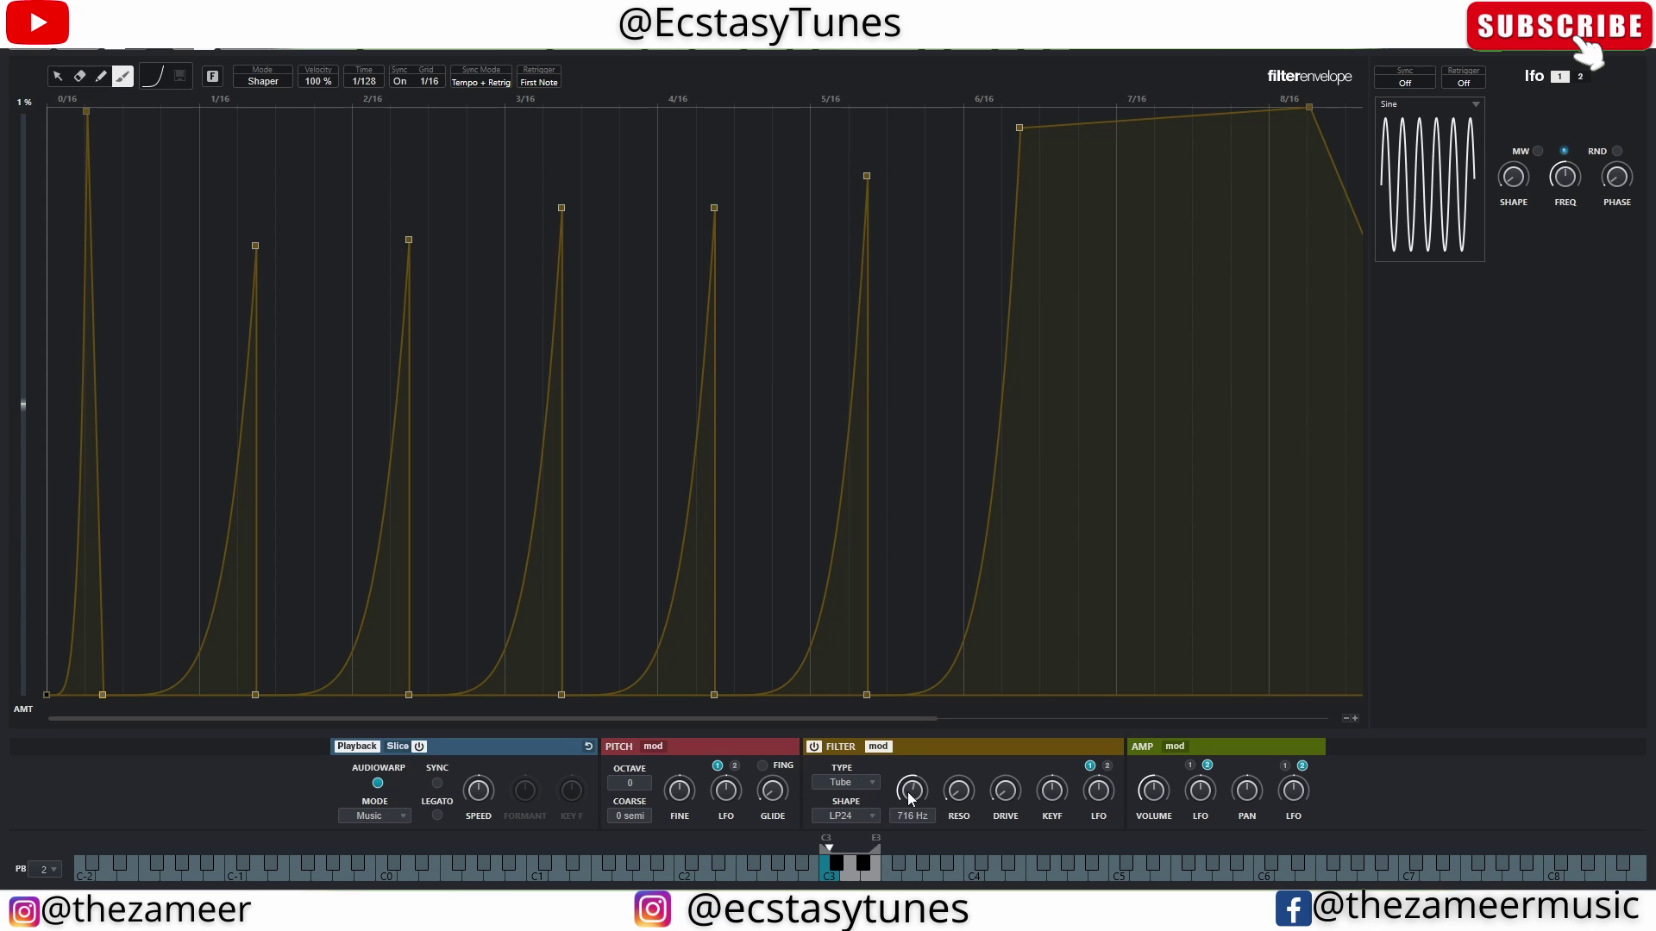
{"action": "left_click_drag", "start_coordinate": [23, 412], "coordinate": [23, 521]}
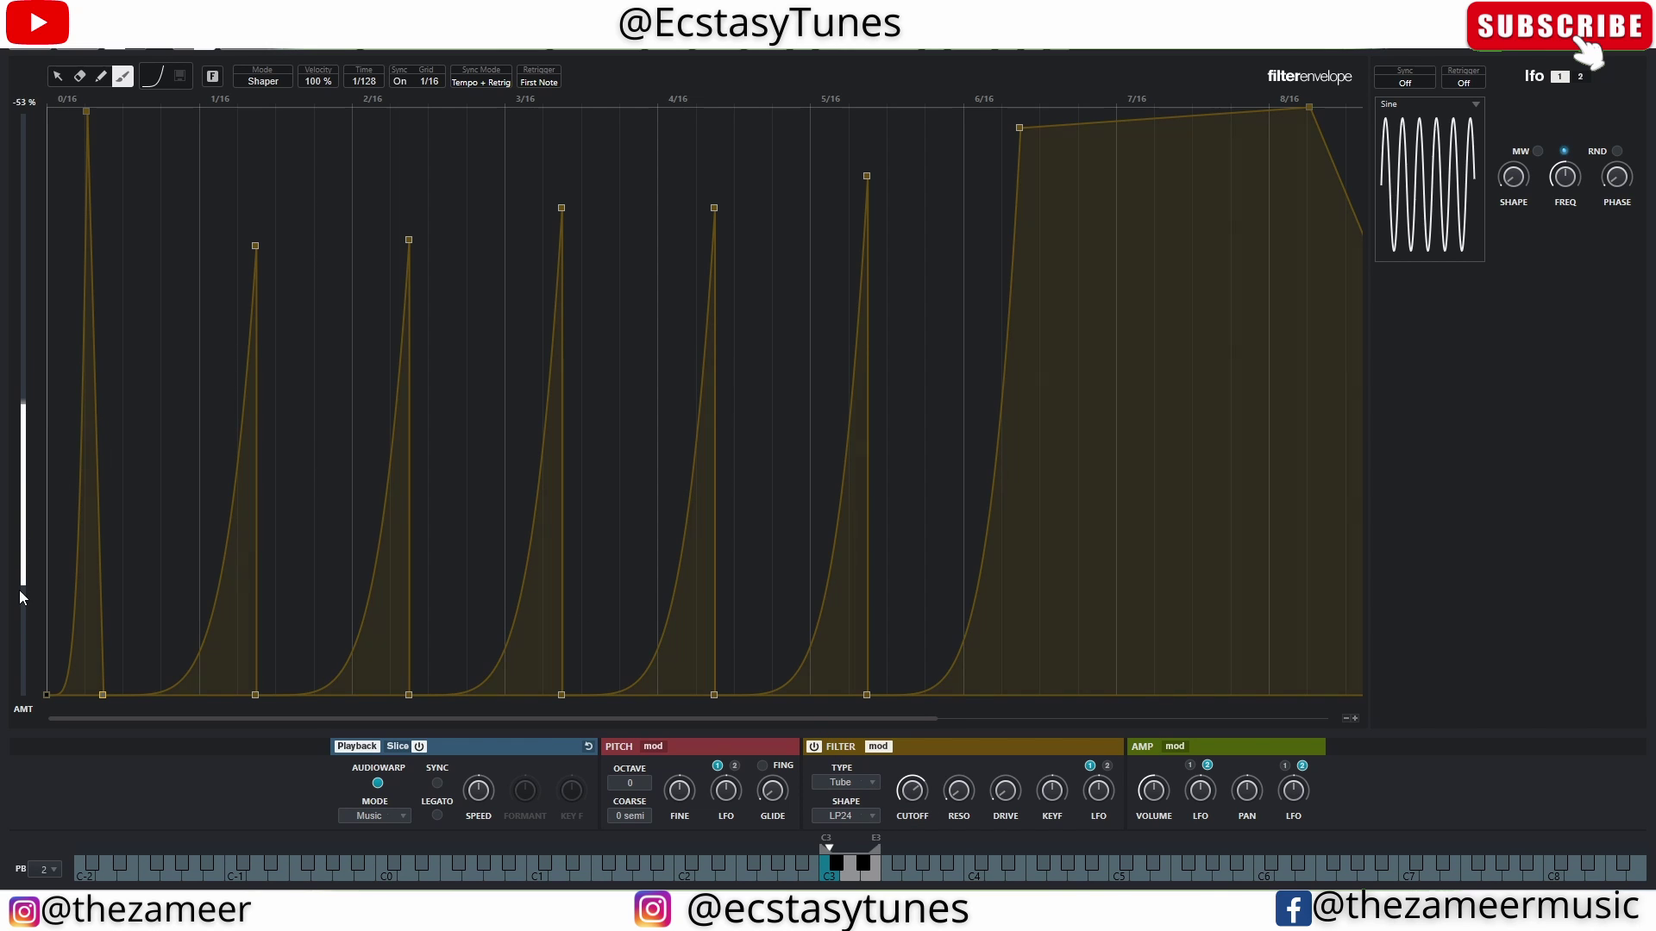
{"action": "mouse_move", "coordinate": [904, 797]}
{"action": "scroll", "coordinate": [915, 787], "scroll_direction": "up", "scroll_amount": 3}
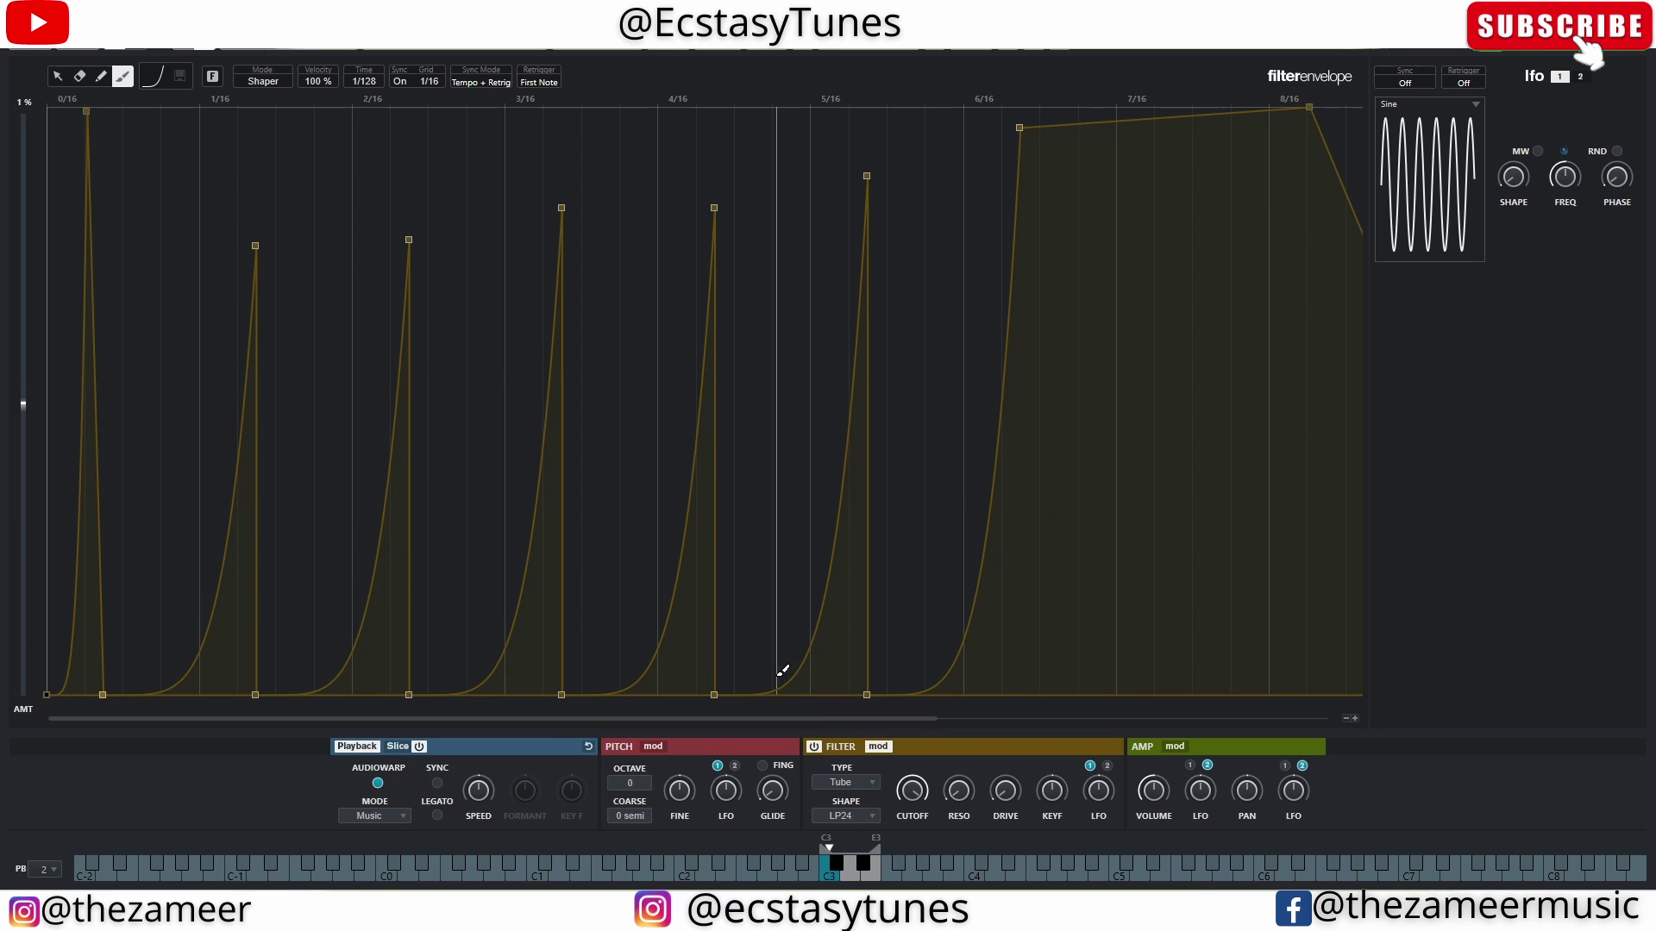
{"action": "left_click", "coordinate": [1172, 746]}
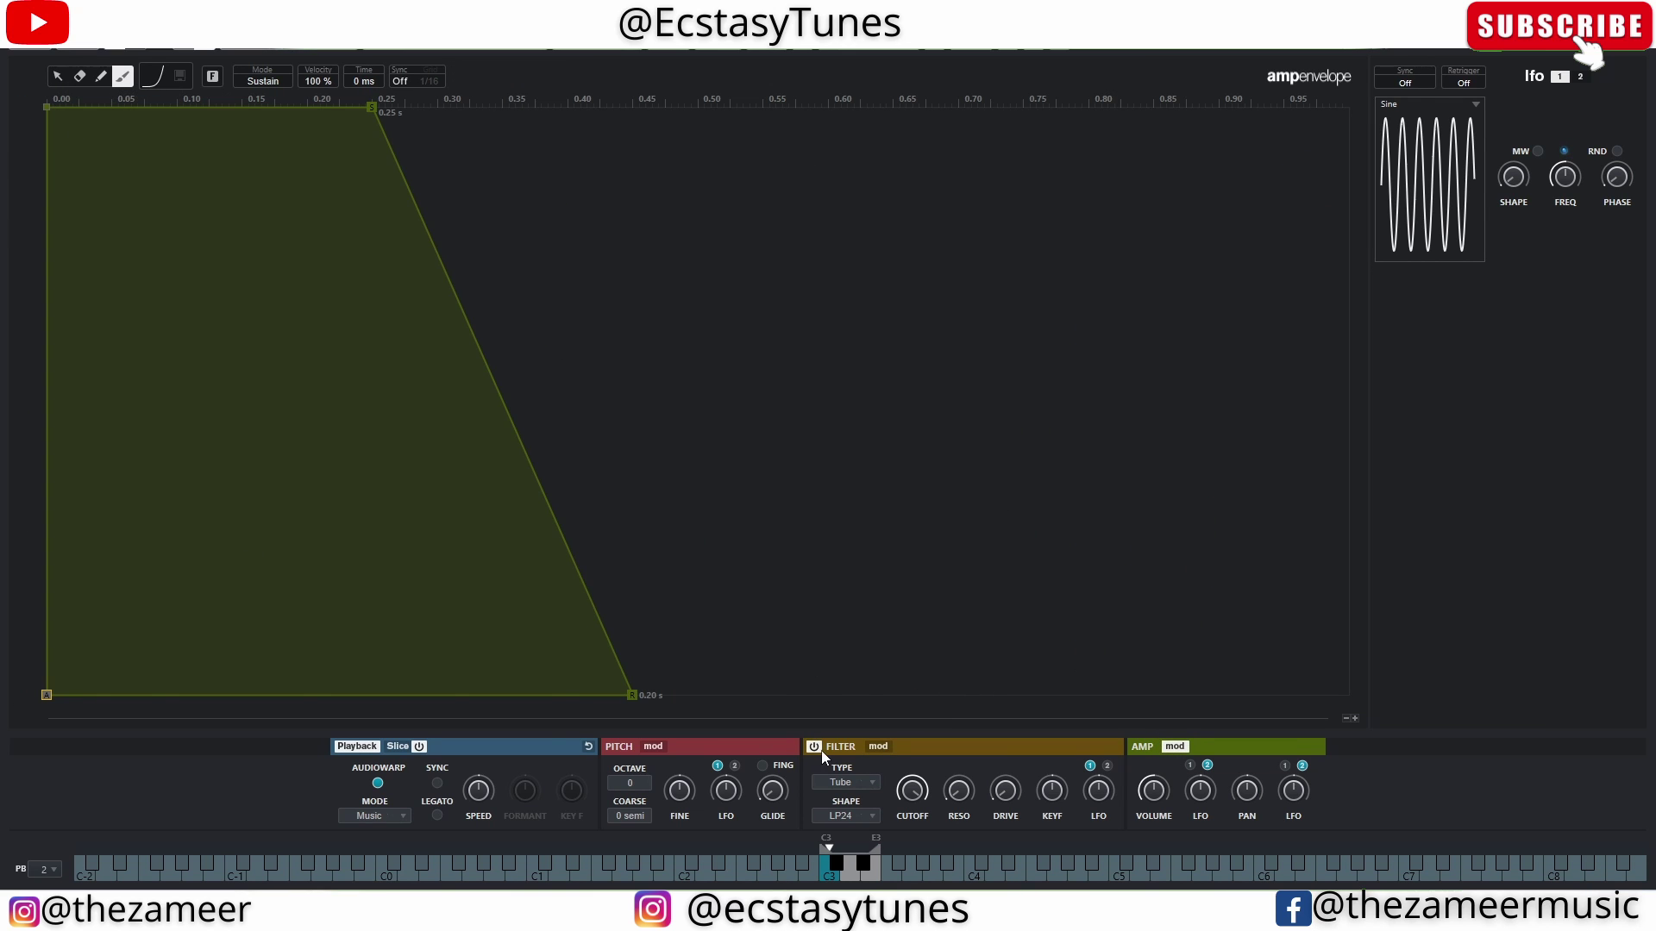
{"action": "left_click", "coordinate": [878, 746]}
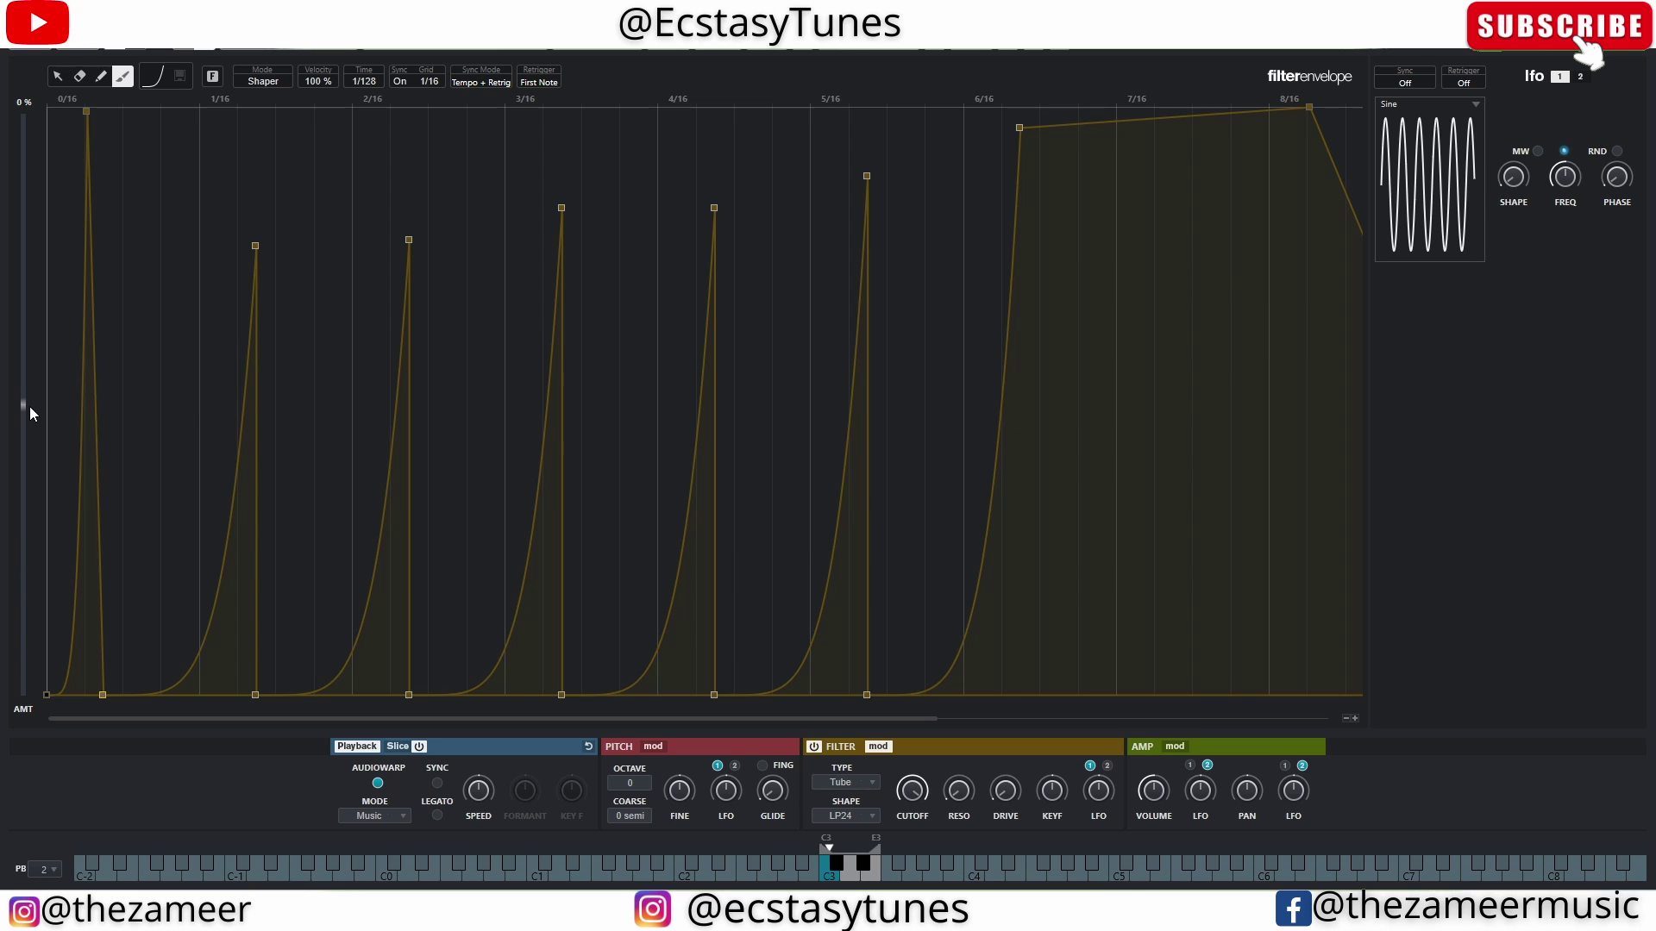
Step: Show the amp envelope and paint two rising curved shapes into its opening section
{"action": "left_click", "coordinate": [1175, 746]}
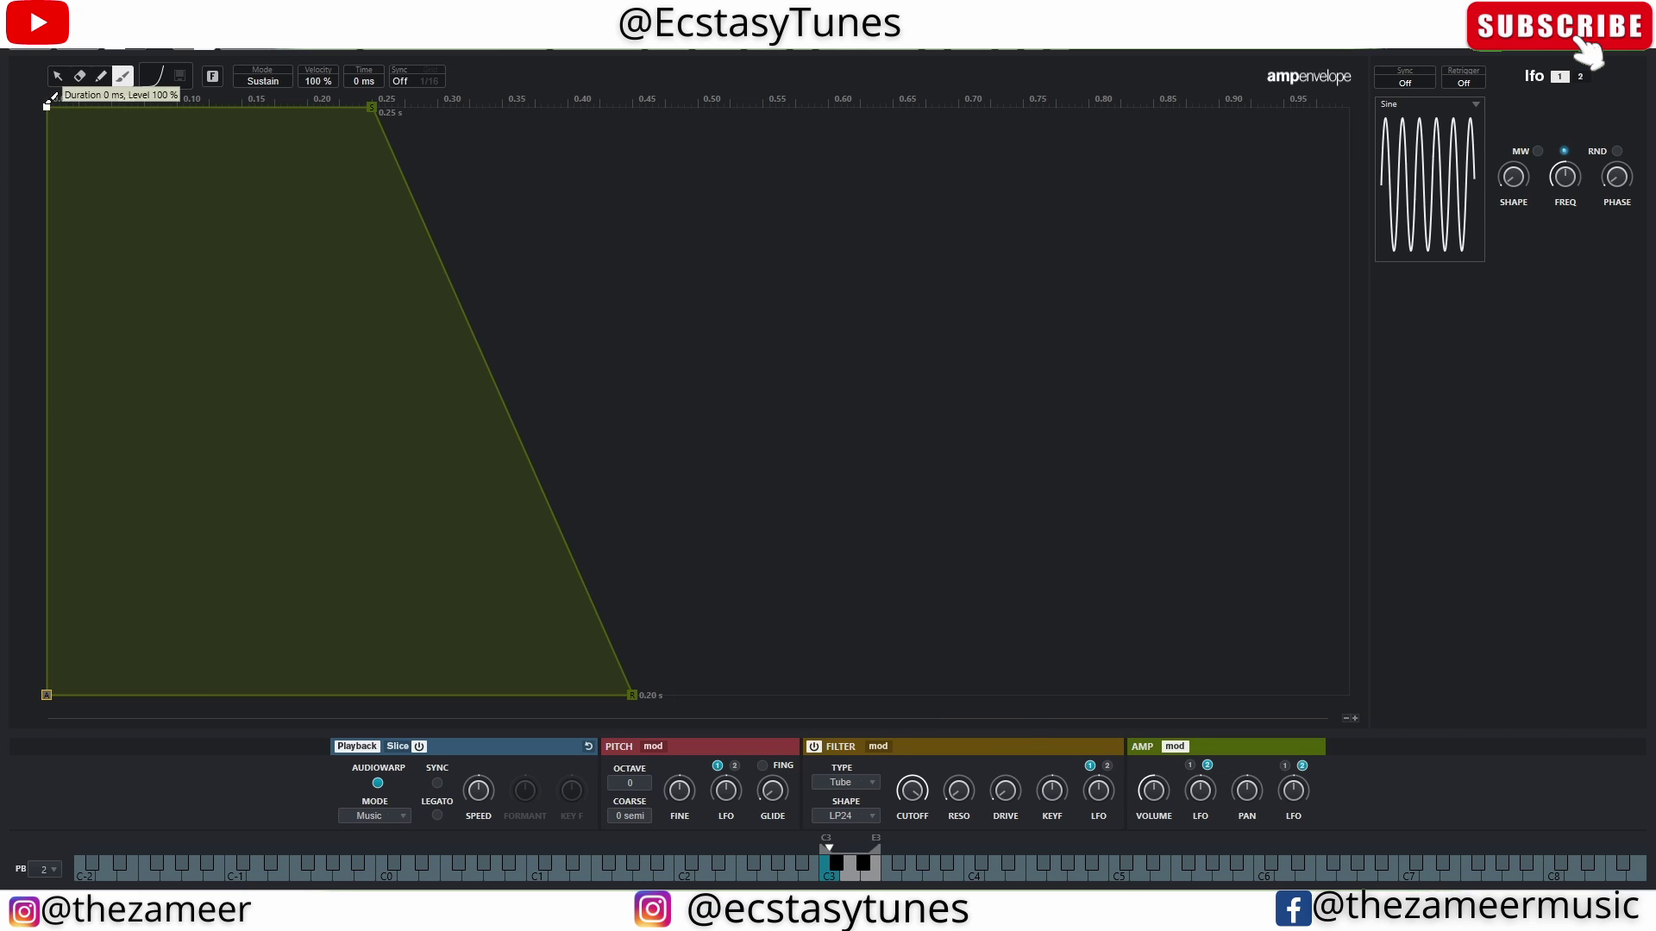
{"action": "left_click_drag", "start_coordinate": [47, 103], "coordinate": [209, 120]}
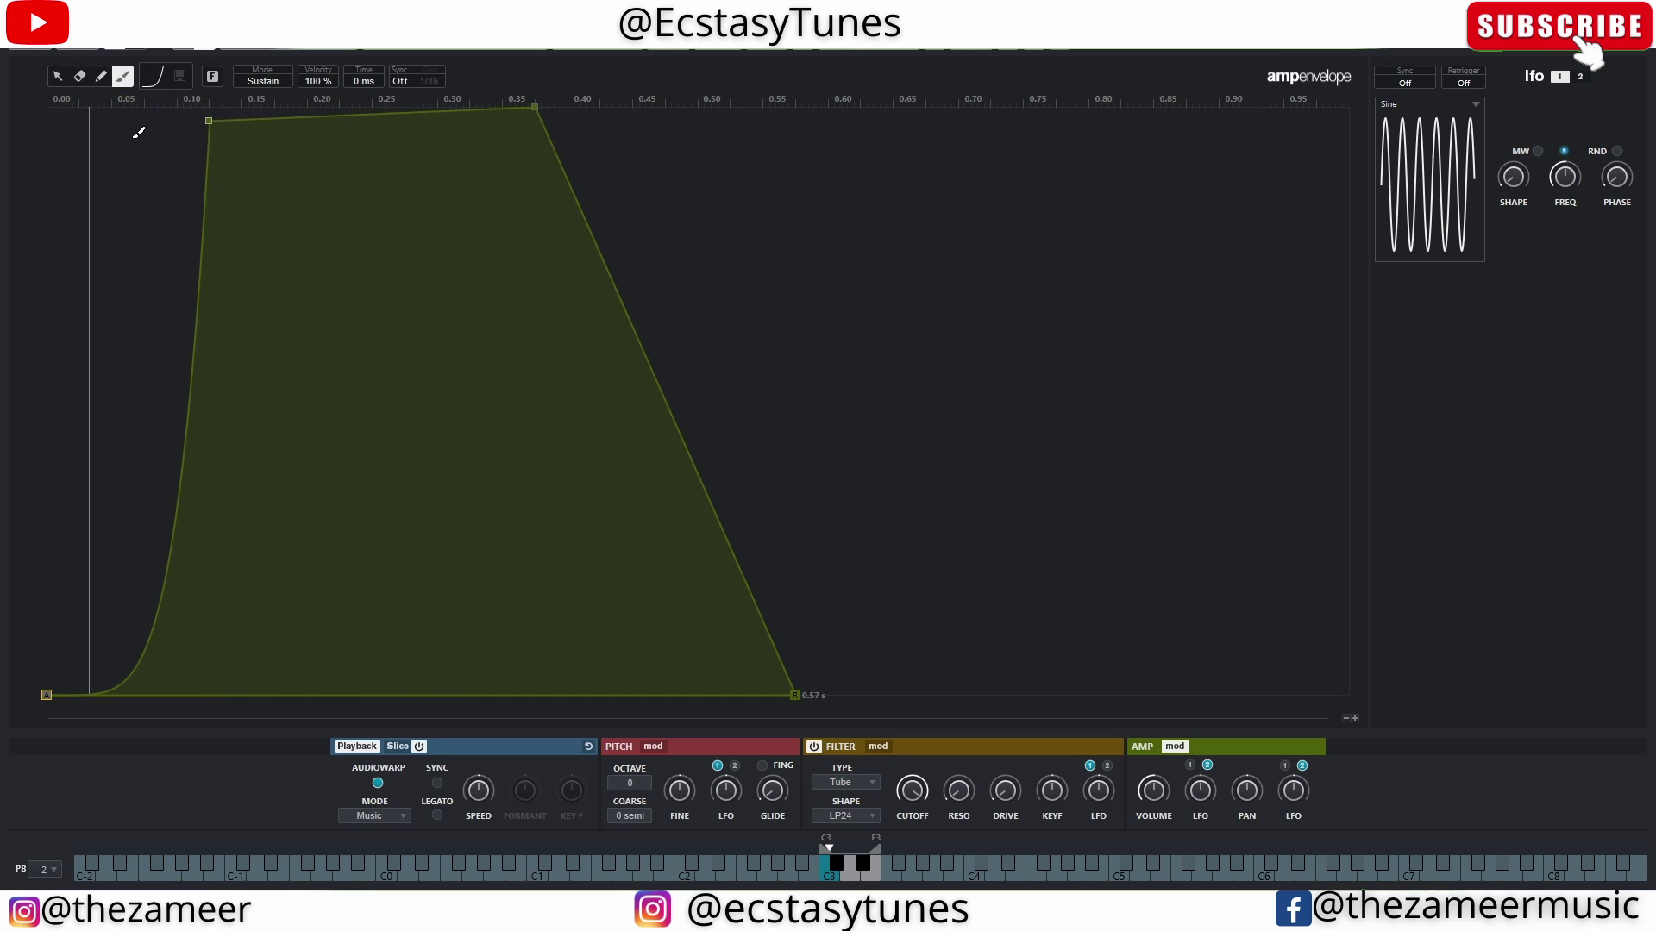
{"action": "mouse_move", "coordinate": [320, 160]}
{"action": "left_mouse_down"}
{"action": "mouse_move", "coordinate": [352, 216]}
{"action": "mouse_move", "coordinate": [415, 162]}
{"action": "mouse_move", "coordinate": [433, 97]}
{"action": "left_mouse_up"}
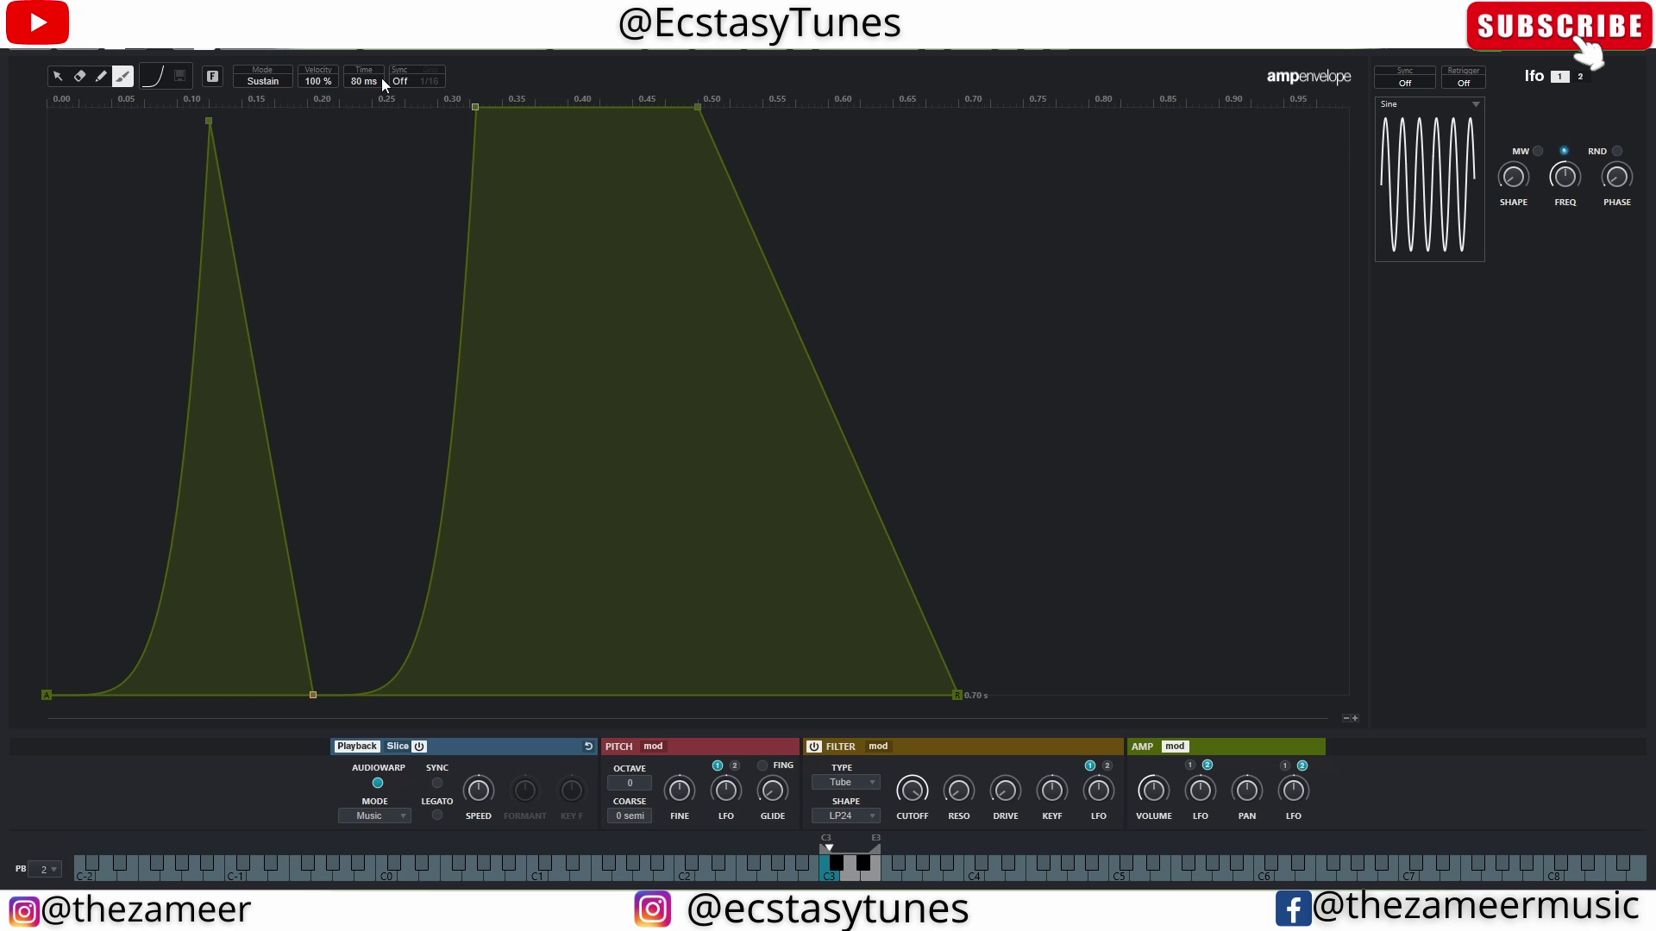
Step: Set the amp envelope to Shaper mode with sync on, and paint rising curves along the 1/16 grid from its start
{"action": "left_click", "coordinate": [274, 81]}
{"action": "left_click", "coordinate": [280, 172]}
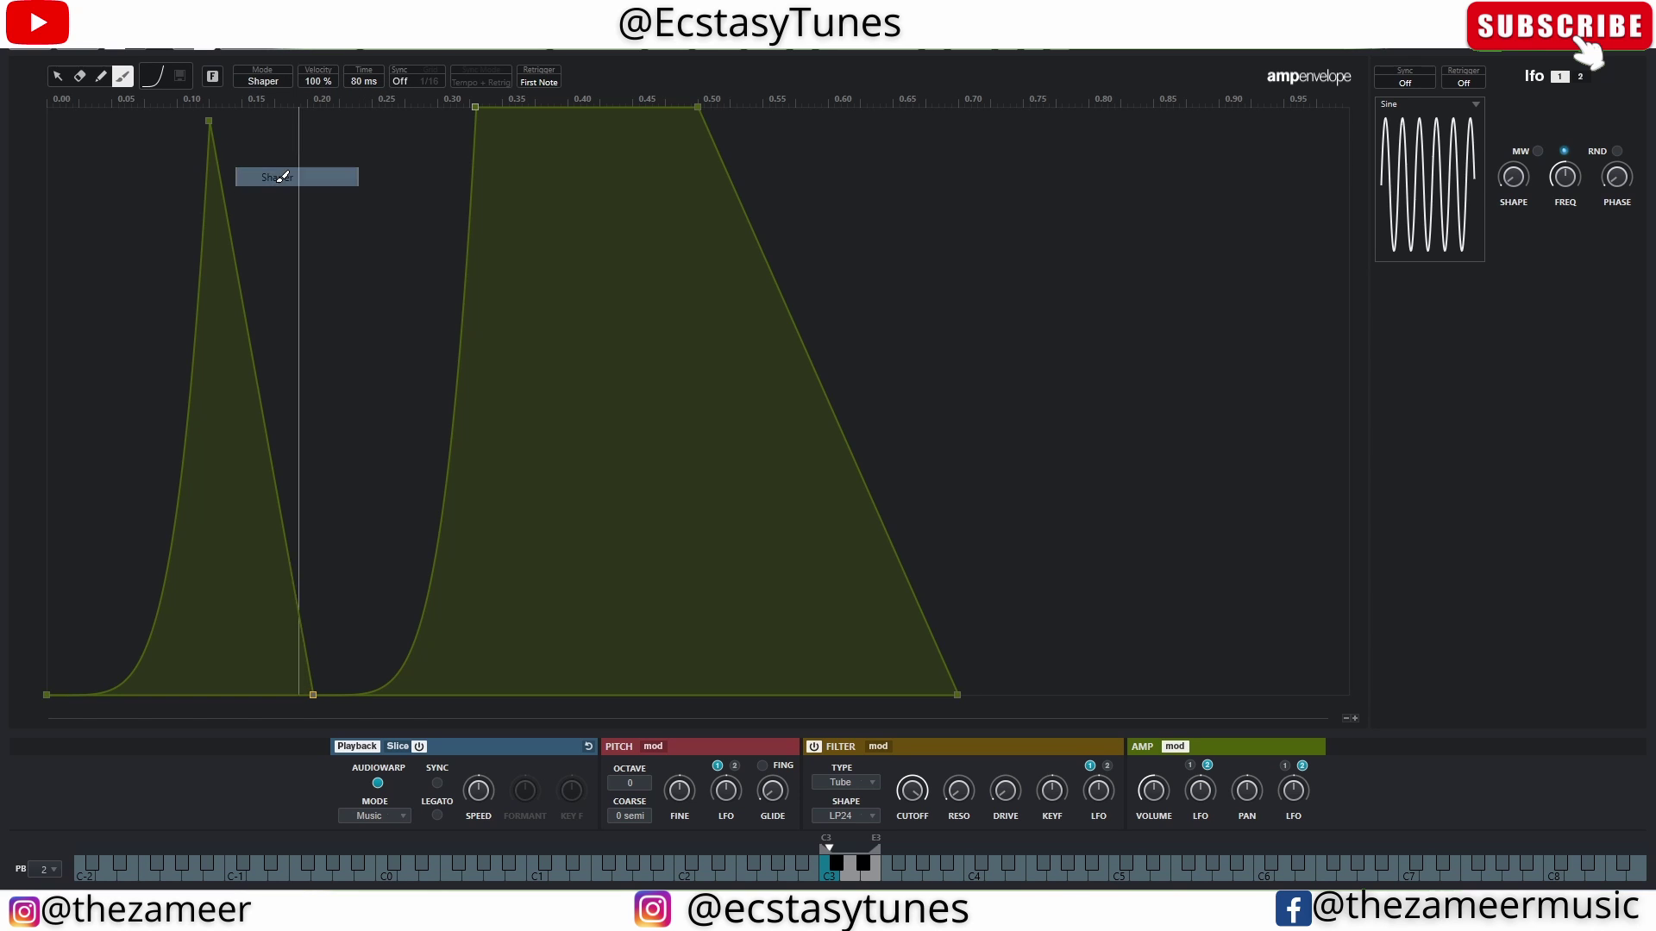
{"action": "left_click", "coordinate": [405, 84]}
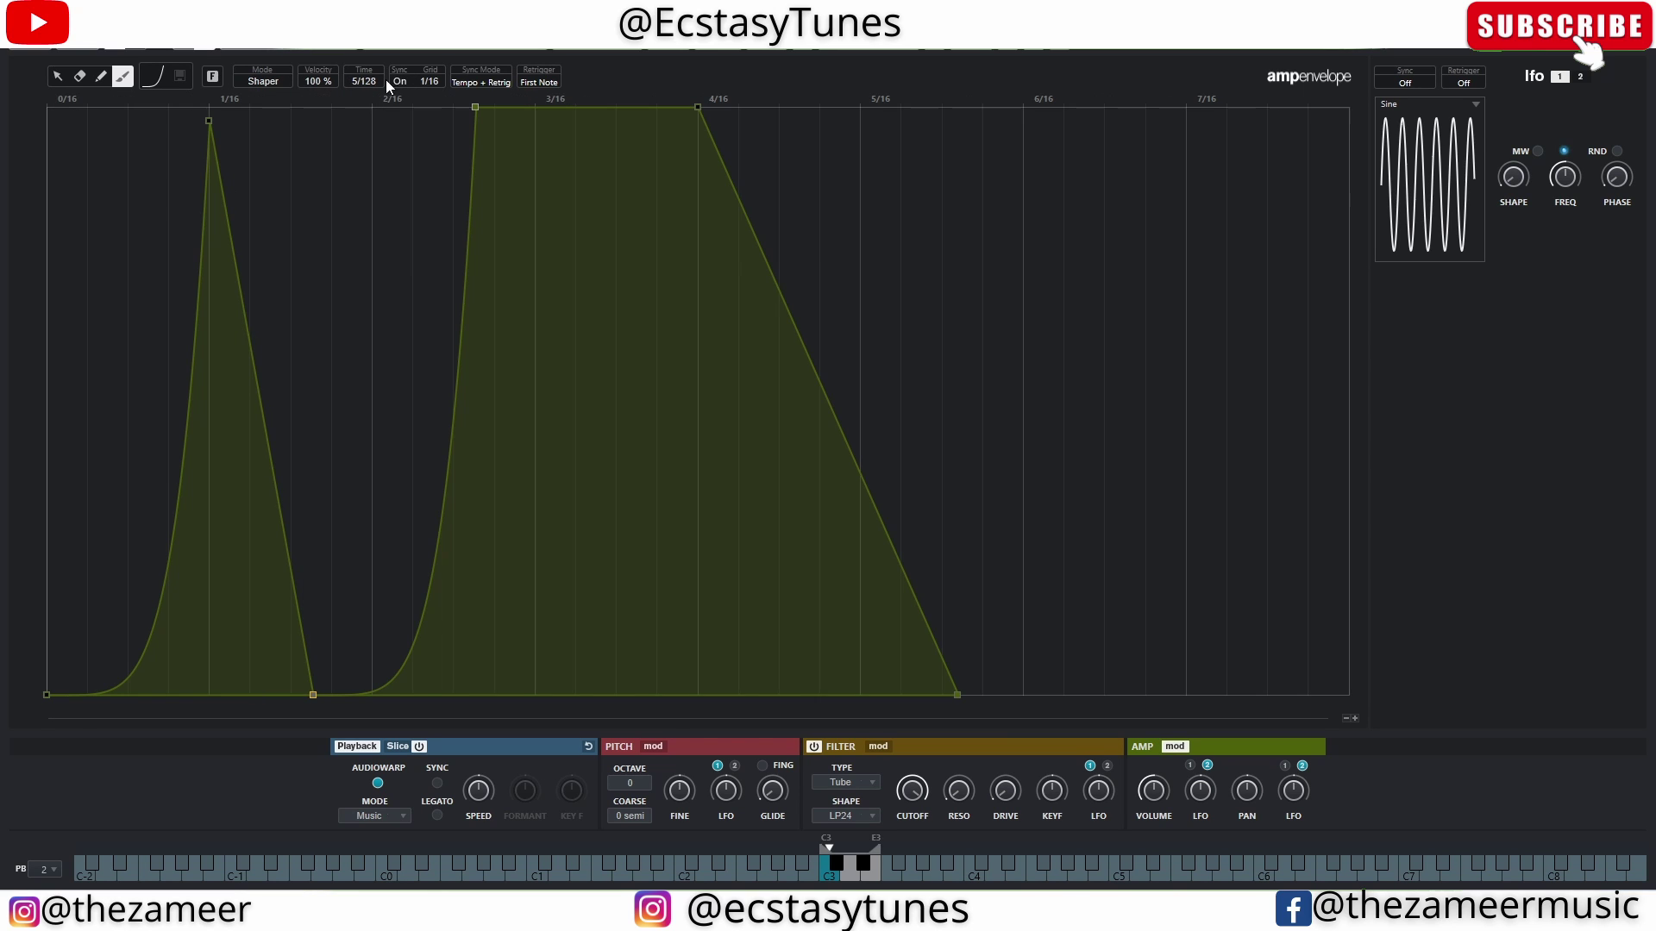
{"action": "mouse_move", "coordinate": [90, 195]}
{"action": "left_mouse_down"}
{"action": "mouse_move", "coordinate": [221, 173]}
{"action": "mouse_move", "coordinate": [528, 177]}
{"action": "mouse_move", "coordinate": [778, 132]}
{"action": "left_mouse_up"}
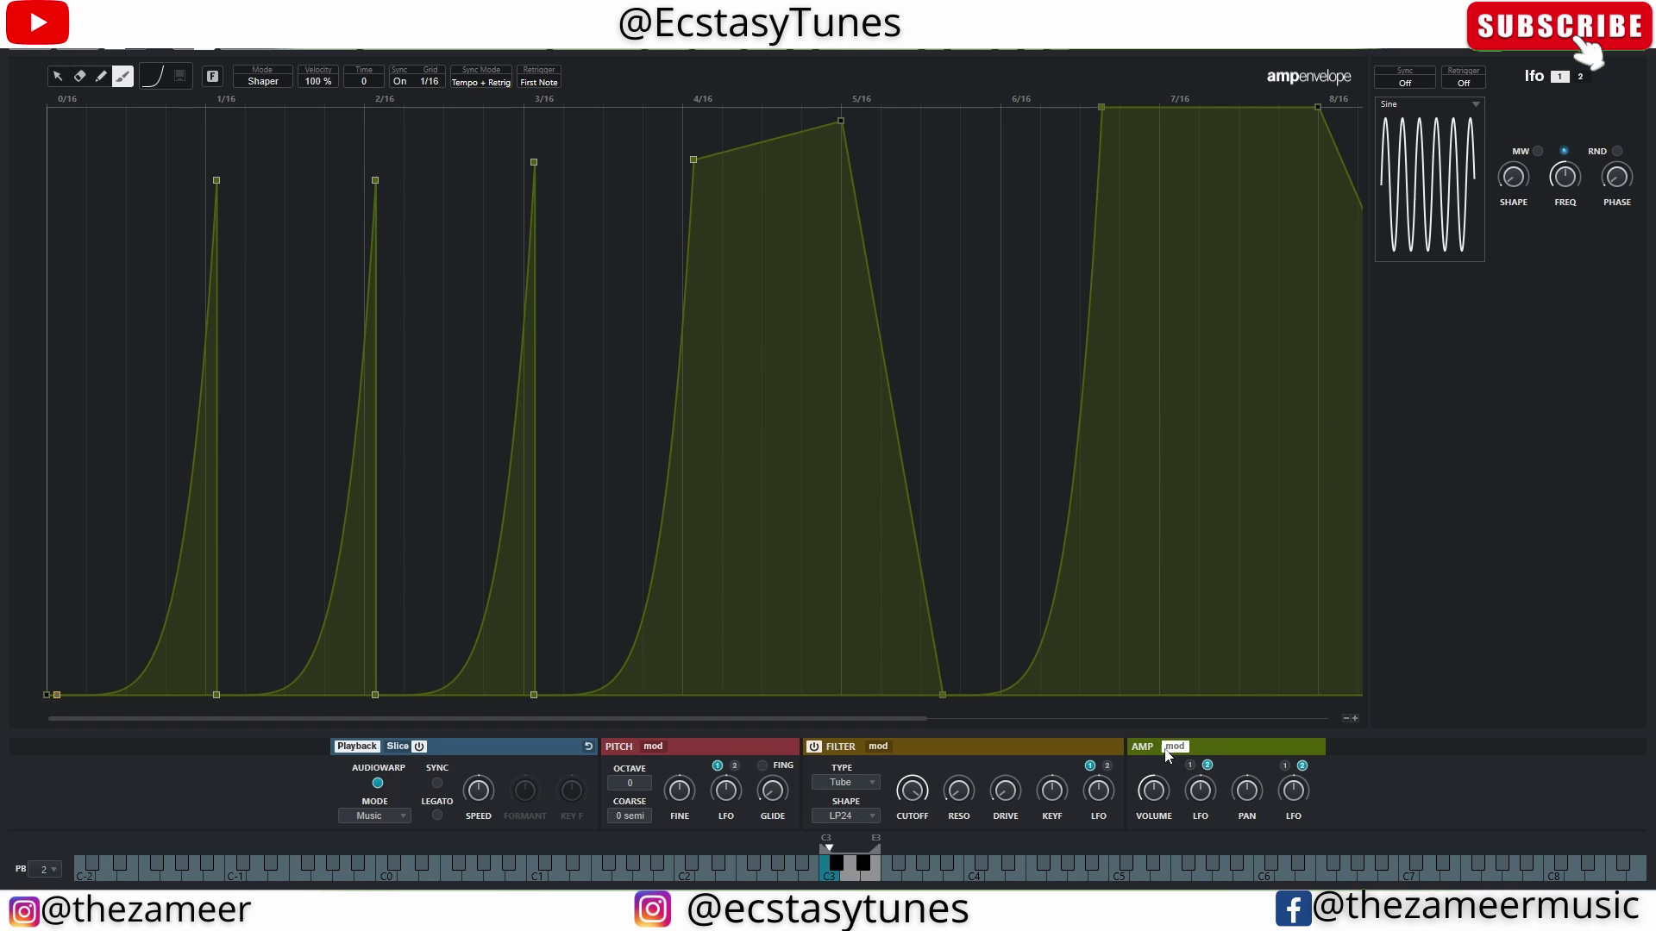
{"action": "left_click", "coordinate": [56, 678]}
{"action": "left_click_drag", "start_coordinate": [60, 678], "coordinate": [86, 177]}
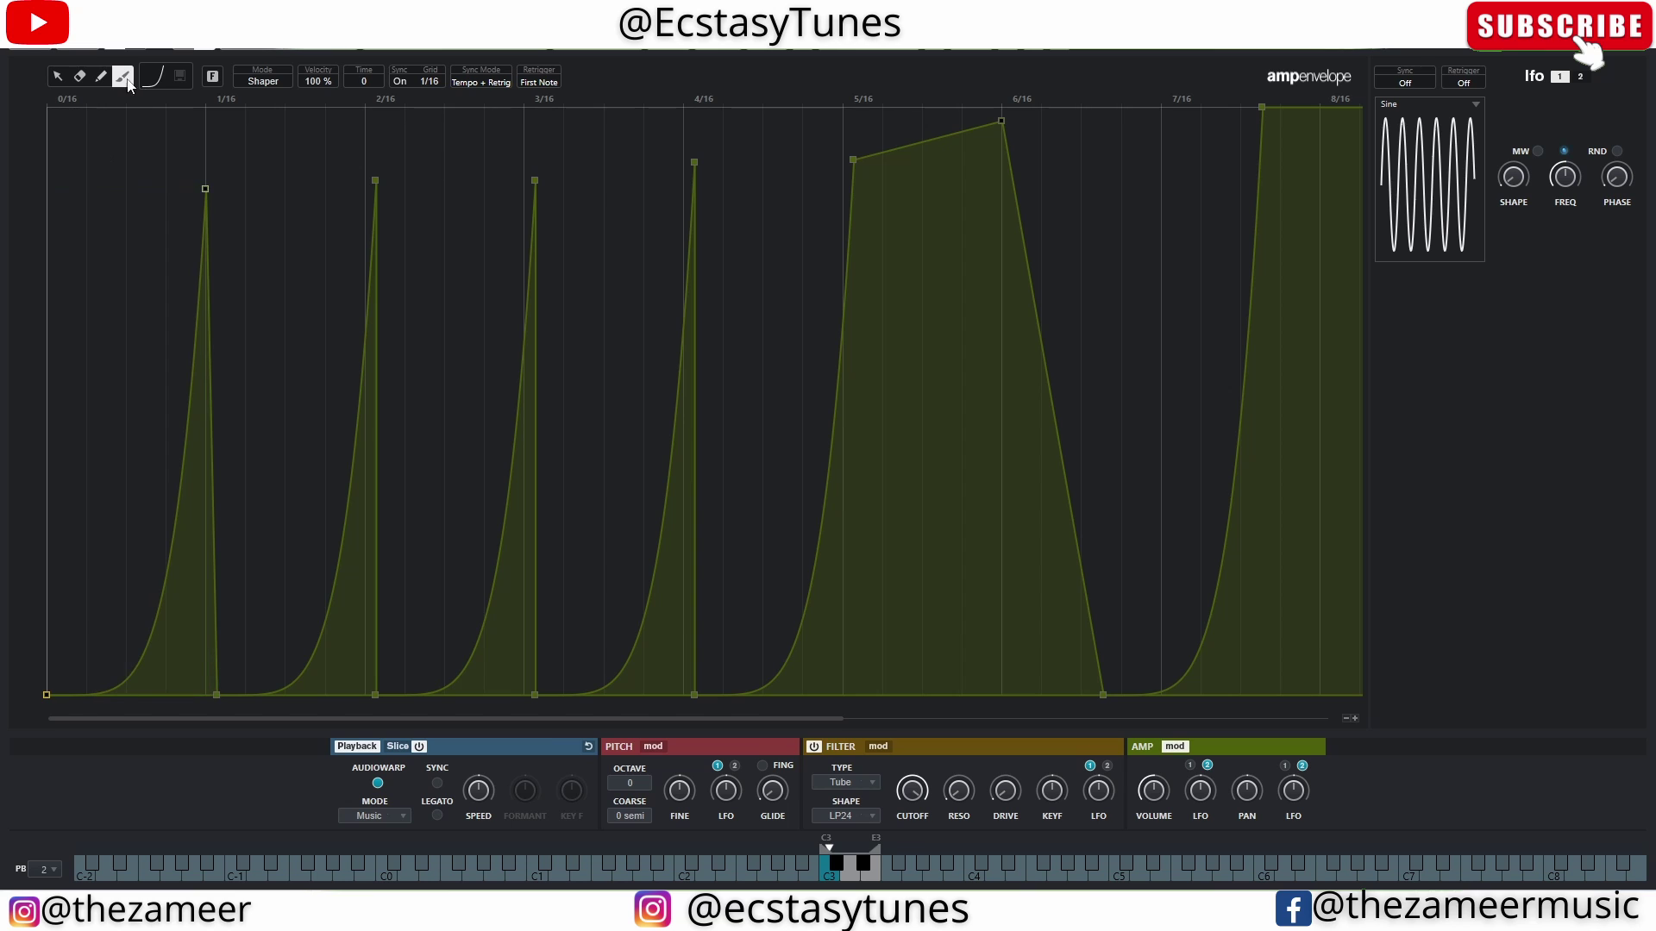
{"action": "left_click", "coordinate": [58, 76]}
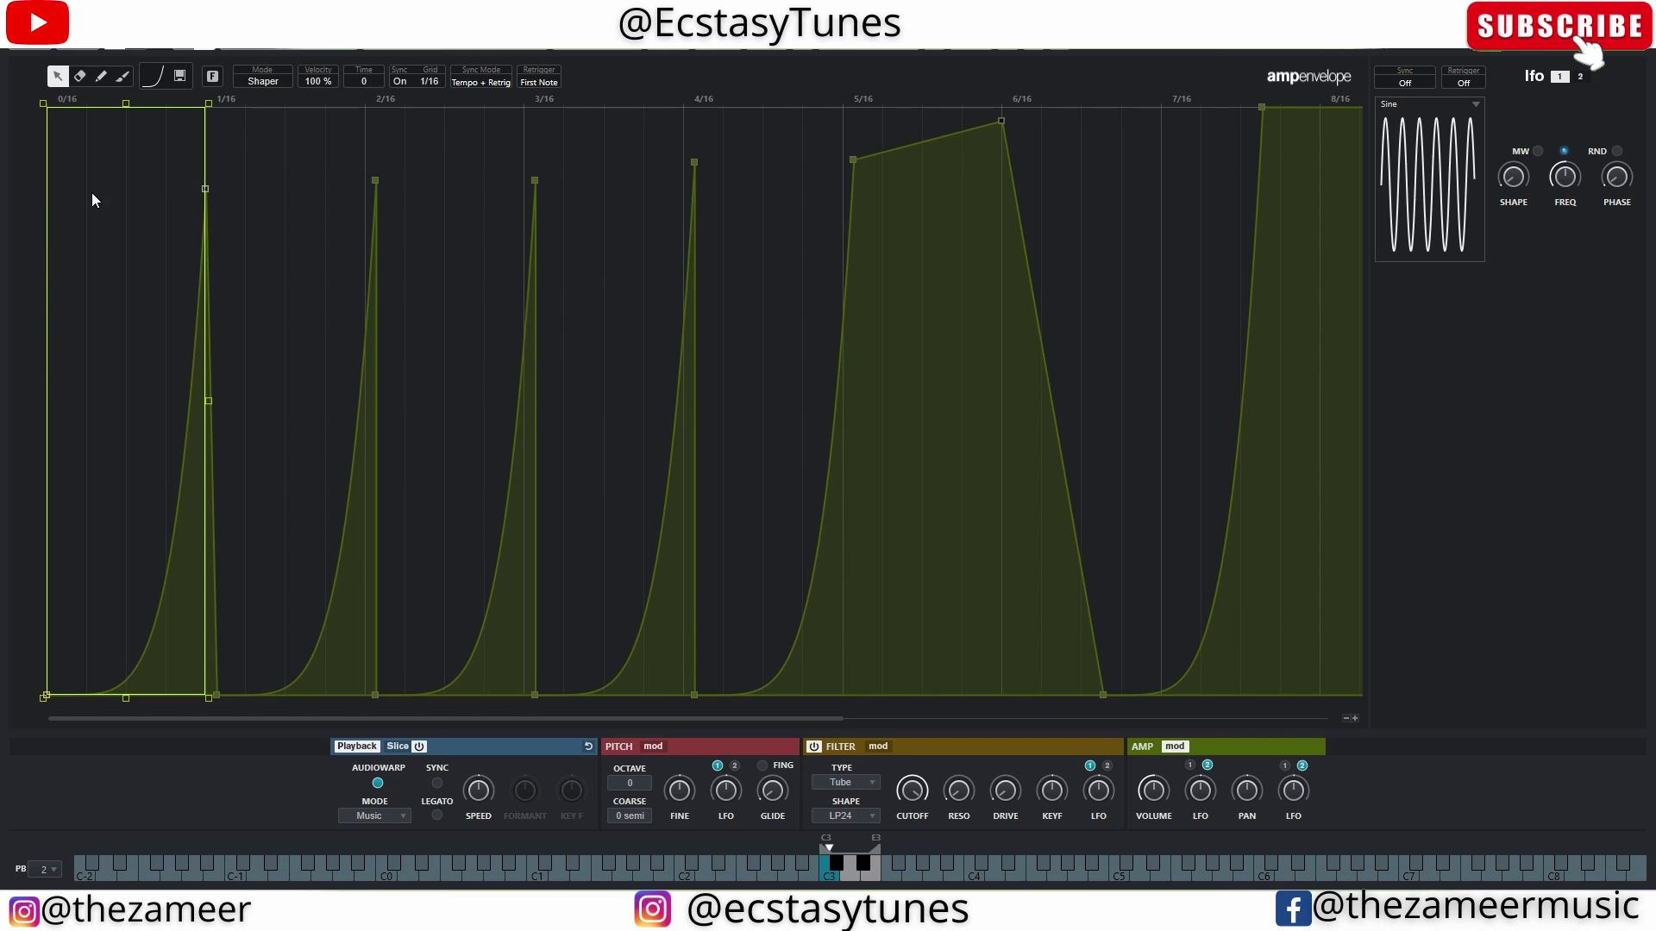
{"action": "left_click", "coordinate": [131, 283]}
{"action": "right_click", "coordinate": [131, 283]}
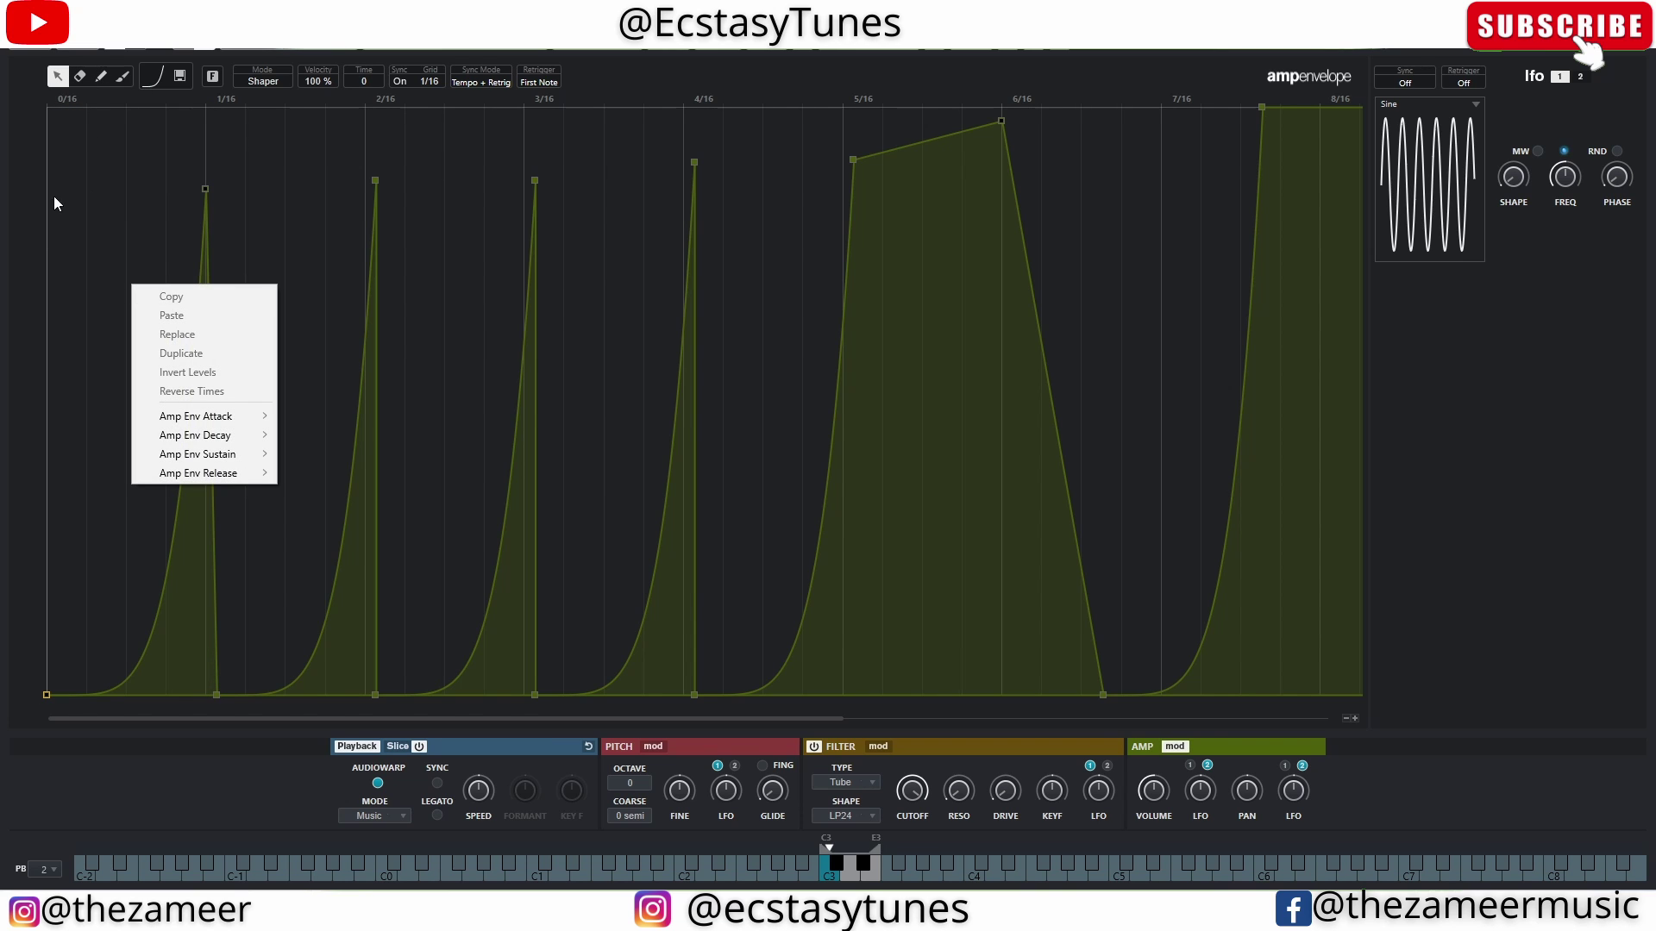
{"action": "right_click", "coordinate": [67, 164]}
{"action": "left_click", "coordinate": [142, 250]}
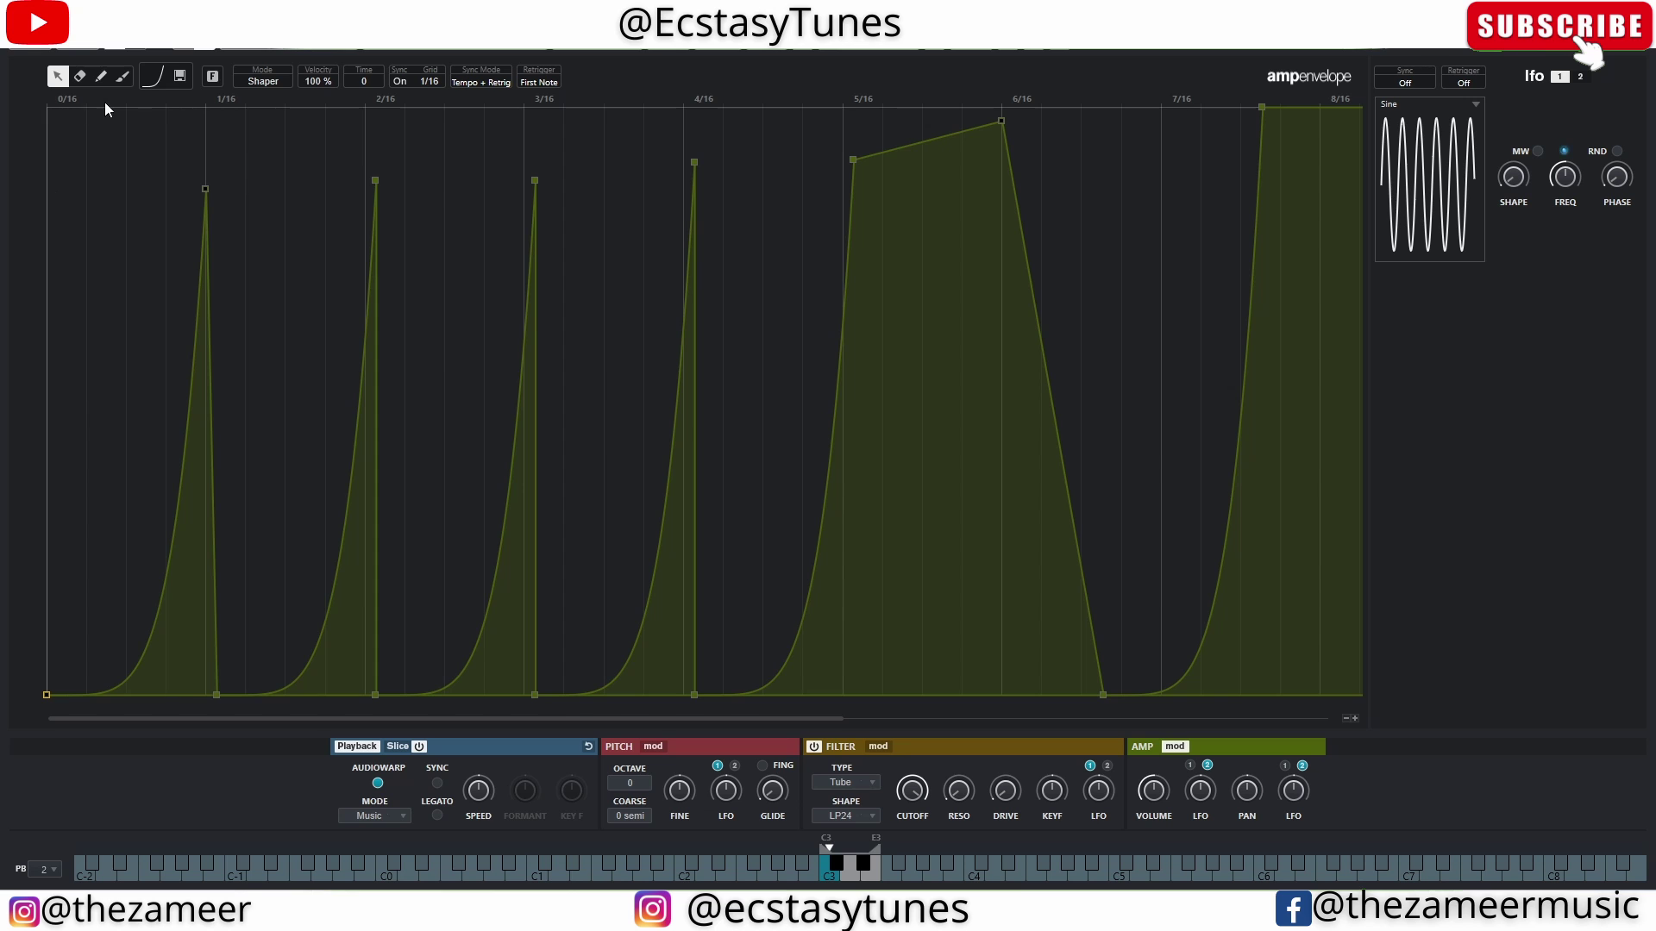
Step: Raise the first amp envelope peak at 1/16 slightly and bend the rising curves at the envelope's start outward
{"action": "mouse_move", "coordinate": [208, 187]}
{"action": "left_mouse_down"}
{"action": "mouse_move", "coordinate": [109, 157]}
{"action": "mouse_move", "coordinate": [155, 131]}
{"action": "mouse_move", "coordinate": [27, 169]}
{"action": "mouse_move", "coordinate": [198, 197]}
{"action": "left_mouse_up"}
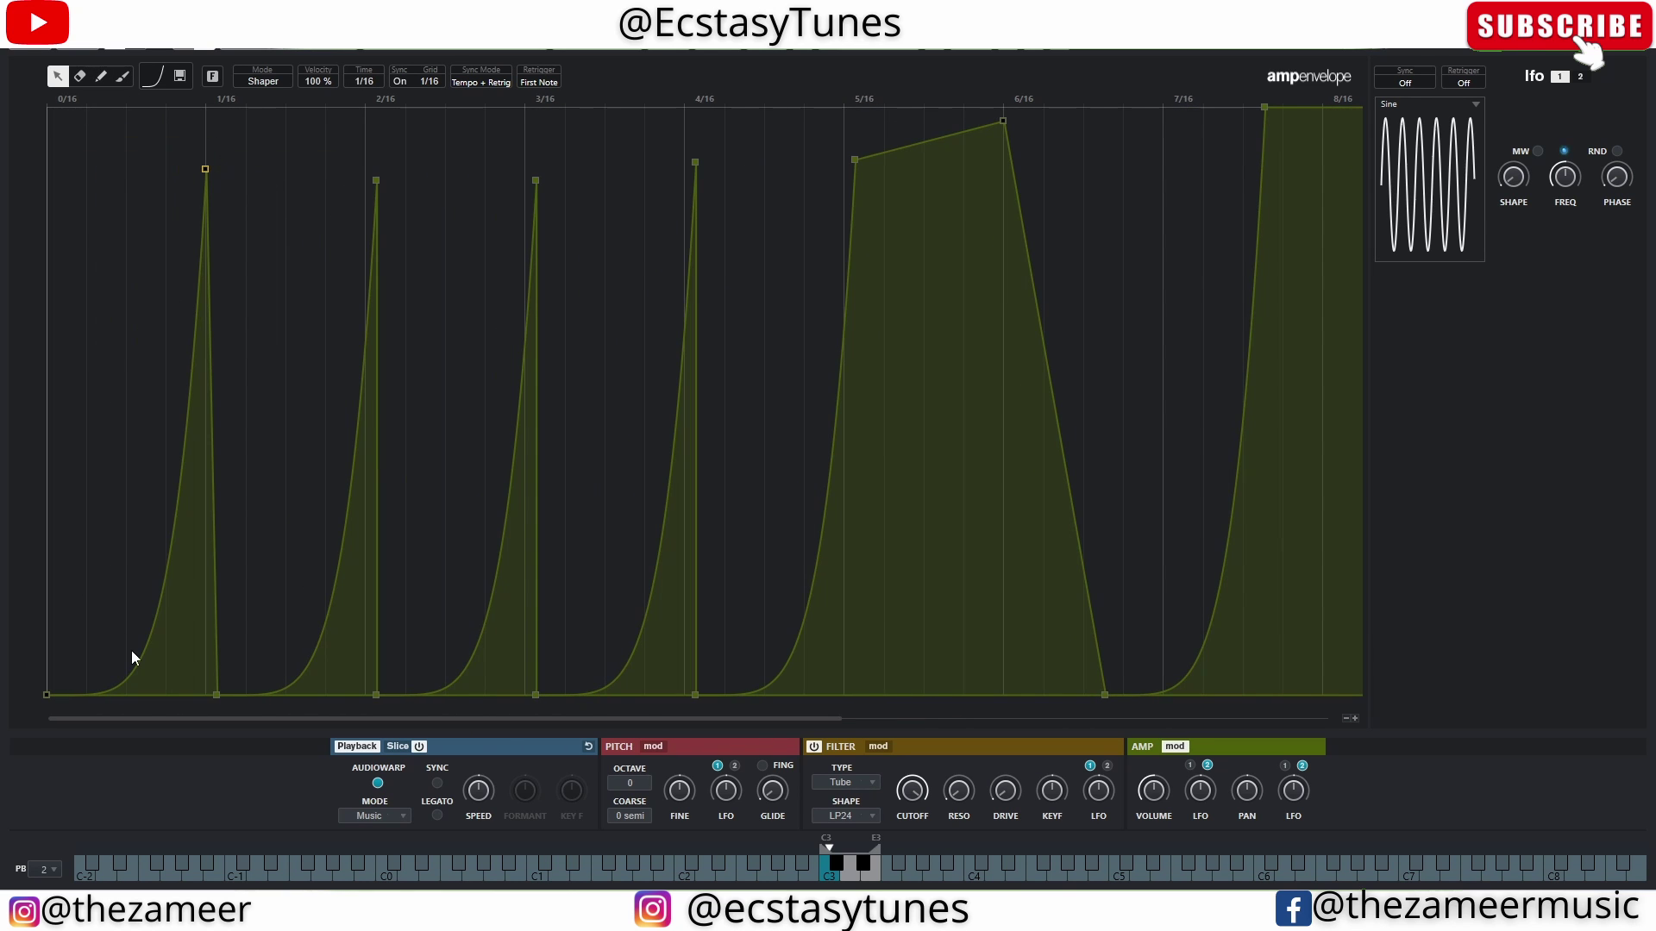
{"action": "left_click_drag", "start_coordinate": [143, 653], "coordinate": [59, 510]}
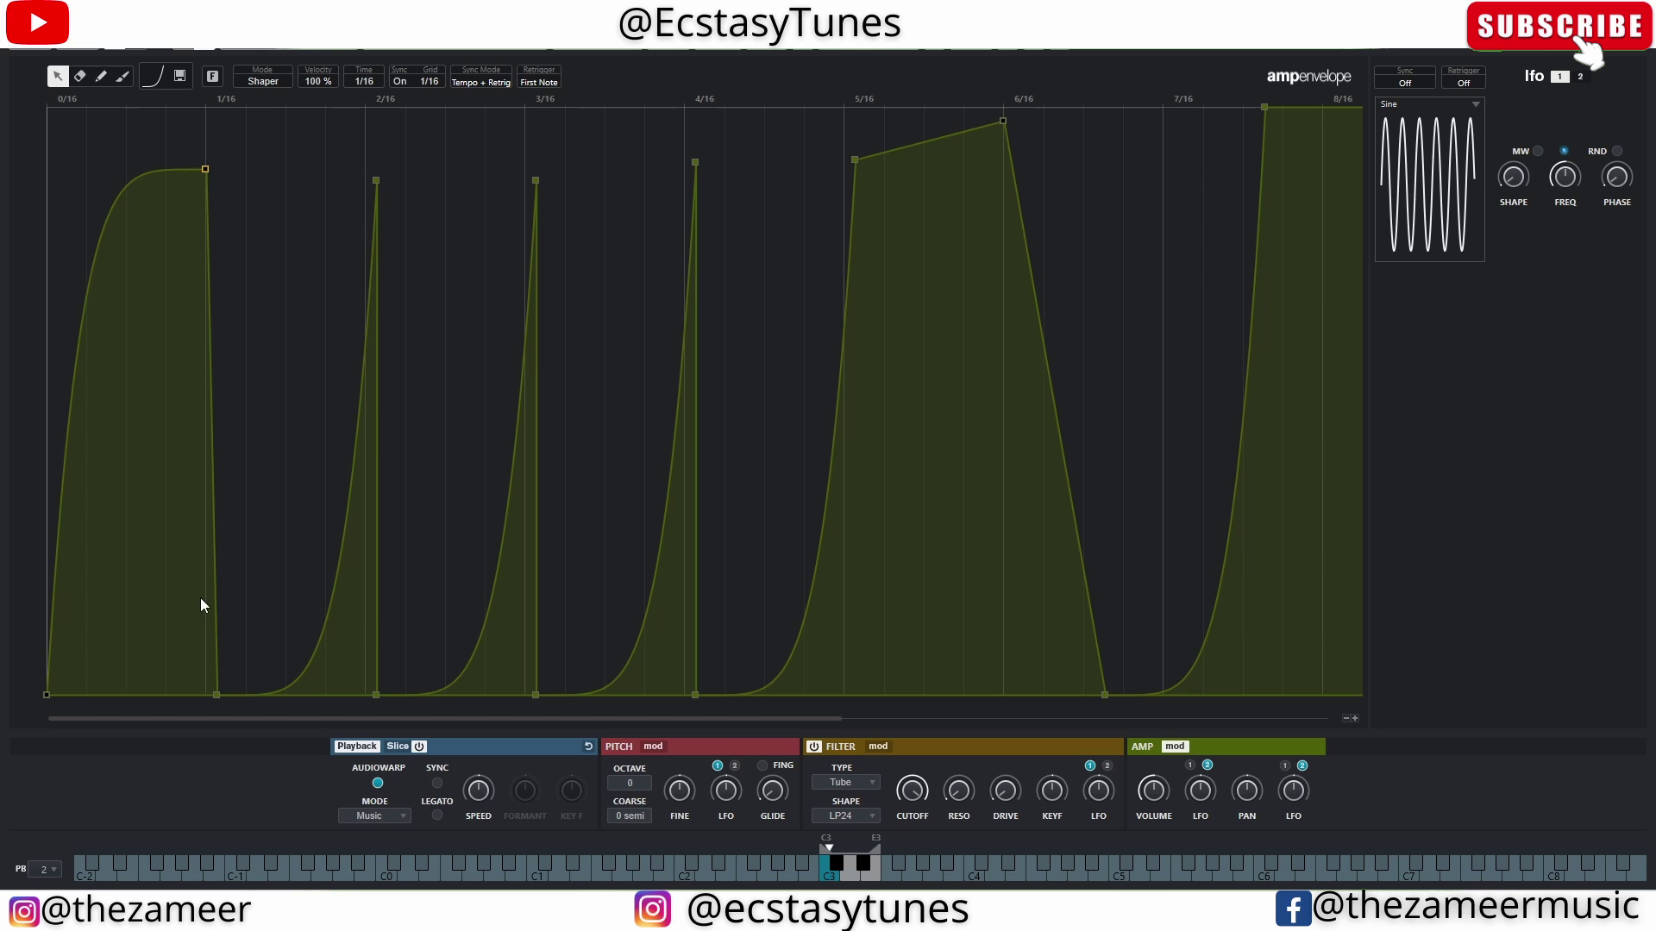
{"action": "left_click_drag", "start_coordinate": [224, 689], "coordinate": [334, 176]}
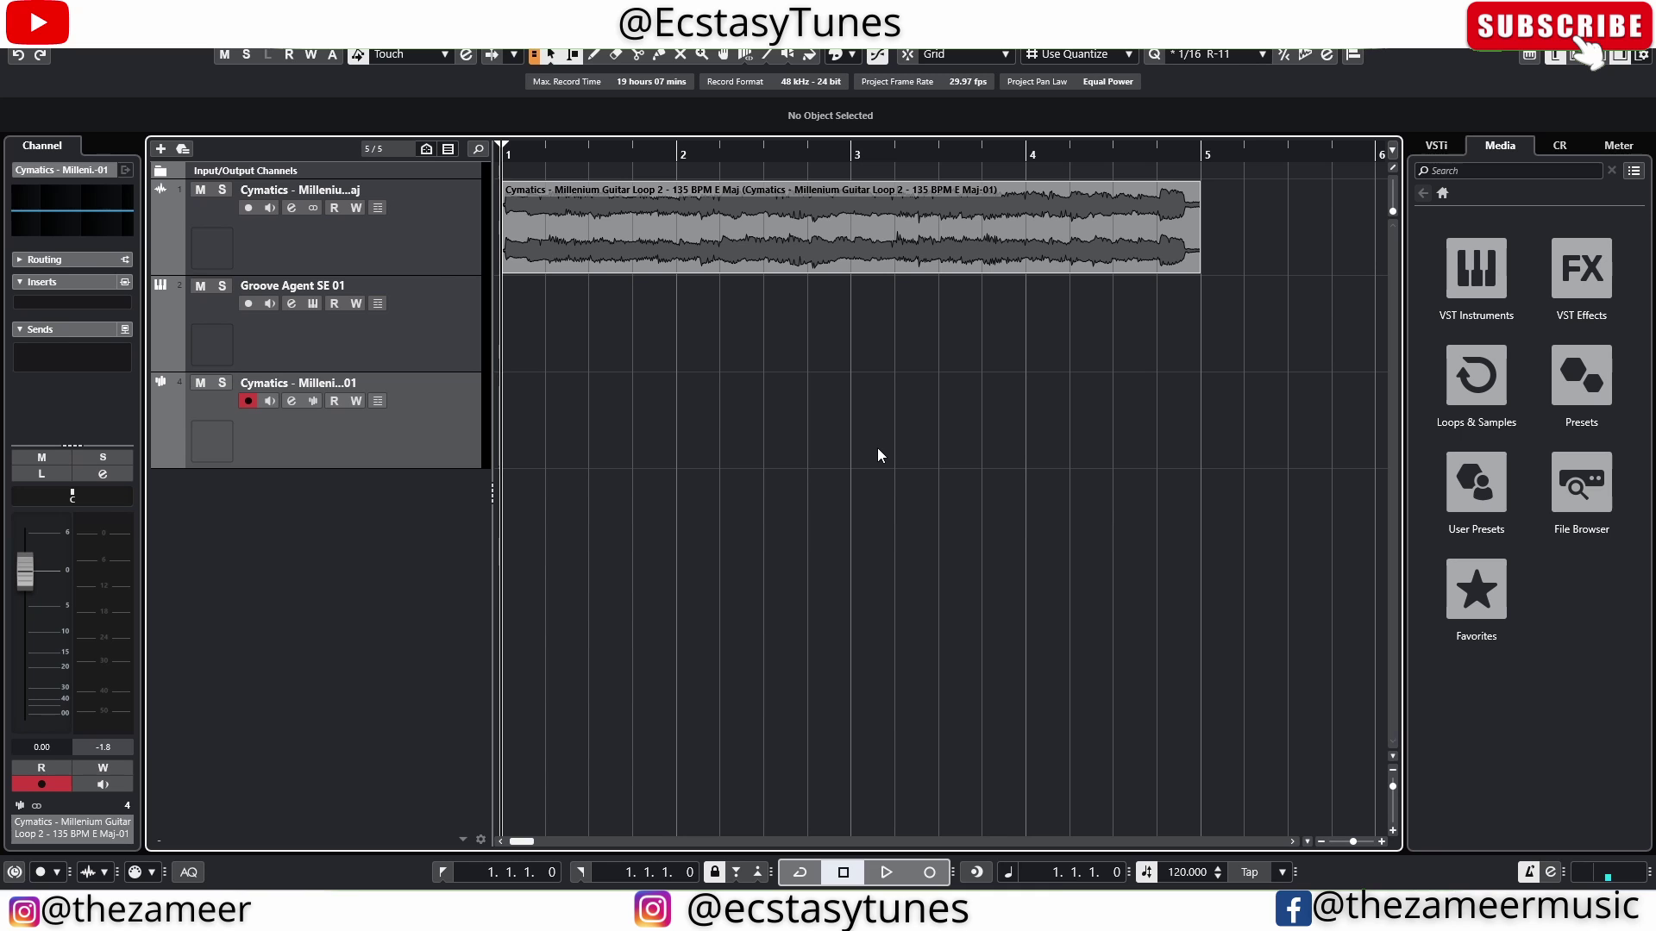
Step: Review the guitar loop's audio track and the Groove Agent SE kit, reselect the sampler track and close the instrument window
{"action": "left_click", "coordinate": [362, 221]}
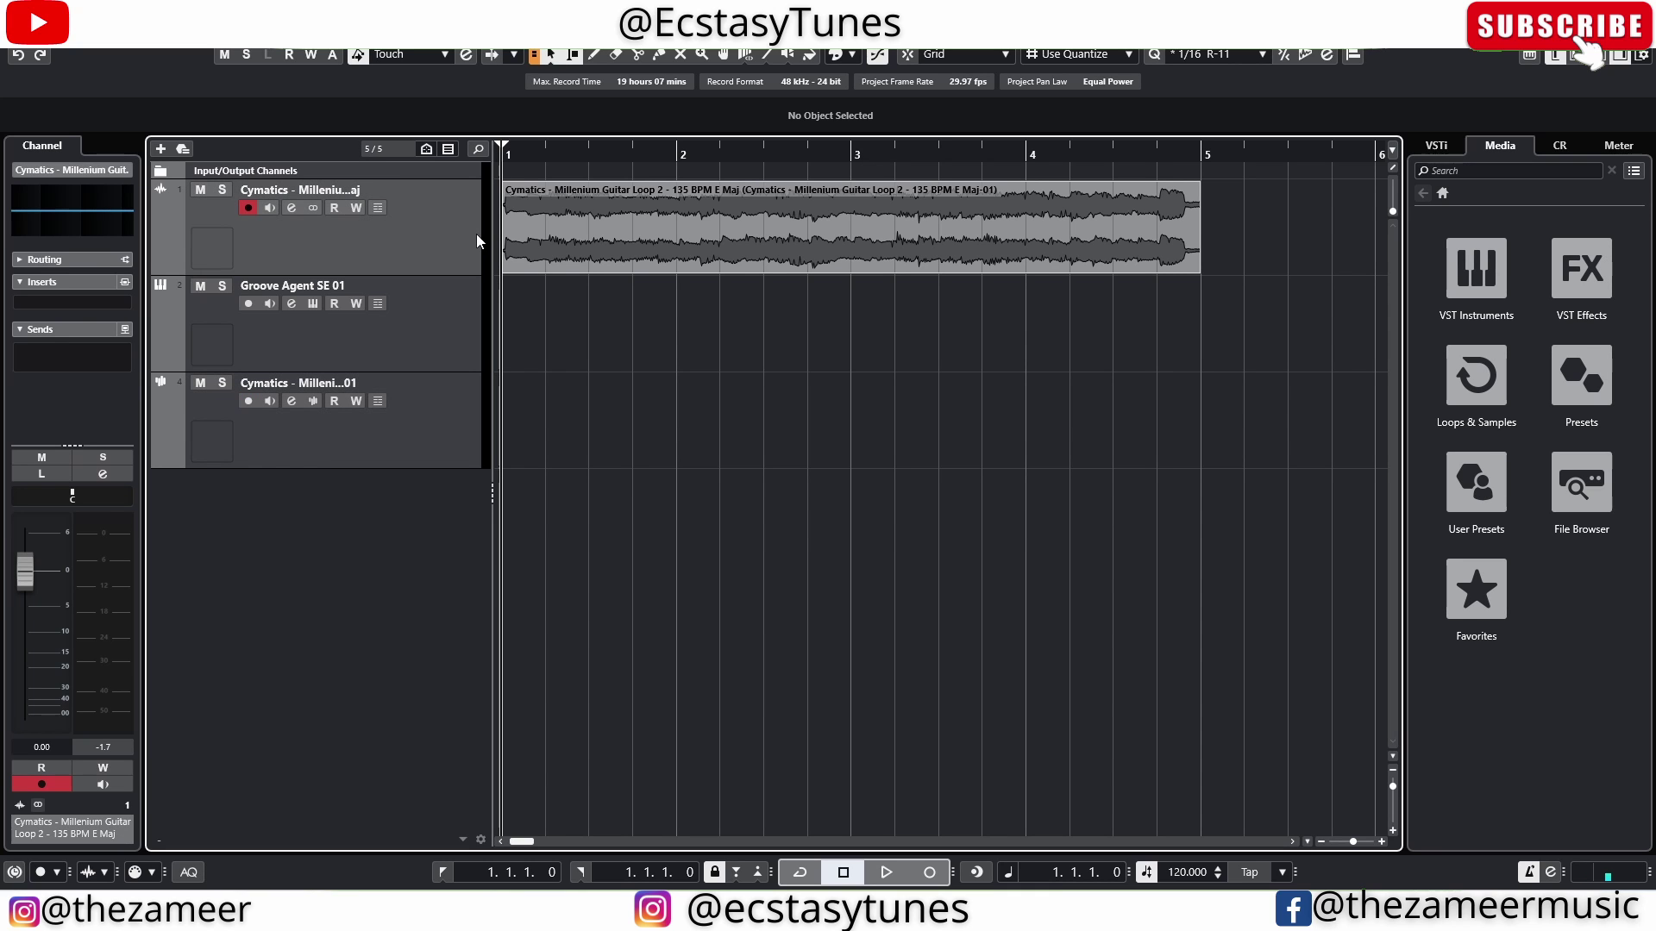
{"action": "key", "text": "g"}
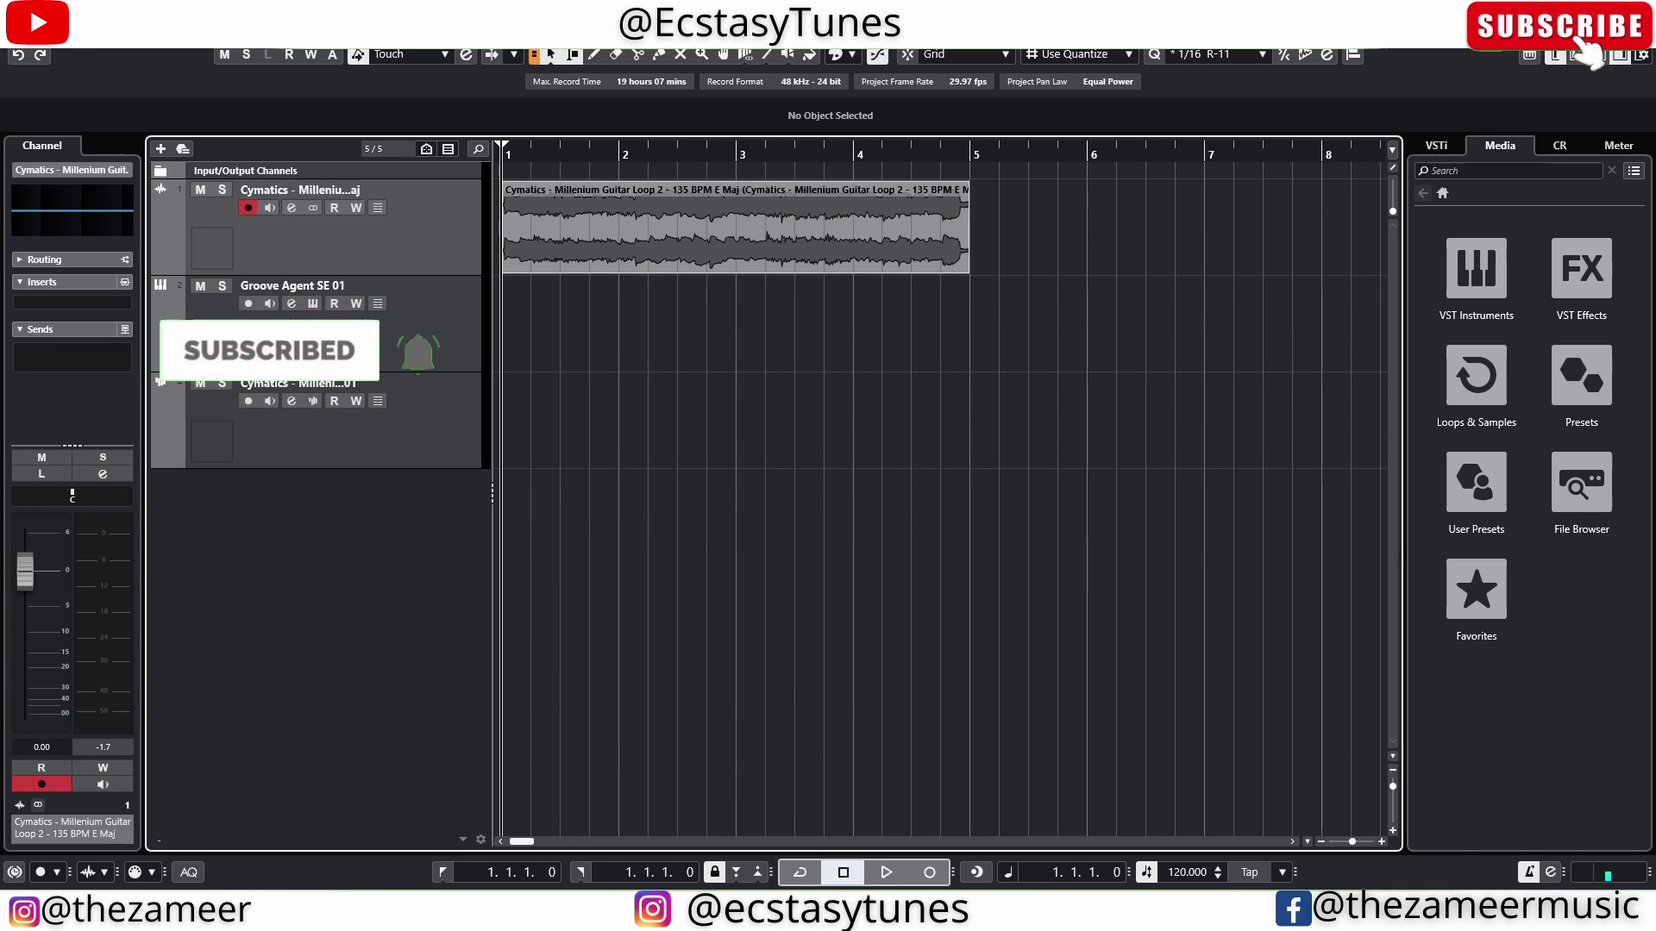
{"action": "left_click", "coordinate": [313, 304]}
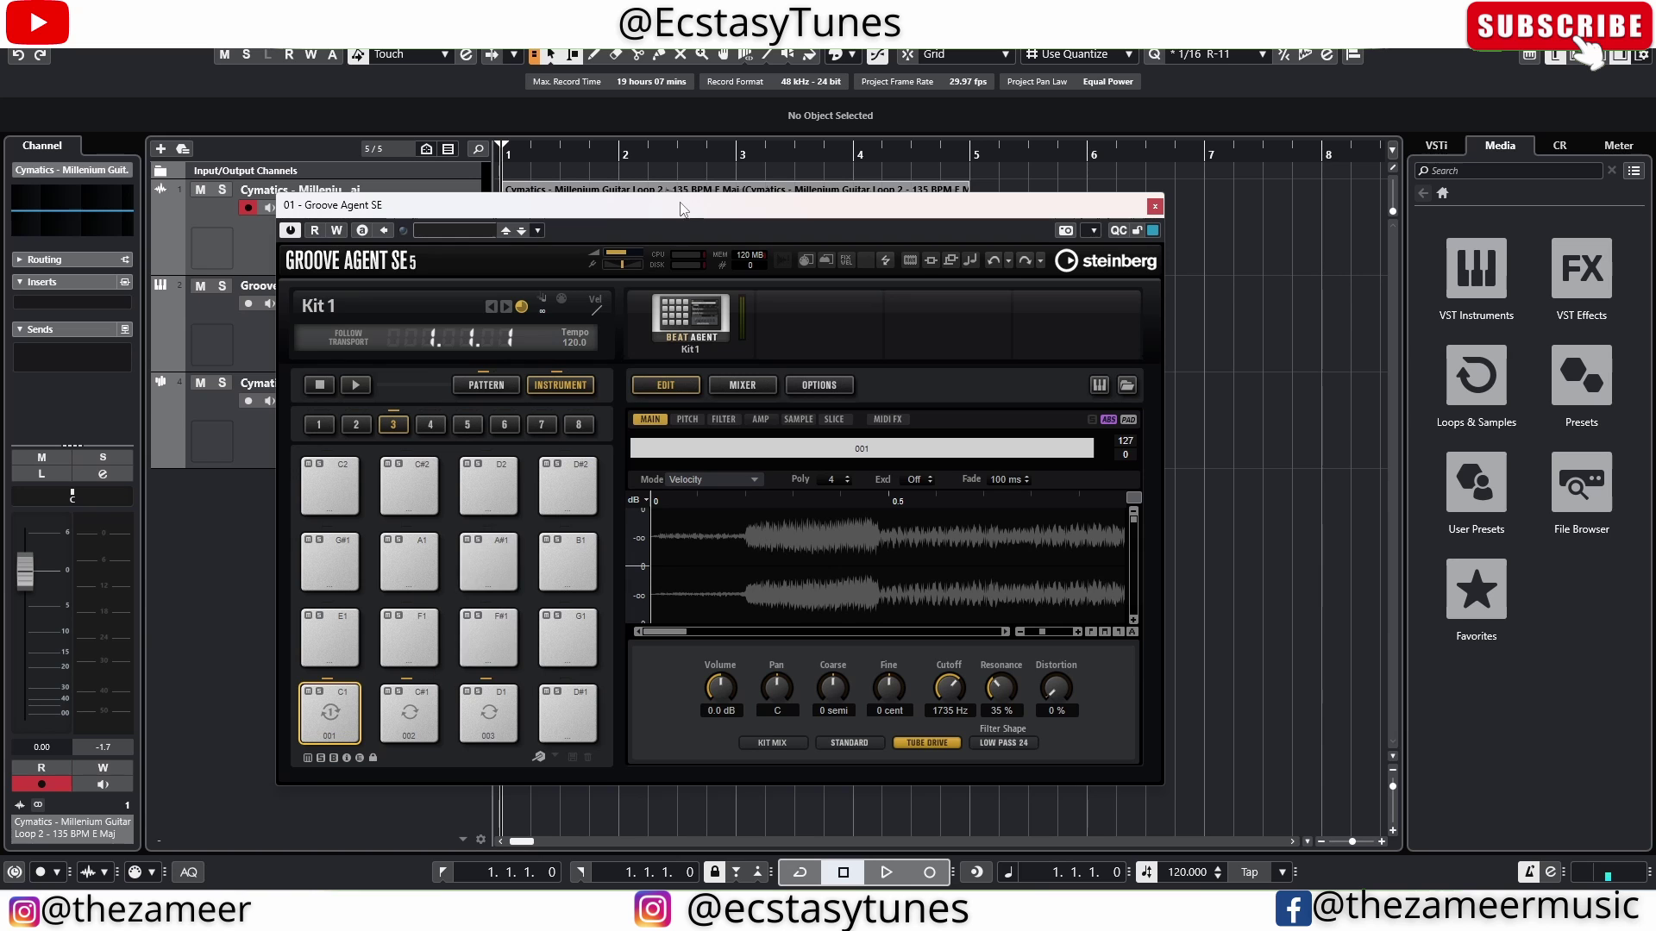
{"action": "left_click_drag", "start_coordinate": [685, 207], "coordinate": [1058, 193]}
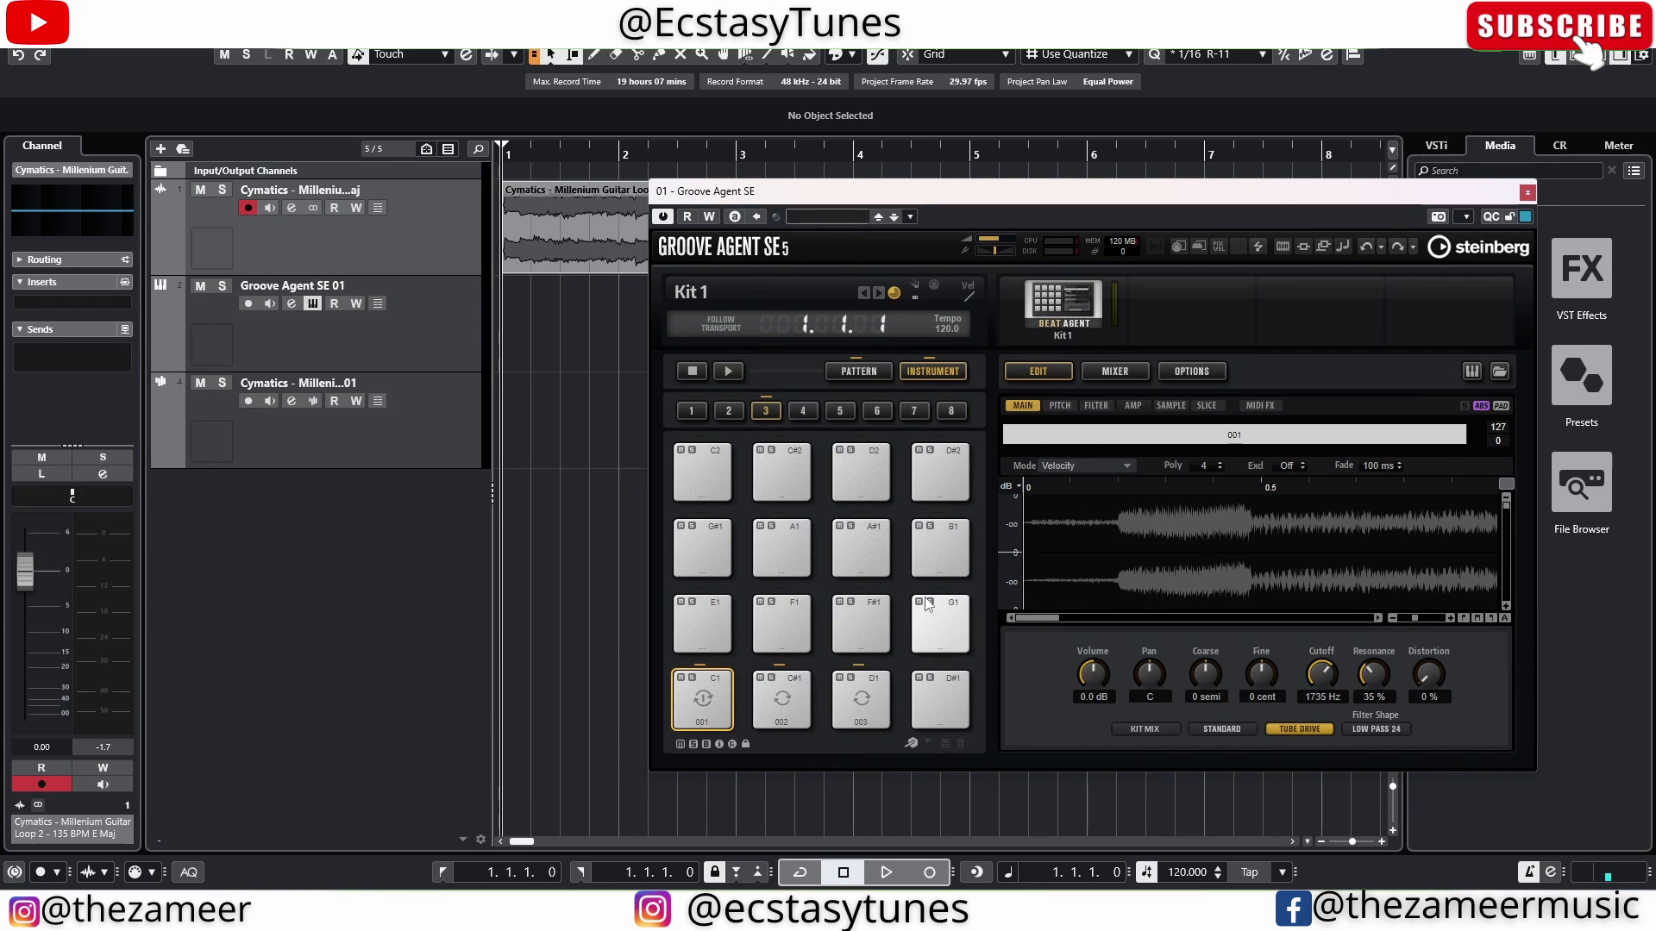
{"action": "left_click", "coordinate": [449, 462]}
{"action": "left_click", "coordinate": [1527, 192]}
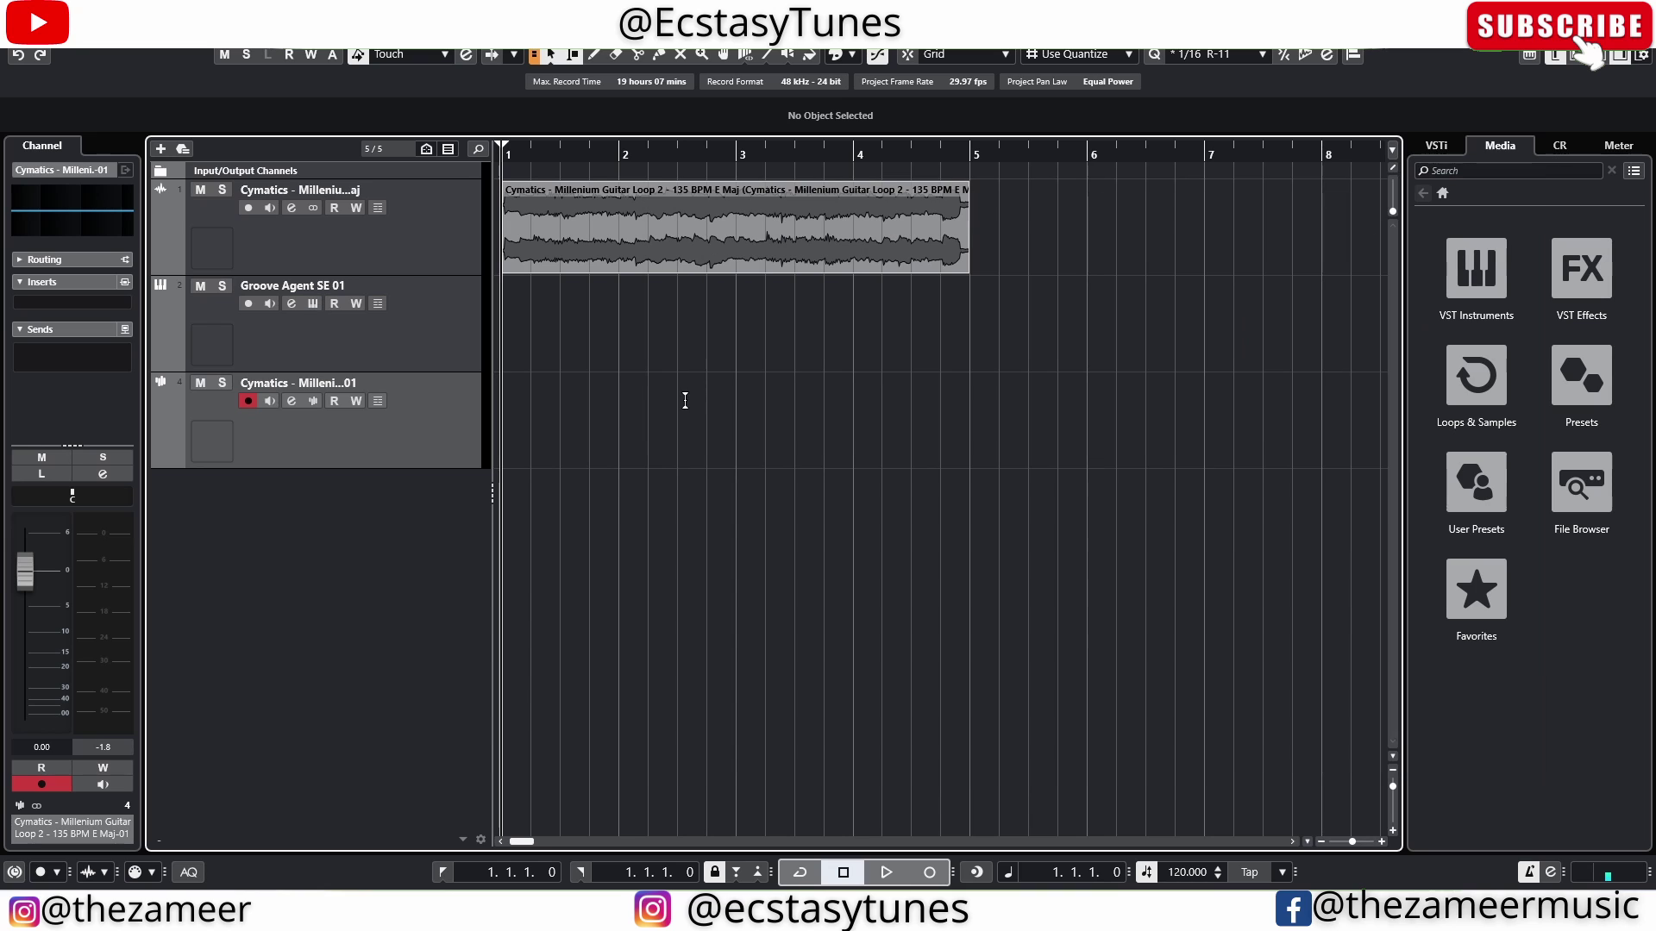